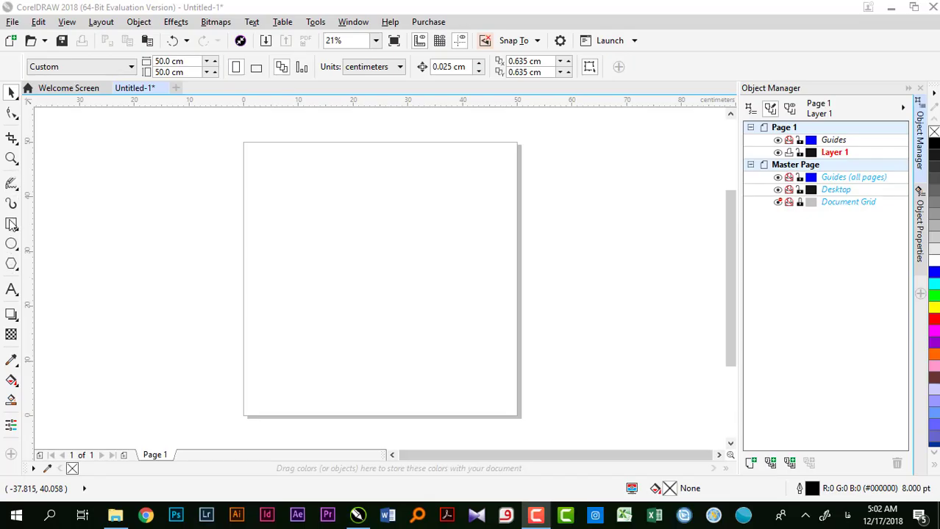
Step: Activate the Artistic Media tool for preset strokes and look through the available preset stroke shapes
click(11, 205)
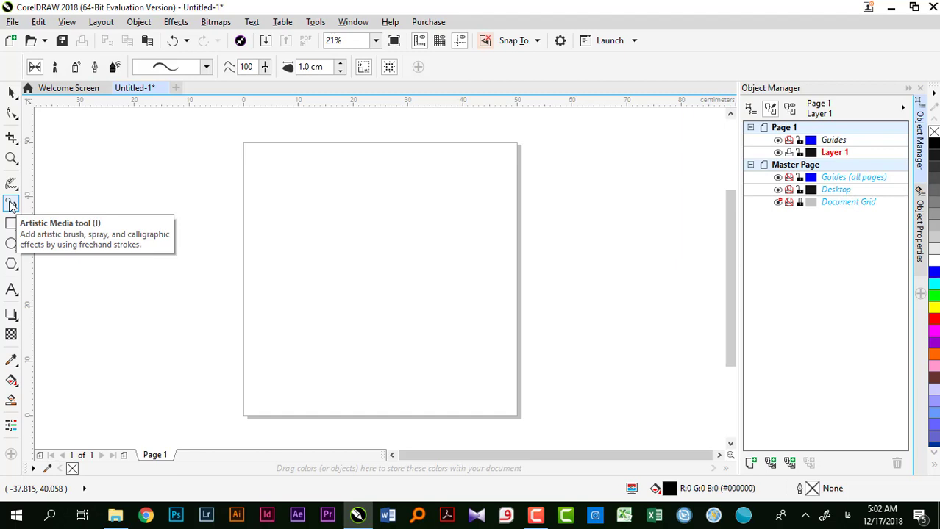
click(114, 67)
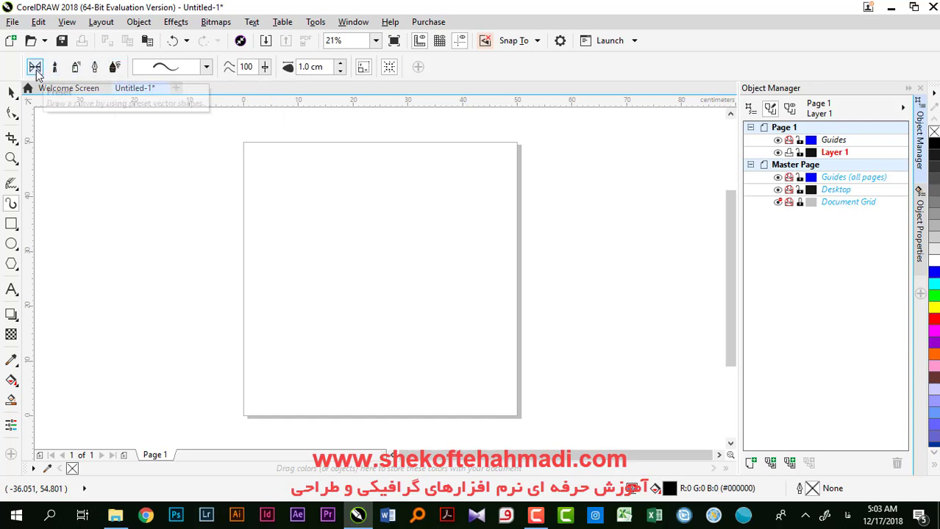
click(205, 67)
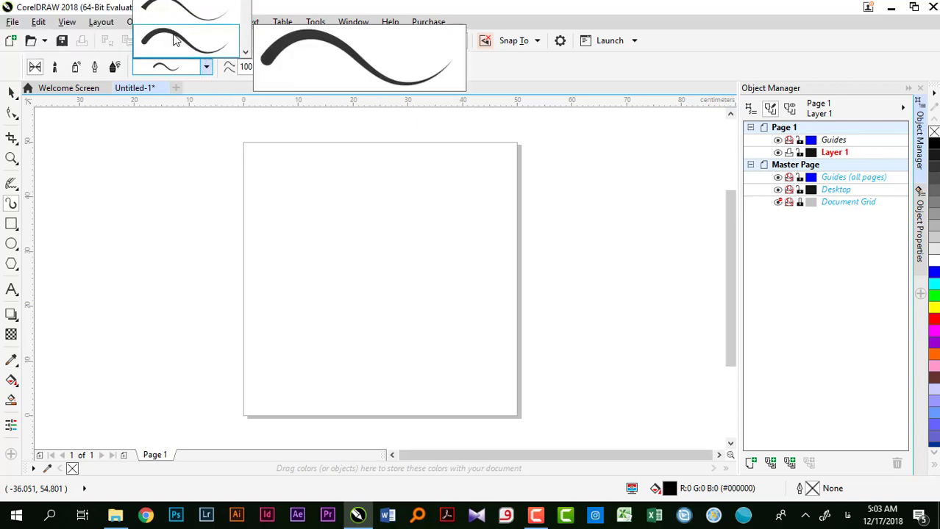
click(245, 53)
click(245, 52)
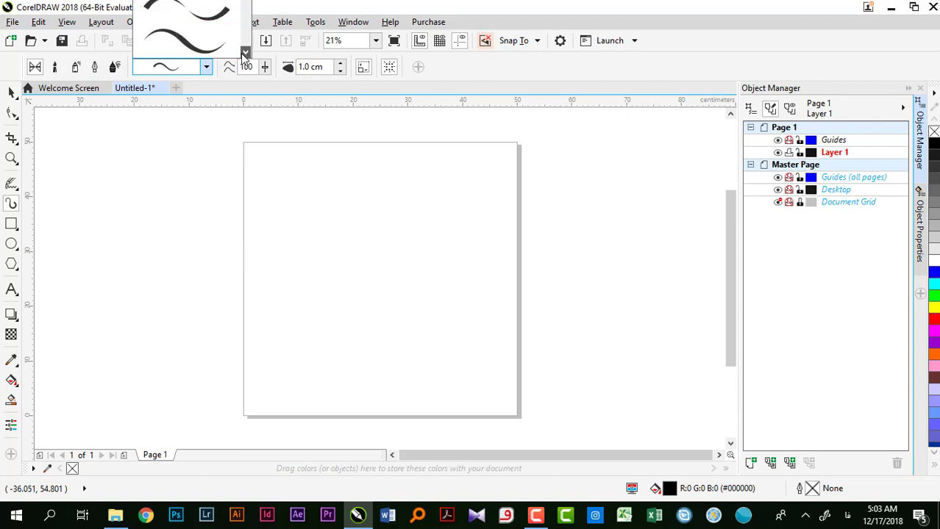
click(329, 10)
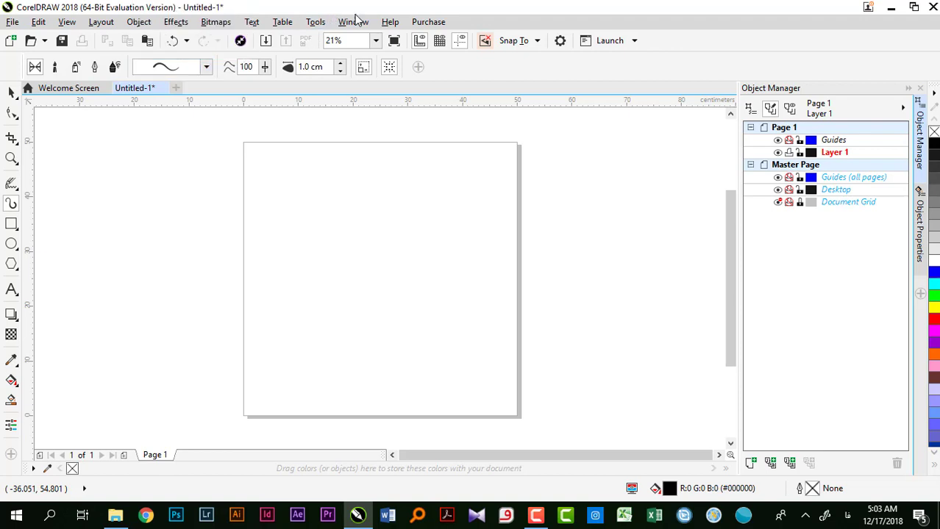
Step: Choose the preset stroke with a thick rounded start and tapered end, moving the window down to show the full list and maximizing it again
click(913, 7)
drag(487, 15, 524, 173)
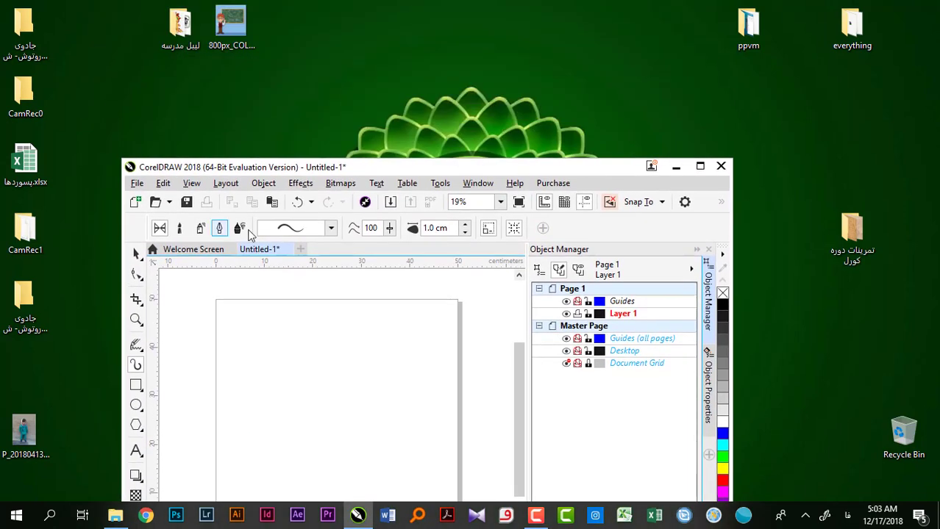
click(331, 228)
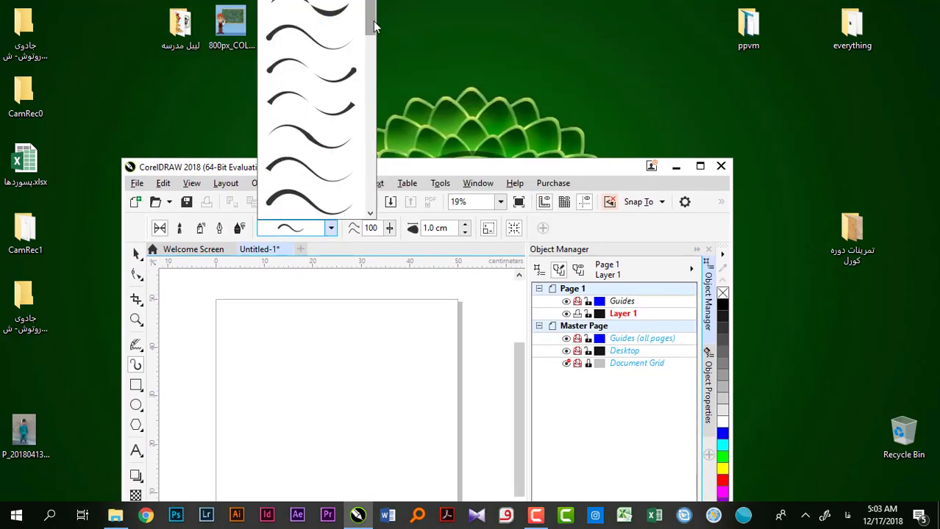
mouse_move(371, 138)
mouse_down()
mouse_move(372, 208)
mouse_move(371, 15)
mouse_up()
mouse_move(329, 19)
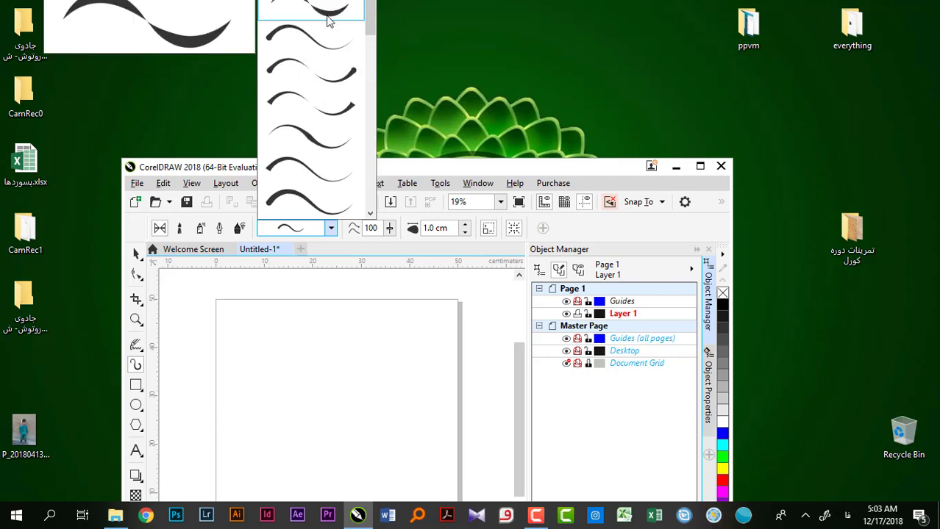
mouse_move(321, 49)
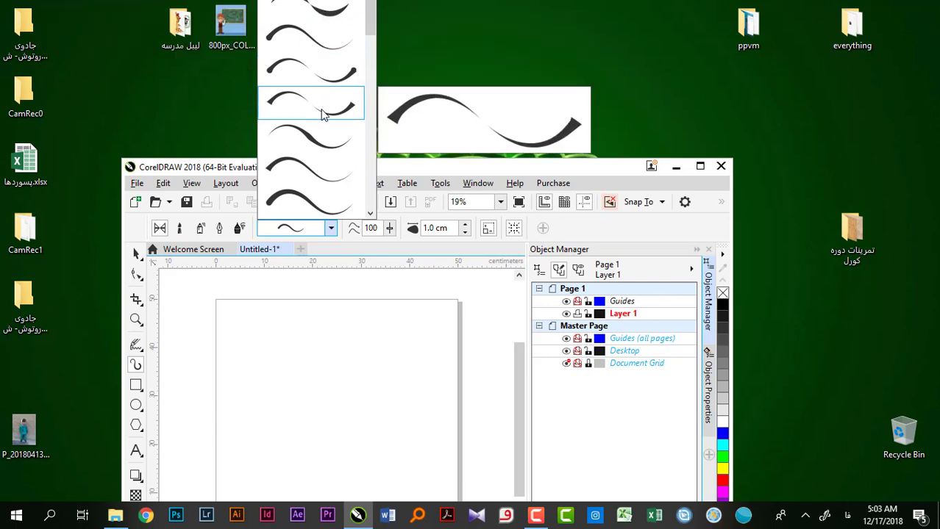
mouse_move(326, 153)
mouse_move(325, 211)
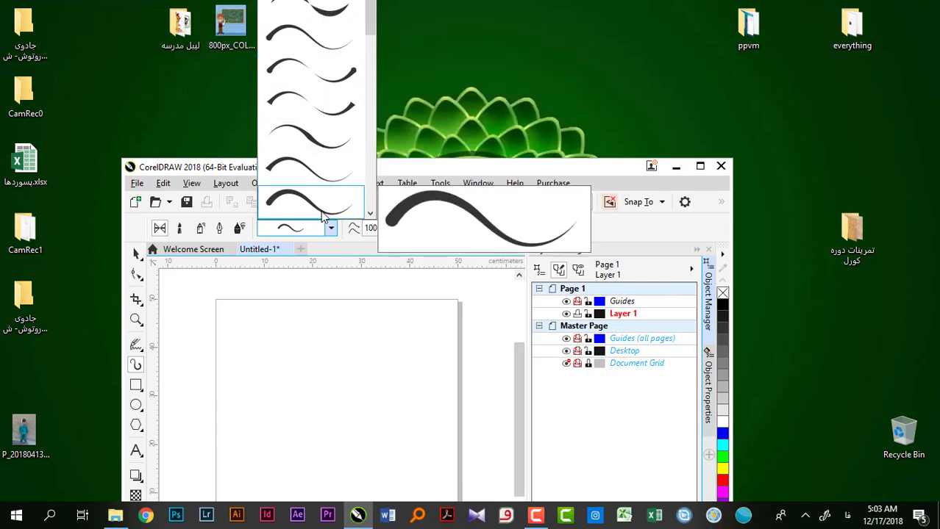
click(321, 211)
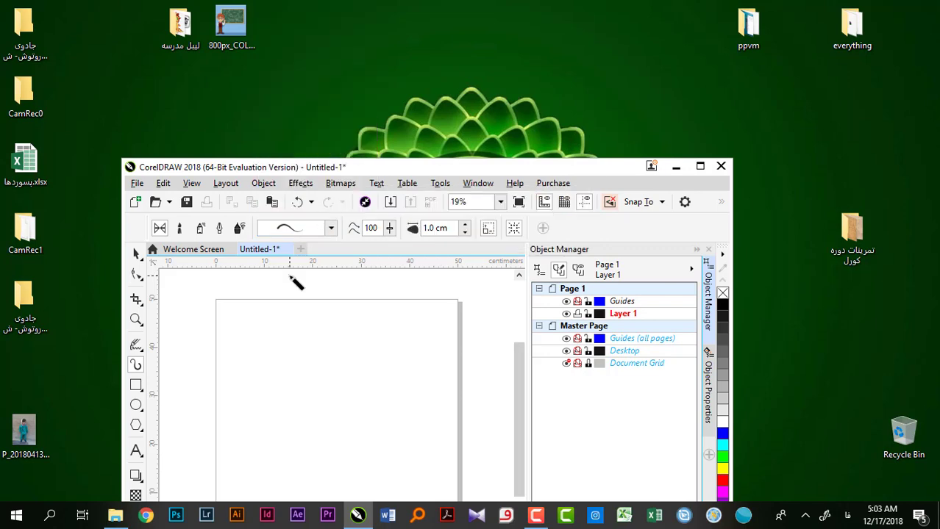
double_click(295, 166)
Step: Draw a cat's head freehand on the upper part of the page, with pointed ears, eyes, a nose and a mouth
mouse_move(283, 243)
mouse_down()
mouse_move(297, 196)
mouse_move(318, 225)
mouse_move(334, 206)
mouse_move(354, 218)
mouse_move(353, 251)
mouse_move(294, 266)
mouse_move(278, 236)
mouse_move(313, 252)
mouse_move(358, 249)
mouse_up()
scroll(286, 234, up, 2)
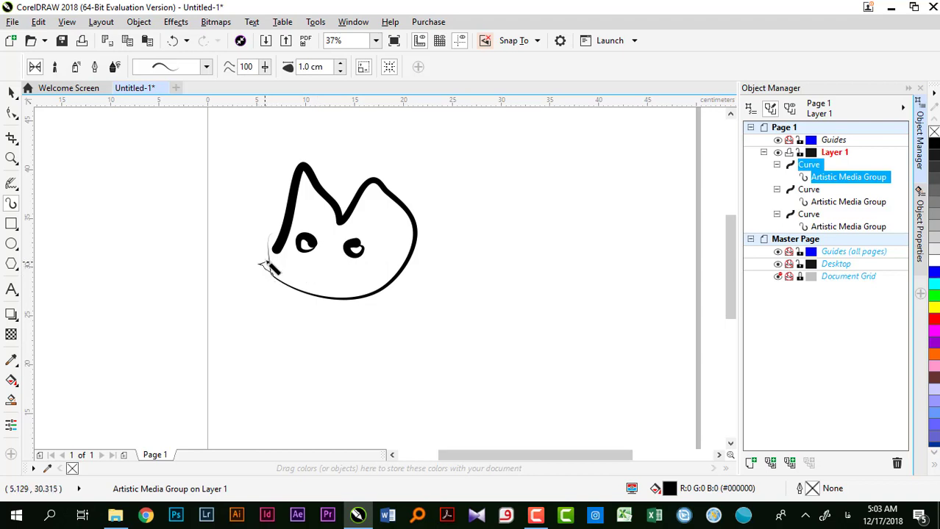
mouse_move(268, 264)
mouse_down()
mouse_move(256, 274)
mouse_move(346, 279)
mouse_up()
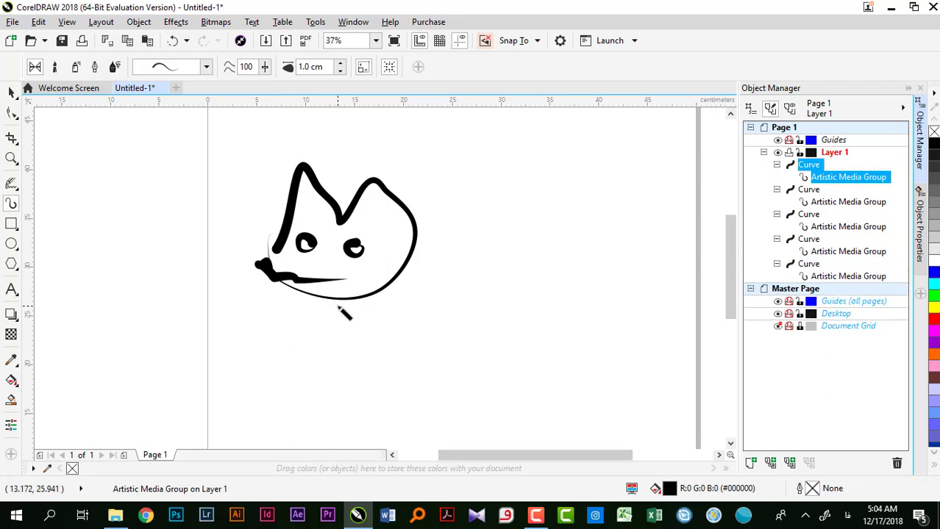
Step: Add small inner-ear marks to both cat ears, undoing the oversized first attempt
mouse_move(300, 193)
mouse_down()
mouse_move(308, 223)
mouse_move(327, 224)
mouse_up()
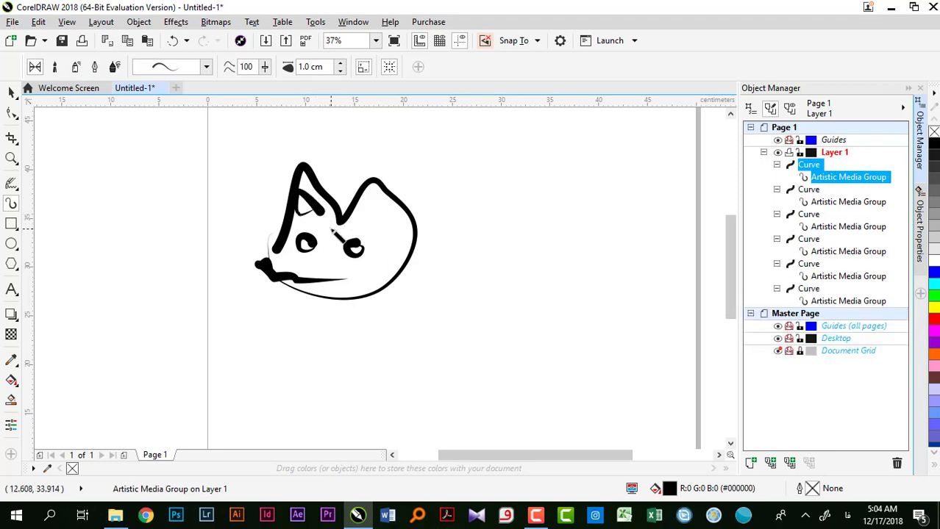
key(ctrl+z)
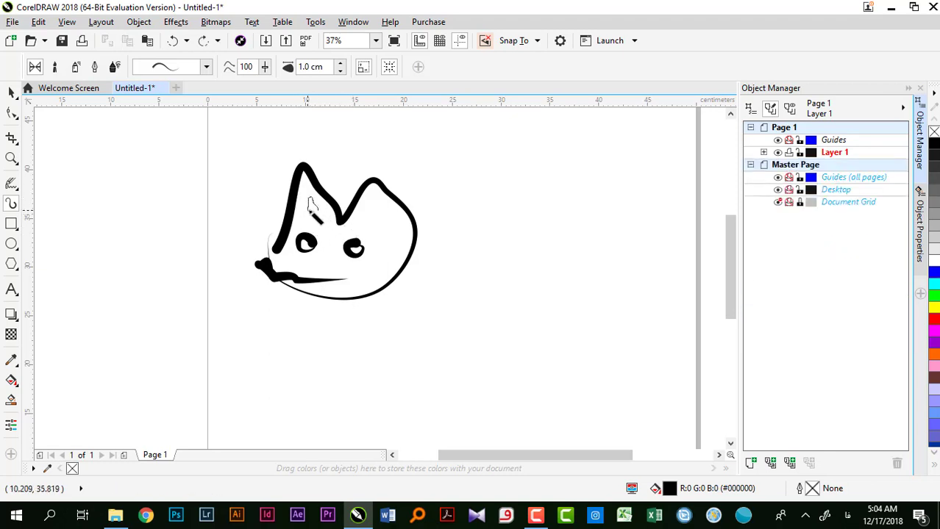
drag(309, 199, 321, 214)
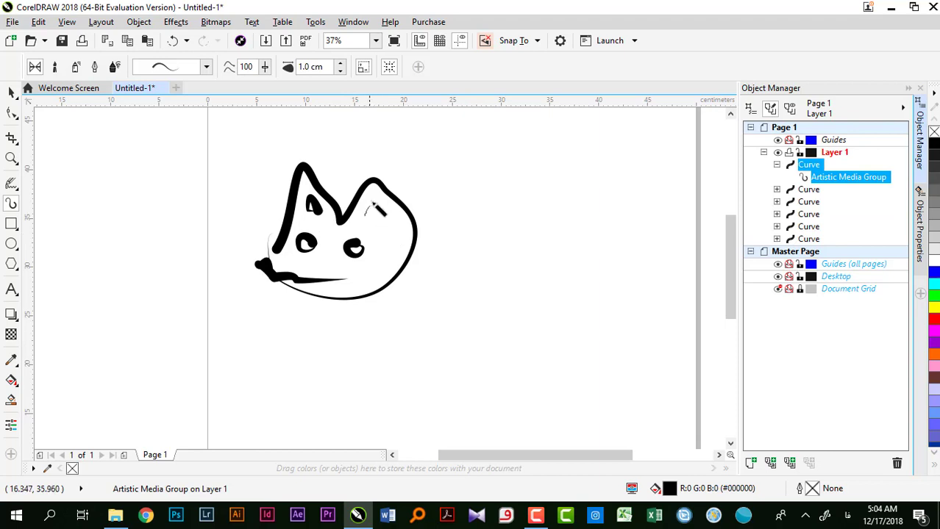
drag(381, 212, 379, 214)
Step: Draw two horizontal strokes below the cat and one long continuous stroke running under, beside and over the head
drag(266, 354, 567, 365)
drag(266, 375, 339, 379)
mouse_move(253, 330)
mouse_down()
mouse_move(696, 312)
mouse_move(463, 293)
mouse_move(587, 212)
mouse_move(471, 198)
mouse_move(282, 143)
mouse_move(190, 280)
mouse_move(186, 332)
mouse_up()
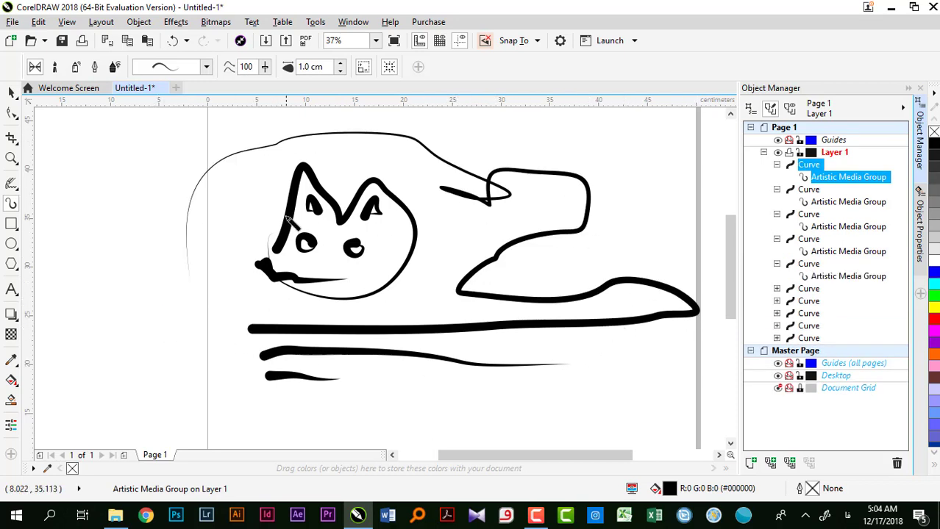
Step: Try different preset strokes on the long curve around the cat, ending with the one that has thick ends and a thin middle
scroll(289, 225, down, 3)
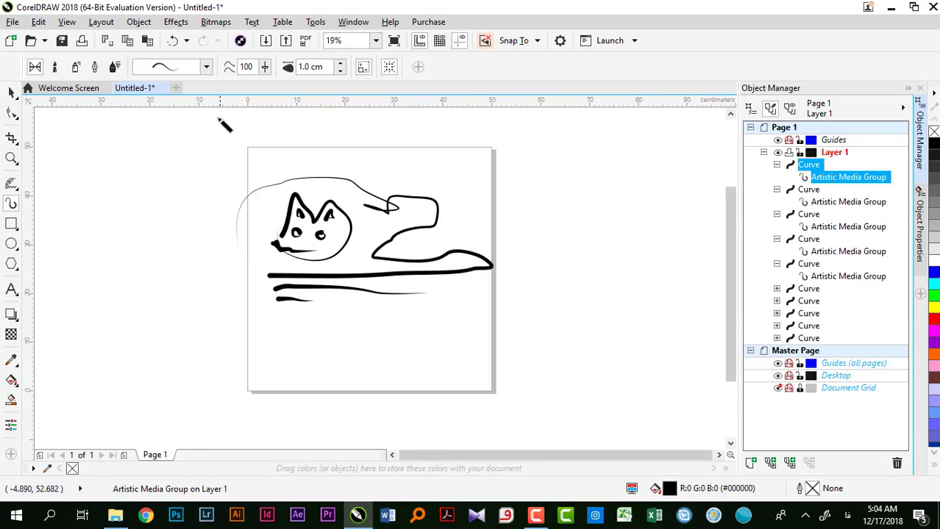
click(206, 67)
click(206, 67)
click(206, 67)
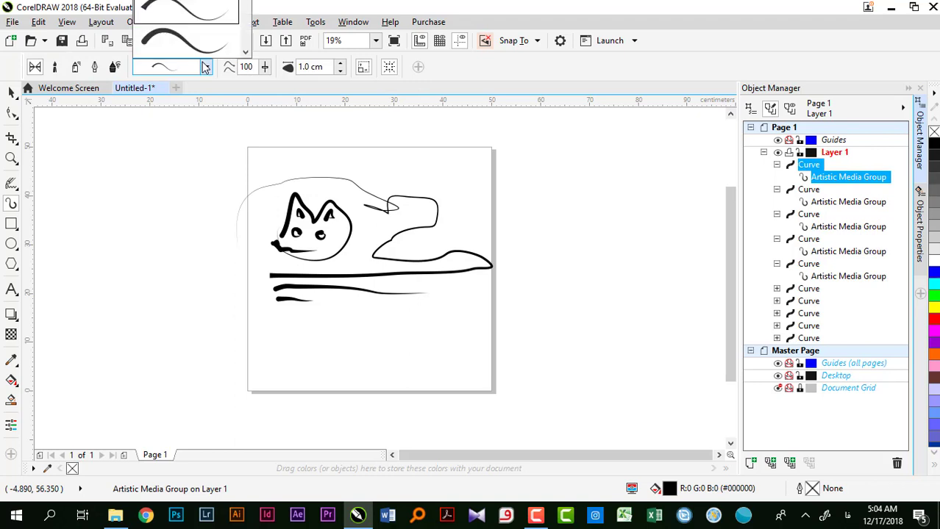
scroll(206, 67, down, 1)
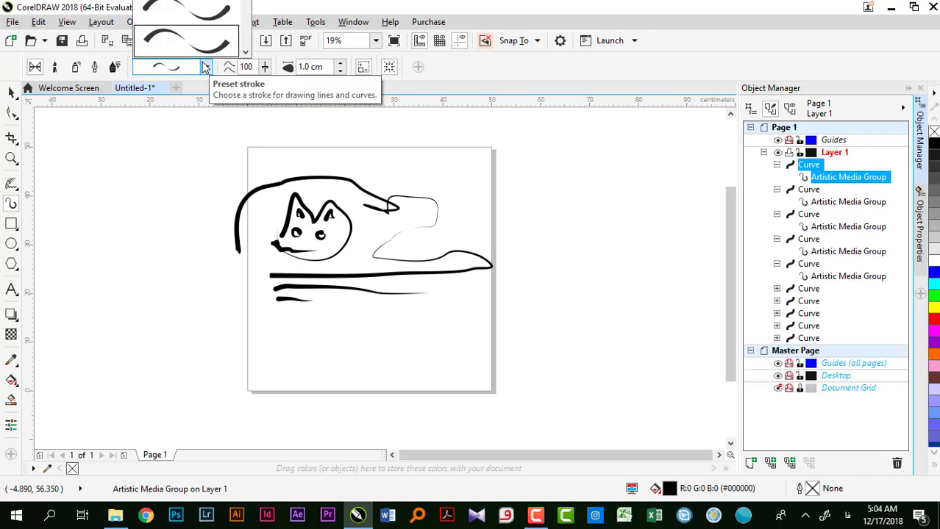
scroll(206, 67, down, 2)
scroll(206, 67, down, 4)
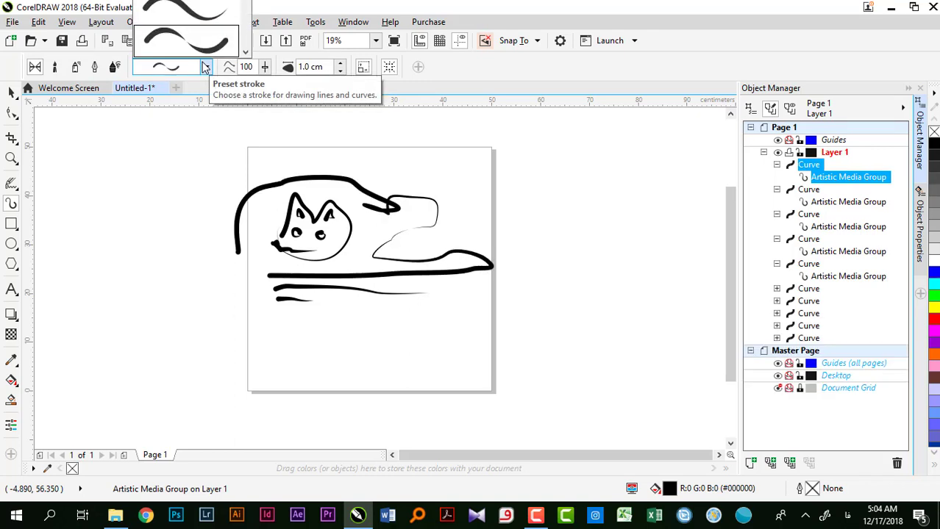
scroll(206, 67, down, 1)
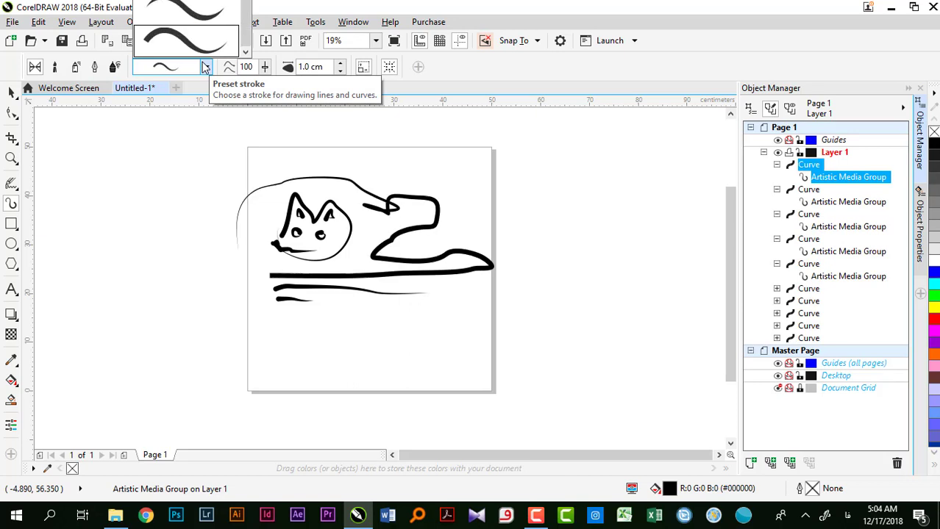
scroll(206, 67, down, 2)
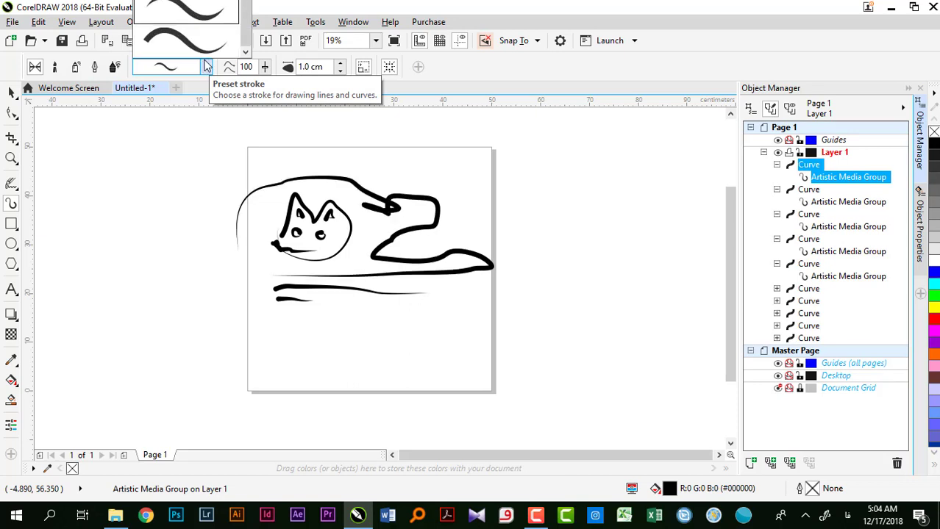
click(11, 93)
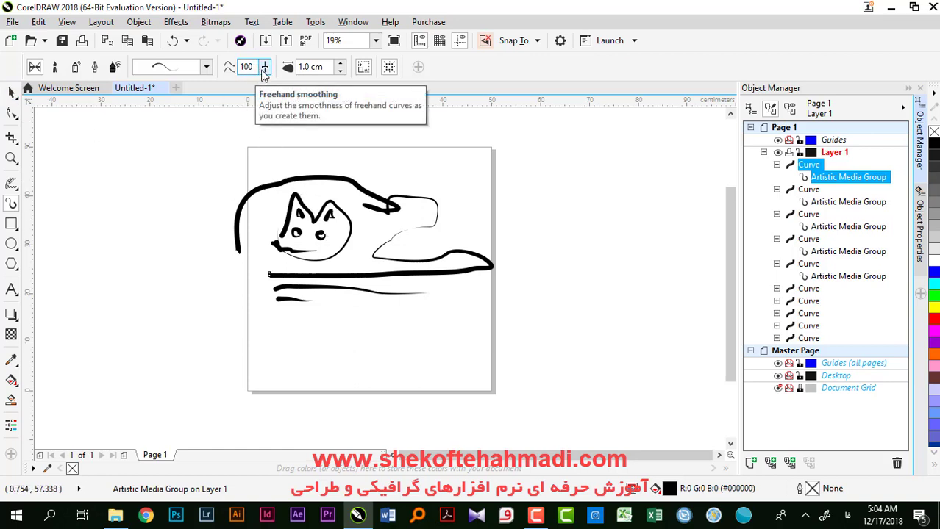
Step: Set the freehand smoothing to 0 and draw two wavy strokes above the cat
mouse_move(264, 70)
mouse_down()
mouse_move(253, 81)
mouse_move(208, 88)
mouse_up()
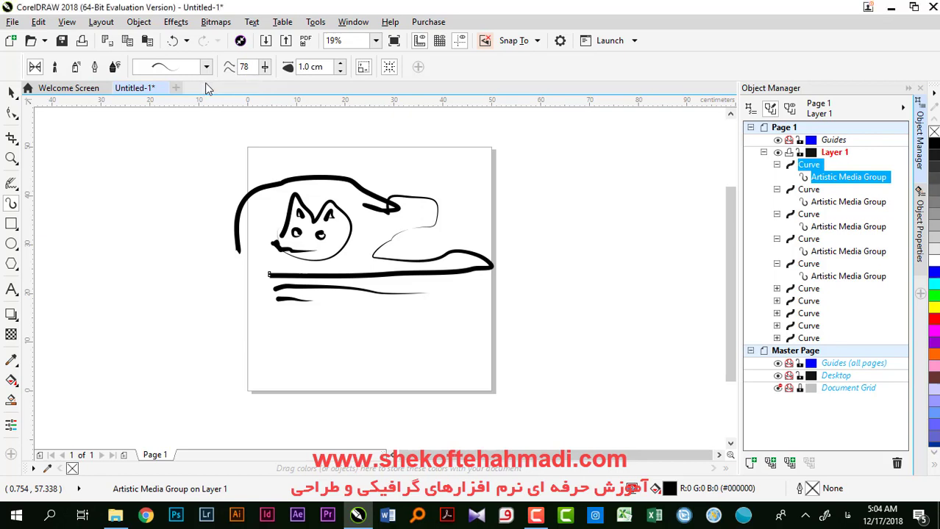
click(264, 70)
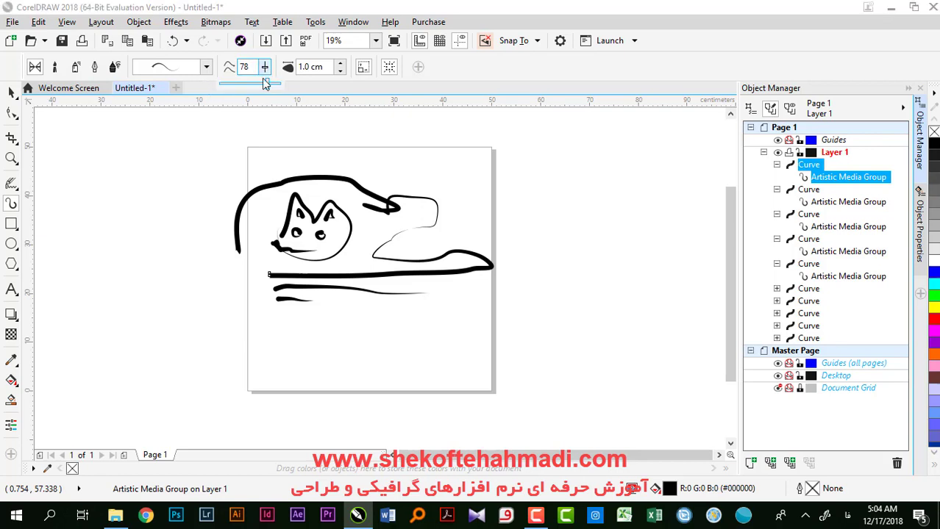
click(222, 88)
drag(263, 71, 241, 74)
mouse_move(210, 153)
mouse_down()
mouse_move(259, 116)
mouse_move(400, 149)
mouse_move(469, 177)
mouse_up()
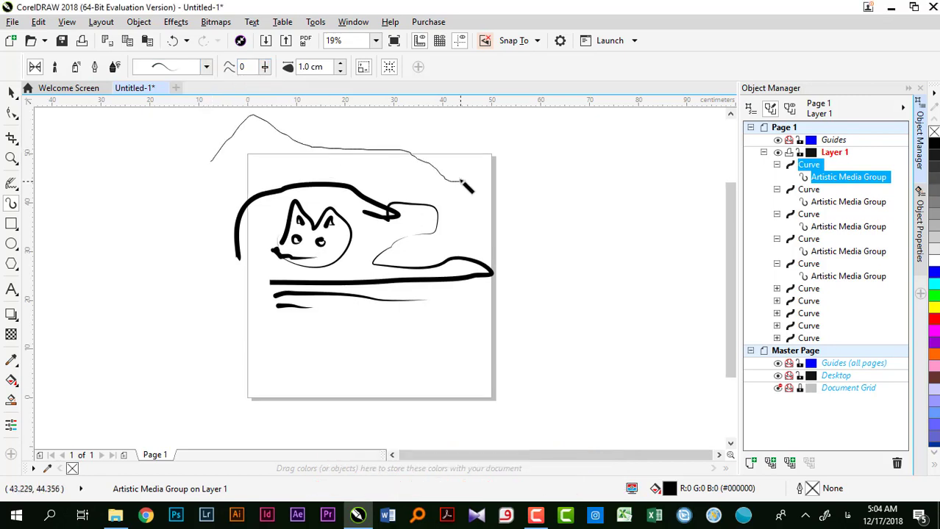
scroll(291, 132, up, 2)
drag(236, 164, 510, 205)
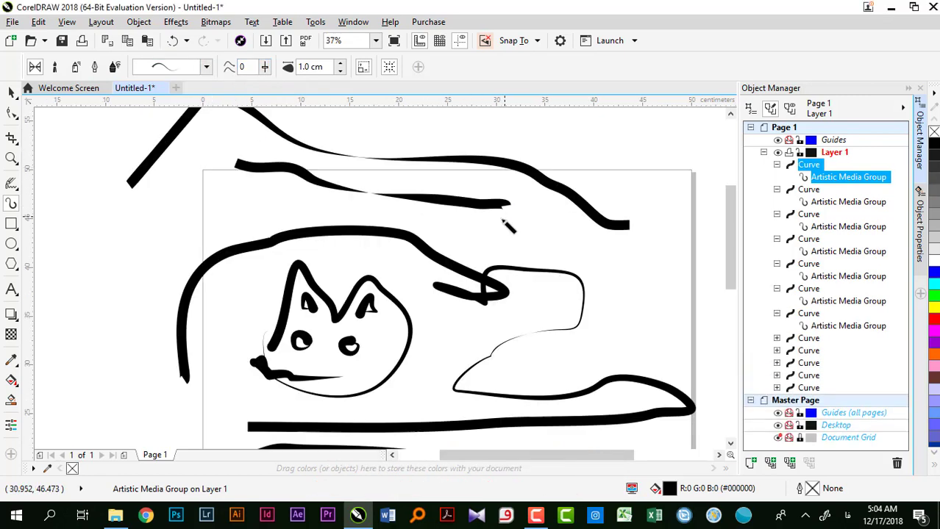
Step: Set the freehand smoothing to 100 and draw another wavy stroke just above the cat for comparison
click(266, 72)
drag(264, 83, 326, 83)
mouse_move(194, 212)
mouse_down()
mouse_move(266, 205)
mouse_move(527, 243)
mouse_up()
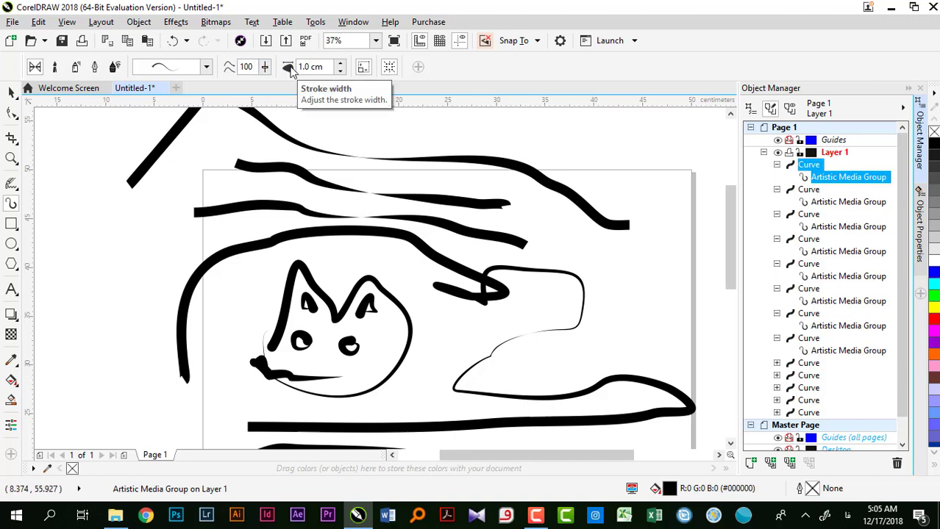
Step: Thin the latest wavy curve by reducing its stroke width, and give the selected curve above the page a 5 cm stroke width
drag(340, 71, 340, 100)
scroll(466, 130, up, 1)
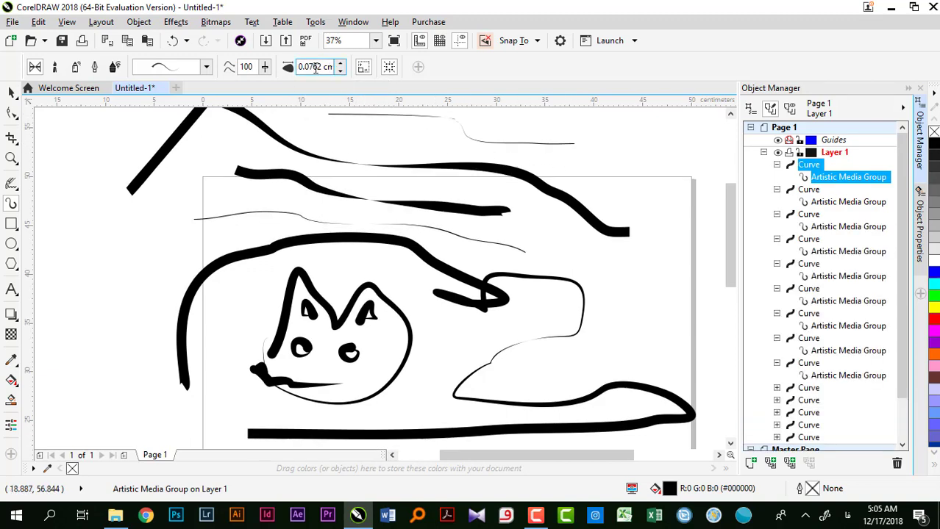
drag(321, 68, 253, 66)
text(5)
key(Return)
Step: Draw a short and a long looping stroke 5 cm wide beside the page, and apply the rounded-start tapered preset to the looping one
scroll(467, 166, down, 2)
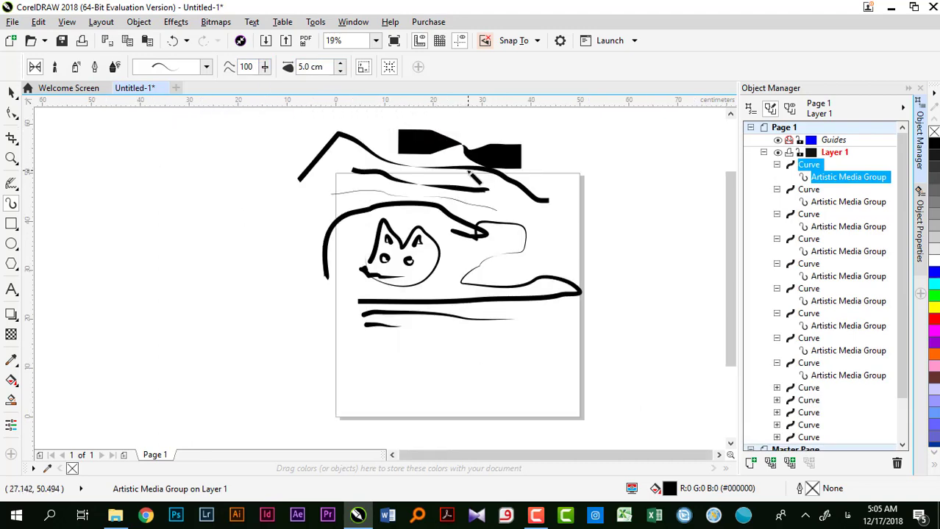
mouse_move(151, 221)
mouse_down()
mouse_move(229, 220)
mouse_move(324, 237)
mouse_up()
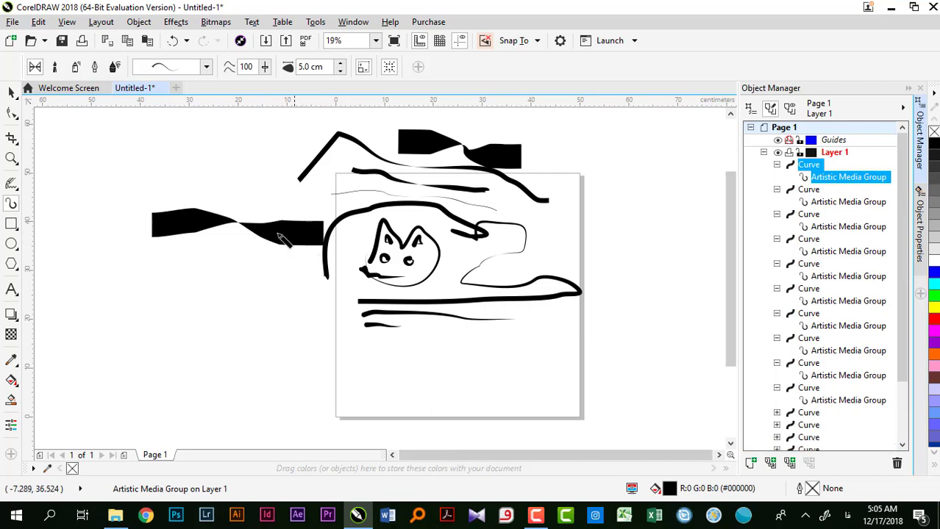
mouse_move(104, 309)
mouse_down()
mouse_move(171, 357)
mouse_move(523, 448)
mouse_move(618, 389)
mouse_move(252, 302)
mouse_move(217, 314)
mouse_move(145, 262)
mouse_move(82, 257)
mouse_move(124, 186)
mouse_move(229, 159)
mouse_up()
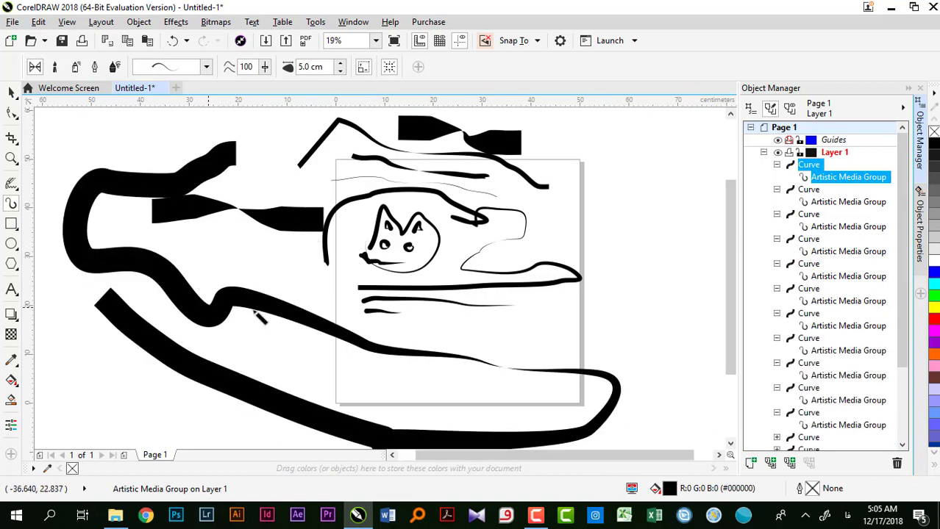
click(207, 67)
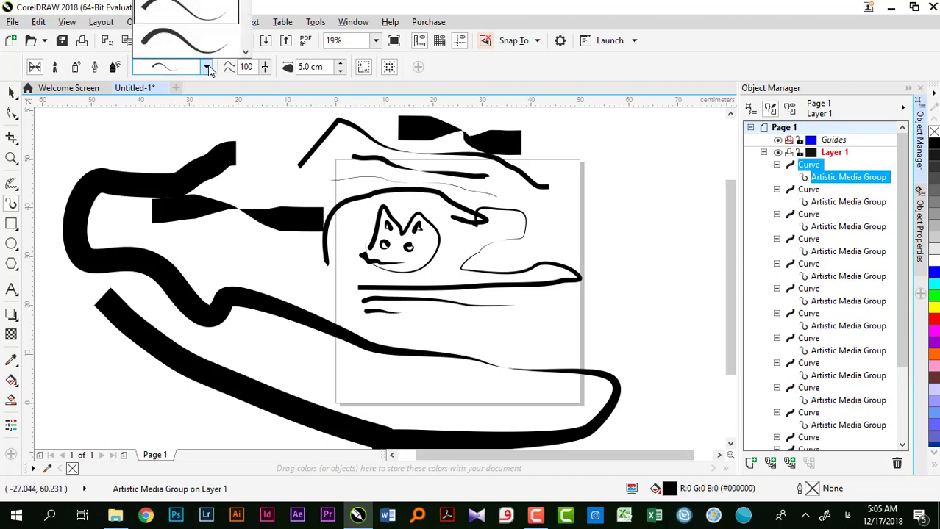
click(206, 44)
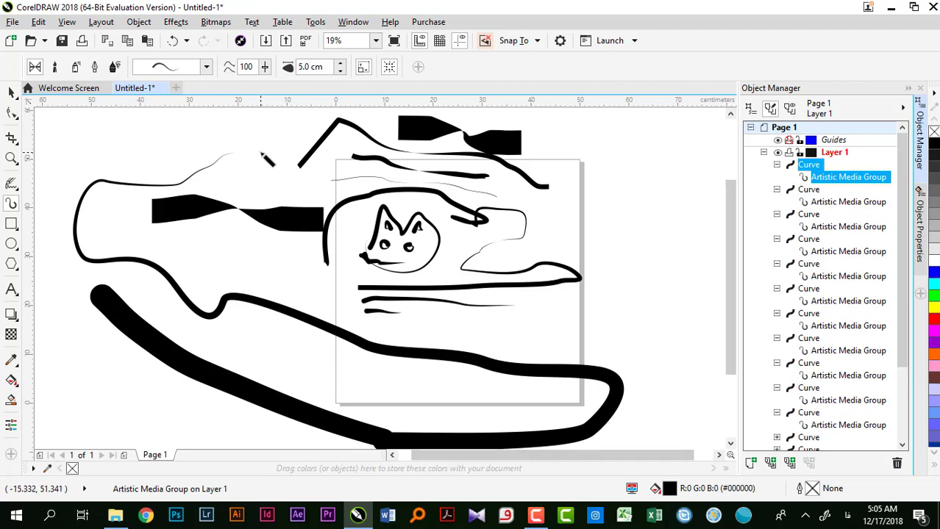
Step: Move the complete cat drawing off the page to its right and group its strokes
click(365, 67)
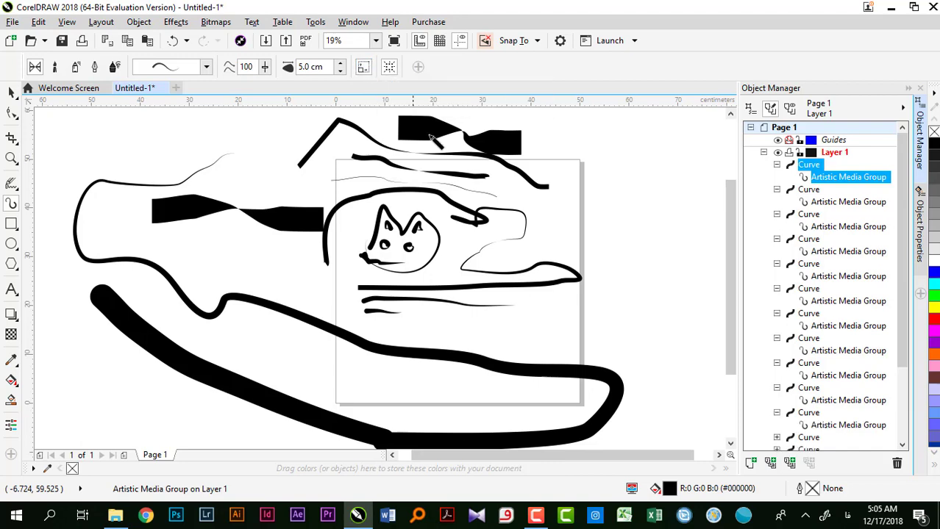
scroll(402, 193, down, 2)
click(11, 93)
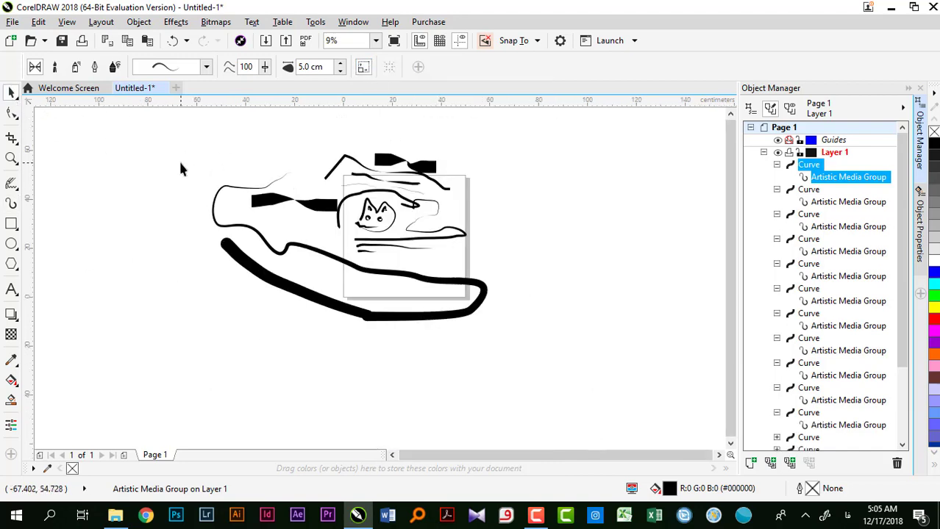
click(181, 167)
drag(343, 194, 403, 248)
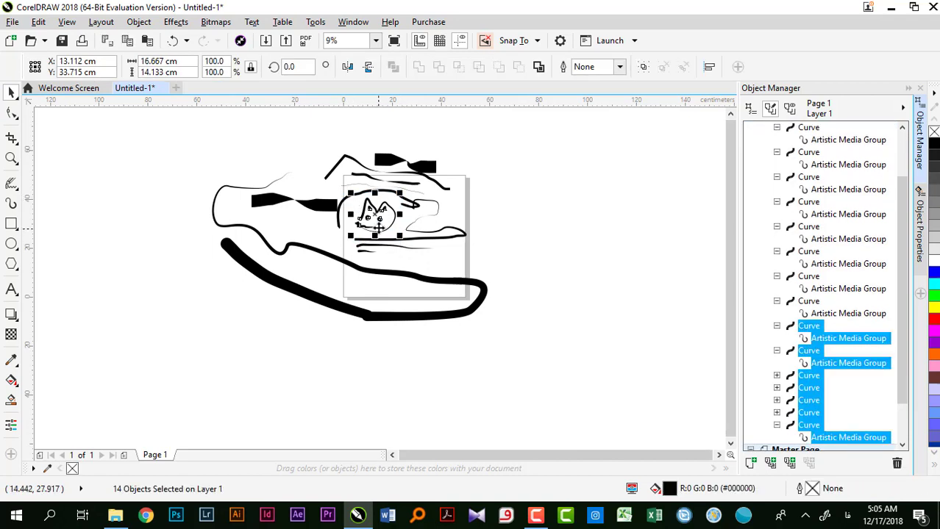
mouse_move(377, 213)
mouse_down()
mouse_move(567, 225)
mouse_move(579, 208)
mouse_up()
click(528, 156)
drag(529, 158, 615, 238)
key(ctrl+g)
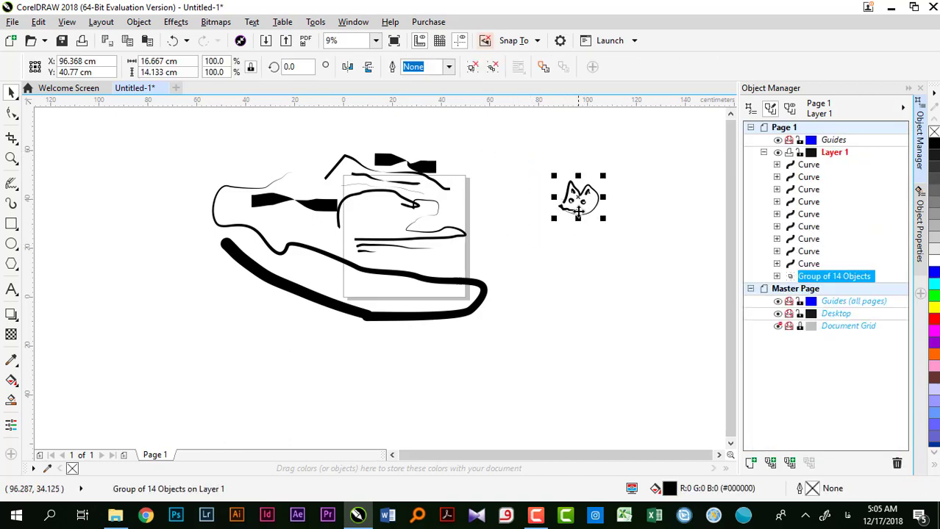
Step: Make a second copy of the cat group so two cats sit side by side beside the page, and select the nearer one
drag(581, 204, 634, 193)
key(ctrl+c)
key(ctrl+v)
click(526, 195)
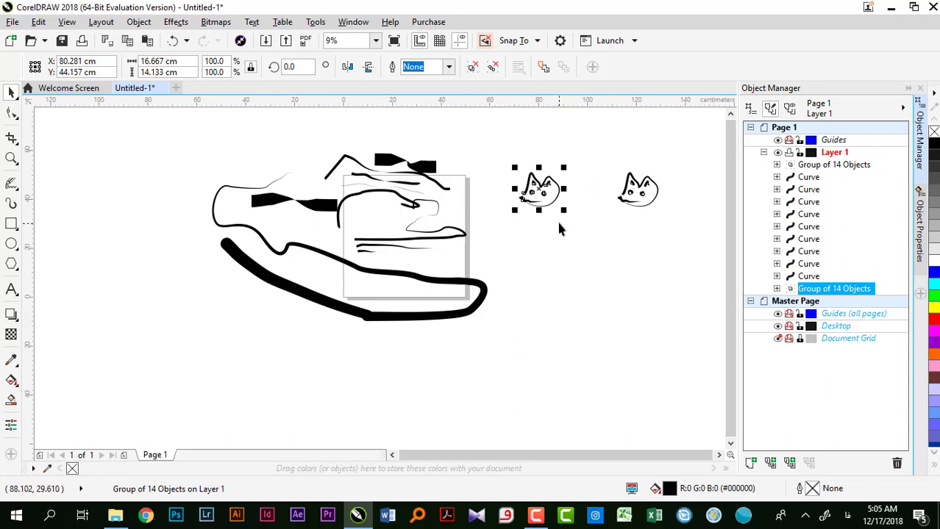
Step: Ungroup the cat nearer the page and turn off Scale Stroke With Object for its strokes
key(ctrl+u)
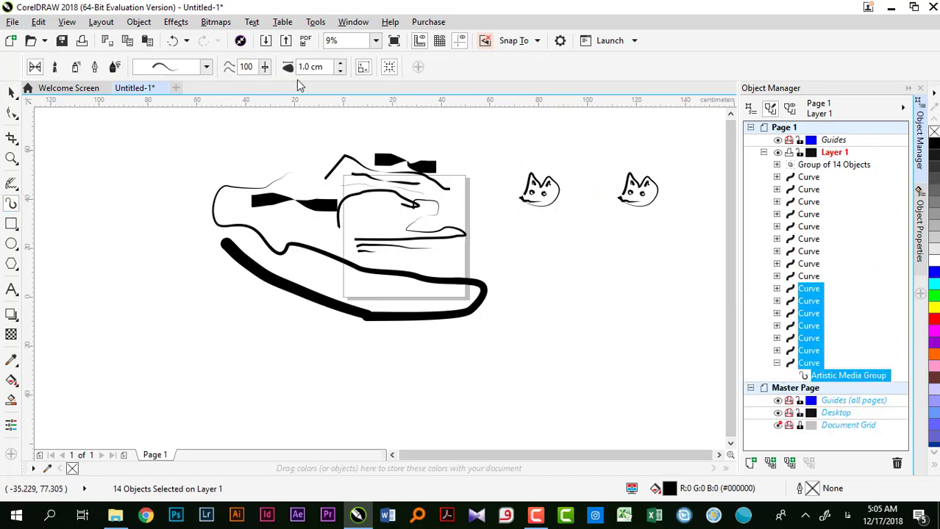
click(362, 67)
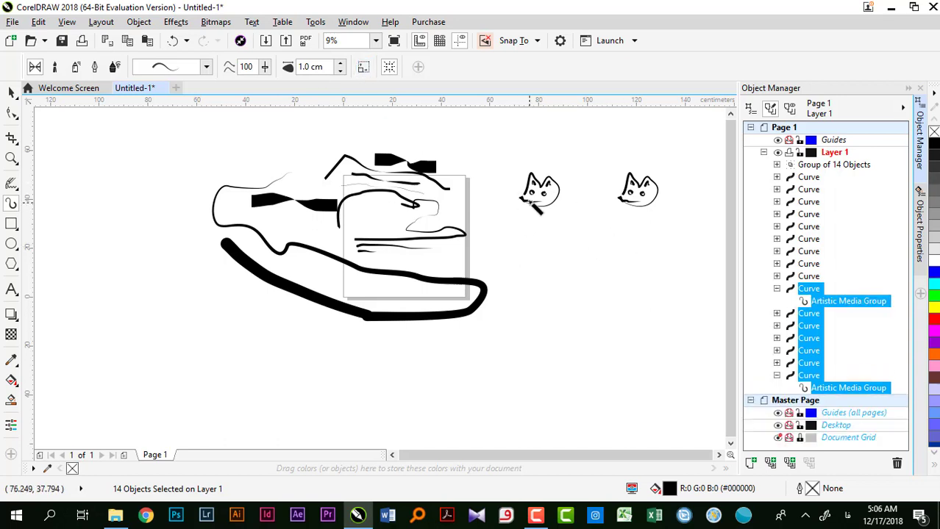
Step: Enlarge both cats together to about 390 cm wide overall and place them above the page
click(11, 93)
drag(507, 159, 685, 236)
scroll(599, 228, down, 4)
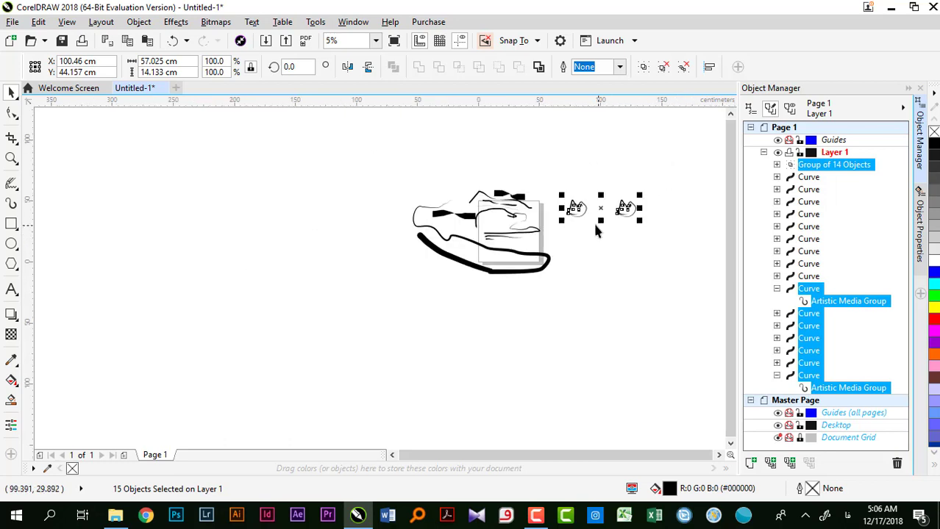
drag(620, 230, 685, 388)
drag(504, 251, 494, 195)
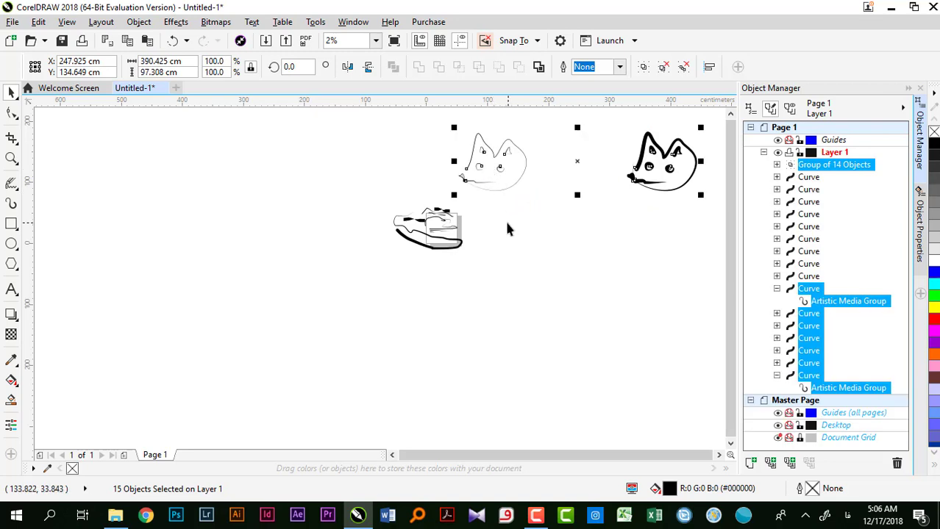
Step: Select the thin-lined cat's outline and check its stroke width with the Artistic Media tool
click(482, 164)
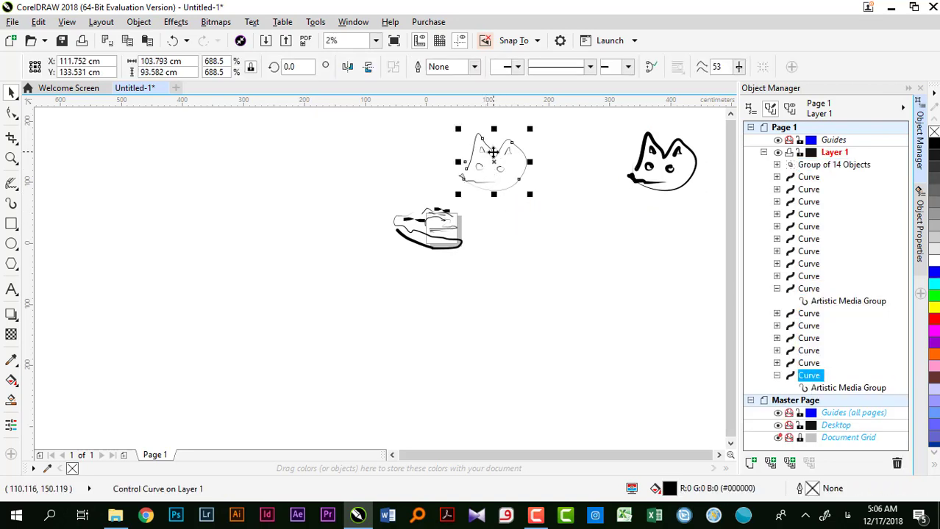
click(11, 203)
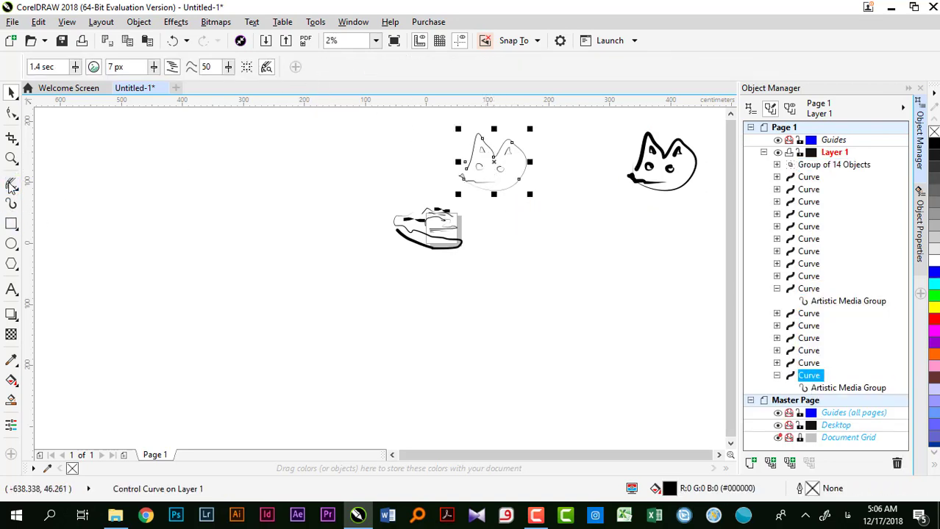
click(11, 184)
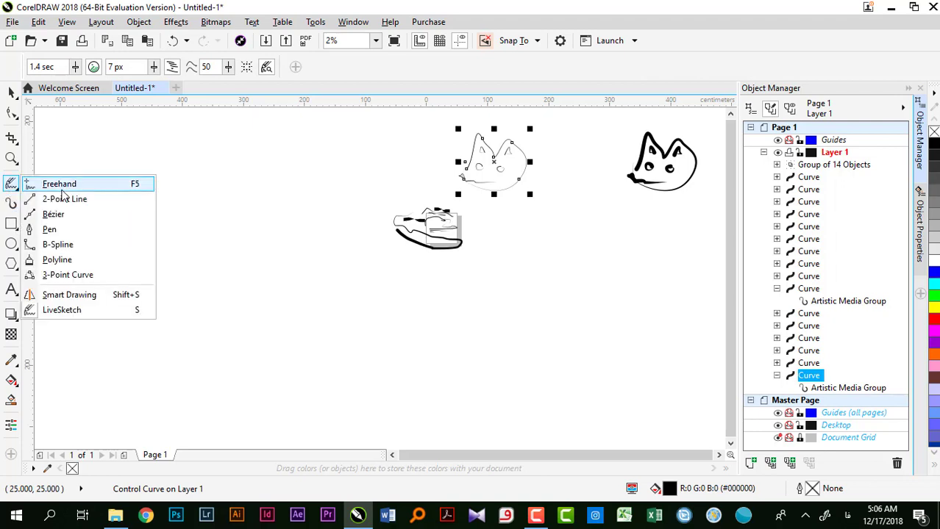
click(53, 214)
click(11, 203)
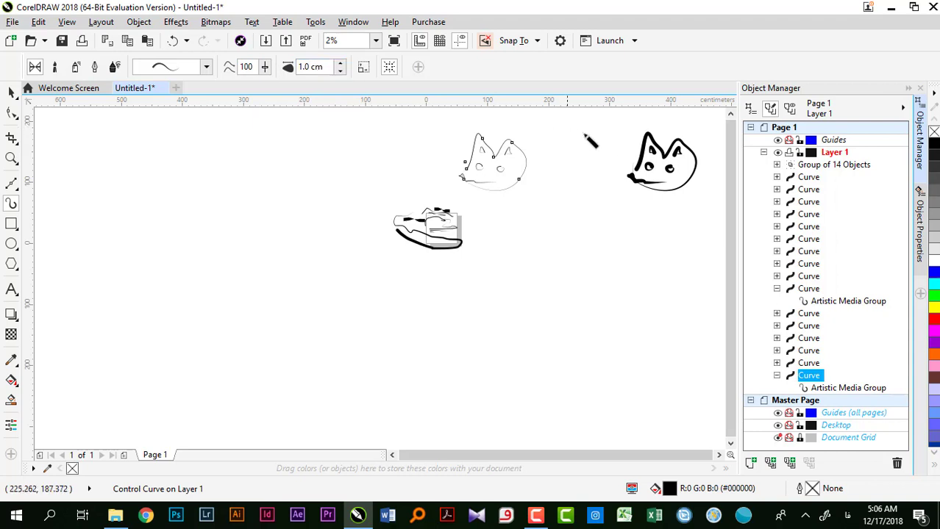
Step: Ungroup the thick-lined cat, then select its outline curve and check its stroke width
click(642, 155)
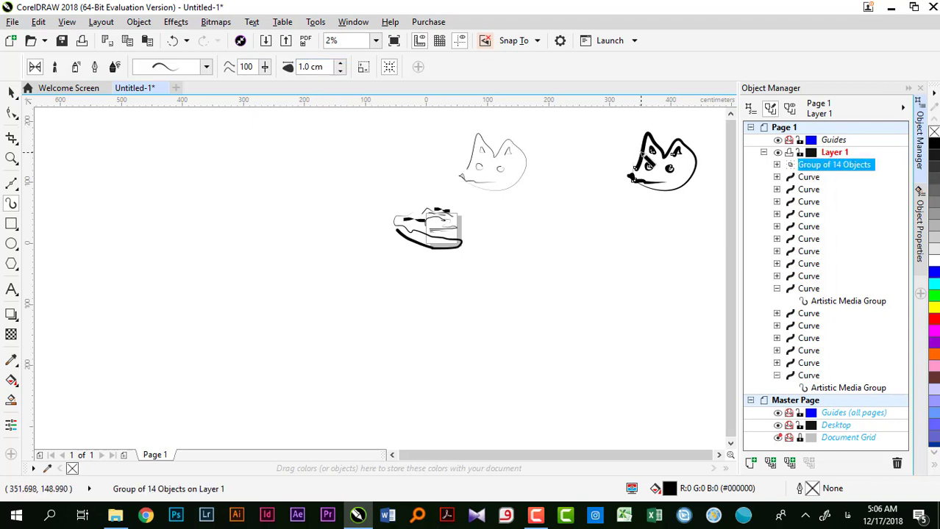
key(ctrl+u)
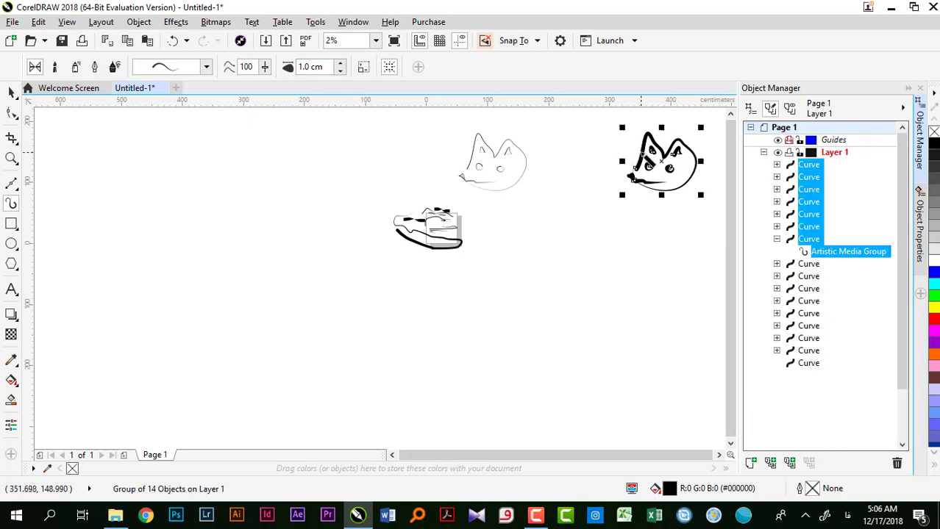
key(Escape)
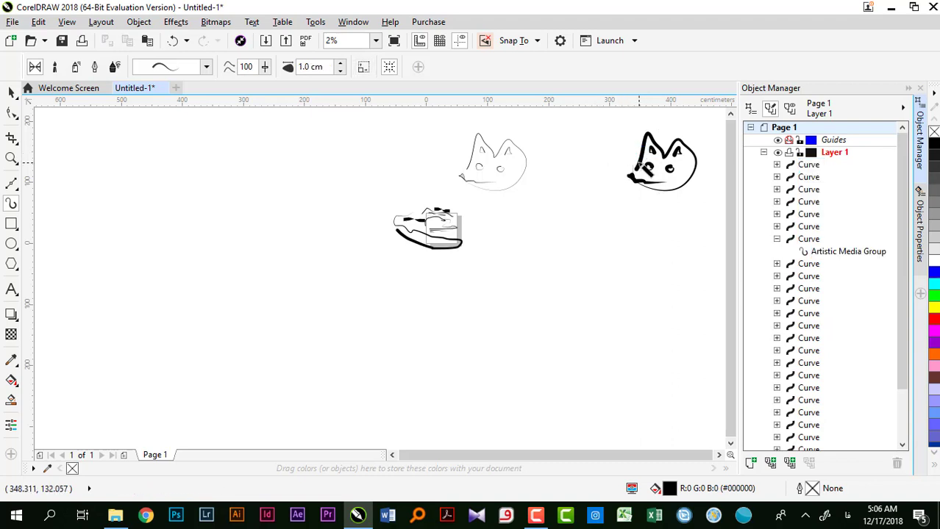
click(643, 171)
click(322, 67)
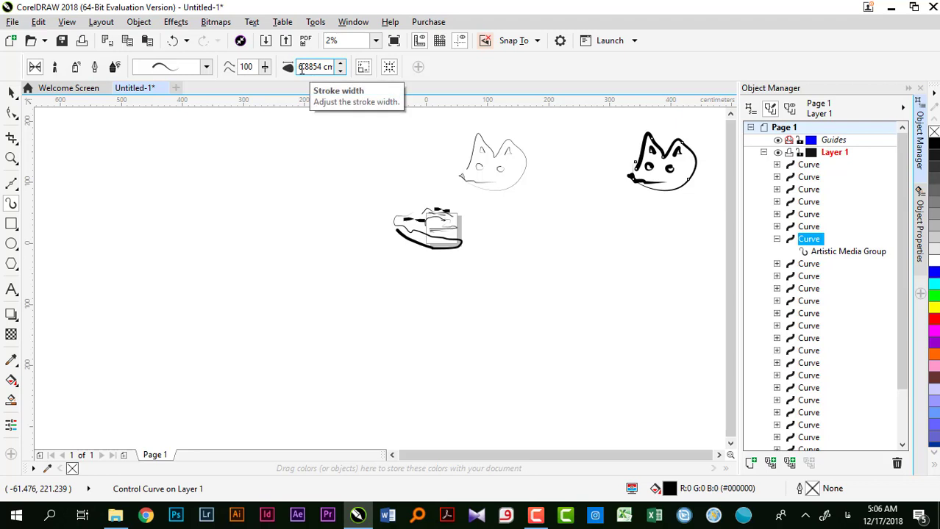
Step: Shrink both cats together to about 19.4 cm wide overall
click(10, 91)
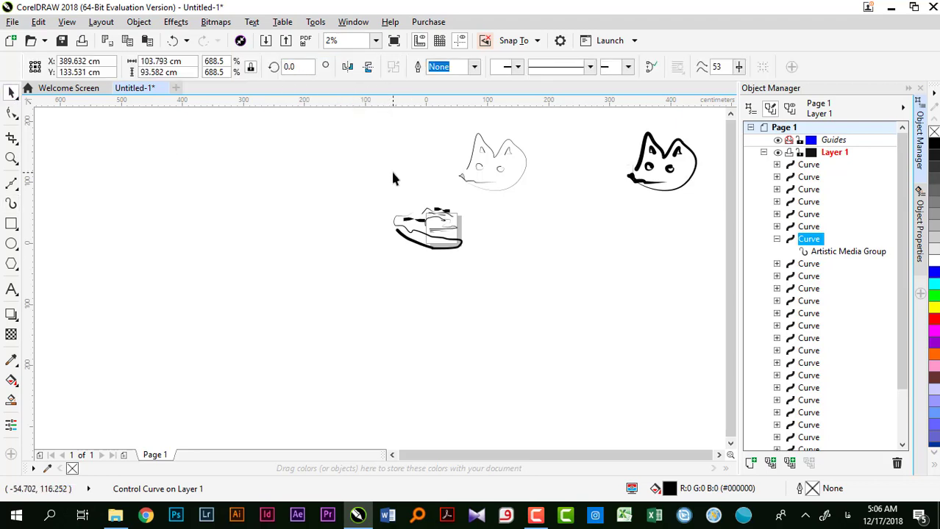
click(431, 134)
drag(705, 223, 475, 151)
scroll(474, 156, up, 5)
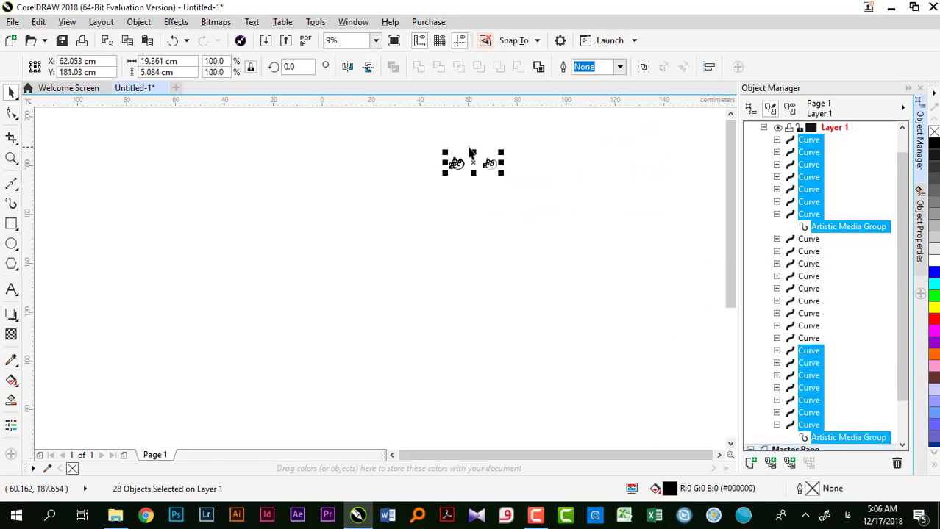
scroll(472, 155, up, 3)
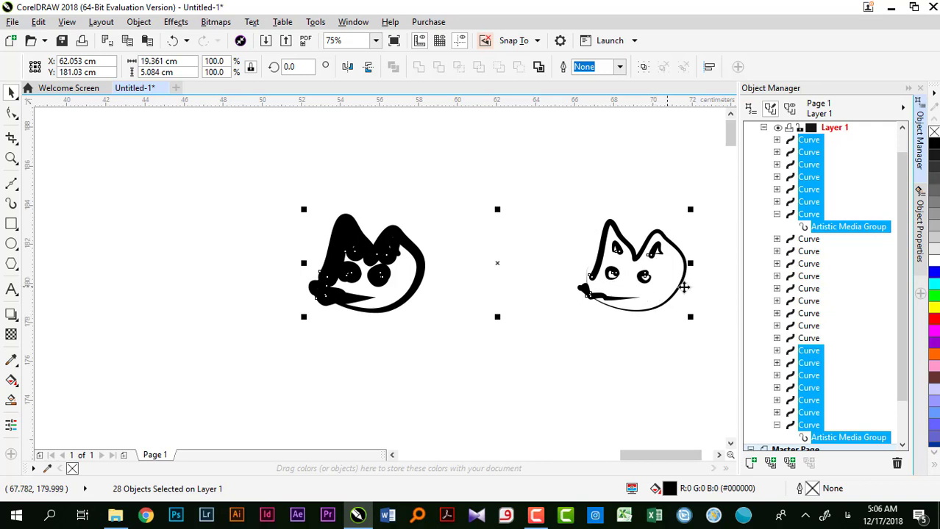
Step: Select the outline of the thinner-lined small cat and check its Artistic Media stroke width
click(403, 216)
click(595, 264)
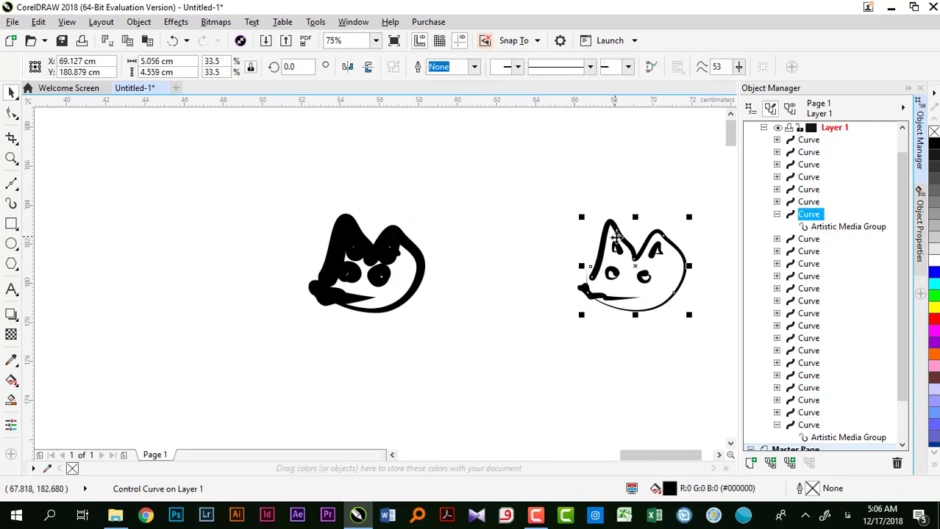
click(11, 204)
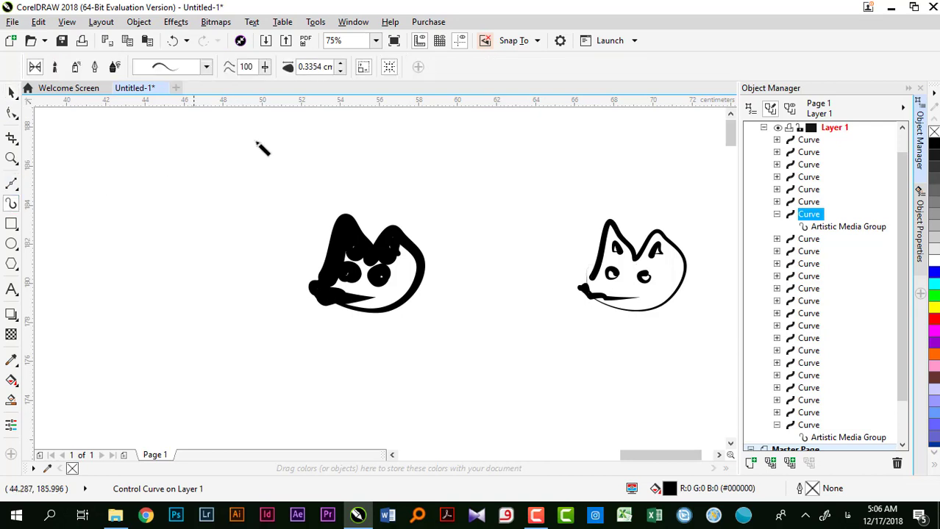
Step: Show and hide the Artistic Media bounding box, and draw a long wavy 1 cm wide stroke above the two cats
click(390, 67)
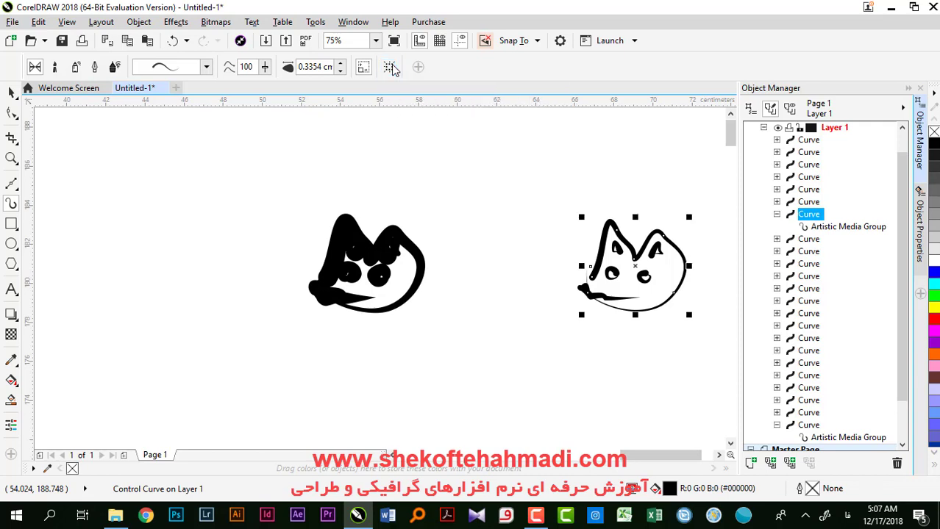
click(390, 70)
mouse_move(315, 131)
mouse_down()
mouse_move(444, 169)
mouse_move(535, 154)
mouse_move(612, 178)
mouse_up()
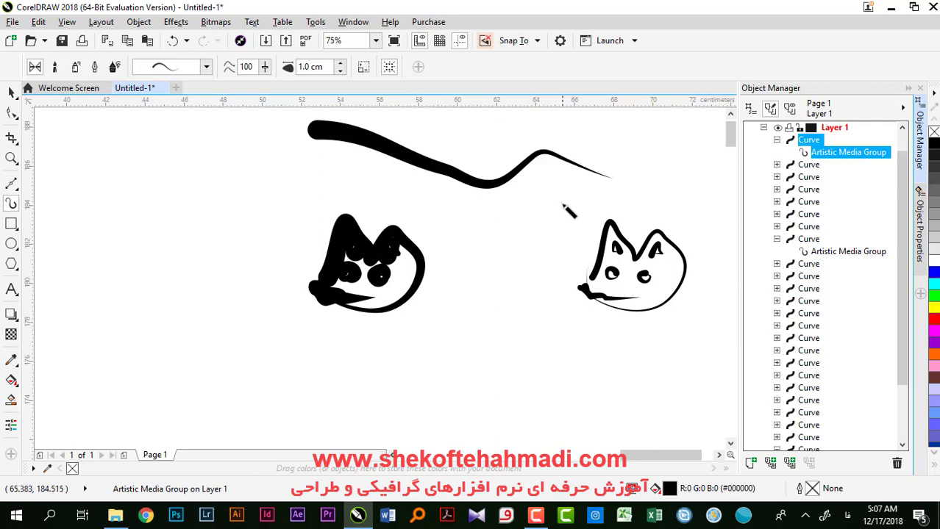
Step: Move all the practice strokes on and around the page off to its right, and show the whole empty page
click(11, 92)
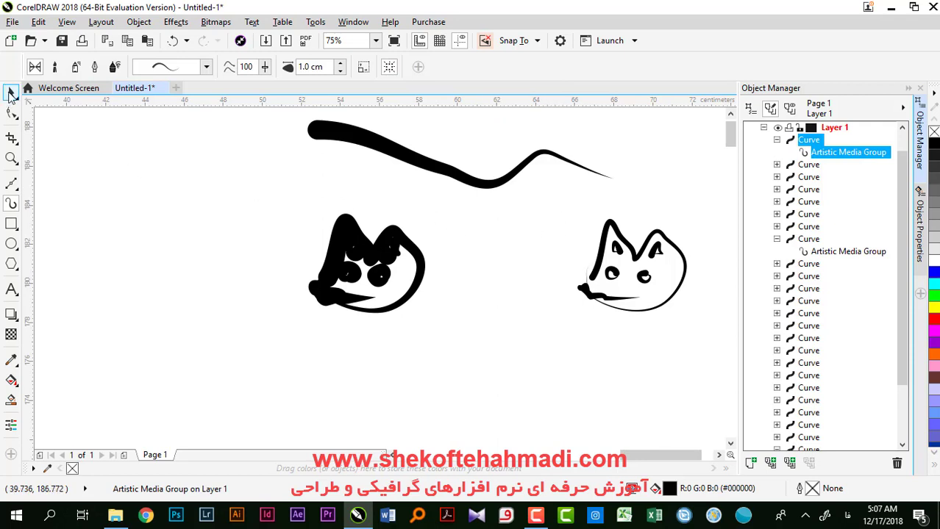
scroll(164, 190, down, 3)
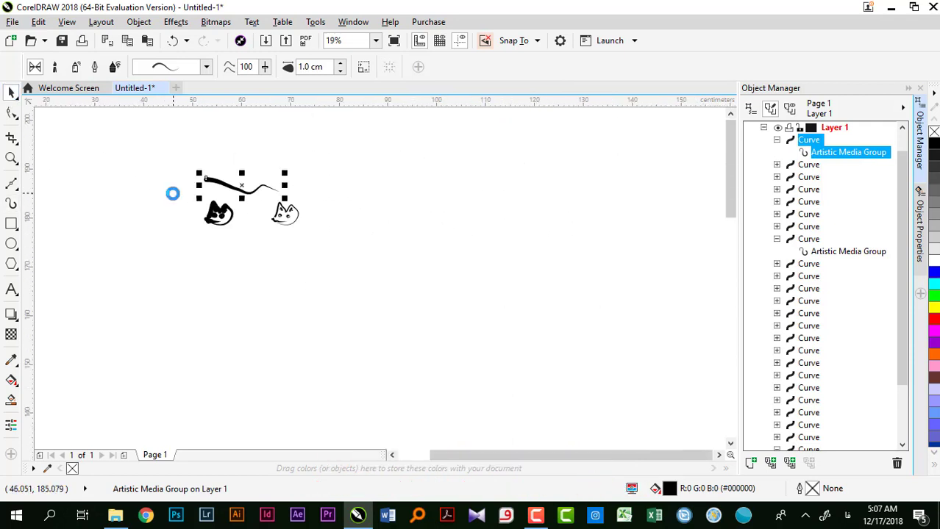
scroll(171, 190, down, 4)
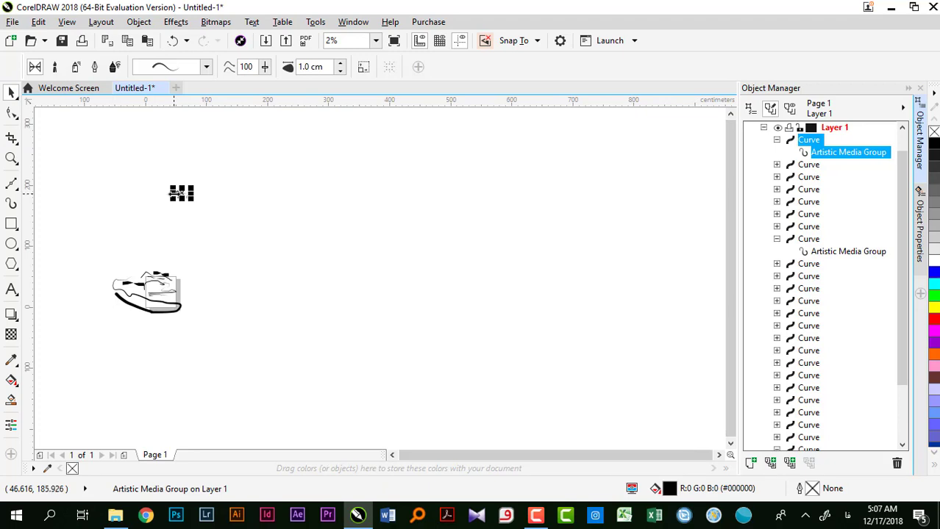
click(136, 180)
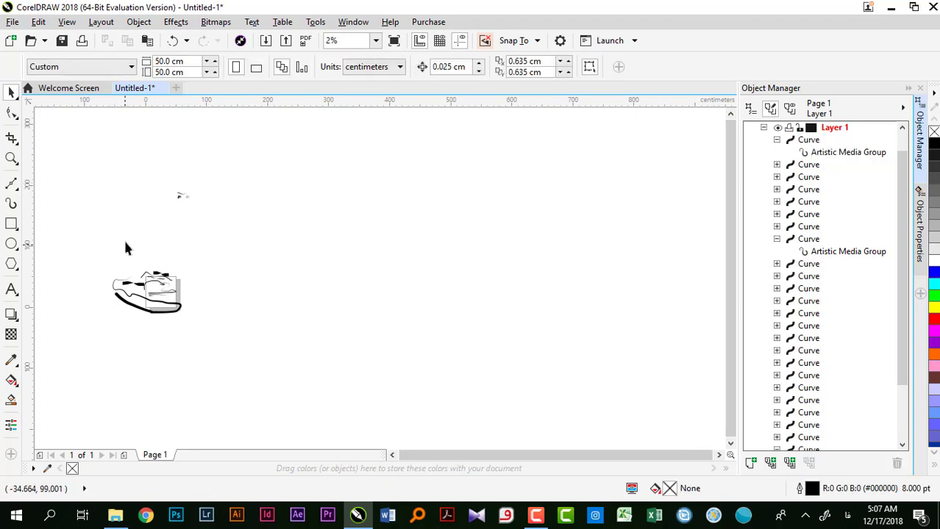
scroll(155, 206, up, 3)
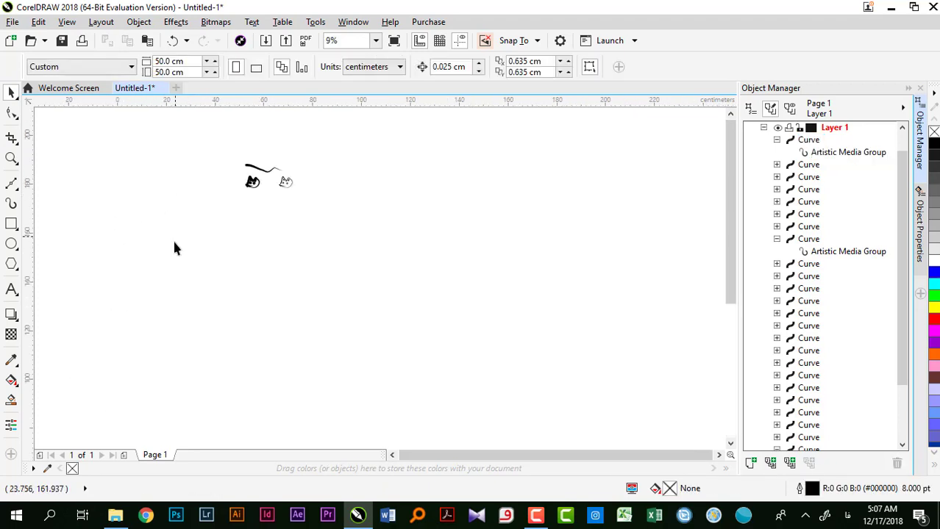
scroll(175, 238, down, 3)
scroll(143, 316, up, 2)
scroll(111, 298, down, 2)
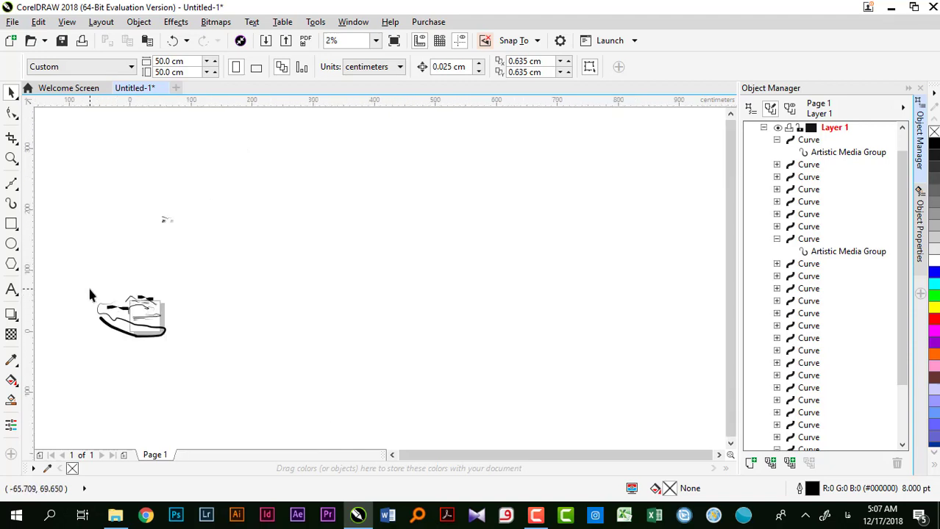
drag(90, 295, 186, 360)
drag(148, 336, 247, 306)
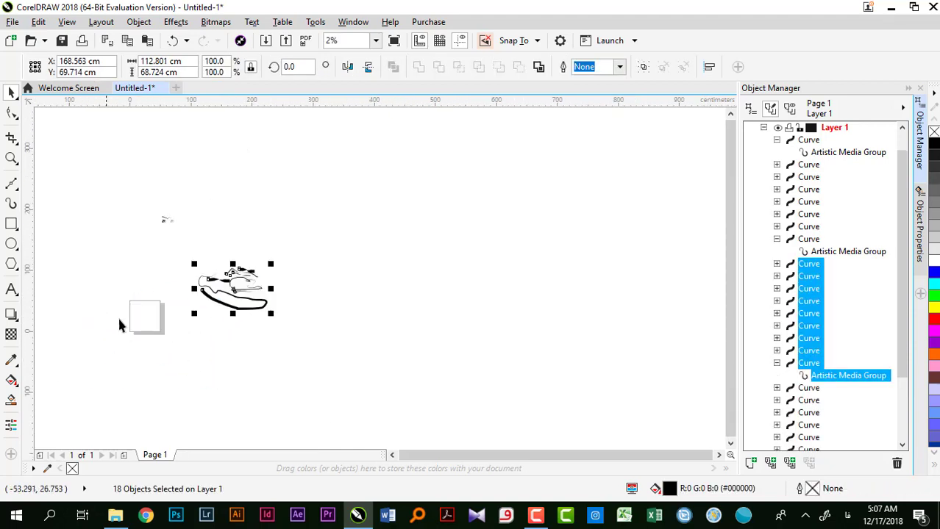
scroll(118, 324, up, 1)
key(shift+F4)
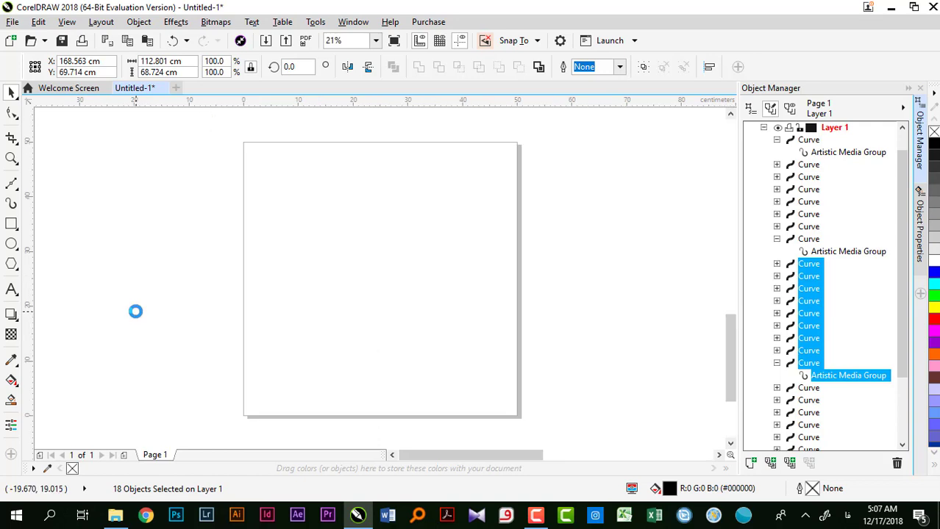
Step: Hide the Calligraphic mode from the Artistic Media tool's property bar
click(15, 207)
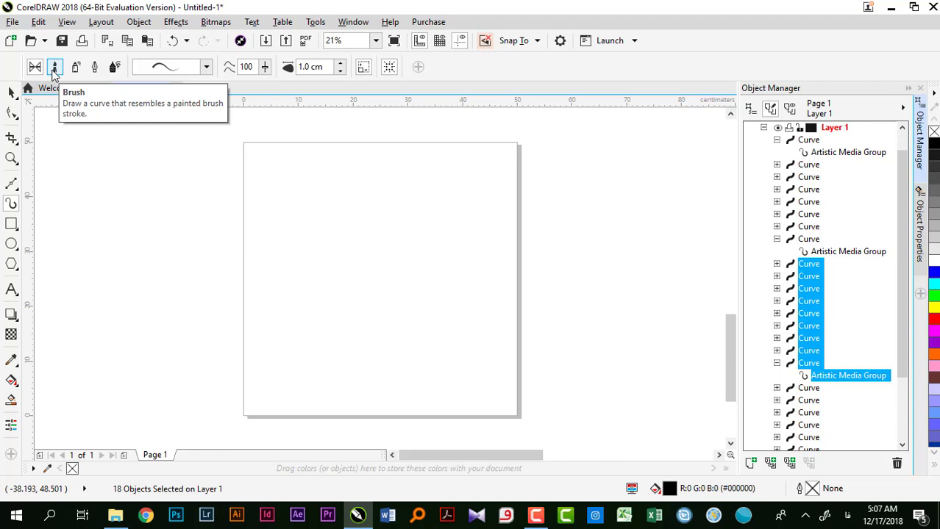
click(418, 67)
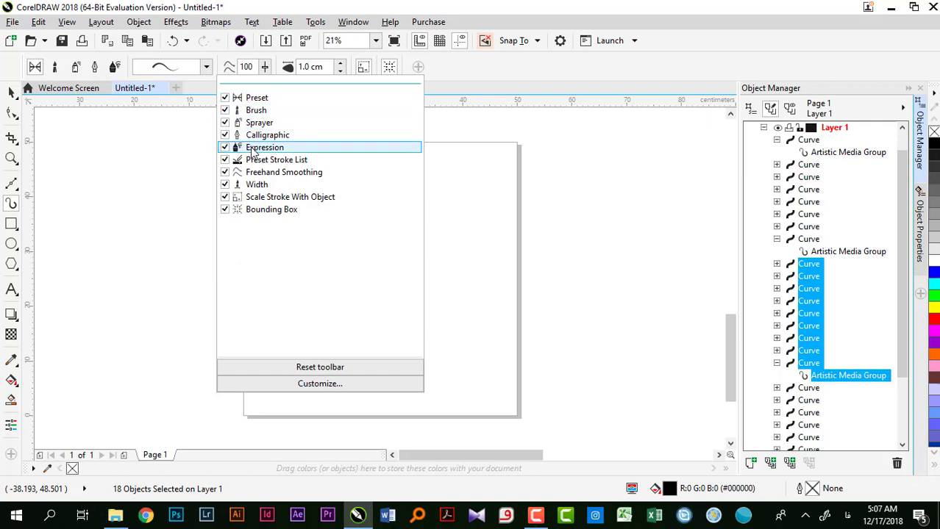
click(225, 136)
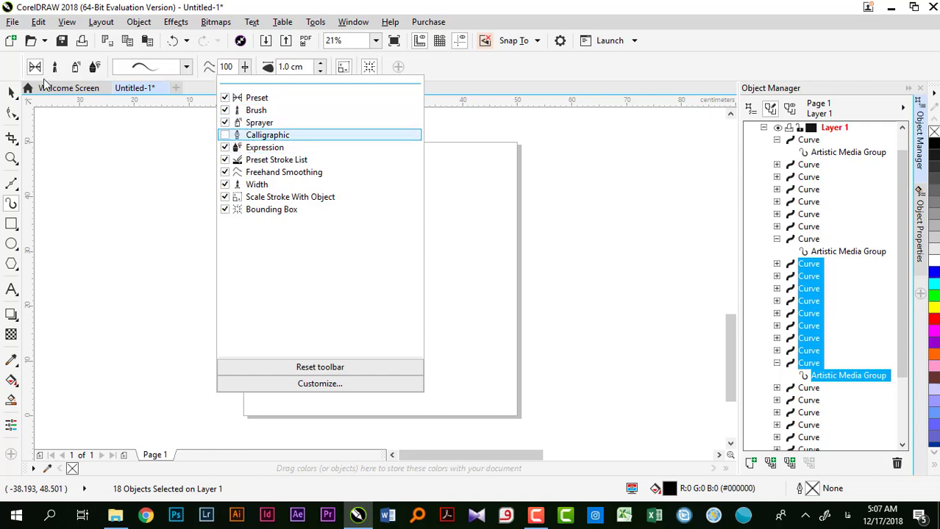
Step: Show the Calligraphic mode on the Artistic Media property bar again, and toggle the Expression mode off and back on
click(225, 135)
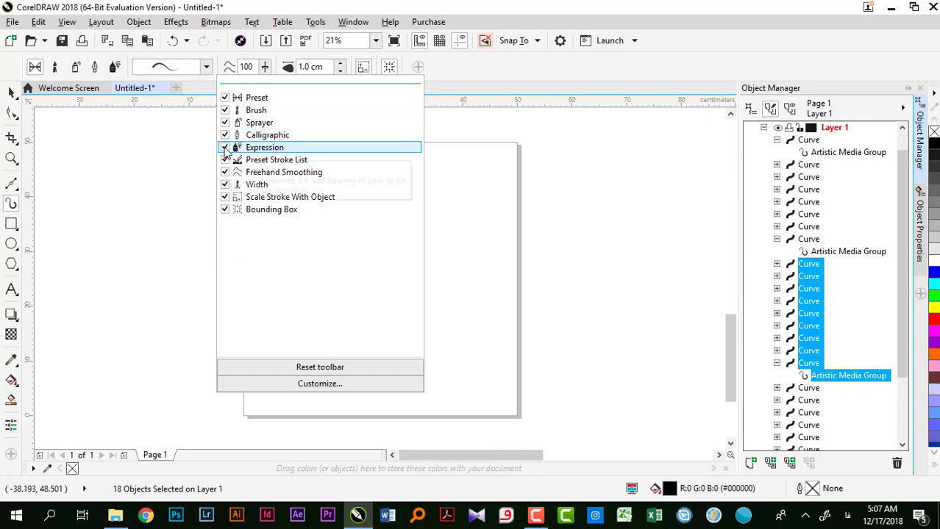
click(225, 148)
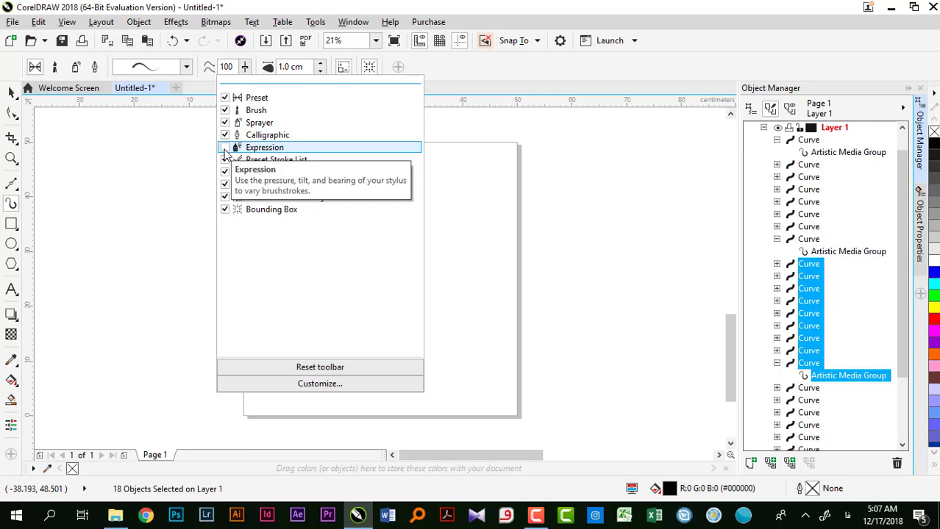
click(225, 148)
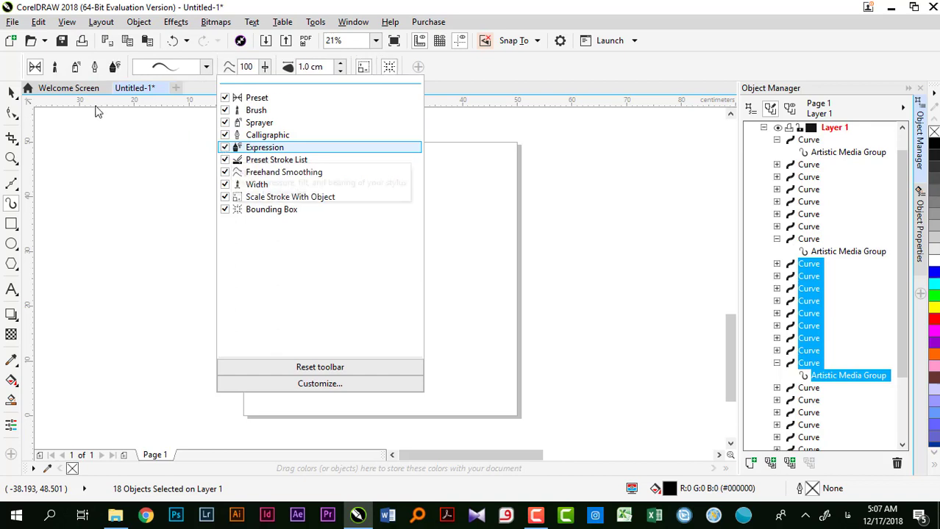
click(57, 74)
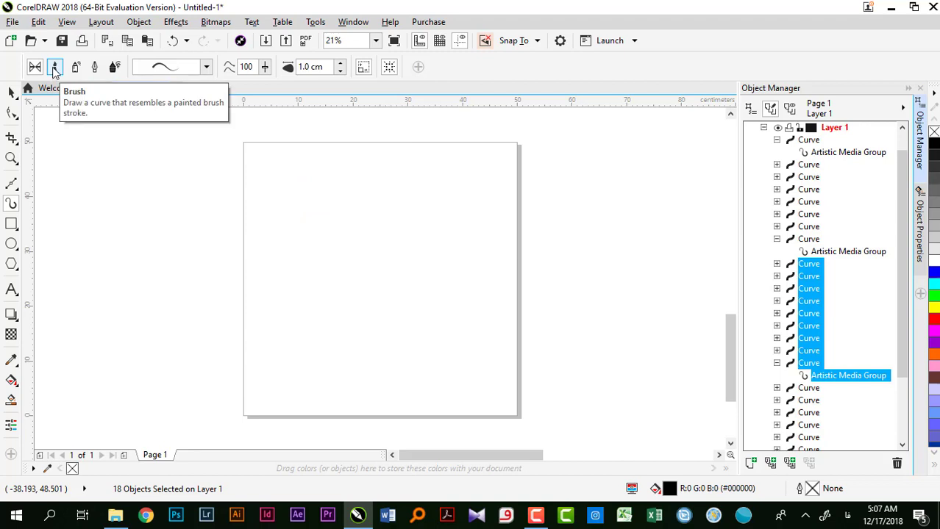
Step: Check the category list of the Artistic Media tool's Brush mode
click(55, 68)
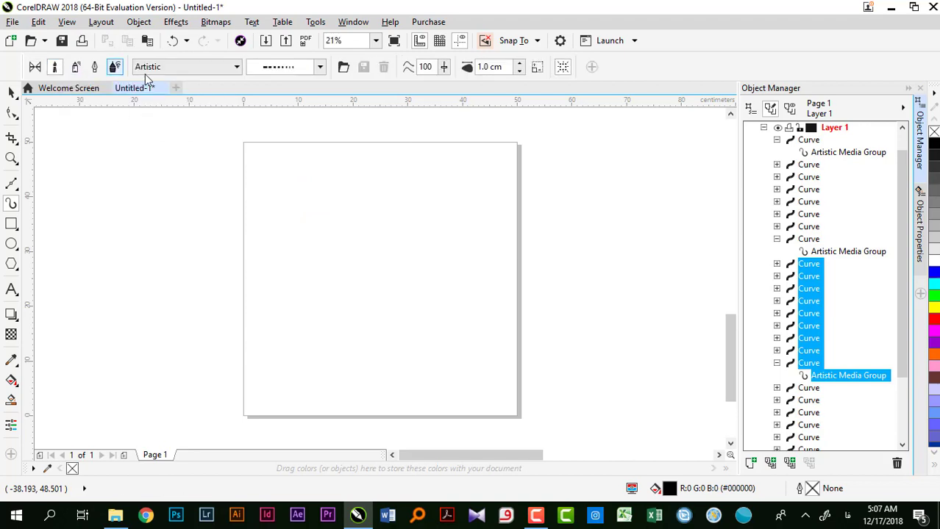
click(218, 67)
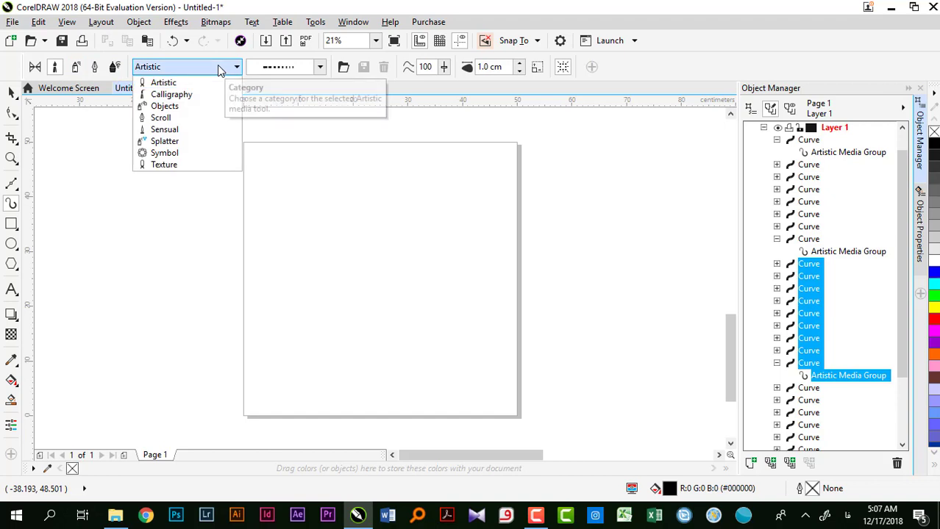
click(34, 67)
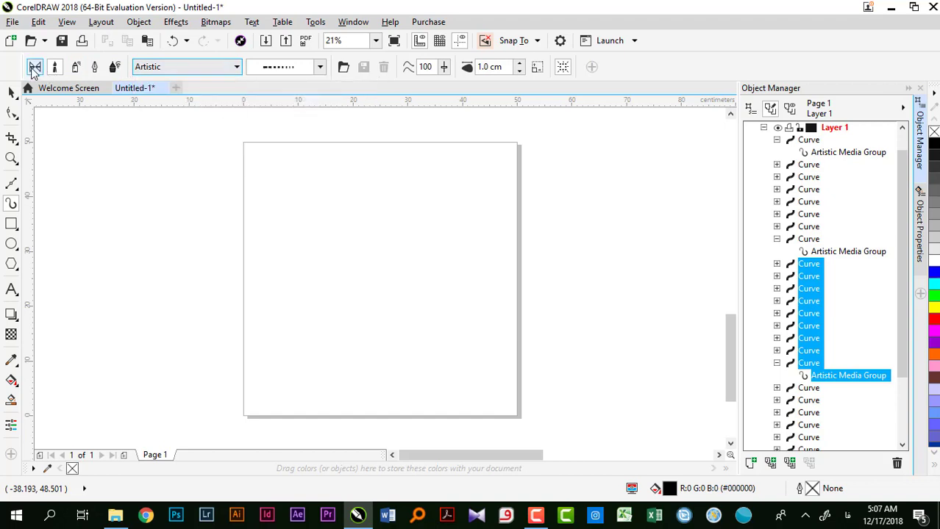
Step: Draw a rectangle about 22 by 23 cm in the page's upper left area and apply a tapering Artistic Media preset stroke
click(11, 223)
drag(266, 159, 387, 285)
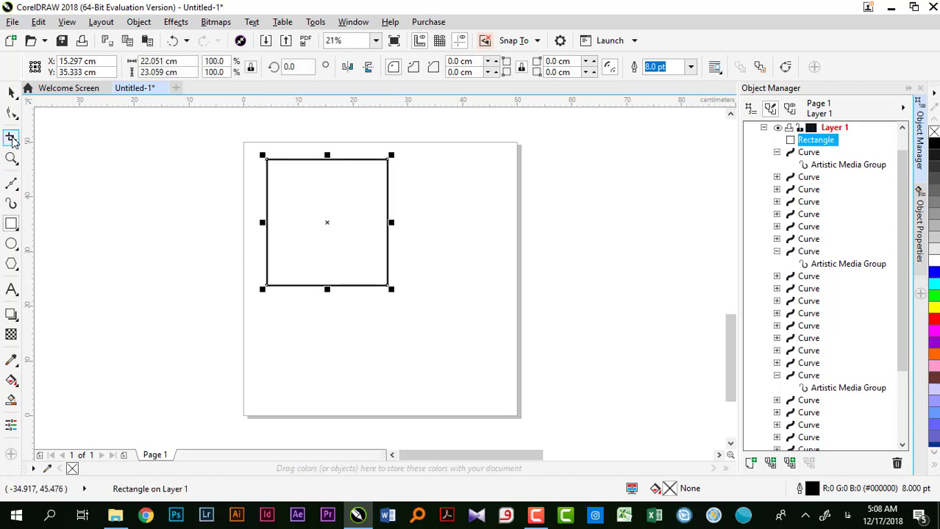
click(12, 206)
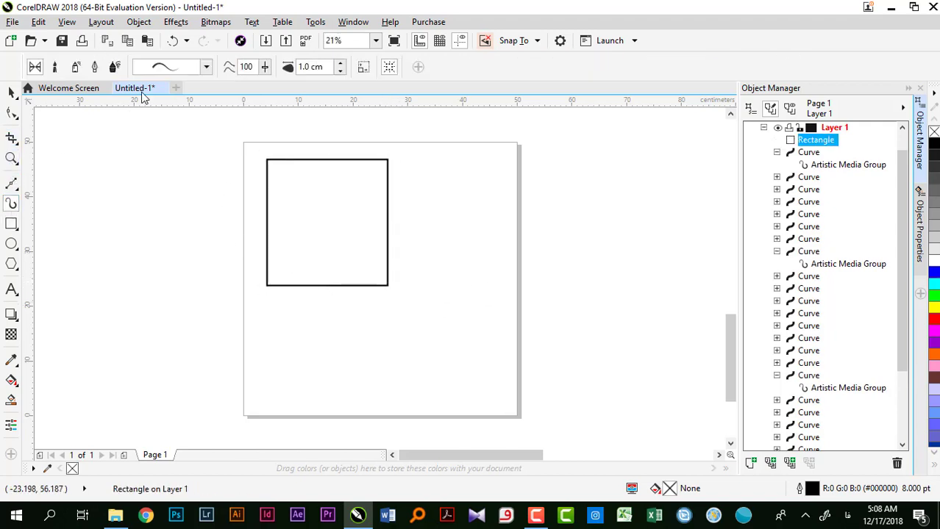
click(207, 67)
click(177, 27)
Step: Scale the stroked rectangle down to about 11.8 by 12.3 cm and place it near the page's left edge
click(11, 92)
click(233, 188)
drag(303, 203, 307, 231)
mouse_move(397, 183)
mouse_down()
mouse_move(359, 242)
mouse_move(340, 244)
mouse_move(296, 204)
mouse_up()
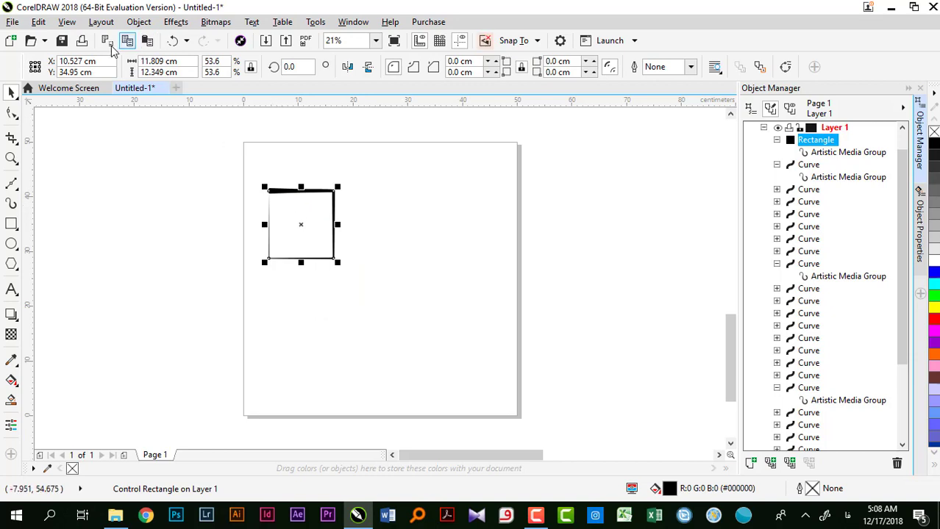
Step: Apply a different Artistic Media preset with alternating thick and thin corners to the rectangle and move it slightly left
click(11, 203)
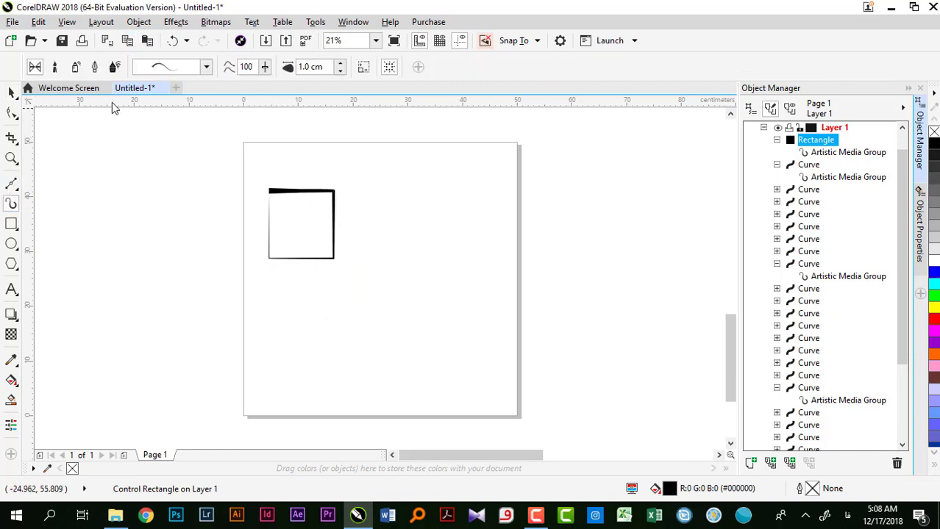
click(172, 67)
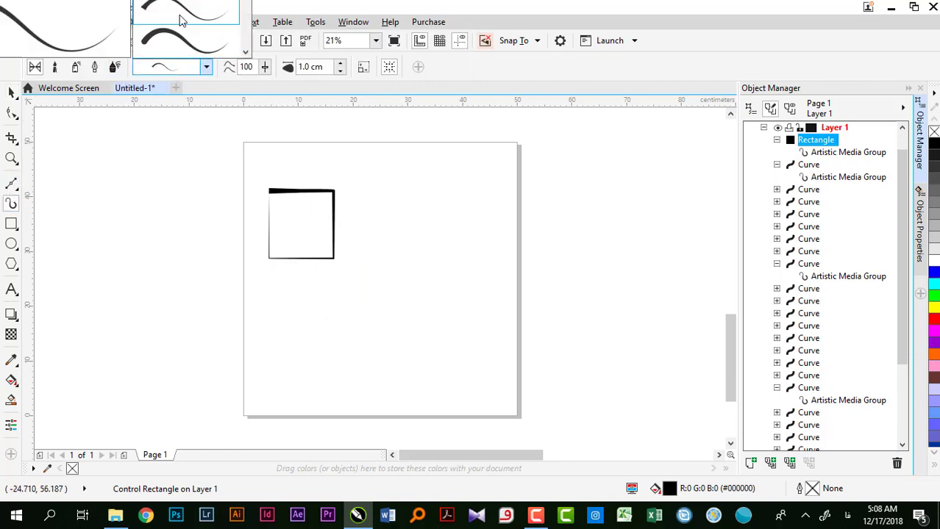
click(182, 20)
click(182, 20)
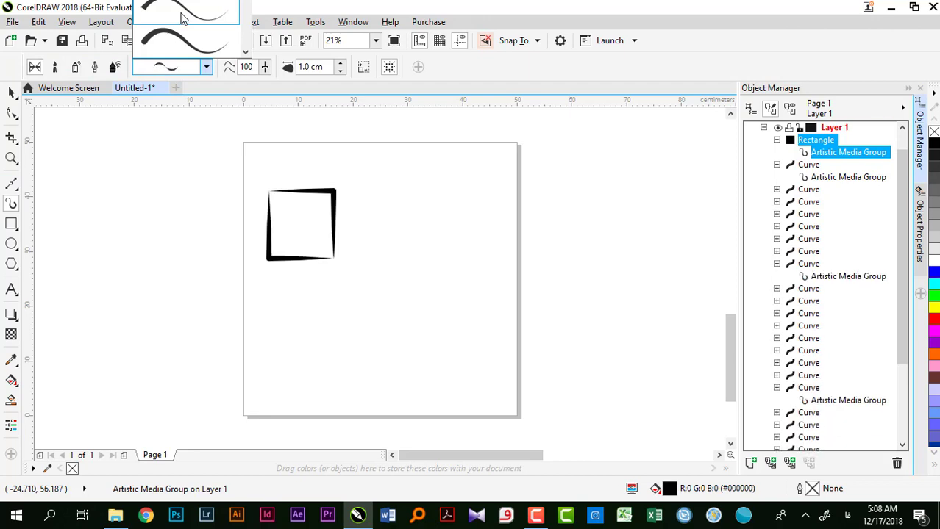
click(183, 19)
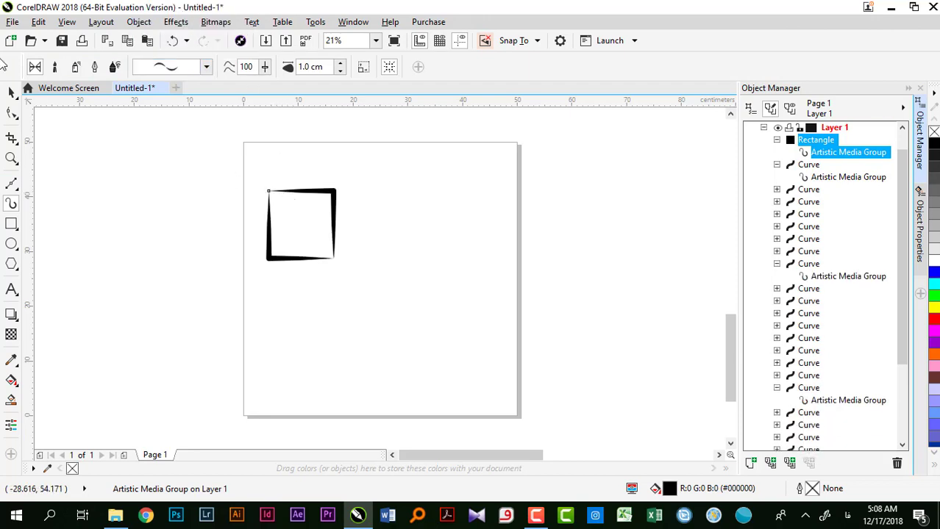
click(10, 92)
drag(289, 218, 275, 221)
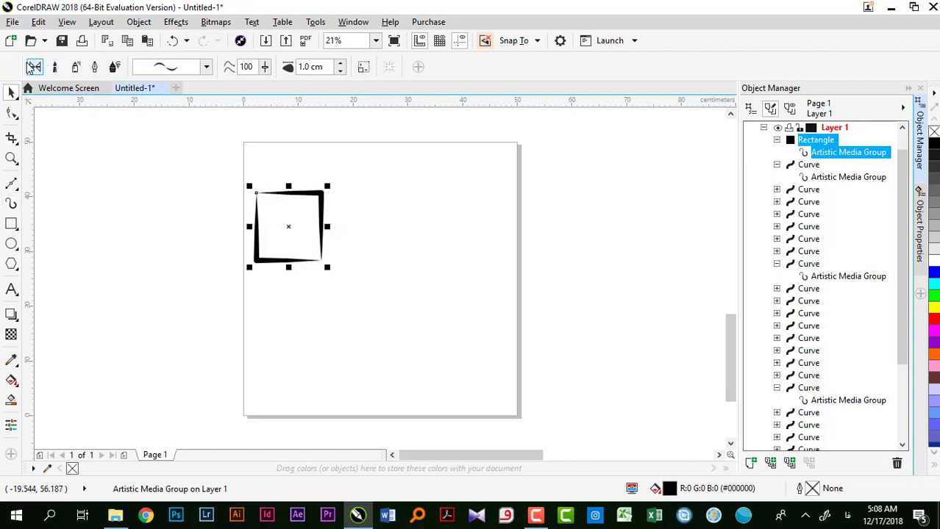
click(206, 67)
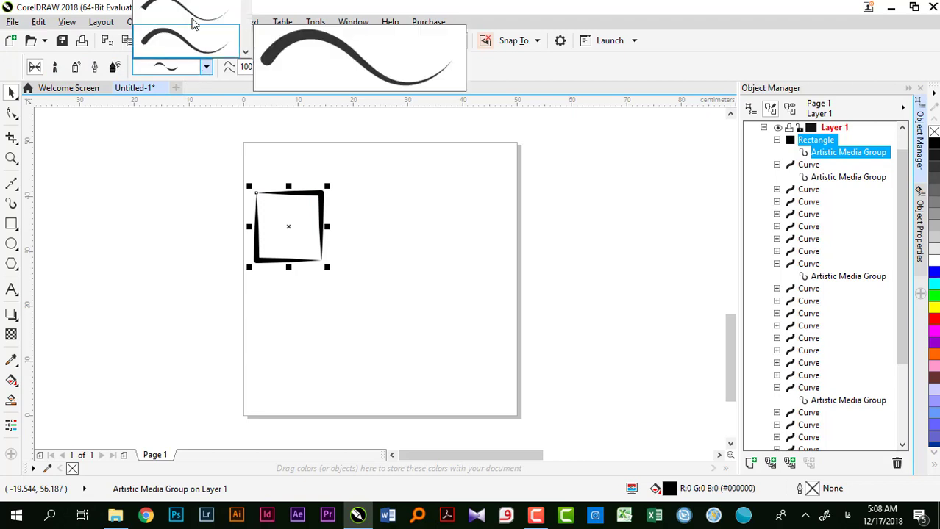
click(193, 145)
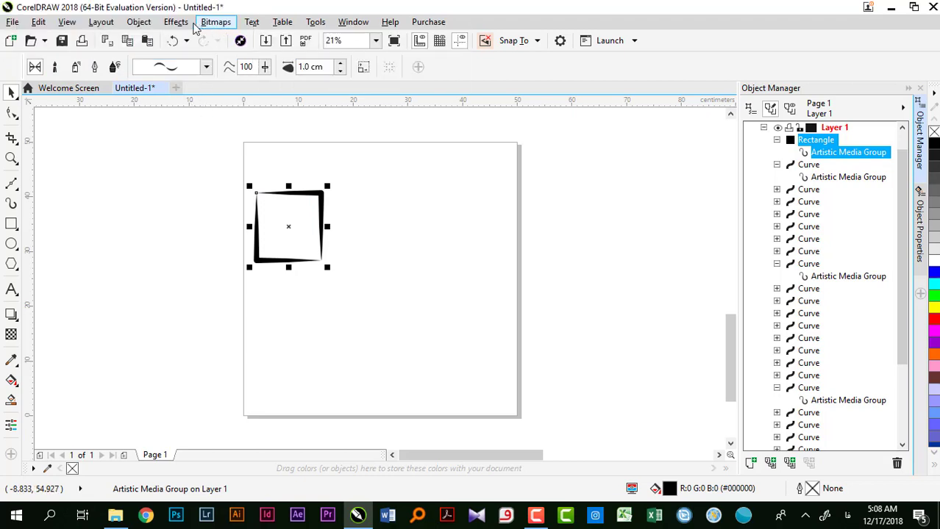
Step: Open the Artistic Media docker and look through its last used and default strokes
click(352, 25)
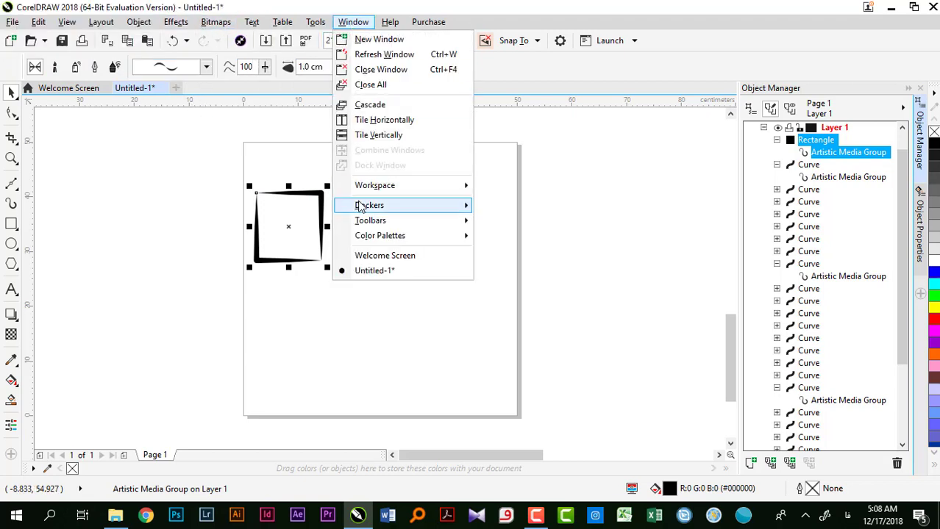
mouse_move(361, 208)
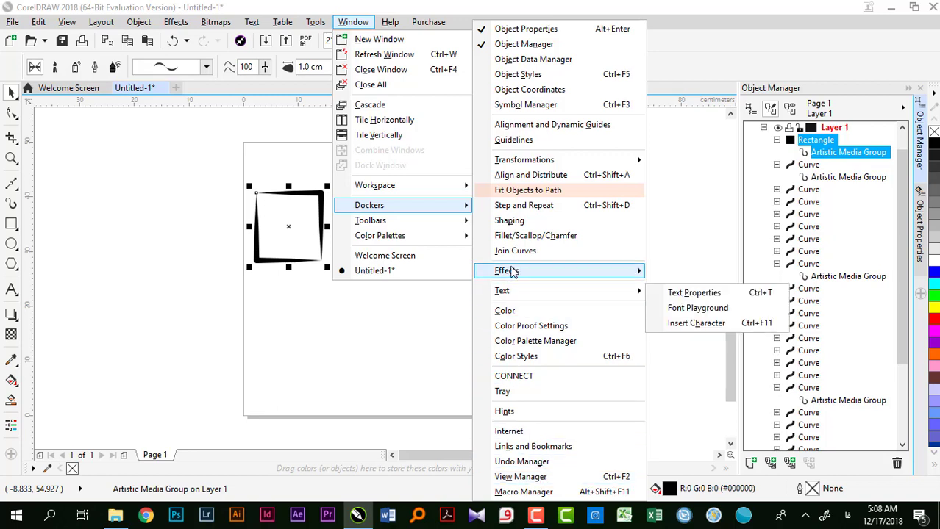
mouse_move(513, 272)
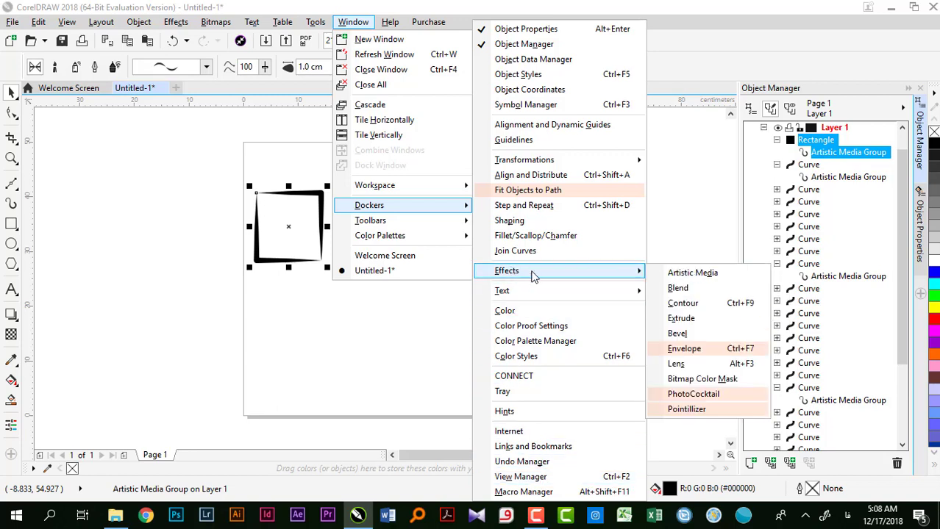
click(678, 276)
scroll(886, 283, down, 1)
scroll(862, 327, down, 5)
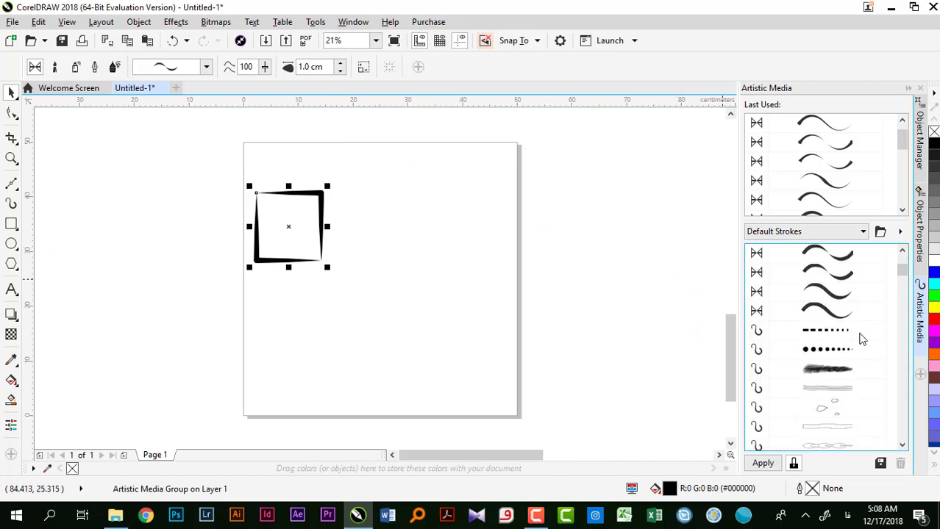
scroll(863, 316, up, 8)
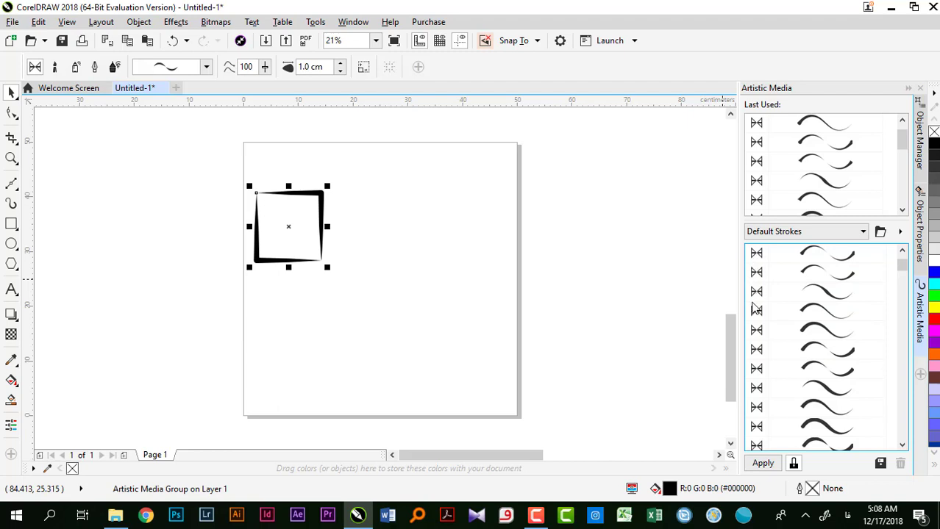
scroll(809, 162, down, 3)
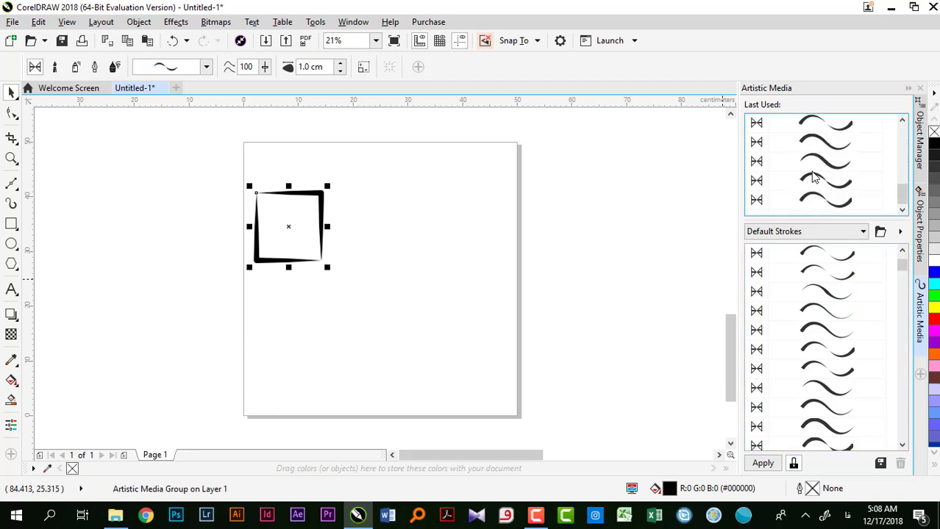
scroll(811, 197, up, 3)
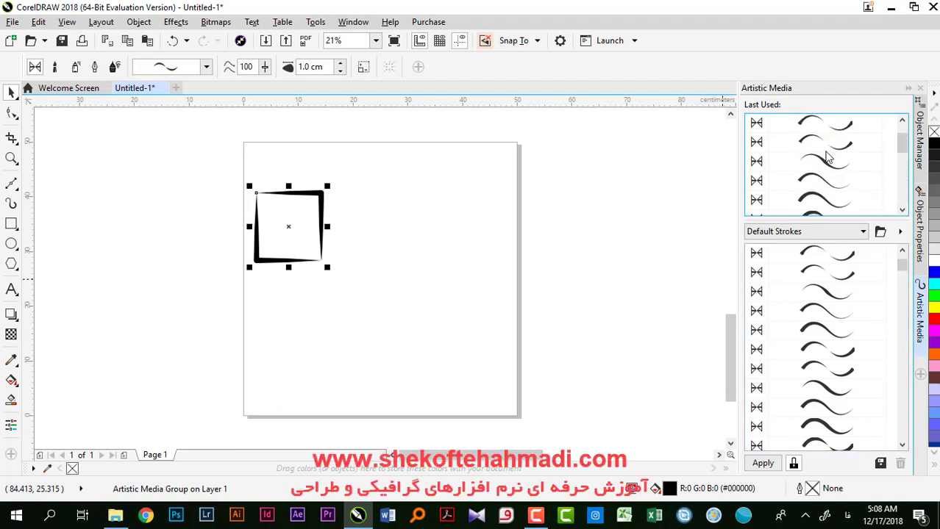
Step: Apply several last used preset strokes to the rectangle one after another, ending with one that tapers from a thick start
click(816, 147)
click(822, 163)
click(825, 183)
click(824, 203)
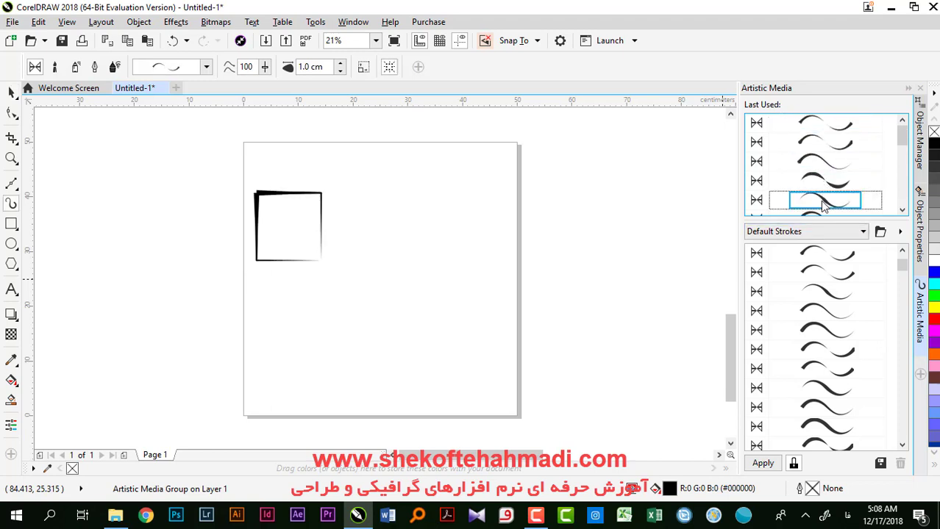
click(820, 183)
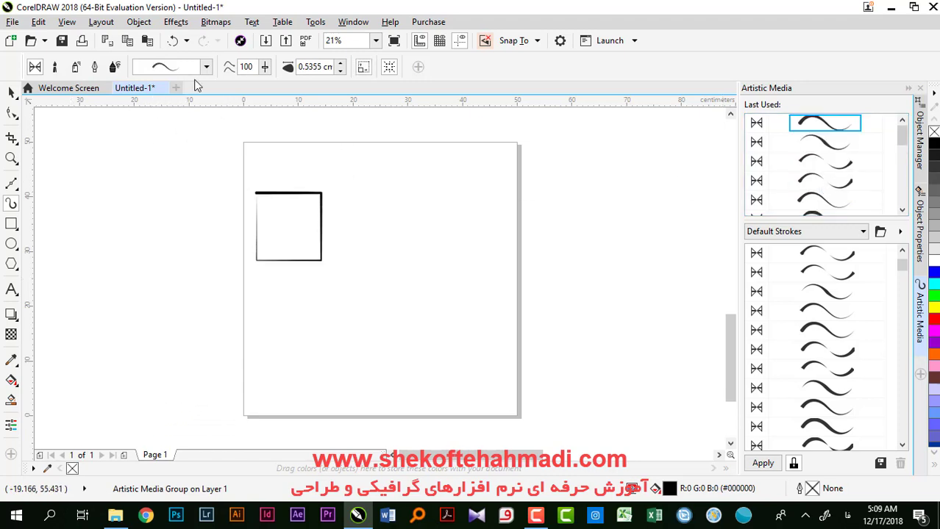
Step: Set the rectangle's stroke width to 5 cm, move it off the page to its left and deselect it
text(5)
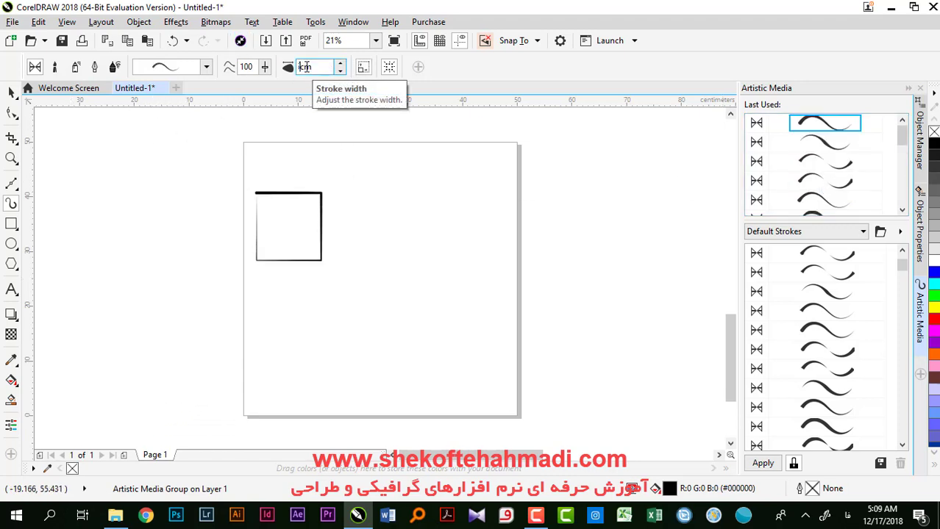
key(Return)
click(11, 92)
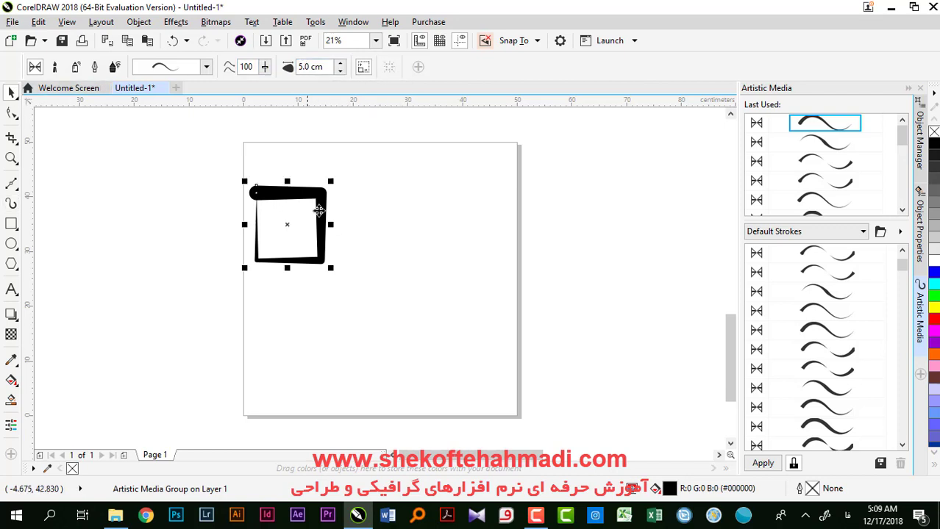
drag(311, 217, 207, 175)
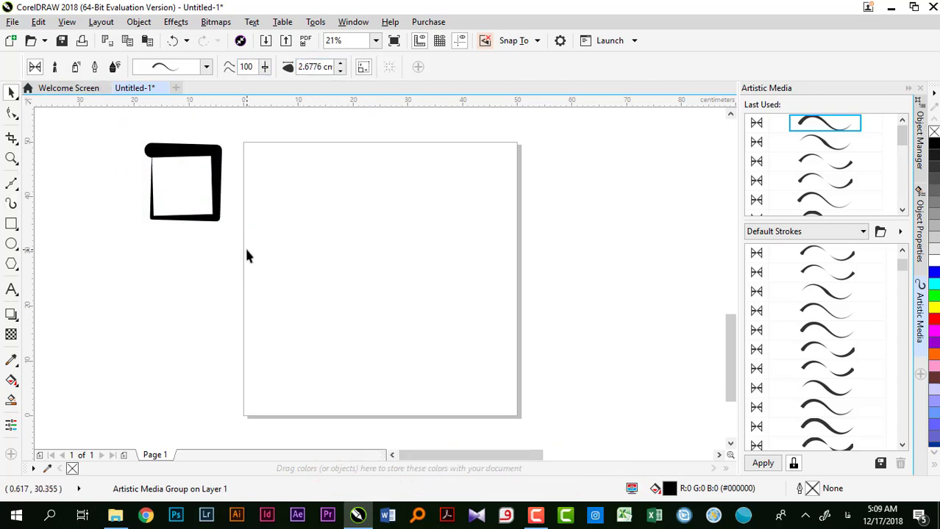
click(246, 254)
Step: Switch the Artistic Media tool to Brush mode, choose the Calligraphy category and look over its brushstrokes
click(11, 205)
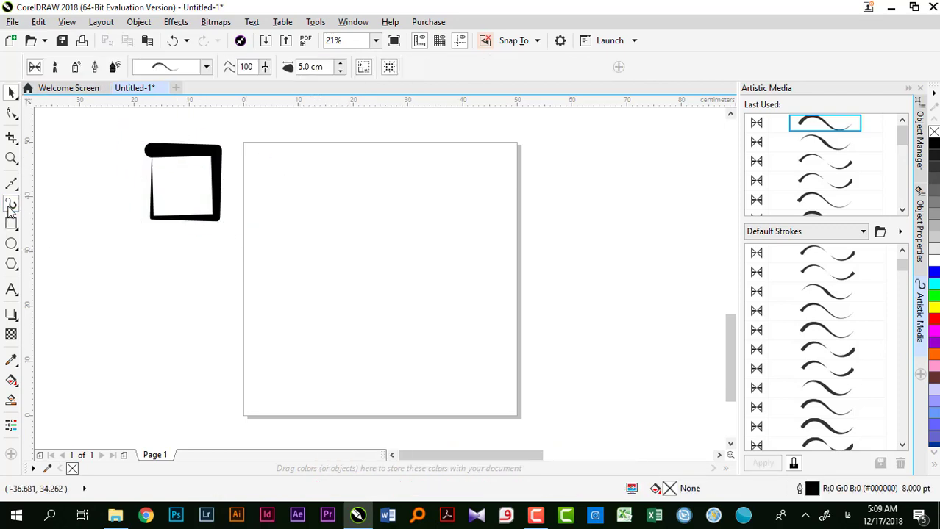
click(54, 67)
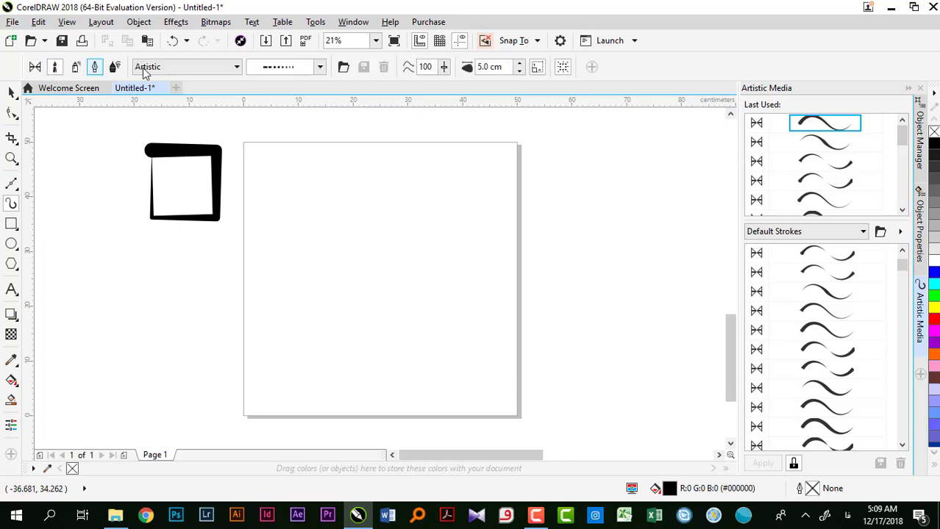
click(211, 67)
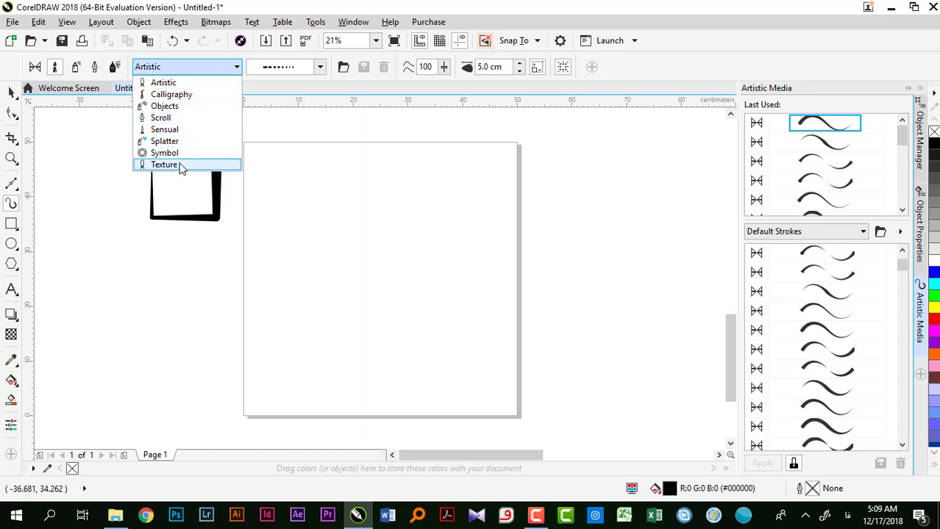
click(175, 95)
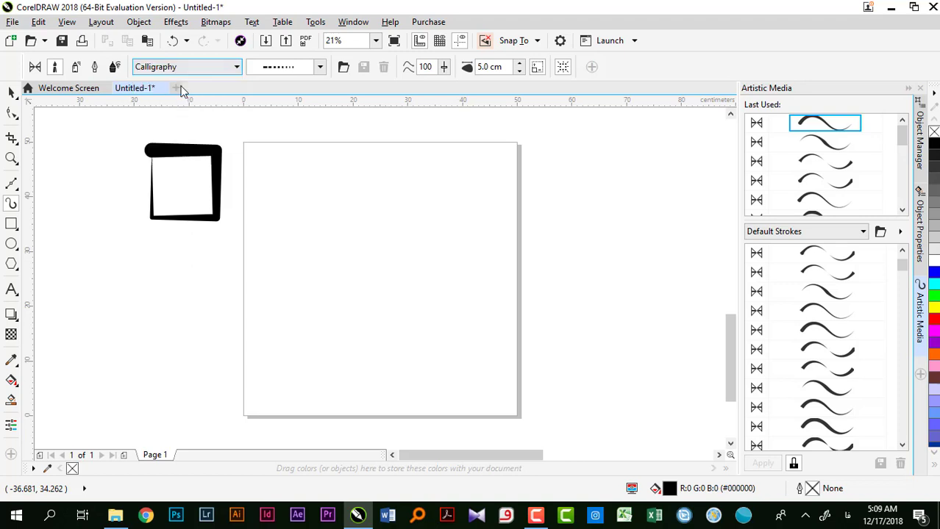
click(319, 68)
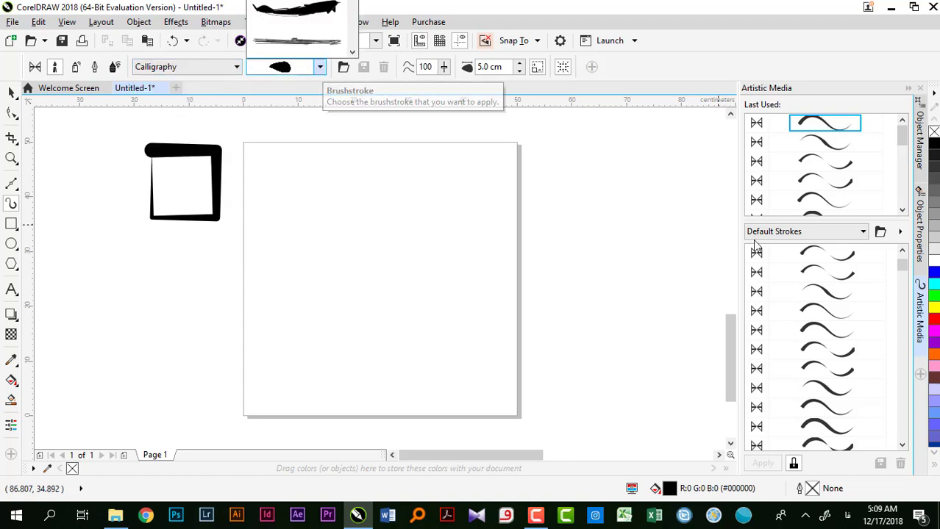
click(784, 237)
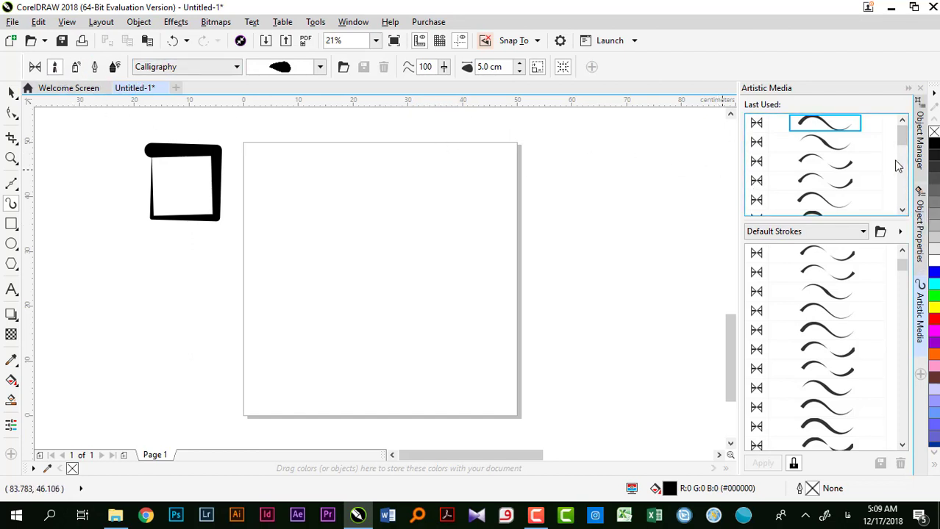
Step: Choose the tapered calligraphy brushstroke from the default strokes and draw a wavy stroke about 26 cm wide across the page
scroll(905, 142, down, 5)
click(811, 232)
click(812, 232)
mouse_move(901, 267)
mouse_down()
mouse_move(902, 332)
mouse_move(902, 316)
mouse_up()
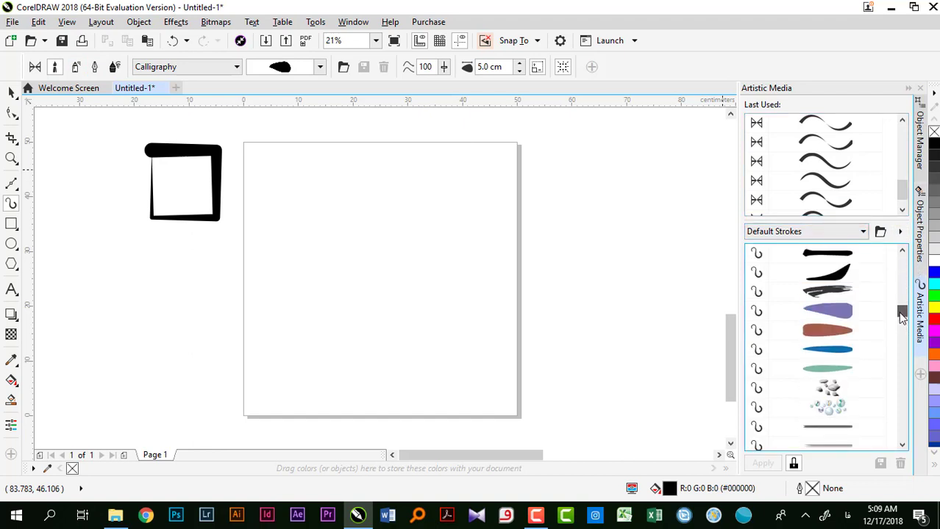
click(838, 284)
mouse_move(367, 283)
mouse_down()
mouse_move(405, 221)
mouse_move(470, 263)
mouse_move(509, 209)
mouse_up()
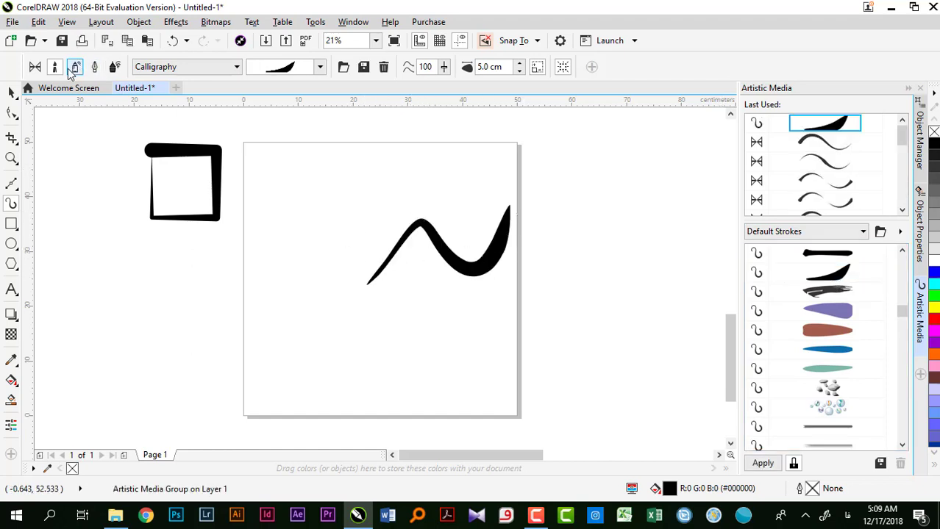
Step: Switch the brush category to Objects, choose the glass-bubble brushstroke and draw a large winding stroke on the page
click(155, 69)
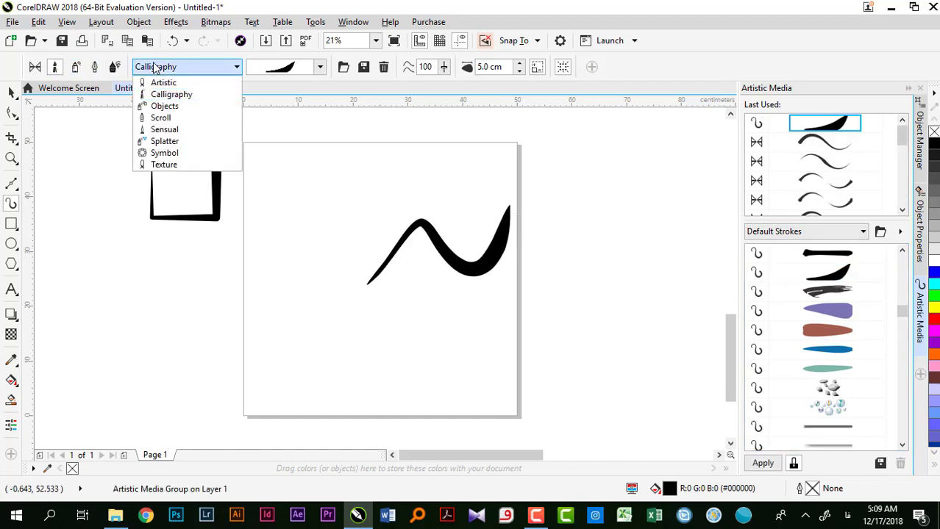
click(164, 107)
click(289, 68)
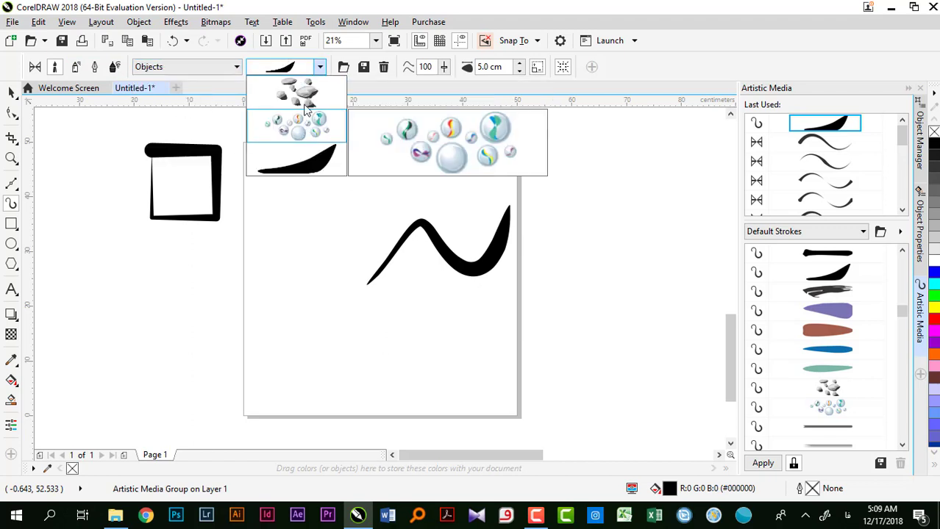
click(307, 129)
mouse_move(310, 282)
mouse_down()
mouse_move(438, 222)
mouse_move(476, 177)
mouse_move(308, 201)
mouse_move(262, 273)
mouse_move(348, 329)
mouse_up()
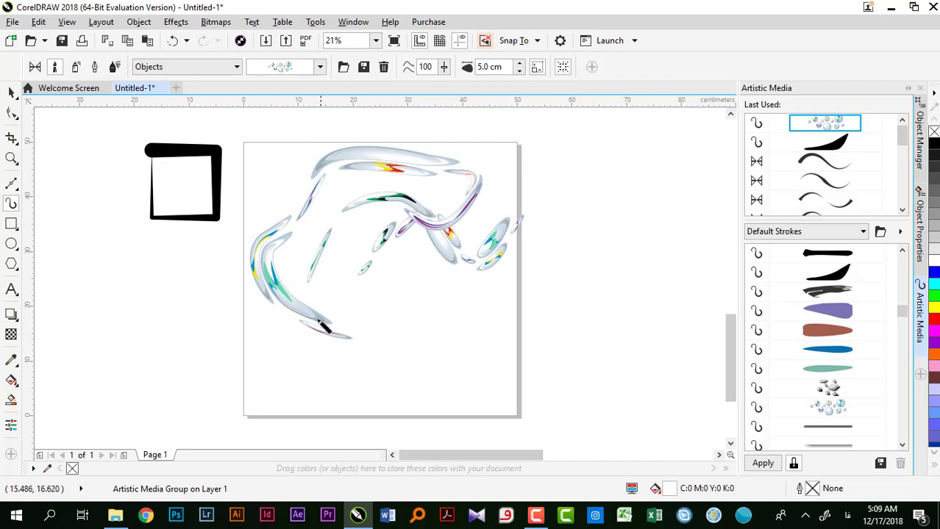
Step: Delete the large winding bubble stroke and the wavy stroke from the page
key(Delete)
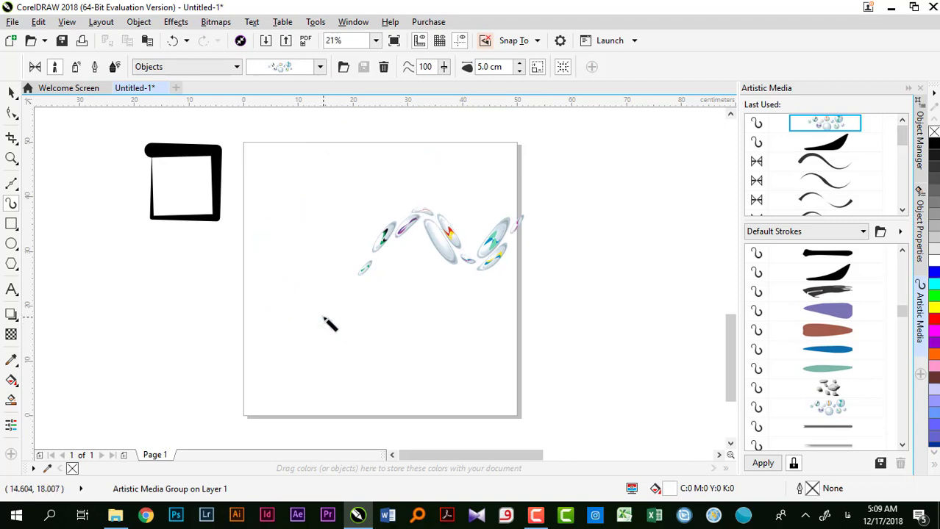
click(378, 242)
key(Delete)
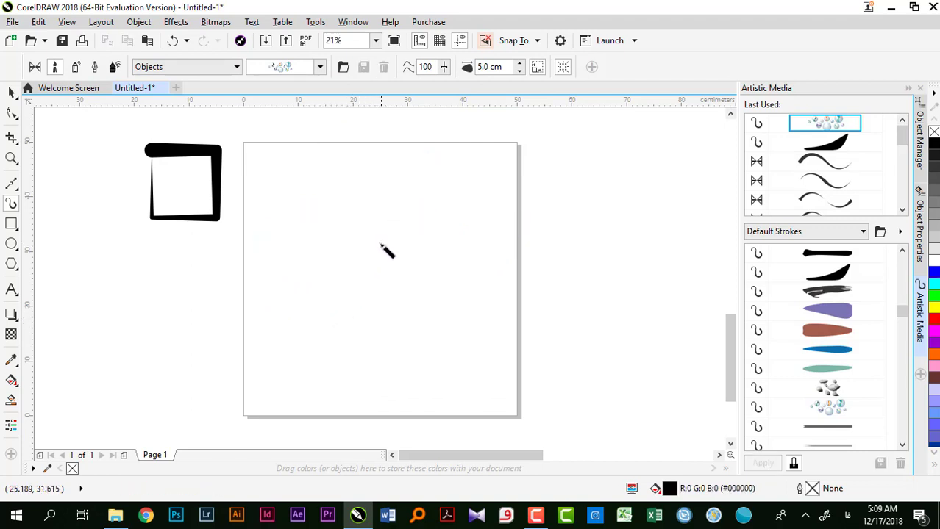
Step: Draw a round face outline about 29 by 31 cm with the bubble brushstroke, adding short strokes for eyes and mouth
mouse_move(426, 181)
mouse_down()
mouse_move(353, 180)
mouse_move(289, 285)
mouse_move(377, 336)
mouse_move(422, 258)
mouse_move(423, 185)
mouse_up()
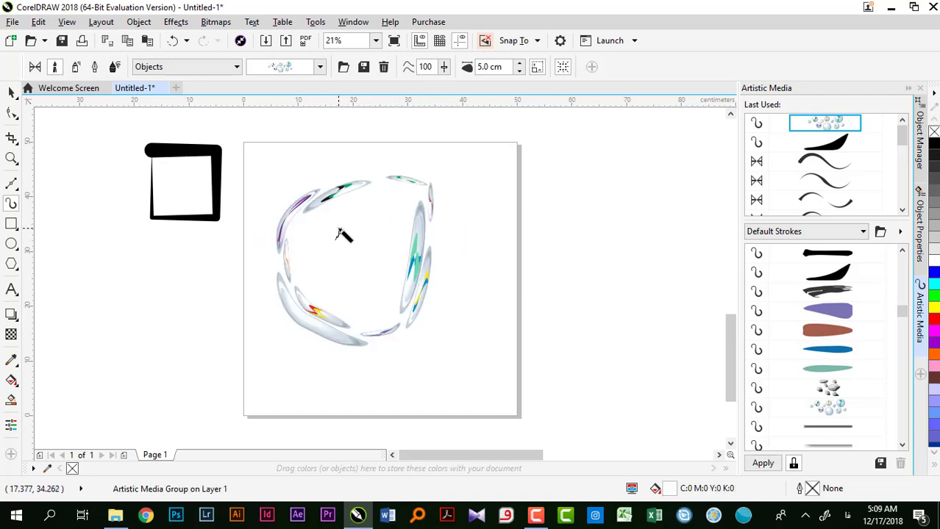
click(357, 245)
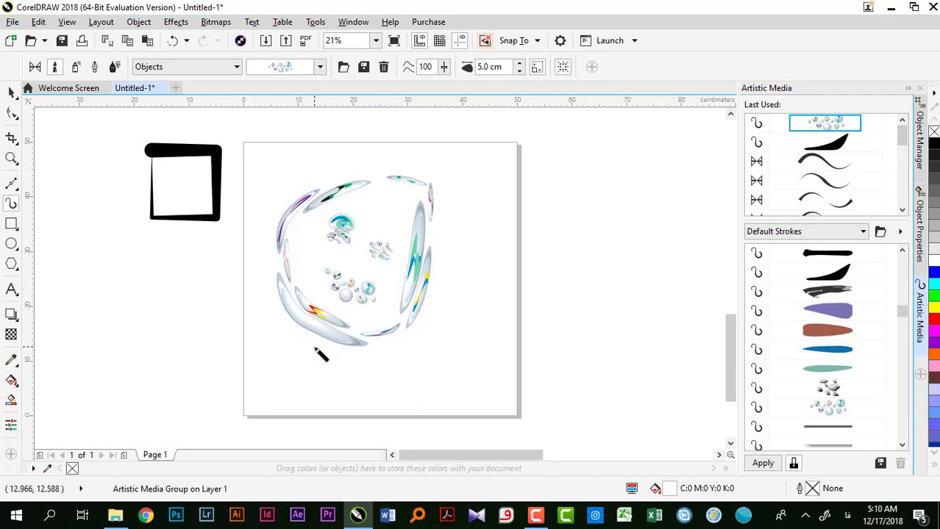
Step: Select all the face strokes, move them toward the page's upper-right corner, rotate them slightly counterclockwise and deselect them
click(12, 92)
drag(252, 152, 471, 345)
drag(409, 288, 493, 267)
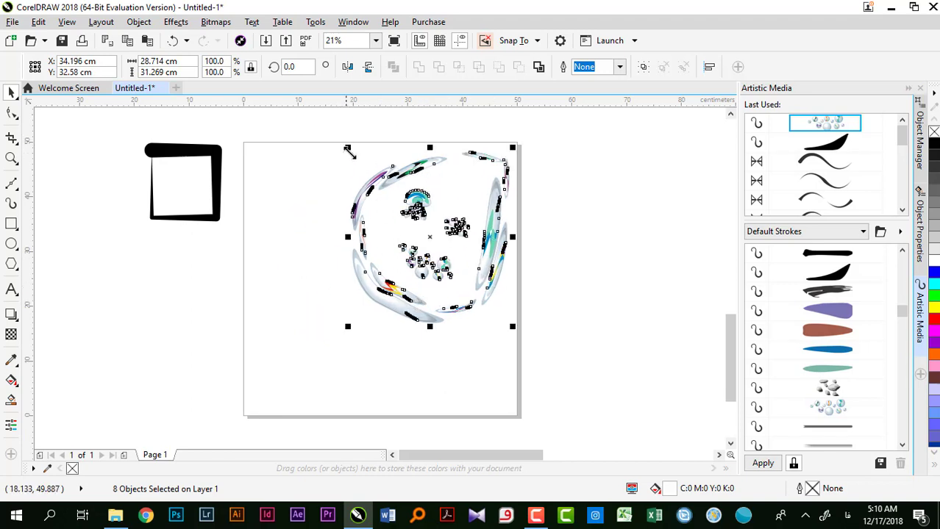
click(374, 168)
drag(537, 310, 535, 335)
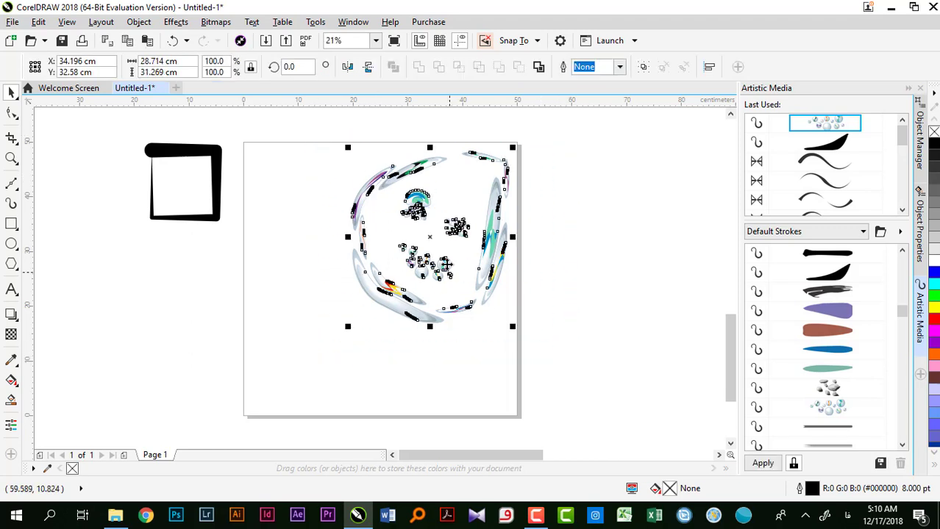
drag(348, 143, 329, 185)
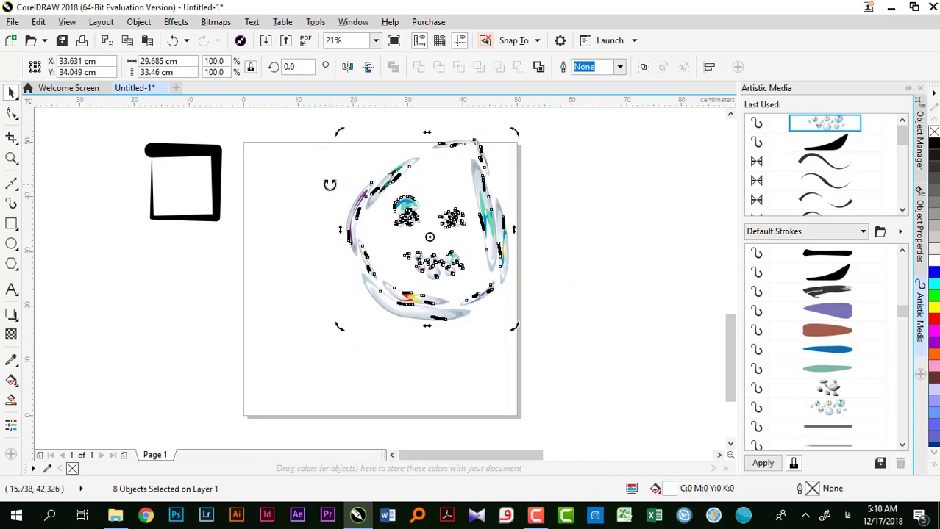
click(614, 426)
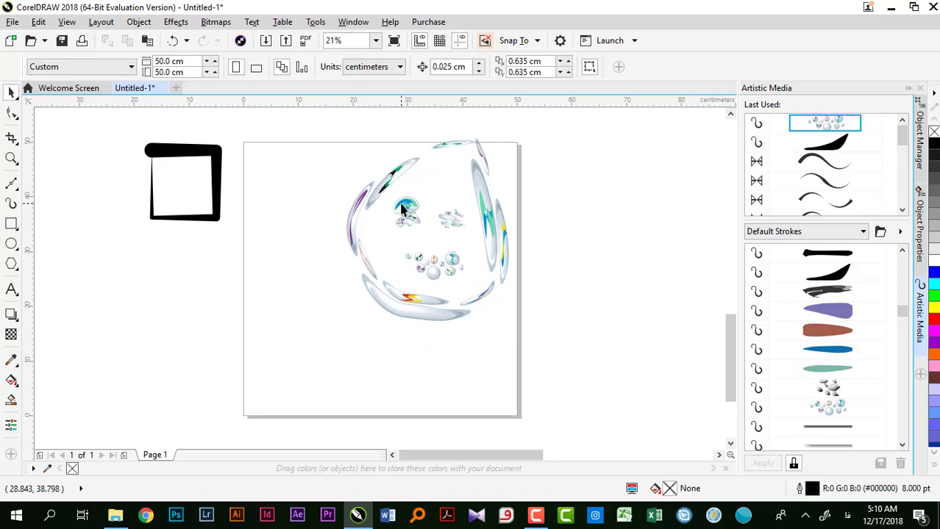
Step: Switch the Artistic Media brush category to Artistic, choose an outline brushstroke and draw a hook-shaped curve beside the face
click(11, 202)
click(149, 67)
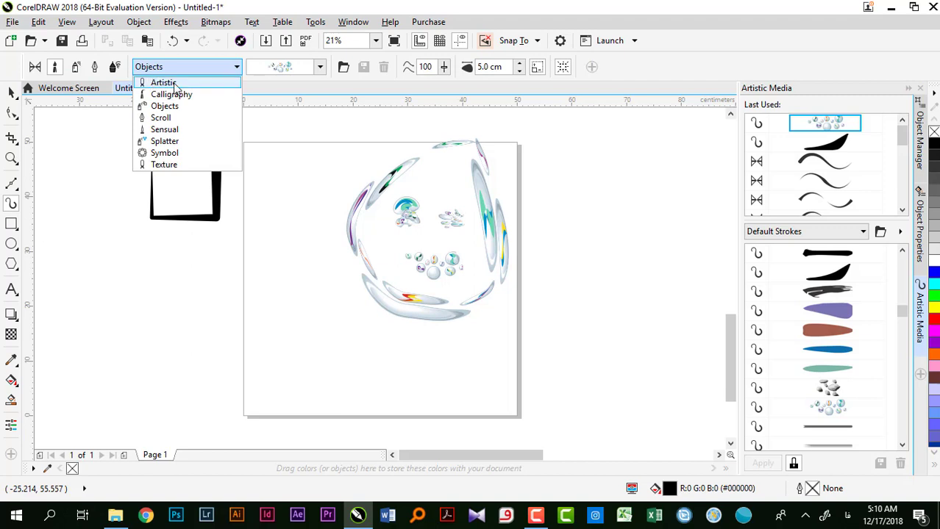
click(176, 83)
click(320, 68)
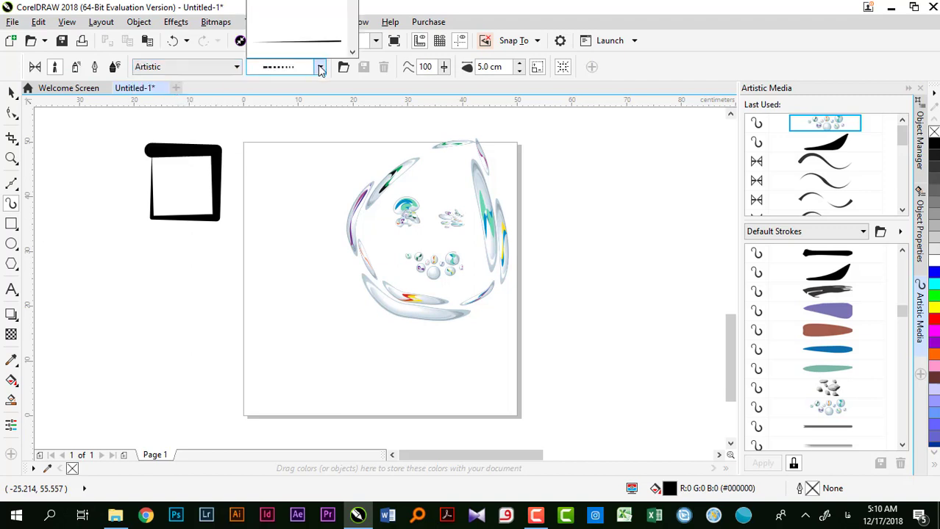
click(305, 22)
mouse_move(298, 289)
mouse_down()
mouse_move(266, 333)
mouse_move(327, 393)
mouse_up()
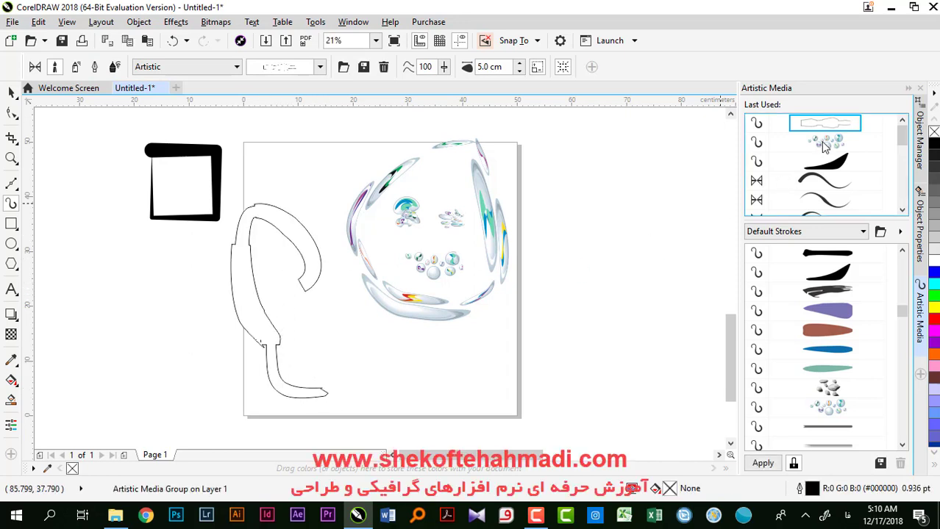
Step: Apply several multi-line Scroll brushstrokes from the default strokes to the hook-shaped curve, ending with one tapered at both ends
scroll(823, 150, down, 1)
scroll(827, 348, down, 3)
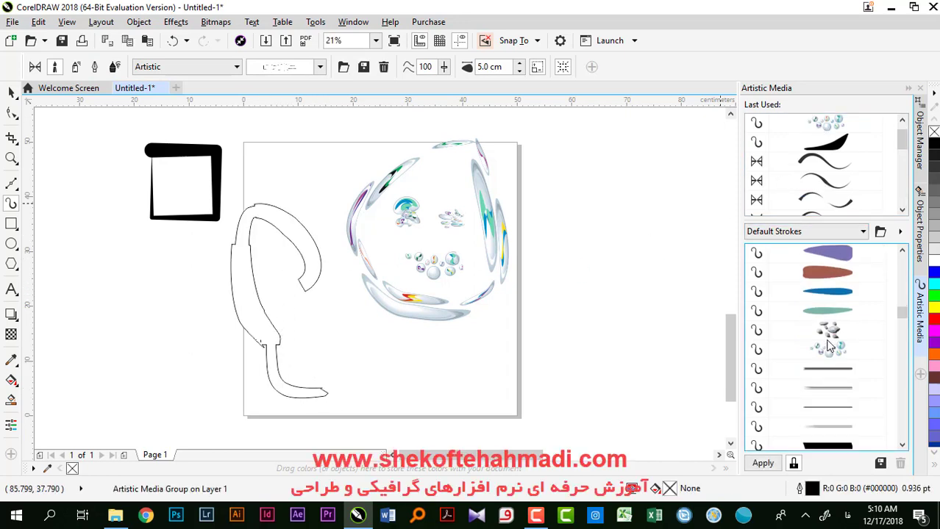
scroll(827, 348, down, 5)
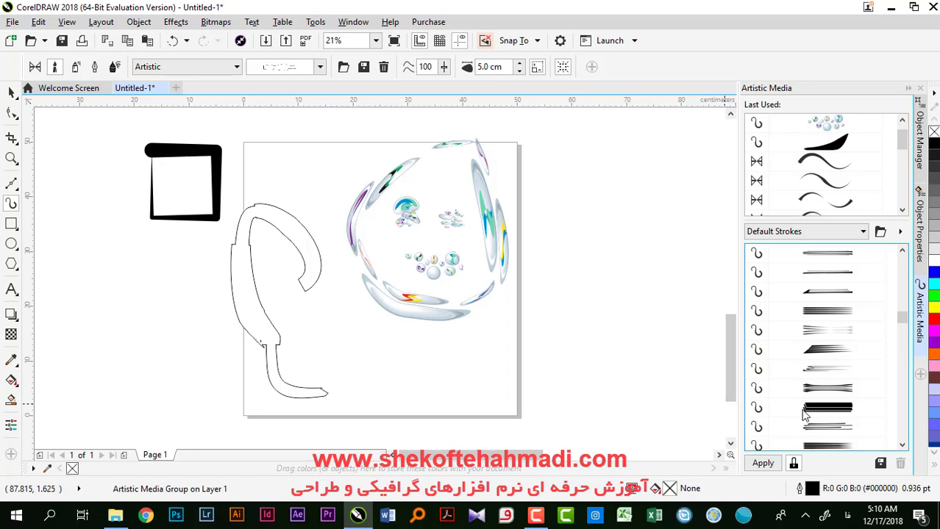
scroll(803, 416, down, 3)
click(815, 283)
click(823, 296)
click(825, 315)
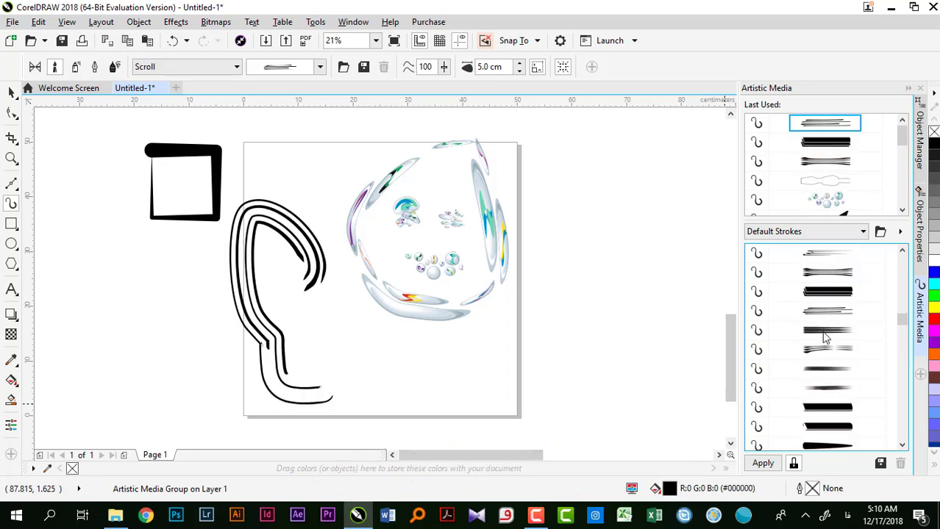
click(825, 347)
click(825, 335)
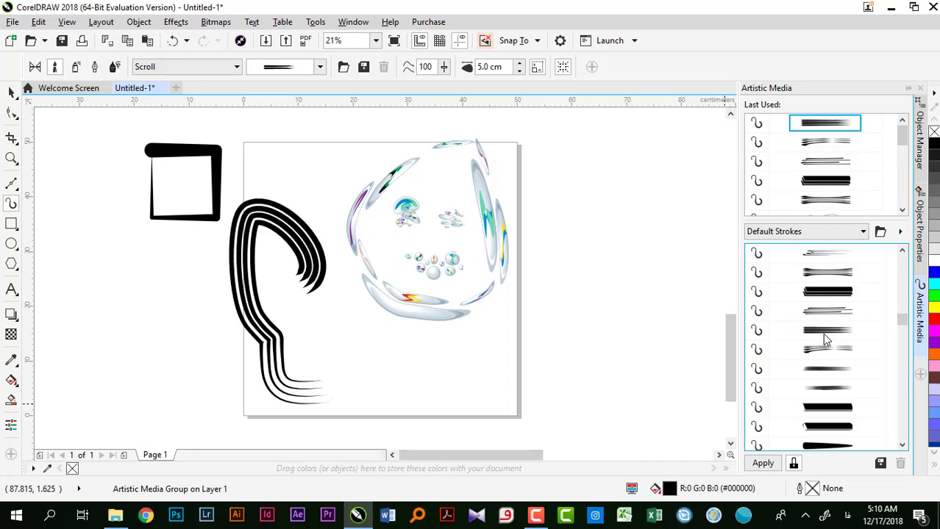
click(829, 352)
click(827, 370)
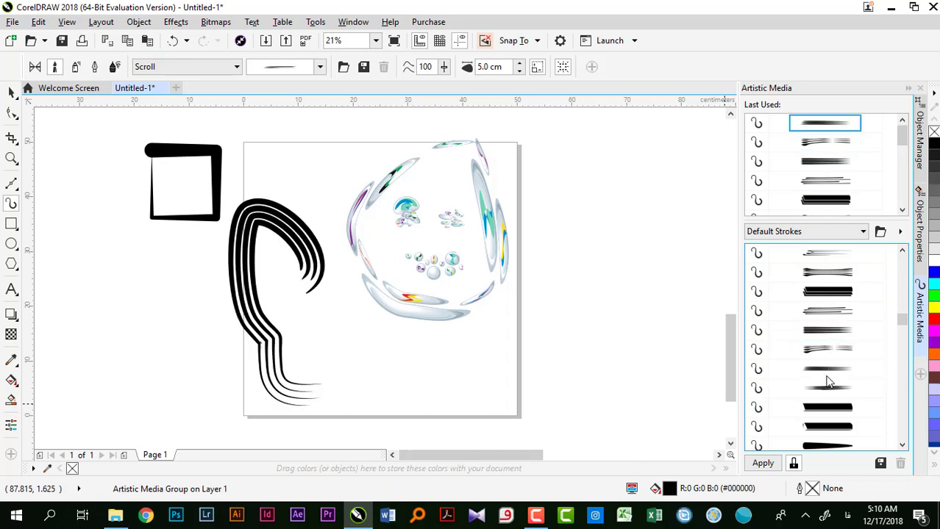
click(827, 389)
Step: Select the square, the hook-shaped curve and the face together and apply two parallel-line brushstrokes to them in turn
click(9, 90)
mouse_move(84, 120)
mouse_down()
mouse_move(115, 130)
mouse_move(554, 417)
mouse_up()
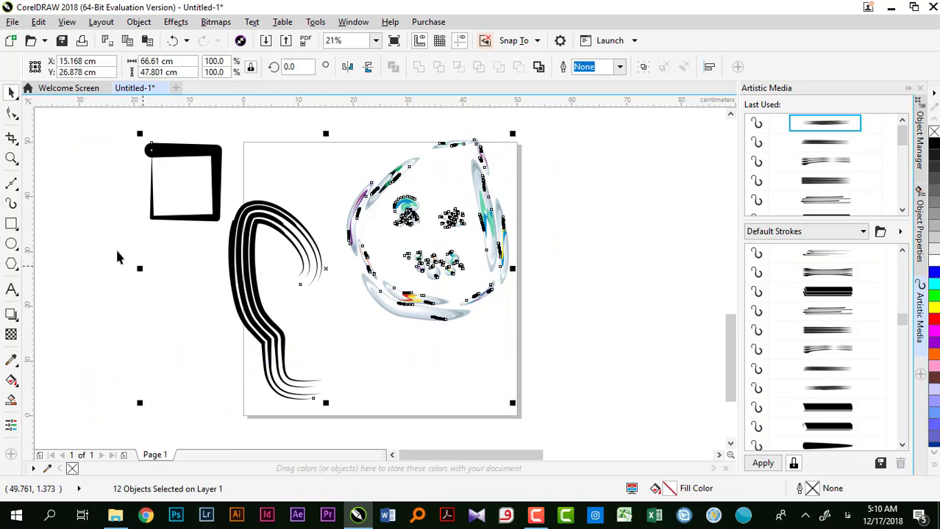
click(817, 335)
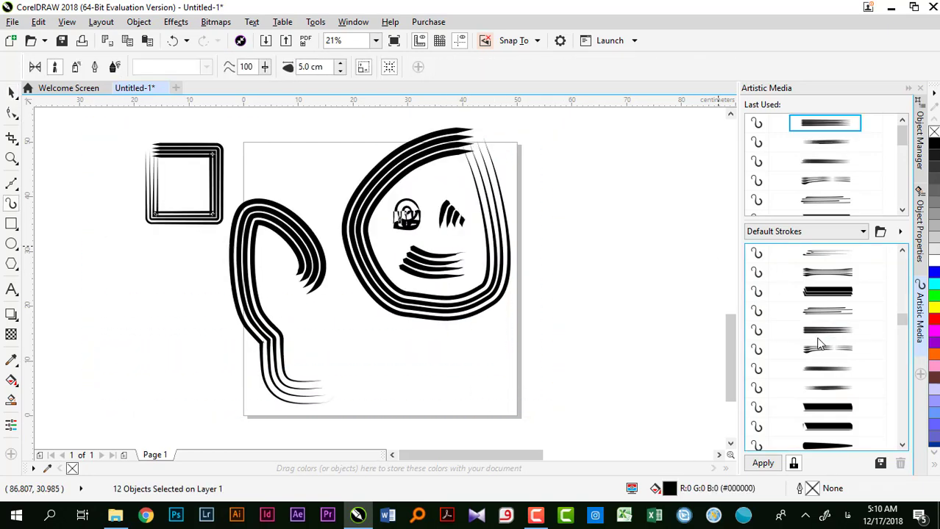
click(827, 375)
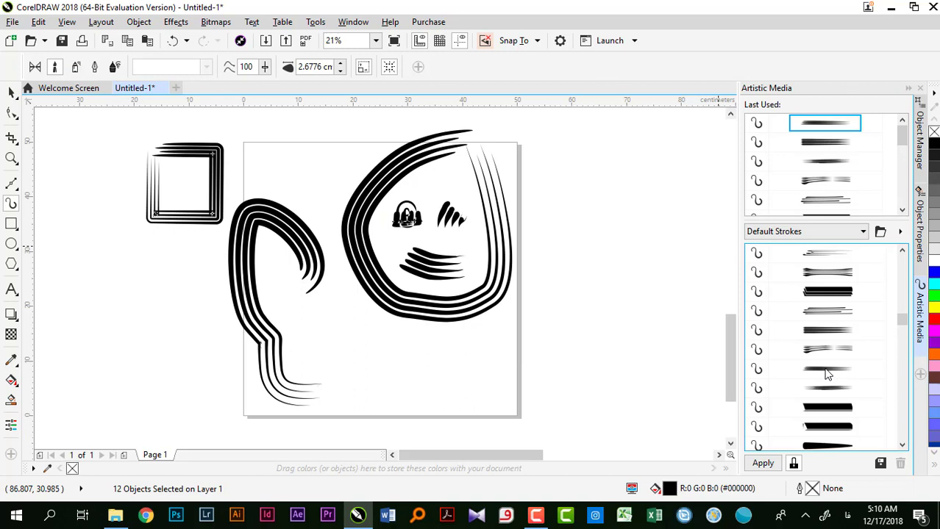
Step: Try thick solid black brushstrokes on all selected objects, ending with the one that tapers from a thick start
scroll(826, 368, down, 2)
click(826, 351)
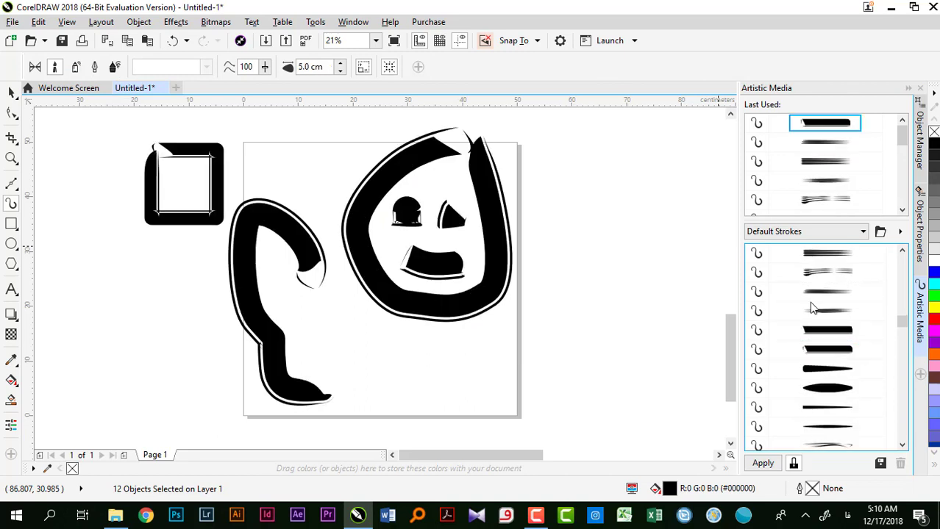
click(827, 350)
click(829, 376)
Step: Apply several thin, sketchy line brushstrokes to the selected objects one after another, ending with a fine arched double line
scroll(830, 376, down, 4)
click(831, 375)
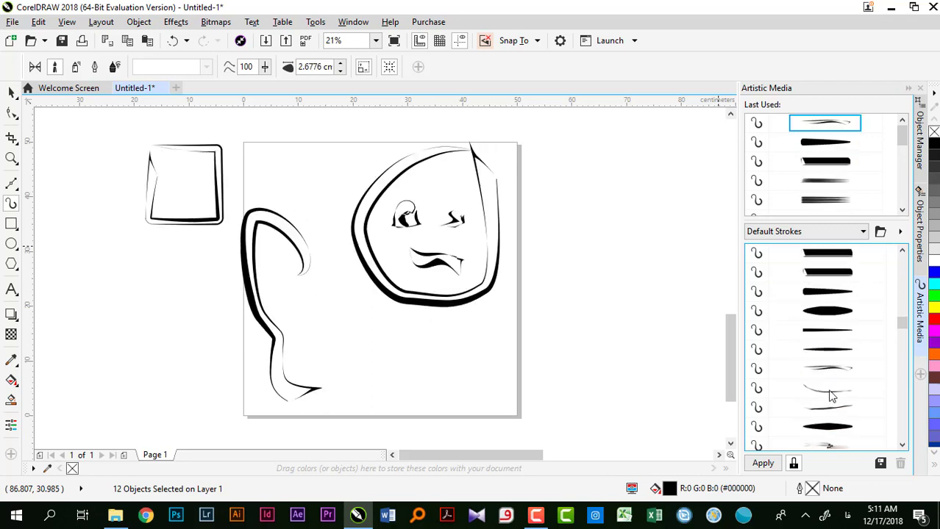
click(831, 395)
click(829, 413)
scroll(824, 375, down, 7)
click(822, 367)
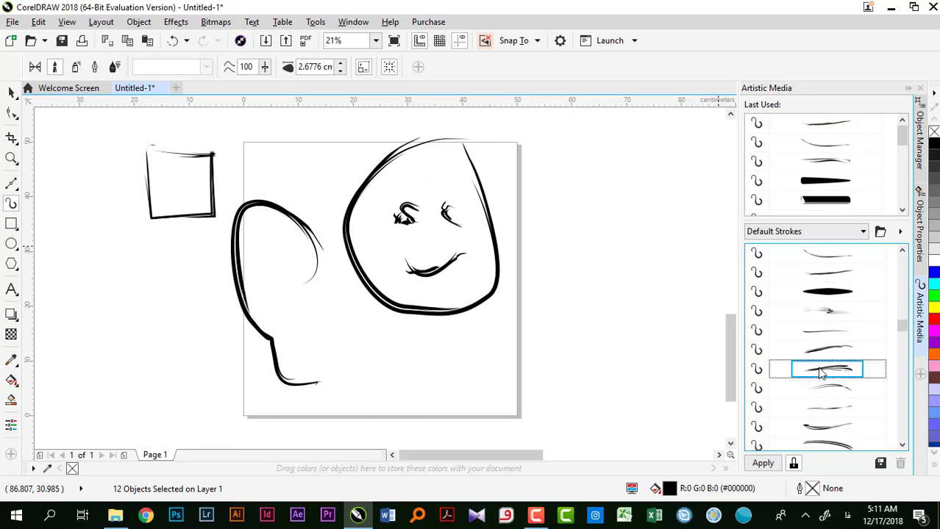
click(821, 389)
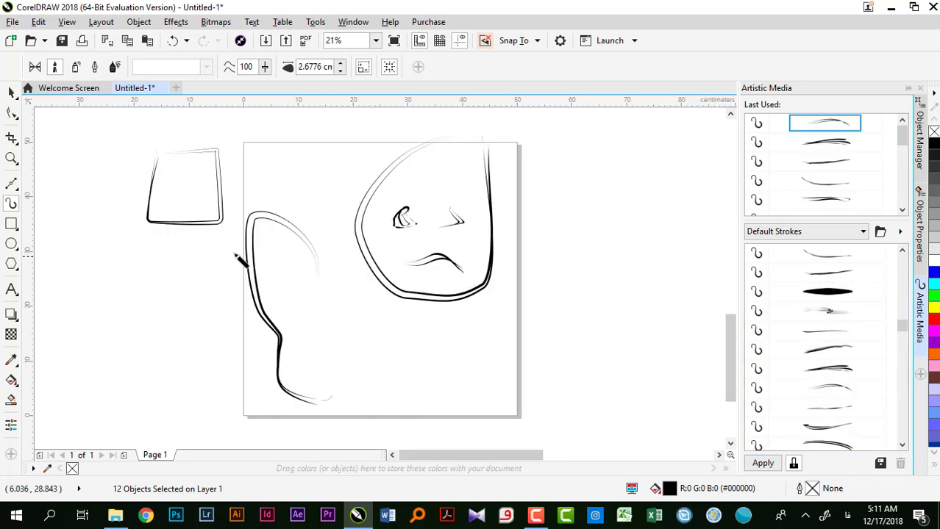
Step: Apply the S-shaped brushstroke, a broken dry-ink brushstroke and a thin line brushstroke to the selected objects in turn
scroll(814, 373, down, 5)
scroll(814, 368, down, 5)
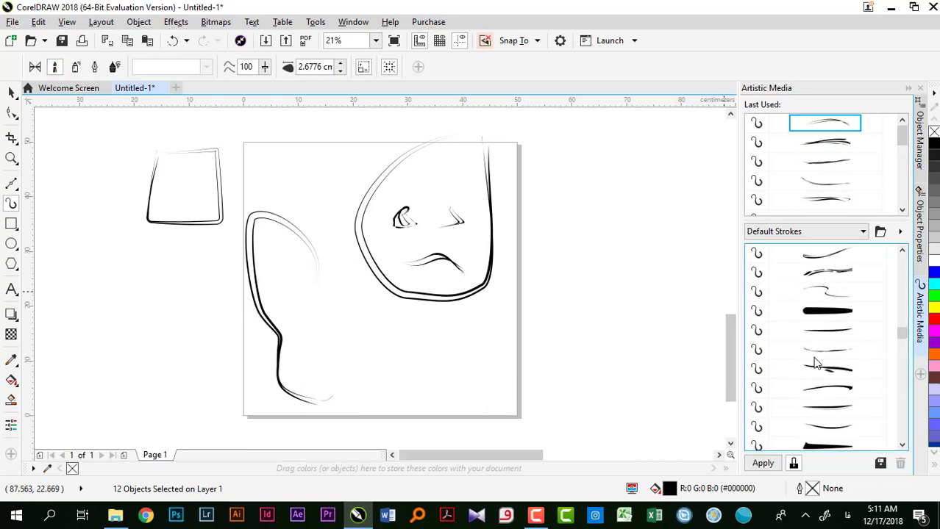
click(827, 293)
scroll(816, 323, down, 2)
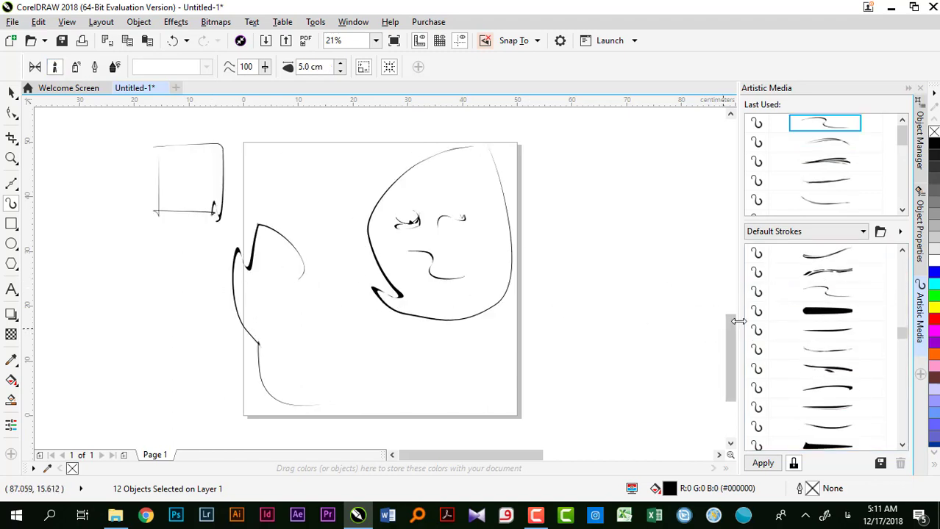
click(814, 328)
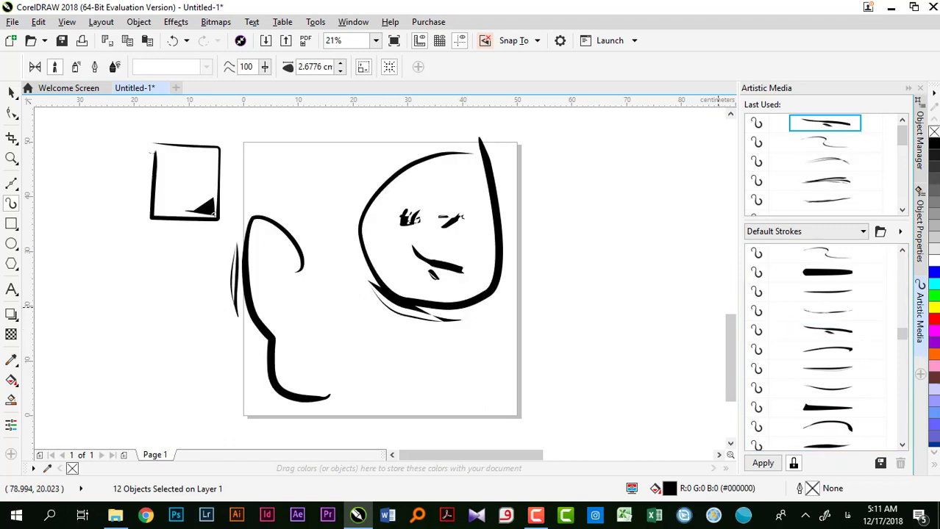
scroll(817, 331, up, 2)
click(827, 312)
Step: Apply the ink blot, spatter, dotted and beaded-line brushstrokes to the selected objects in turn, ending with the tangled outline brushstroke
click(827, 387)
click(830, 369)
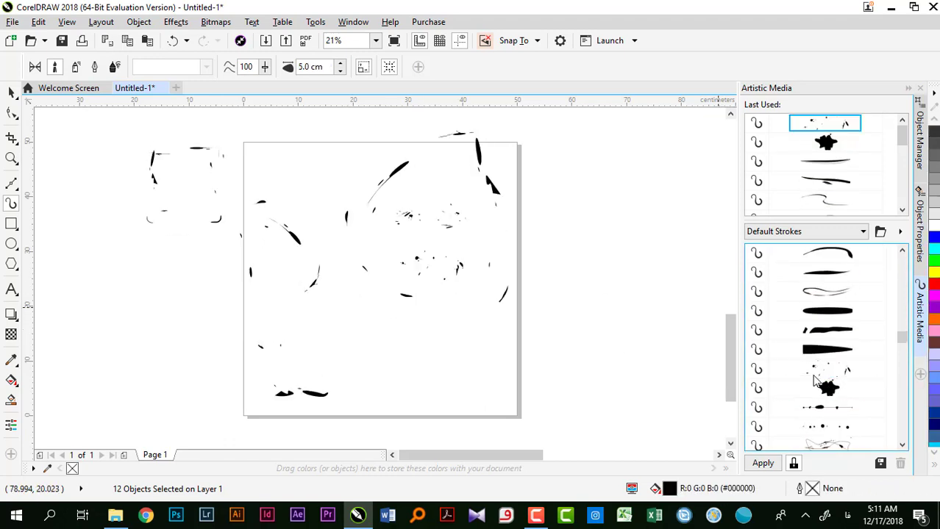
scroll(839, 421, down, 2)
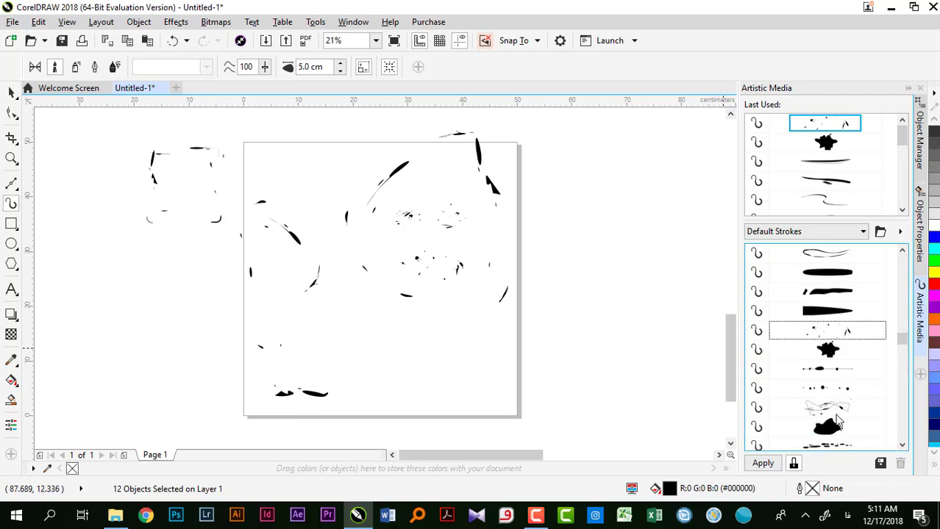
click(823, 389)
click(823, 379)
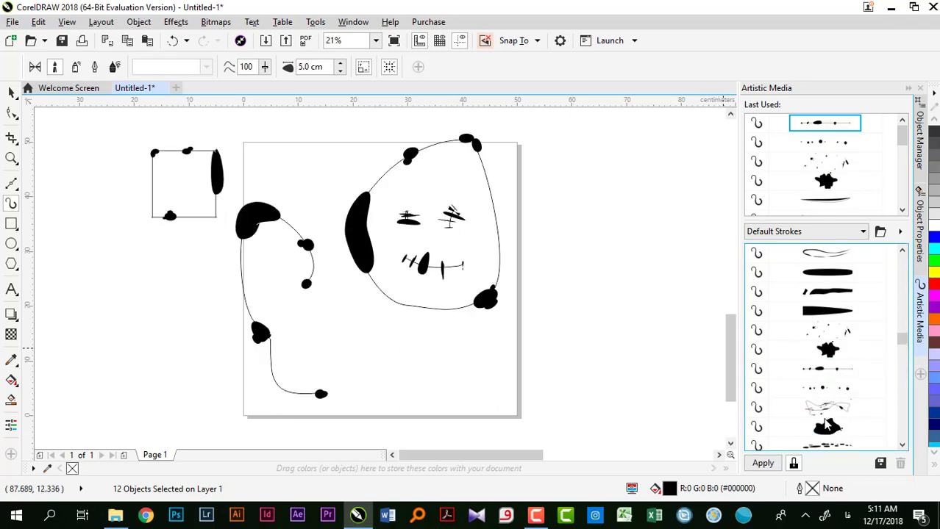
click(824, 412)
scroll(826, 417, down, 2)
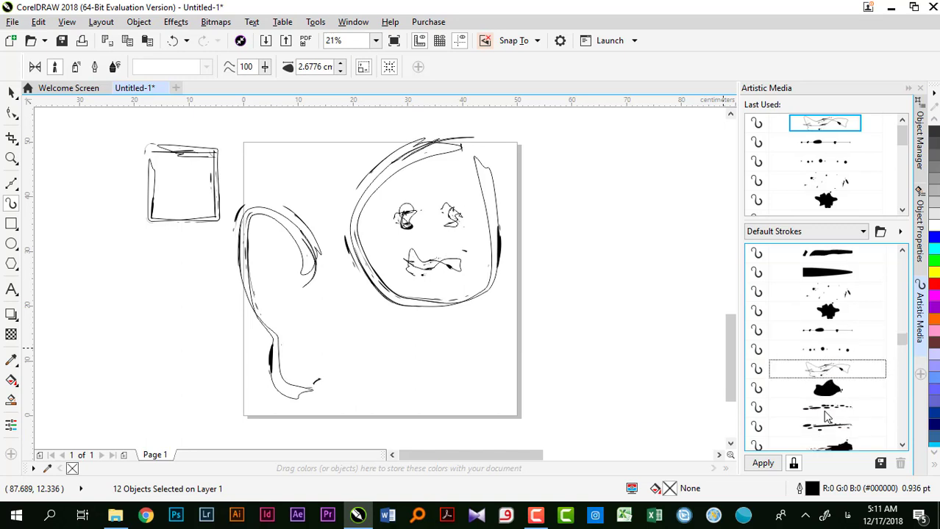
Step: Apply the solid blob, dashed, dotted-streak and dry ink splash brushstrokes to all selected objects in turn
click(827, 393)
click(828, 409)
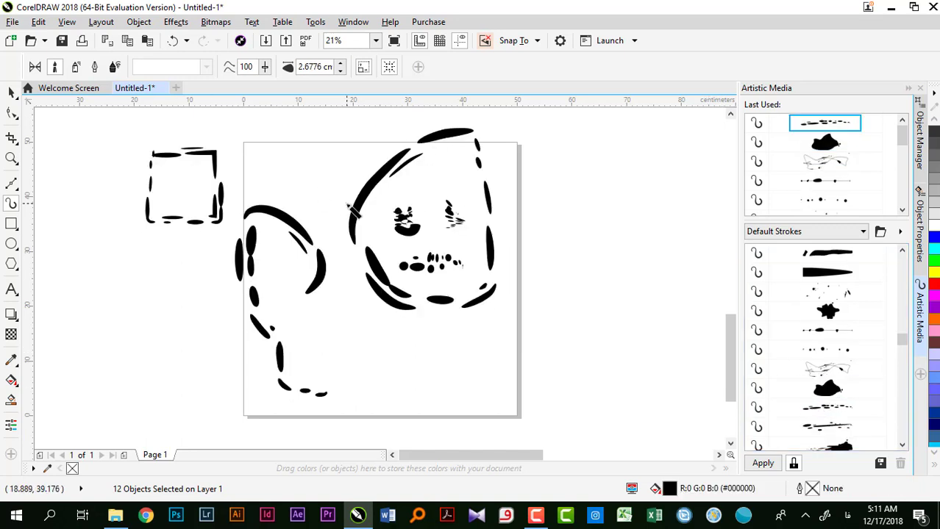
click(826, 407)
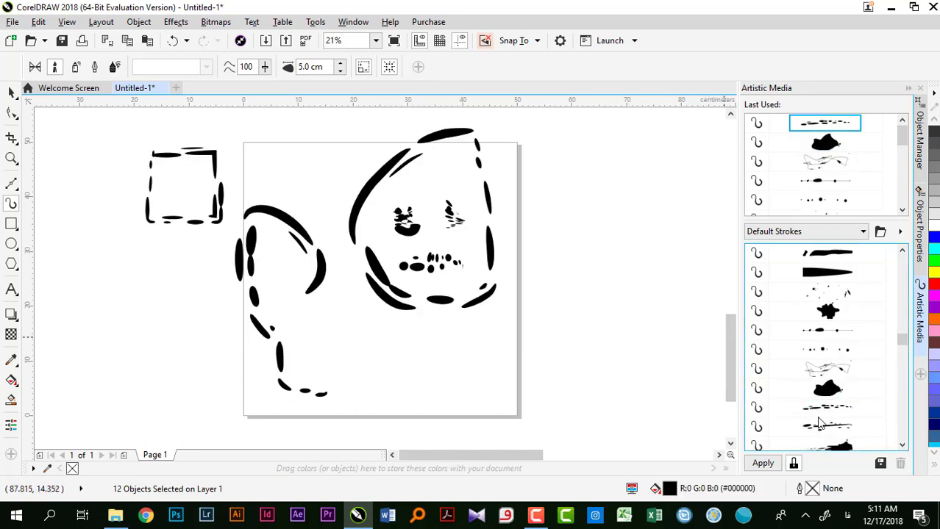
scroll(818, 425, down, 1)
scroll(820, 427, down, 1)
click(823, 377)
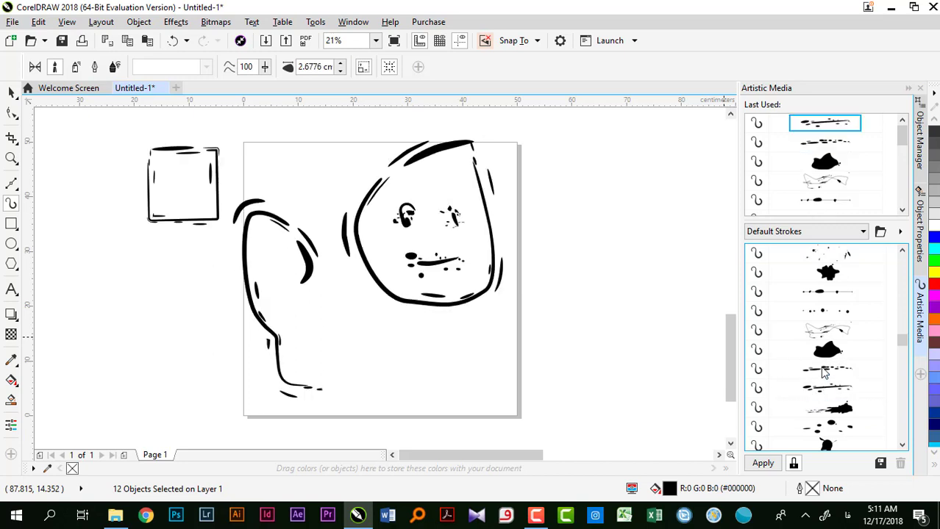
click(835, 416)
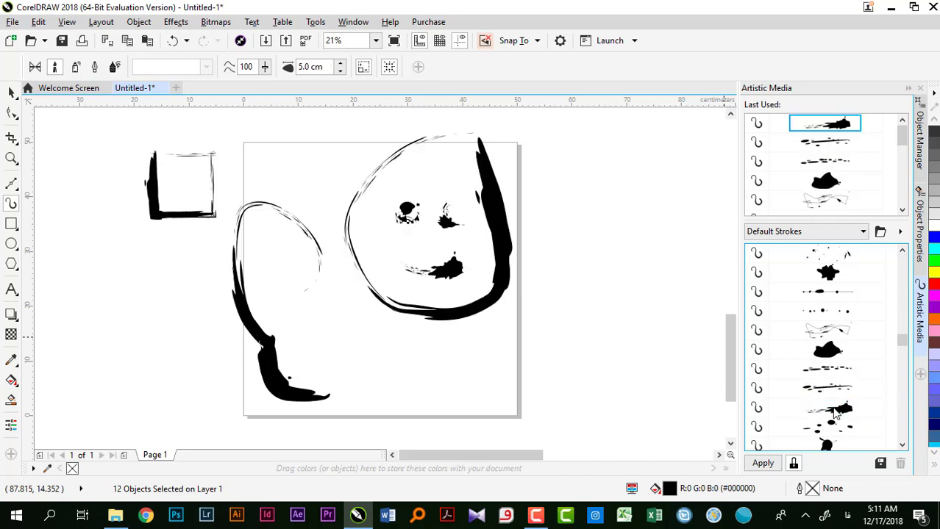
Step: Try the ink drop and blot splatter brushstrokes on the selected objects in turn, ending with the blot crossed by fine streaks
scroll(835, 417, down, 2)
click(833, 393)
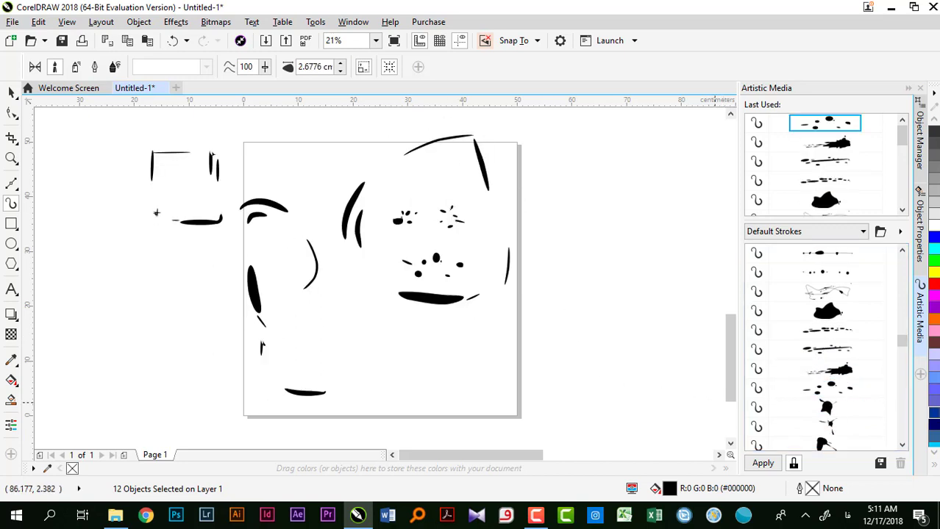
click(832, 408)
scroll(832, 407, down, 2)
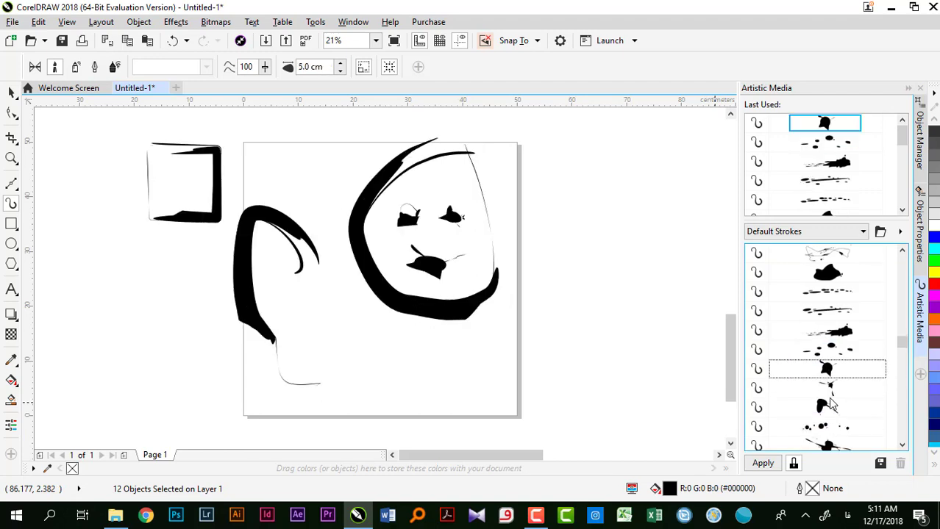
click(833, 397)
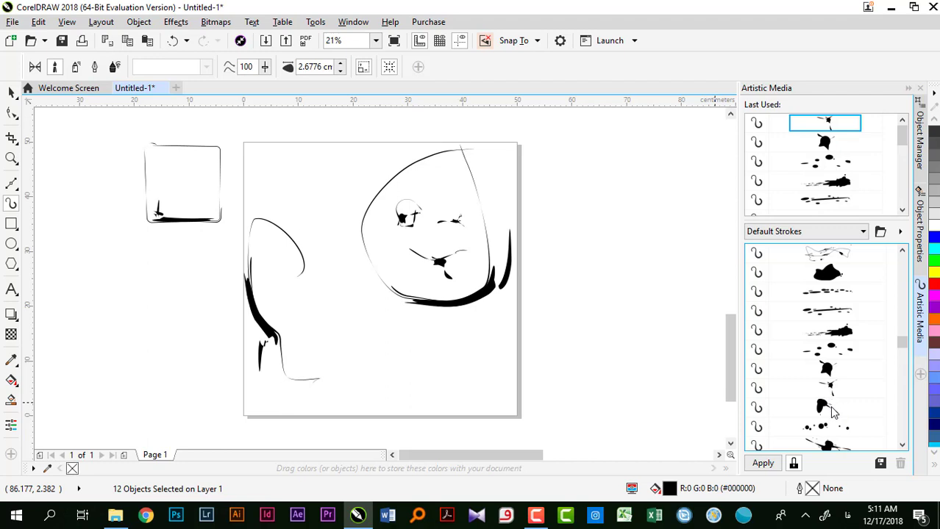
click(830, 408)
scroll(833, 412, down, 2)
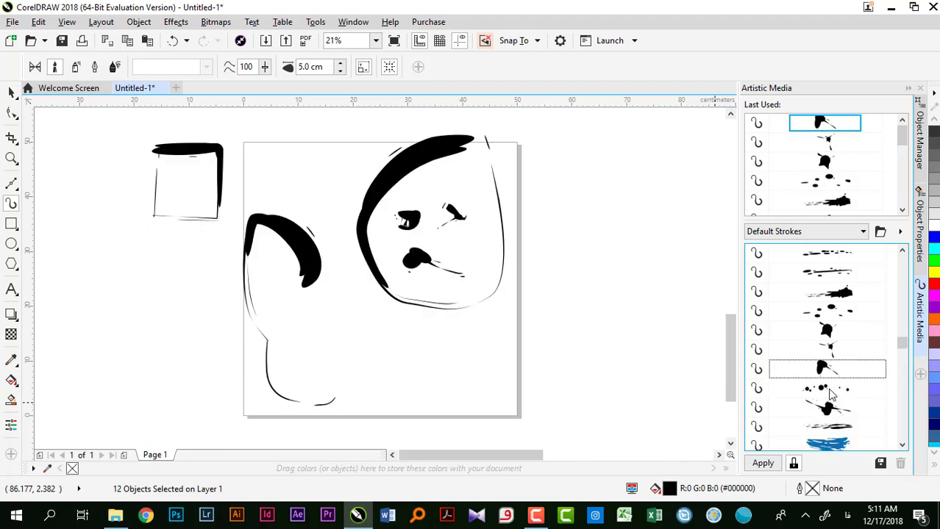
click(831, 395)
click(830, 408)
scroll(831, 416, down, 2)
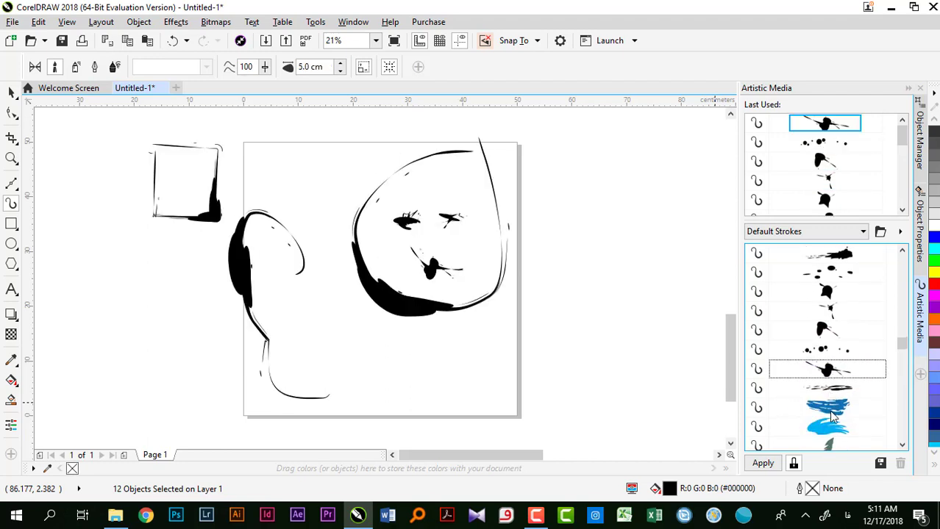
Step: Apply the streaky black, blue bristle and red-and-black tapered brushstrokes to the selected objects in turn
click(836, 395)
click(841, 403)
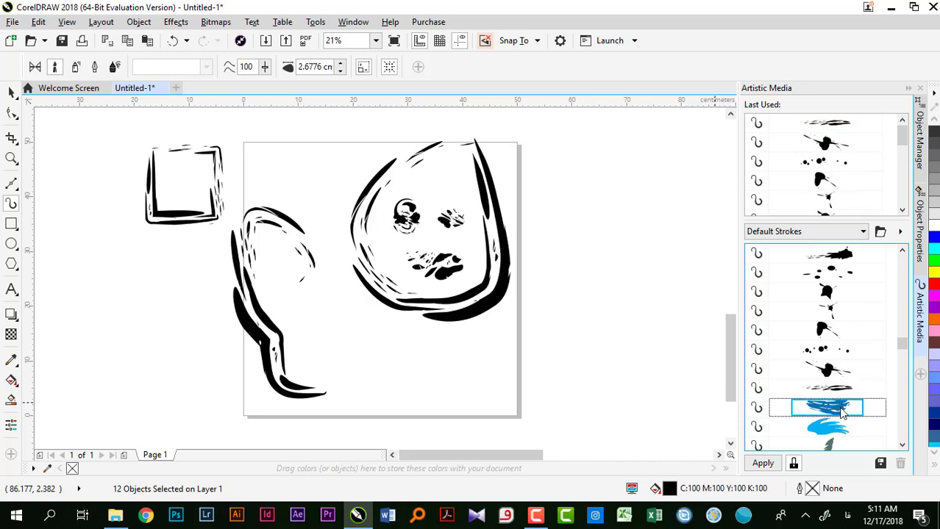
scroll(817, 406, down, 7)
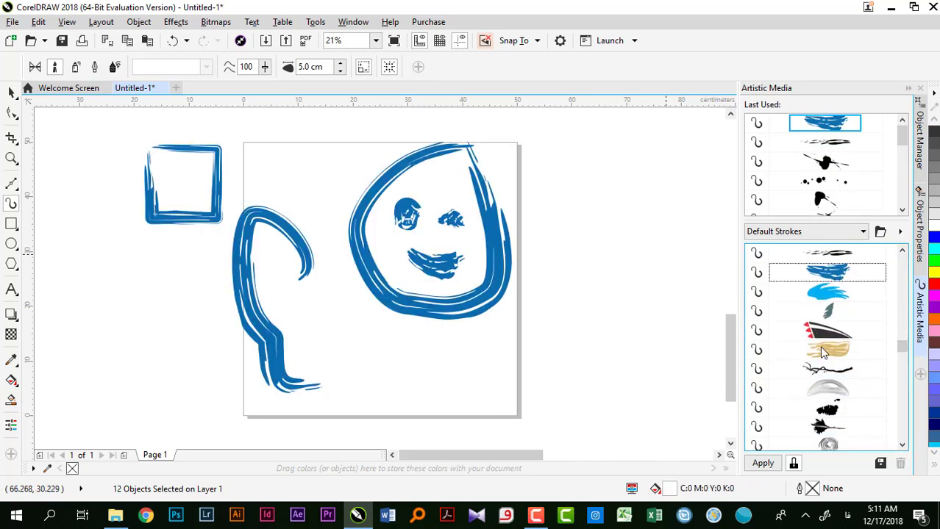
click(823, 334)
scroll(834, 355, down, 2)
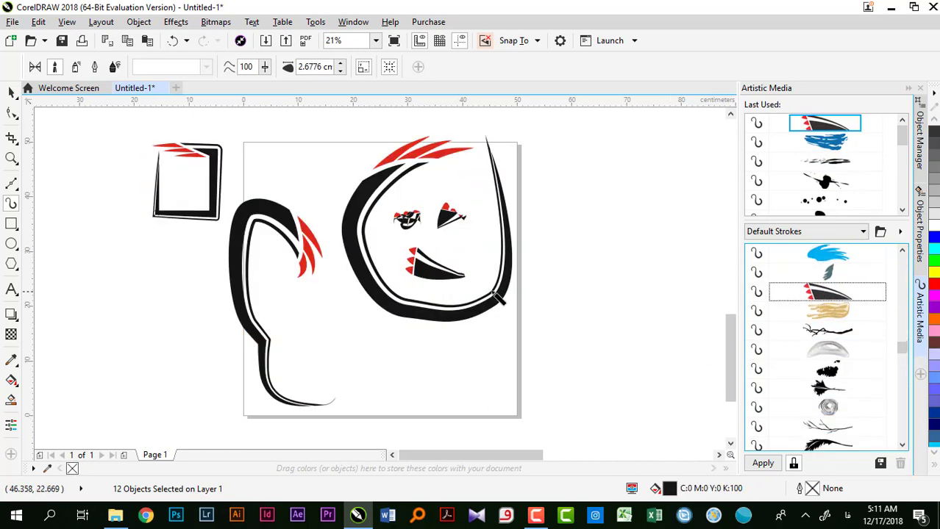
Step: Apply the grey arched contour-line brushstroke to the selected objects and inspect its fine lines around the mouth
click(824, 356)
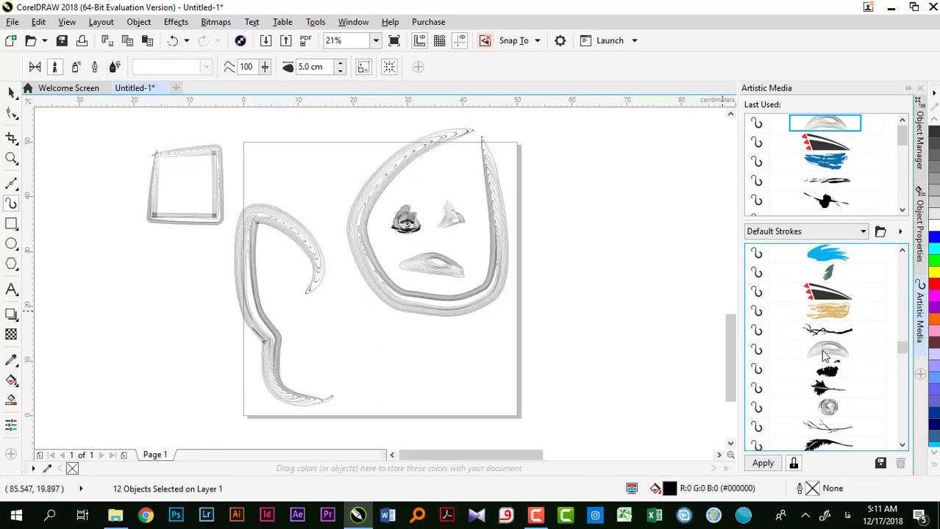
scroll(412, 271, up, 2)
scroll(406, 259, up, 2)
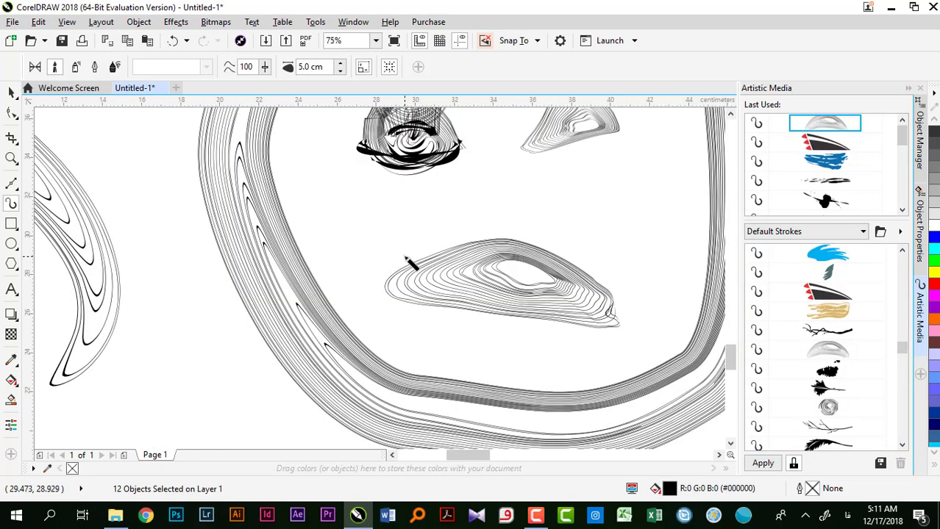
scroll(405, 258, down, 5)
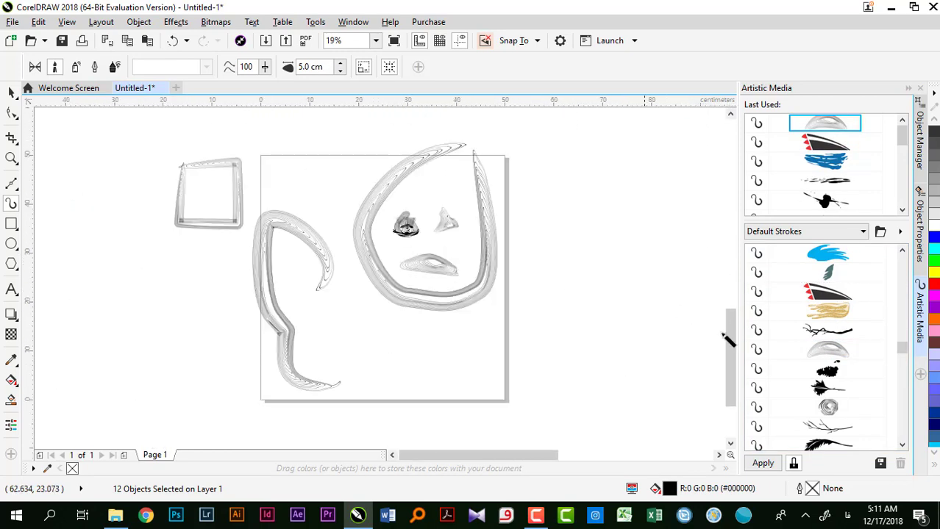
Step: Apply the black leaf, ringed contour, feather and fingerprint brushstrokes to the selected objects in turn, ending with the fingerprint
click(833, 380)
click(828, 390)
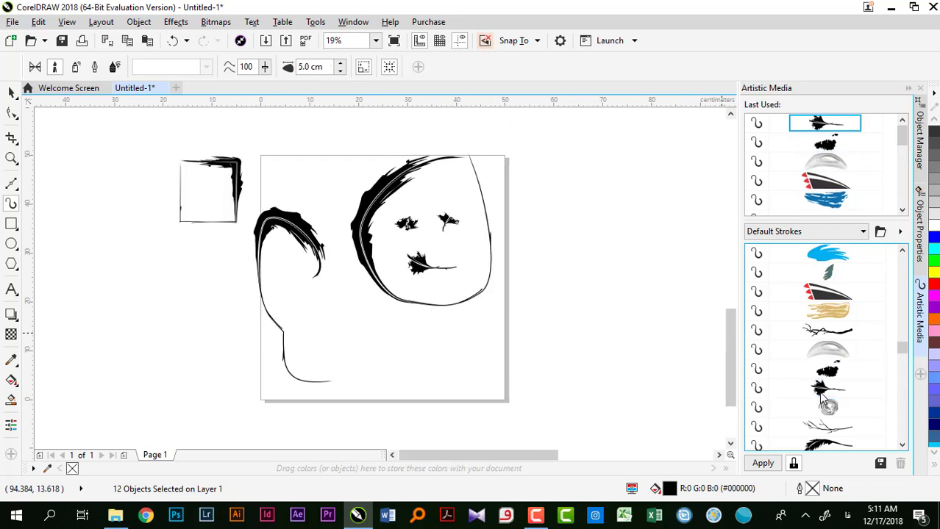
click(828, 408)
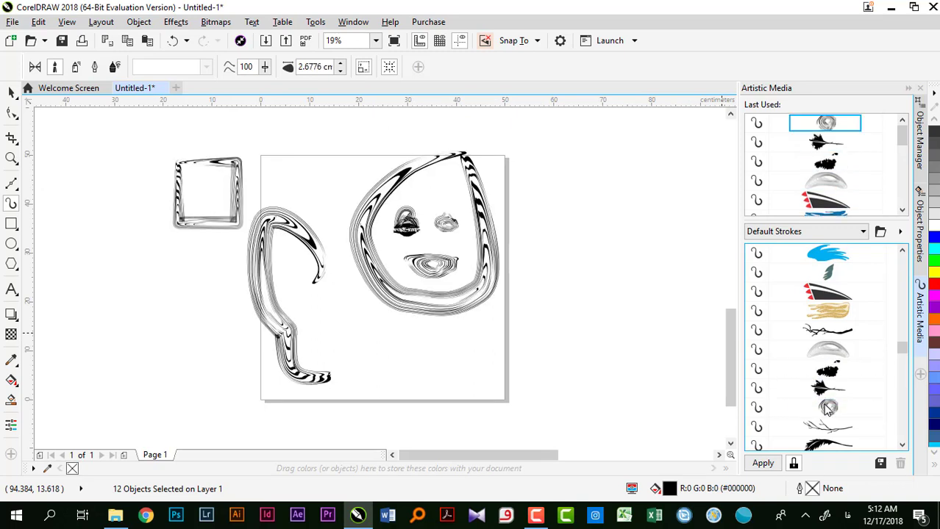
scroll(828, 411, down, 1)
click(828, 409)
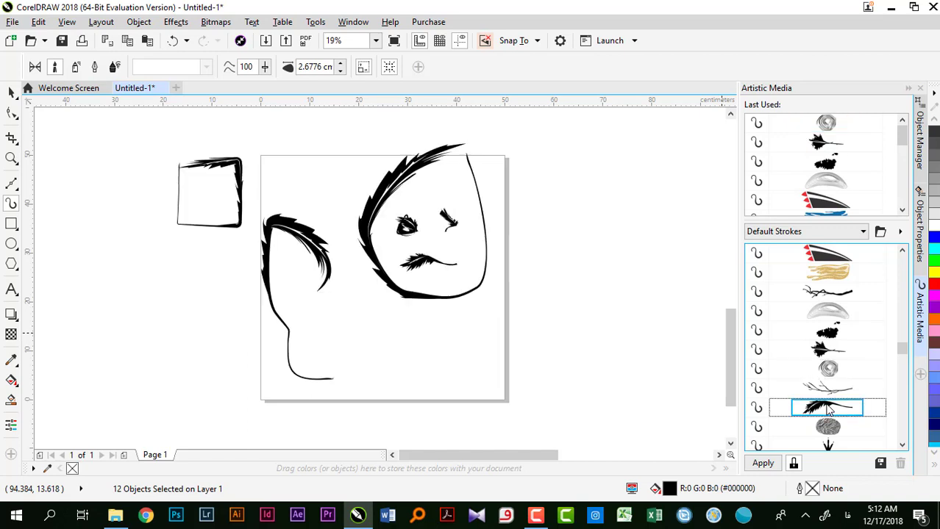
scroll(828, 412, down, 1)
click(828, 394)
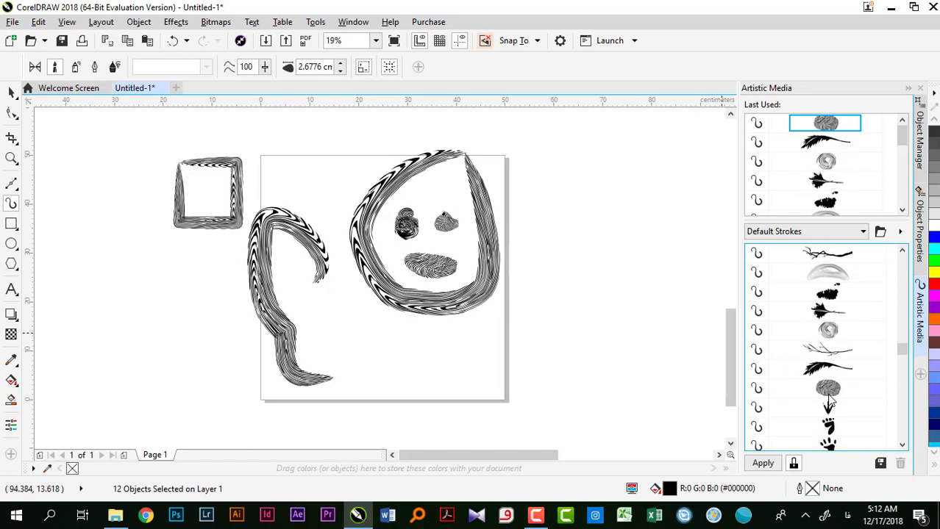
Step: Draw a short fingerprint brushstroke beside the page and change it to the paw print brushstroke
drag(594, 315, 600, 323)
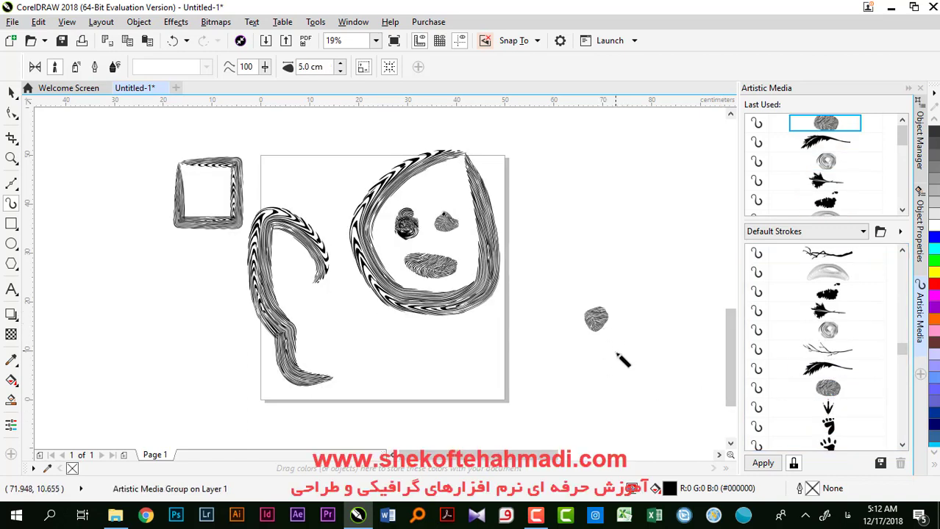
scroll(586, 326, up, 3)
scroll(643, 327, down, 2)
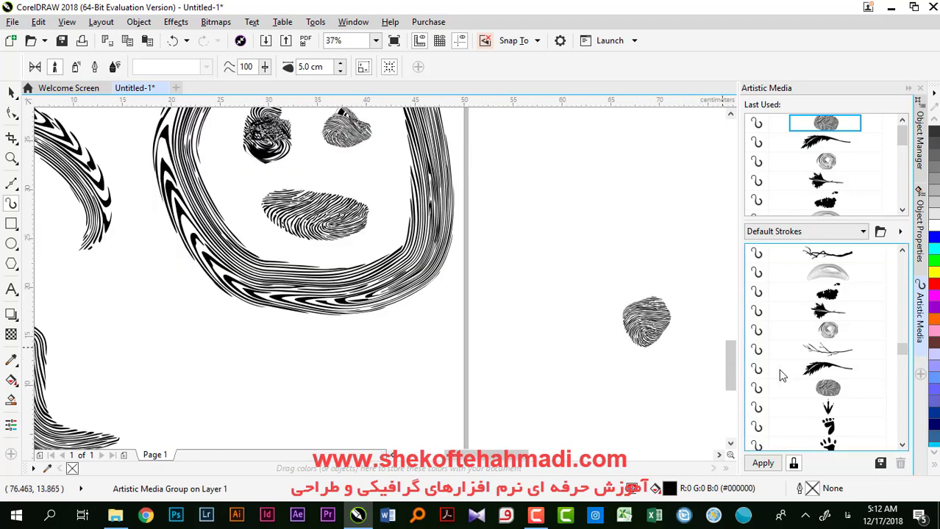
scroll(809, 383, down, 4)
scroll(809, 422, down, 4)
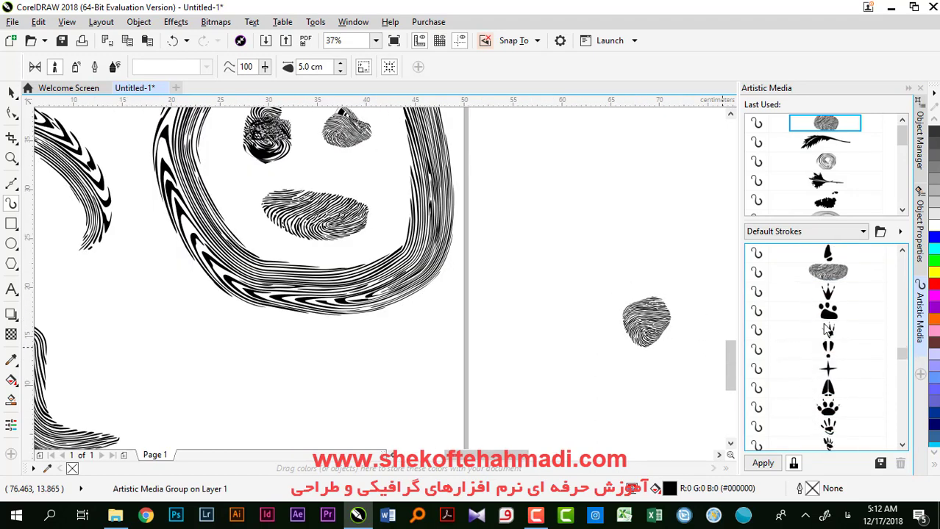
click(828, 350)
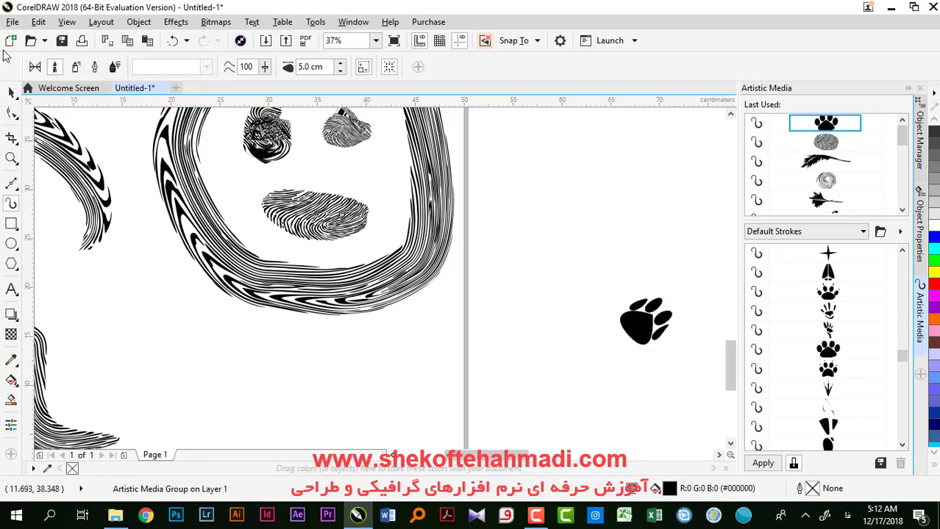
Step: Set the Brush mode category to Splatter and choose the row-of-dots brushstroke
click(55, 67)
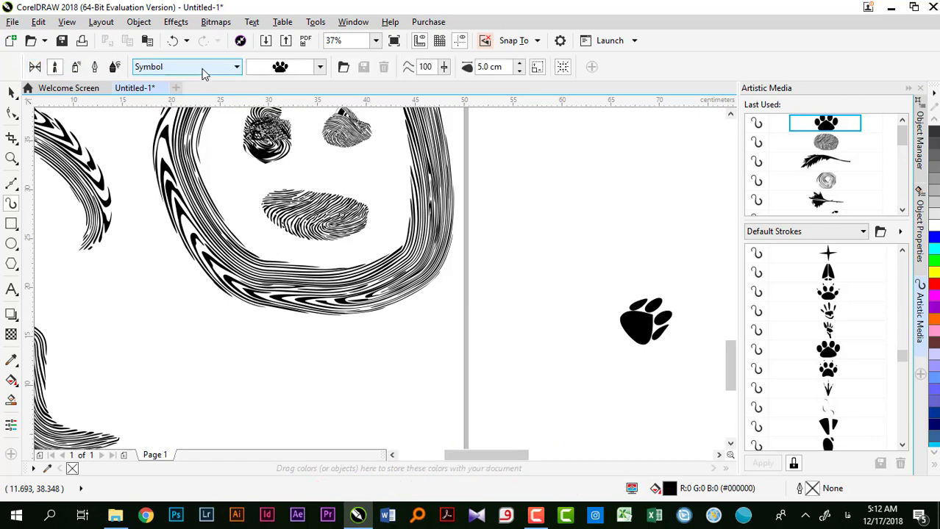
click(206, 69)
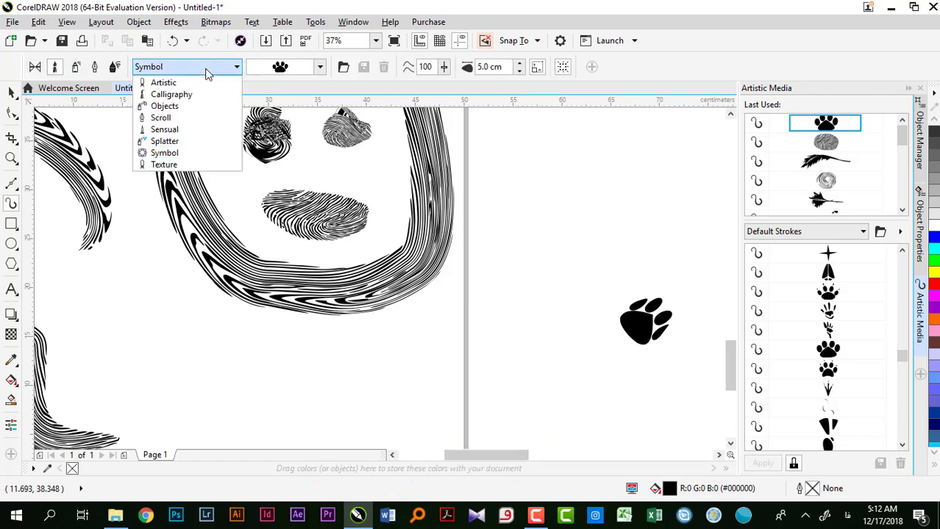
click(165, 141)
click(319, 67)
click(298, 41)
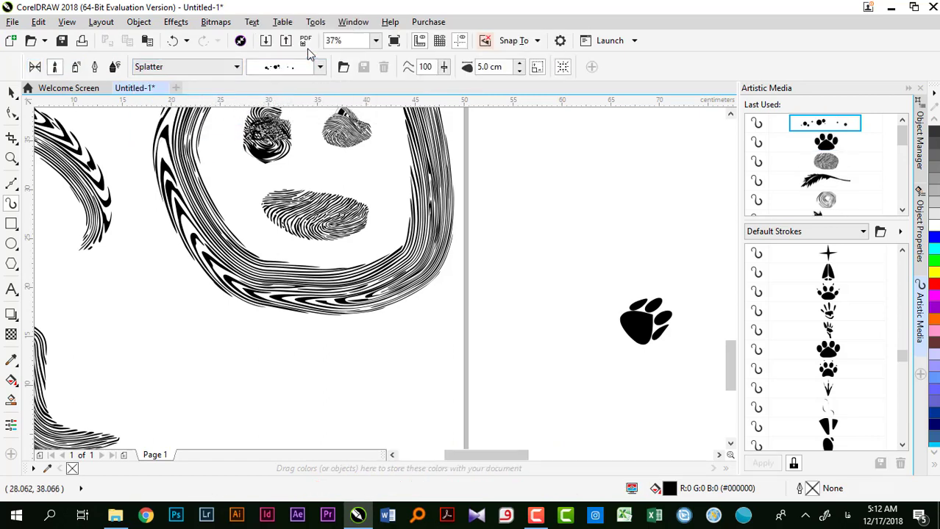
Step: Draw four dotted splatter brushstrokes in the empty area around and above the paw print
mouse_move(576, 268)
mouse_down()
mouse_move(524, 326)
mouse_move(551, 412)
mouse_up()
mouse_move(545, 198)
mouse_down()
mouse_move(589, 212)
mouse_move(569, 196)
mouse_up()
drag(610, 166, 710, 198)
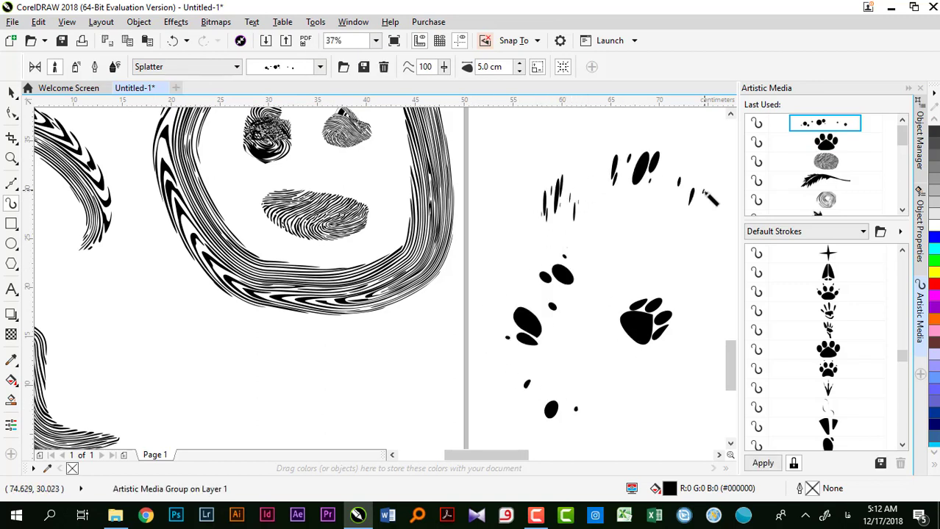
scroll(497, 214, down, 2)
drag(533, 151, 640, 177)
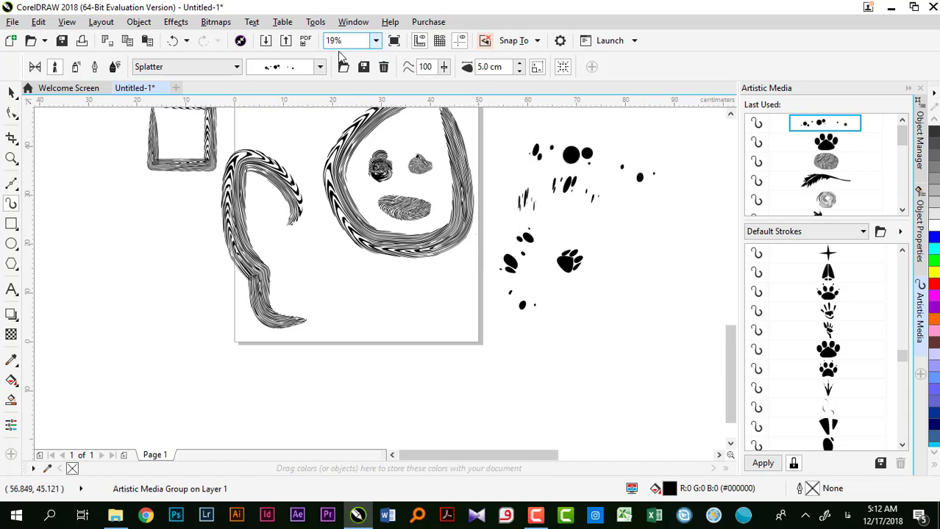
Step: Set the uppermost splatter brushstroke's width to 2 cm, then enlarge it to 9 cm
click(319, 67)
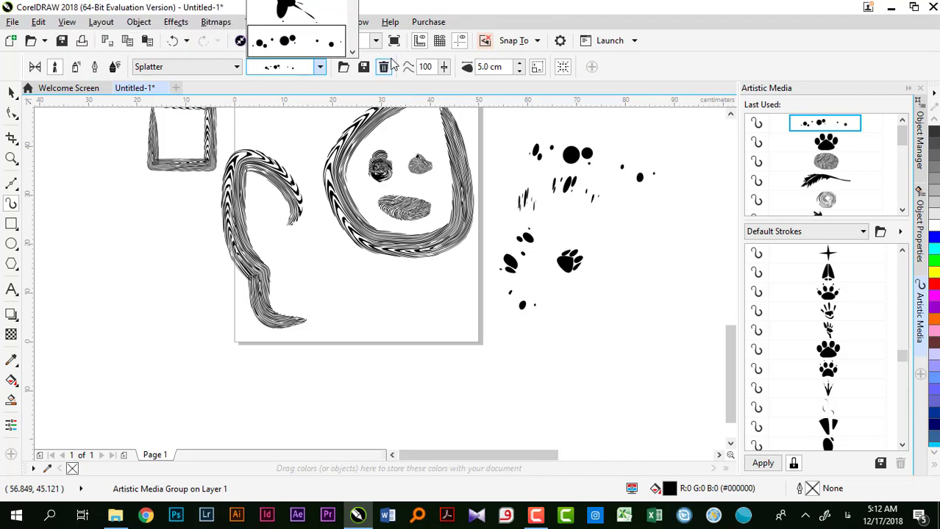
click(675, 82)
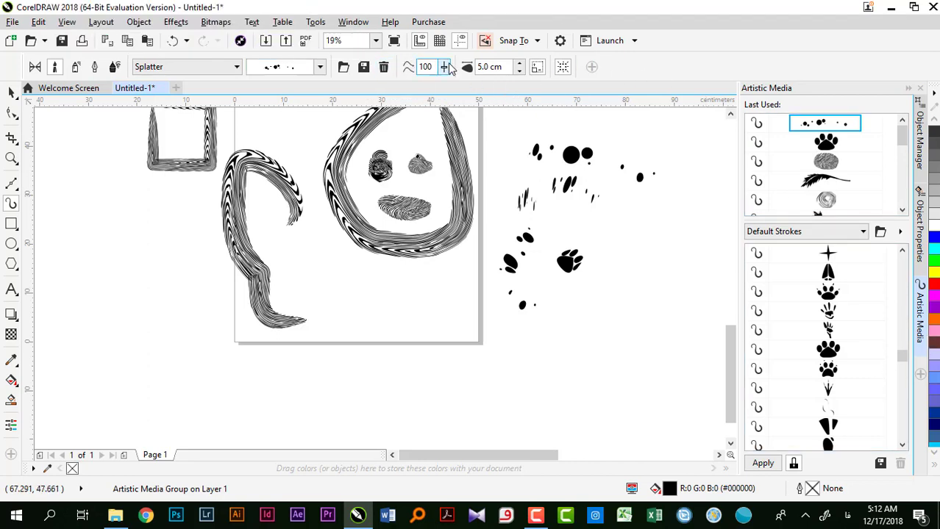
click(503, 67)
text(2)
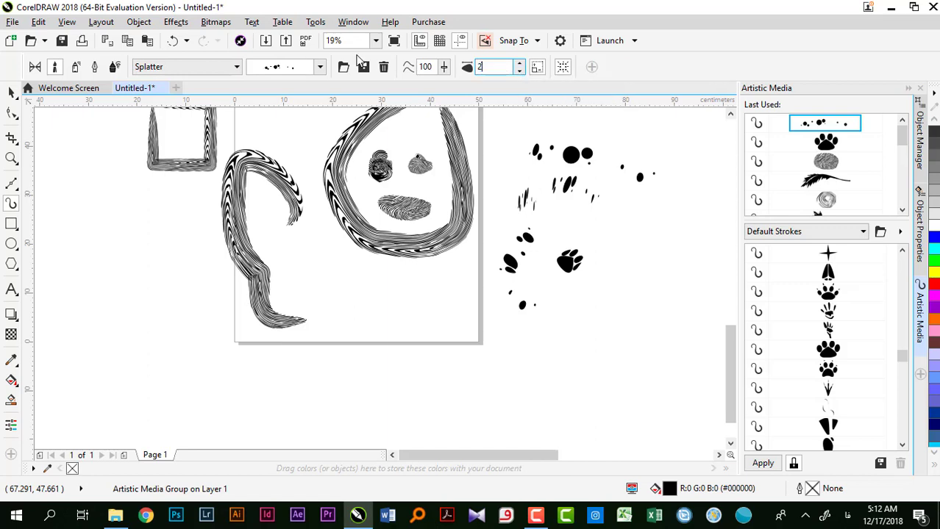
key(Return)
click(491, 66)
text(9)
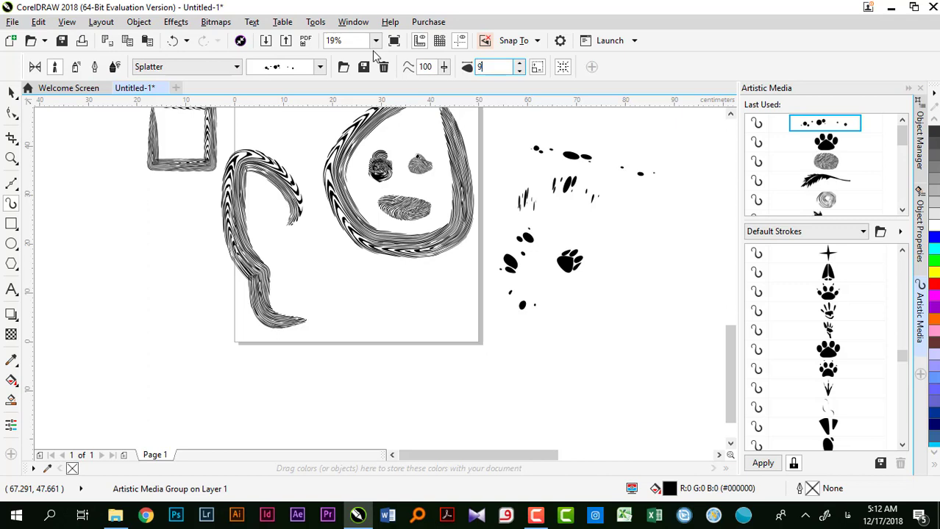
key(Return)
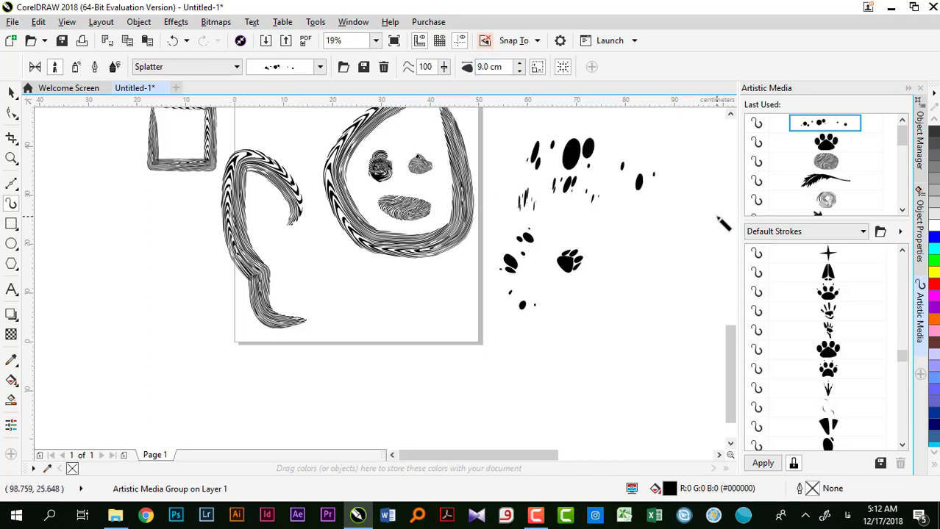
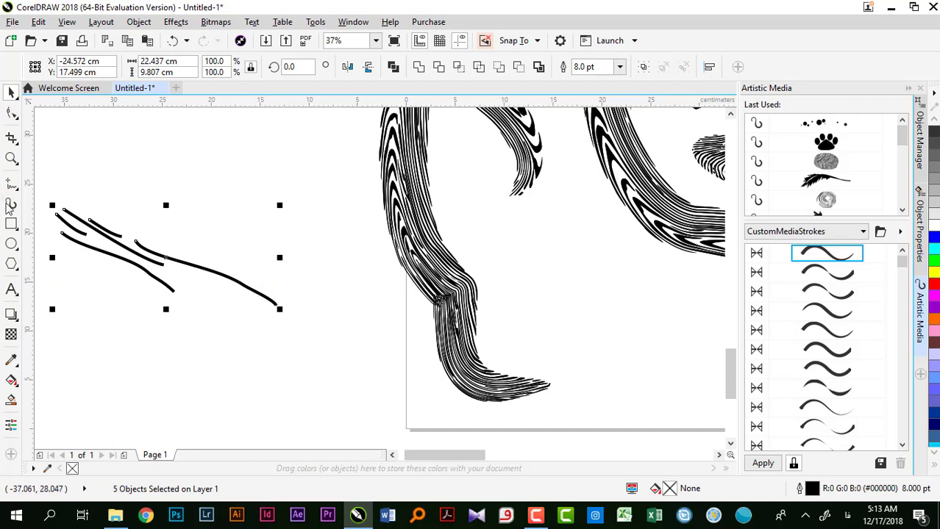
Step: Save the five selected curves as a custom Artistic Media brushstroke file named 1
click(11, 204)
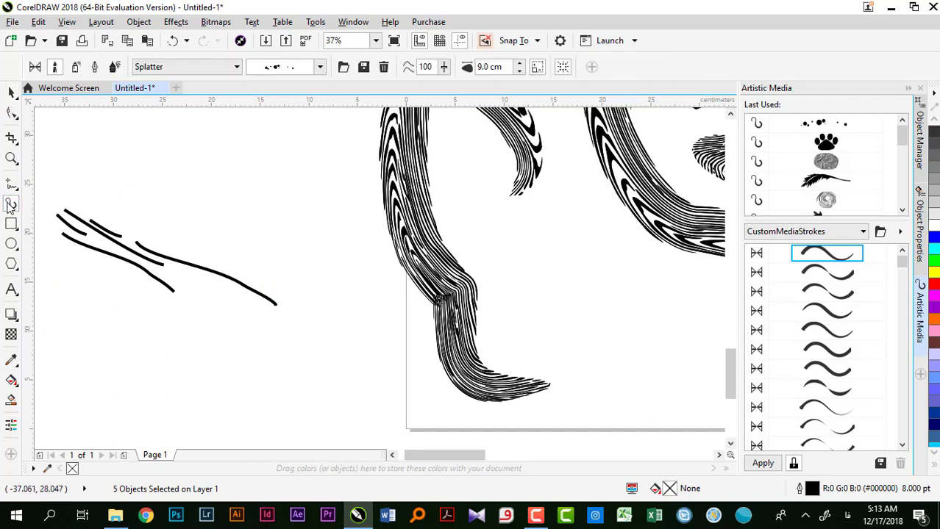
click(369, 66)
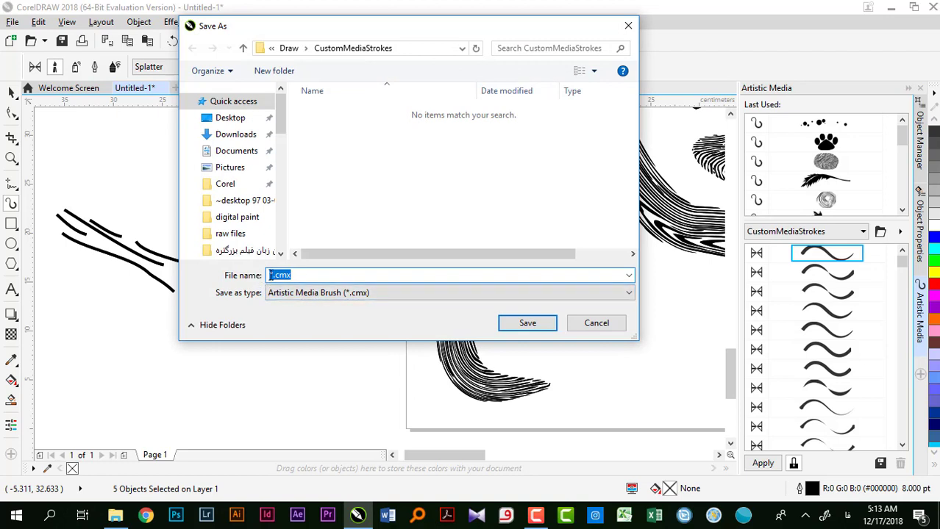
text(1)
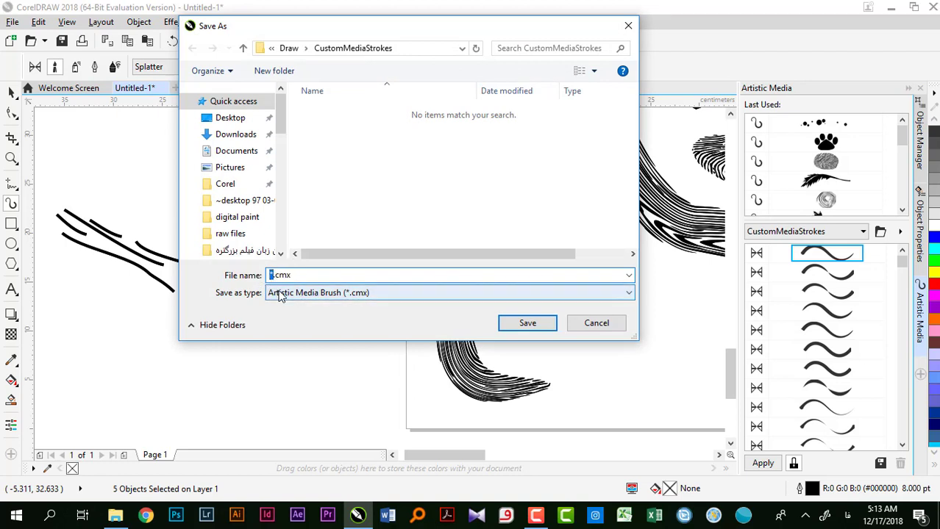
click(542, 329)
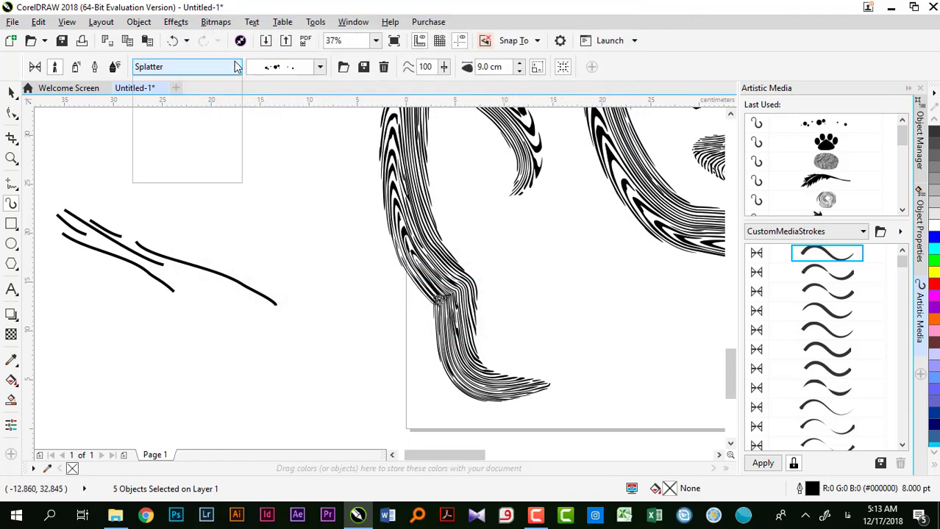
Step: Set the brushstroke category to Custom and apply the newly saved brushstroke to the selected curves
click(236, 67)
click(156, 182)
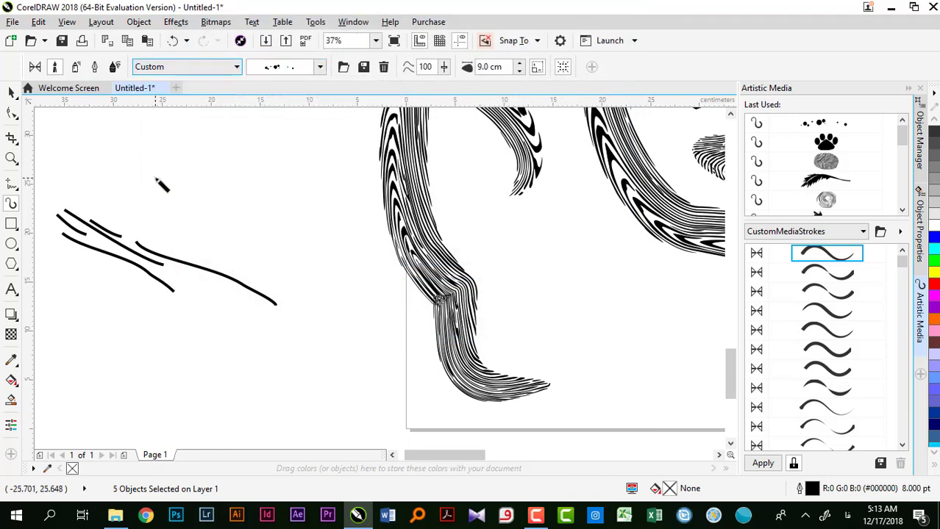
click(316, 71)
click(290, 94)
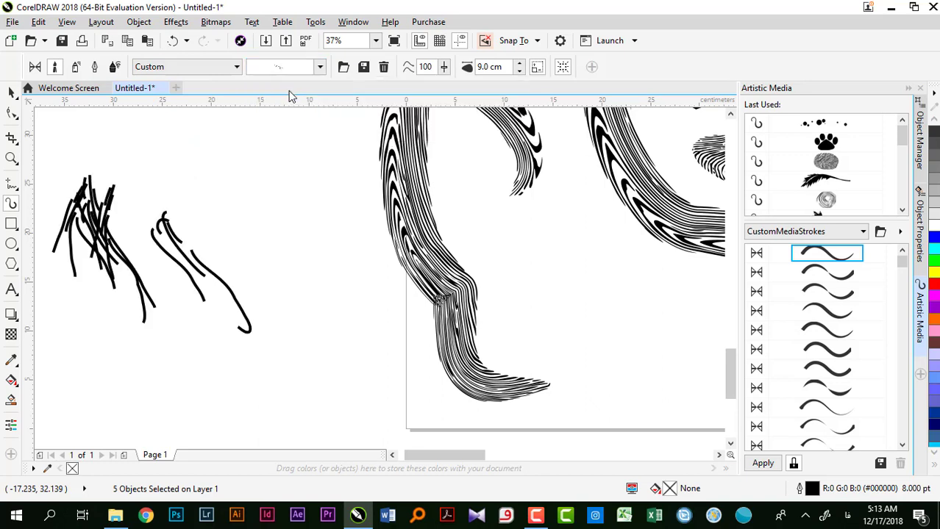
Step: Draw four strokes with the custom curves brush in the empty area beside and below the page
mouse_move(47, 130)
mouse_down()
mouse_move(284, 204)
mouse_move(305, 228)
mouse_up()
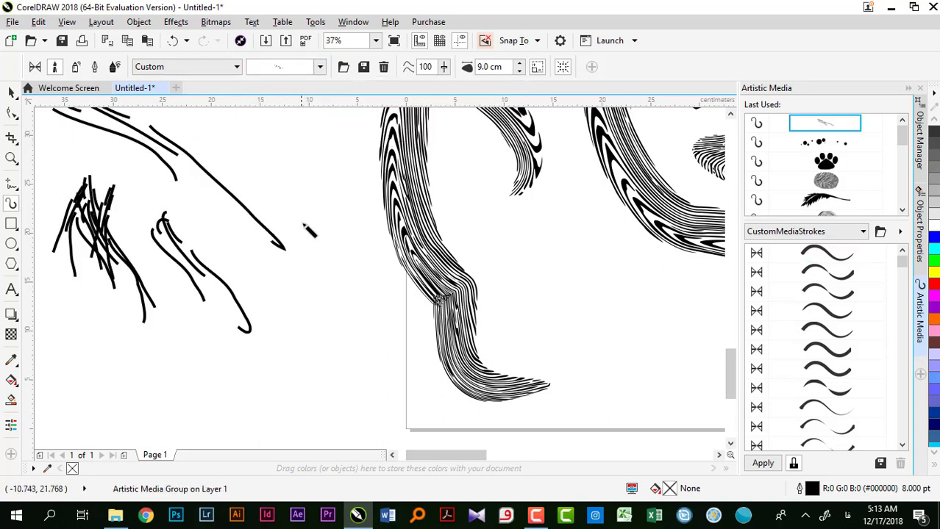
scroll(309, 234, down, 3)
mouse_move(70, 241)
mouse_down()
mouse_move(197, 361)
mouse_move(279, 390)
mouse_move(277, 413)
mouse_up()
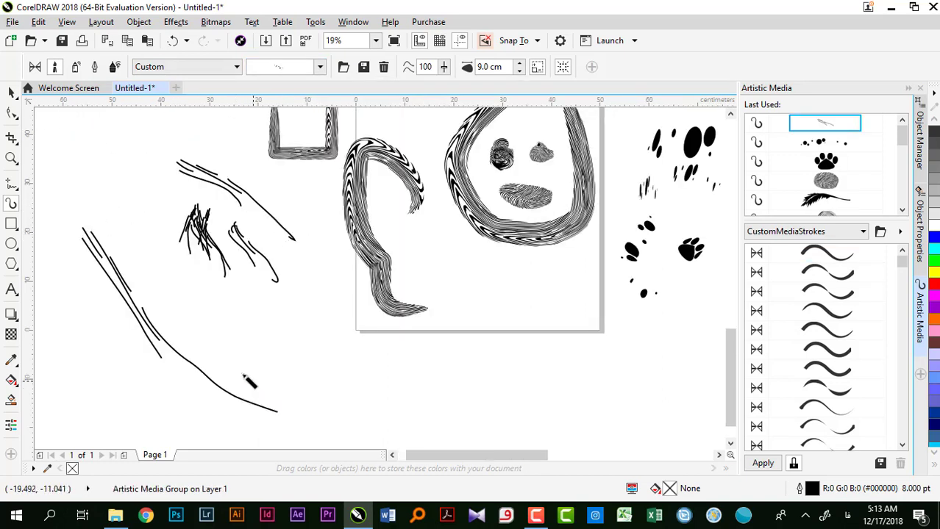
drag(231, 335, 365, 420)
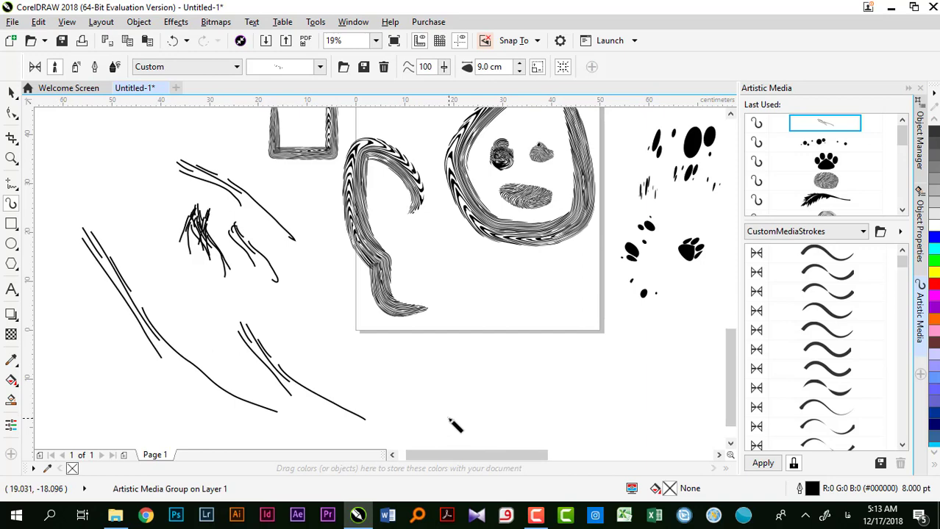
drag(439, 383, 574, 402)
Step: Draw a circle about 4.2 cm in diameter in the empty area beyond the uppermost curve strokes
click(11, 243)
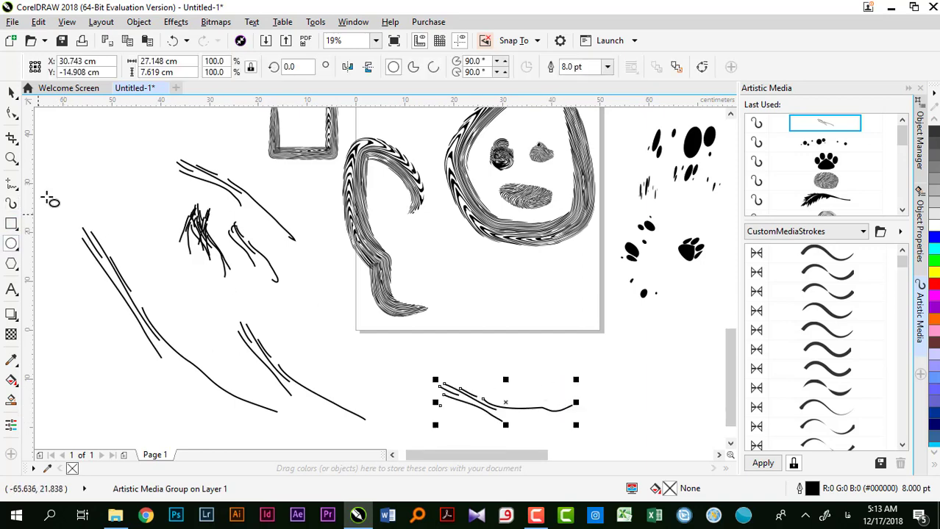
scroll(64, 152, up, 3)
drag(96, 148, 142, 195)
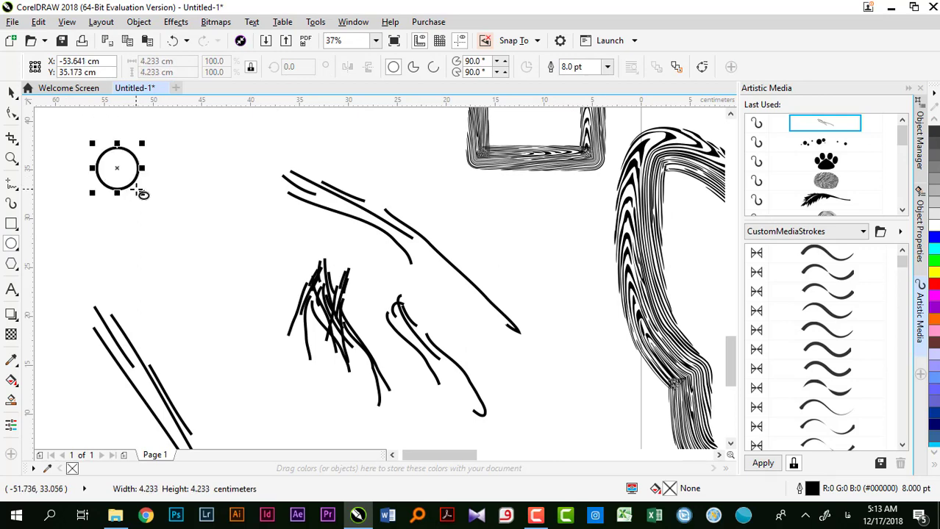
scroll(81, 176, up, 6)
scroll(209, 189, down, 6)
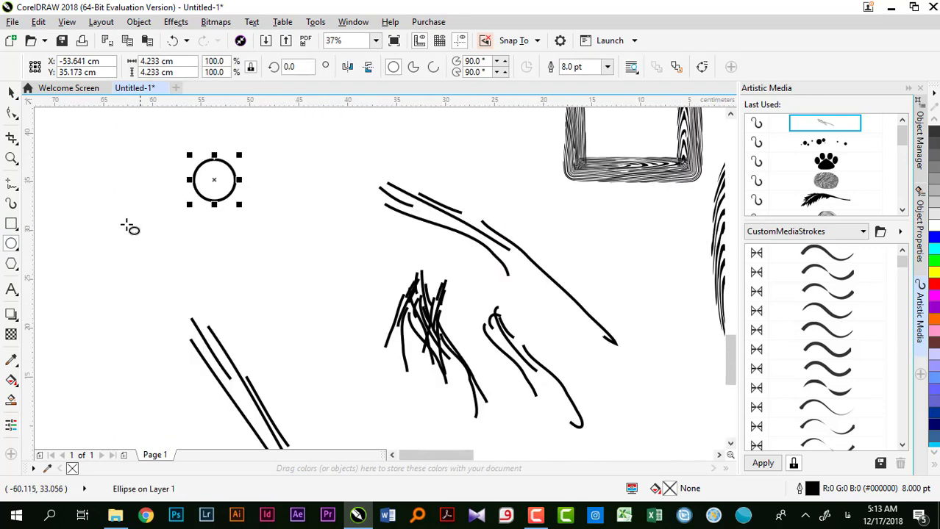
Step: Give the circle an elliptical fountain fill from white at the centre to black and remove its outline
click(11, 380)
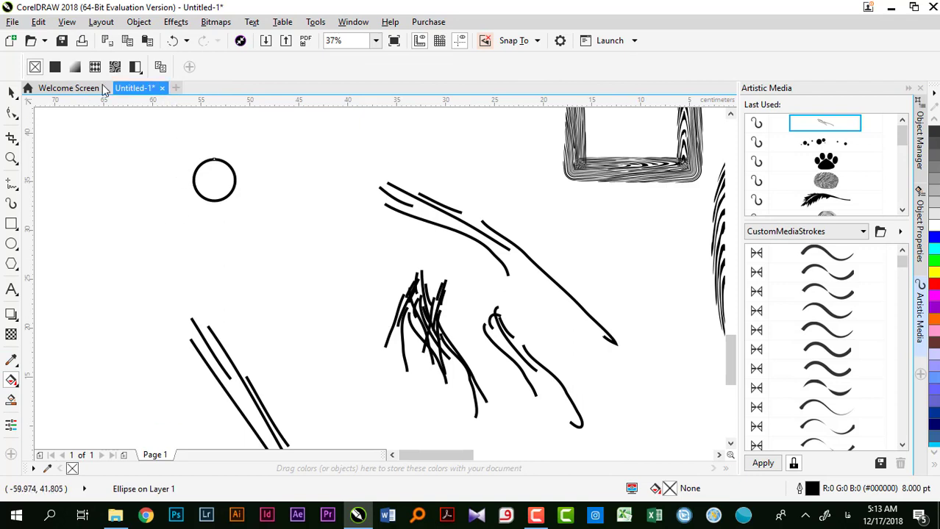
click(73, 73)
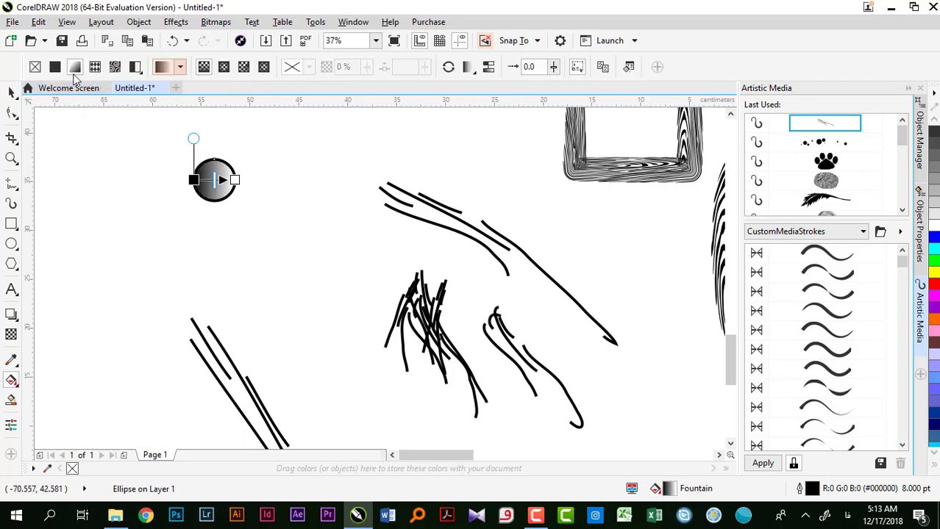
click(223, 66)
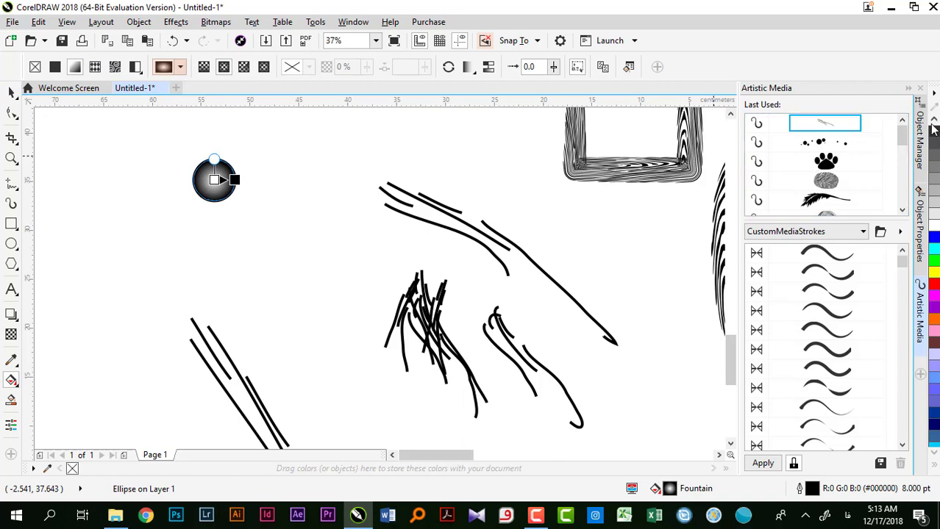
right_click(73, 468)
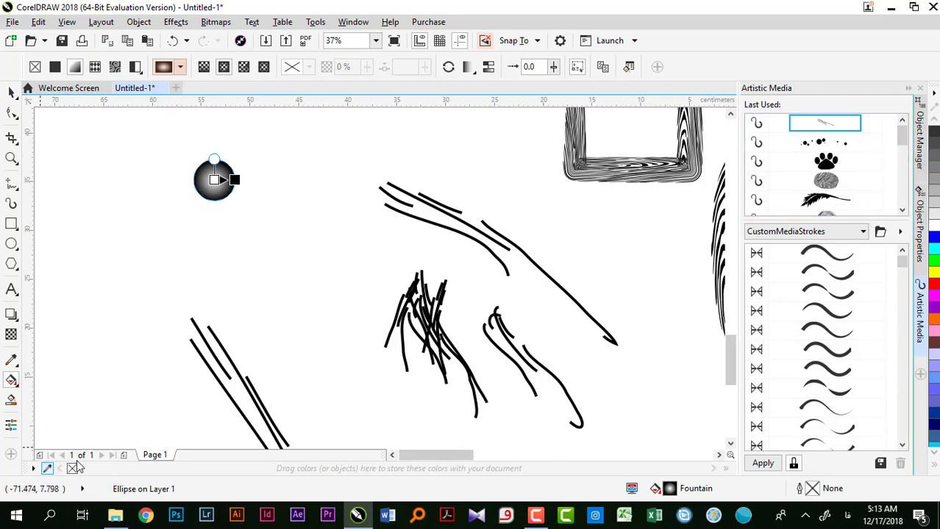
Step: Add two copies of the gradient circle overlapping it, one about 2.8 cm wide beside it and one about 4 cm wide below
click(11, 92)
click(72, 129)
click(209, 184)
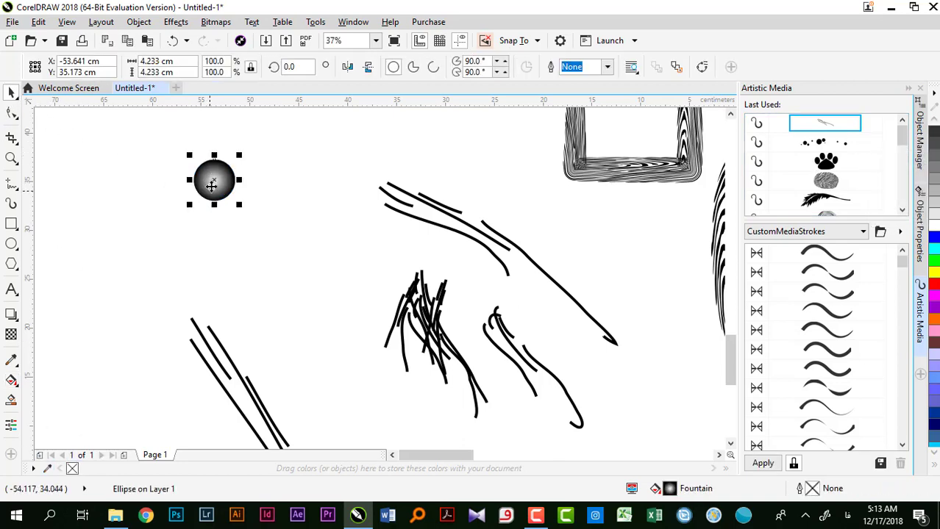
scroll(206, 177, up, 2)
drag(227, 183, 161, 195)
drag(201, 245, 173, 217)
drag(143, 182, 172, 256)
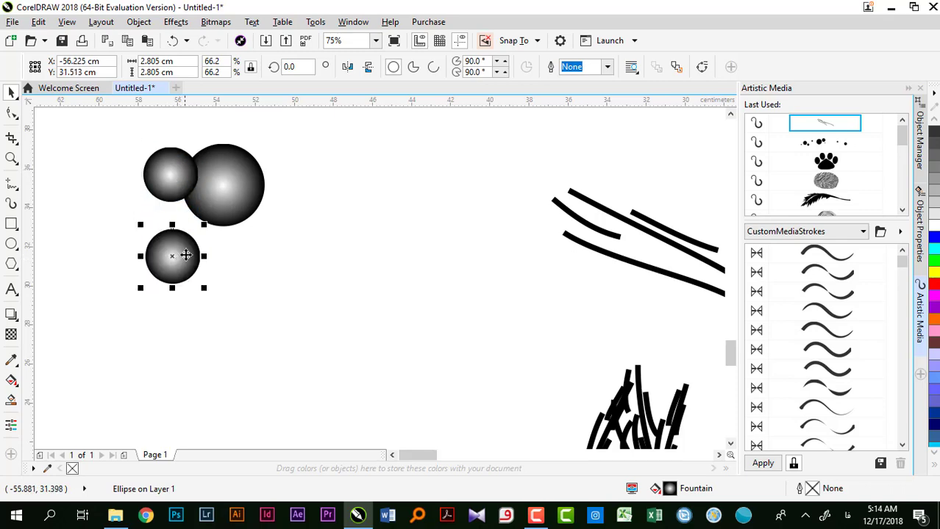
drag(204, 224, 231, 201)
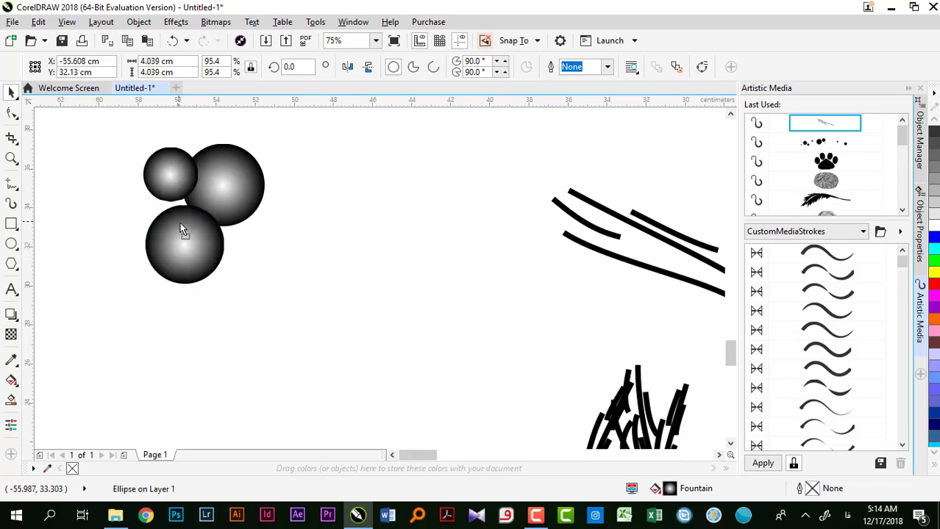
Step: Duplicate the three-circle cluster to the upper left of the original and rotate the copy
scroll(160, 219, down, 5)
drag(127, 195, 198, 245)
mouse_move(167, 210)
mouse_down()
mouse_move(158, 196)
mouse_move(130, 187)
mouse_move(168, 230)
mouse_move(159, 221)
mouse_up()
click(140, 187)
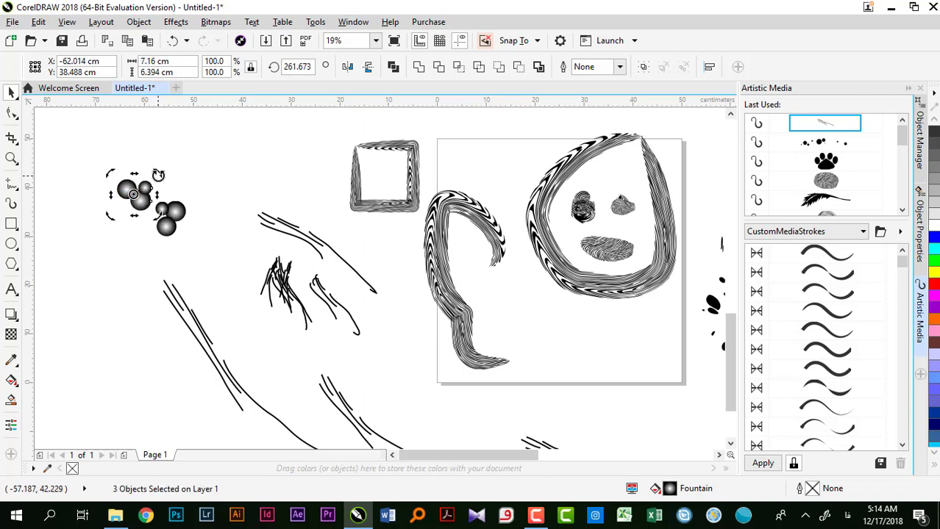
click(145, 187)
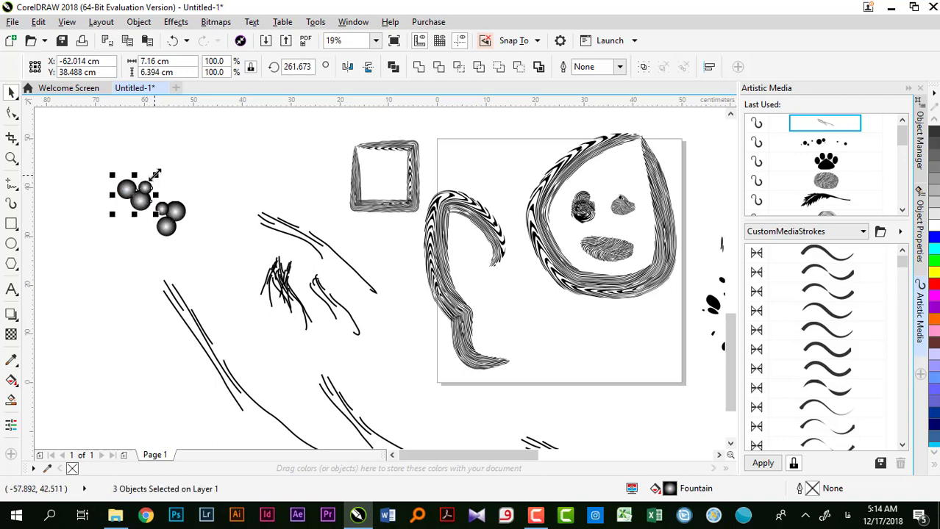
Step: Shrink the copied circle cluster and rearrange its circles close around the original cluster
drag(154, 175, 145, 185)
click(97, 244)
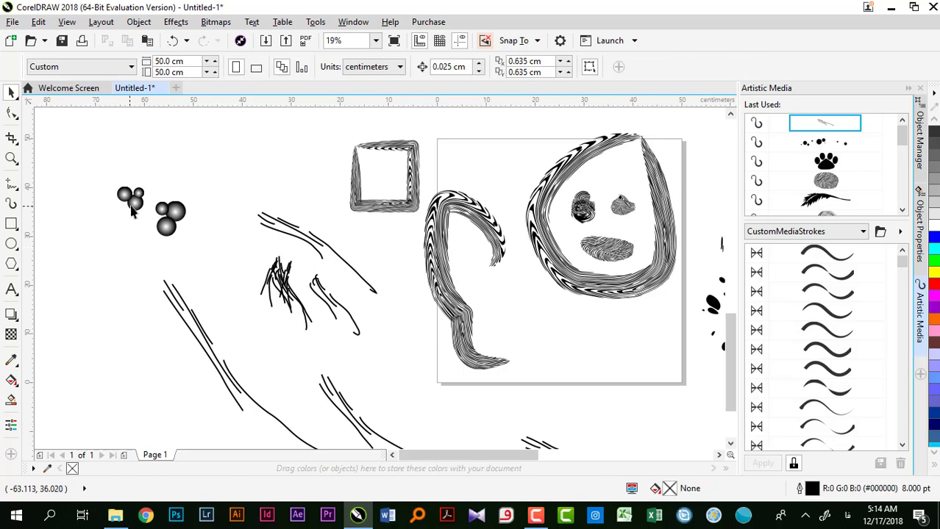
click(132, 211)
drag(157, 193, 144, 215)
Step: Select all six gradient circles and save them as a custom Artistic Media brushstroke file named 2
drag(111, 161, 204, 256)
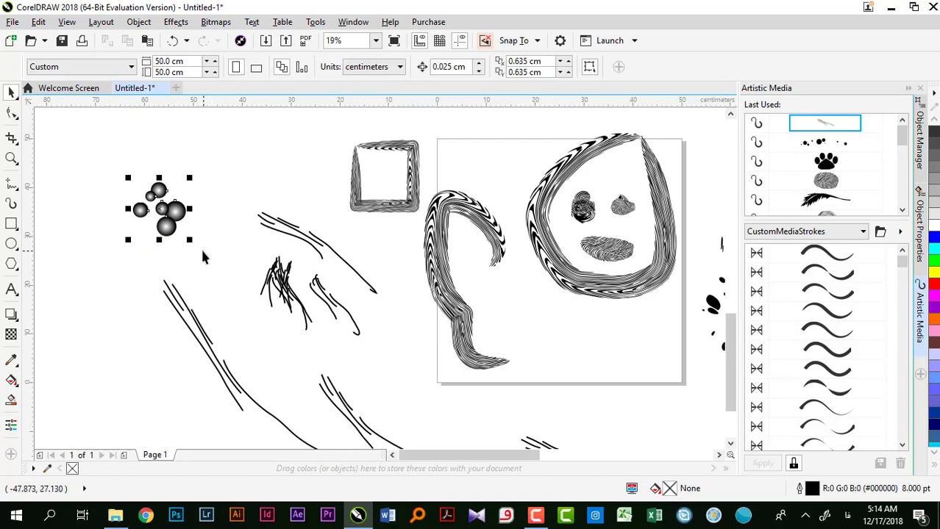
click(12, 204)
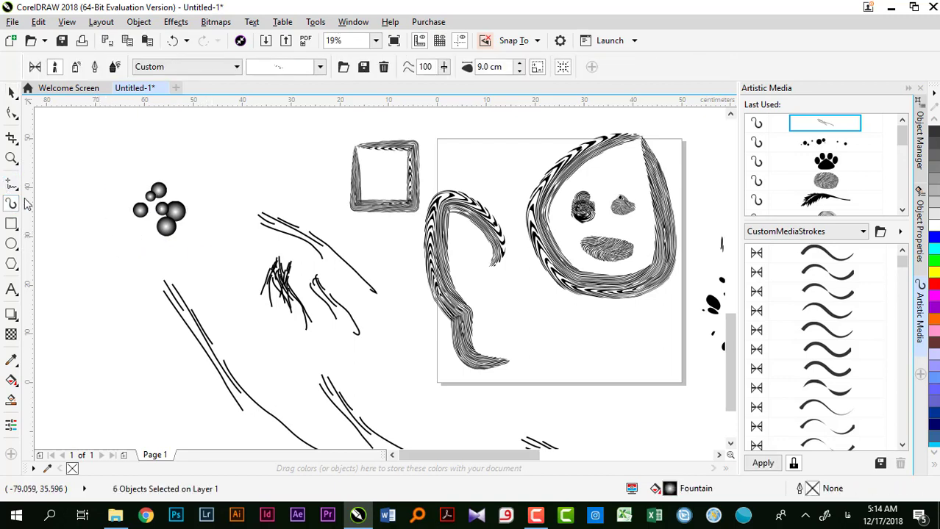
click(362, 67)
text(2)
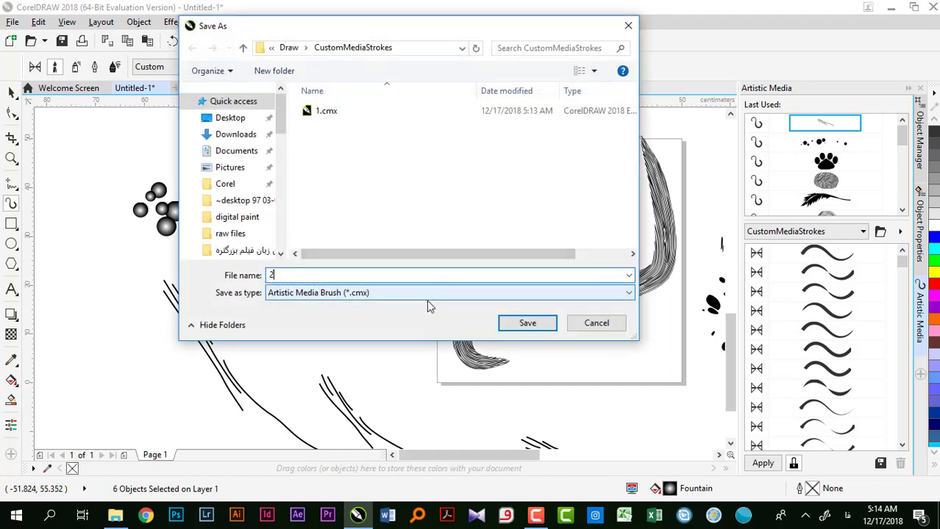
click(511, 330)
Step: Choose the newly saved circle-cluster brushstroke from the Custom category
click(168, 67)
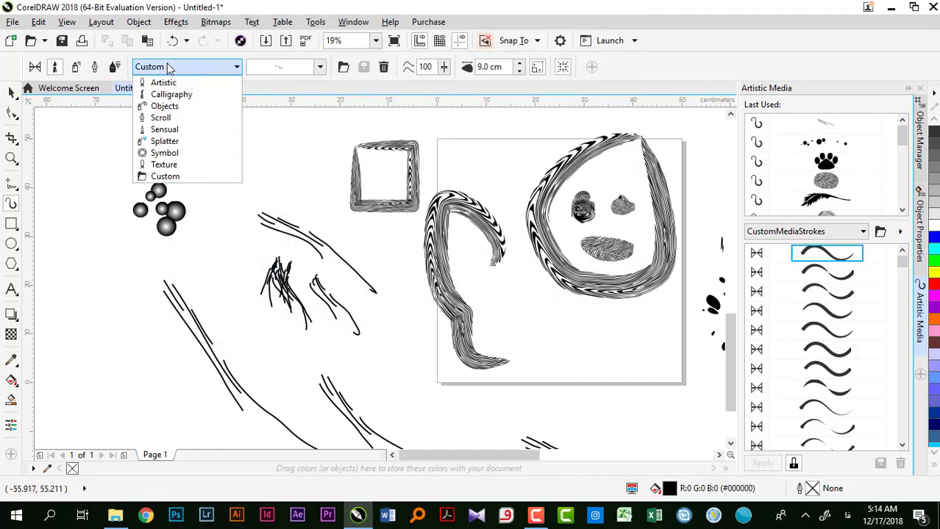
click(320, 67)
click(290, 129)
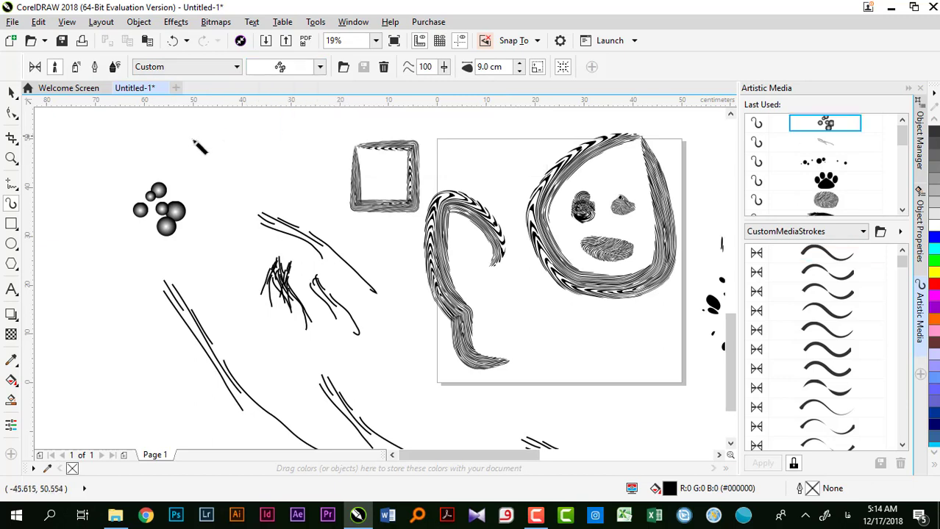
Step: Draw three circle-cluster brushstrokes, one across the top of the textured square and two below the page
mouse_move(198, 147)
mouse_down()
mouse_move(228, 129)
mouse_move(361, 147)
mouse_move(449, 120)
mouse_move(456, 162)
mouse_up()
scroll(306, 191, down, 3)
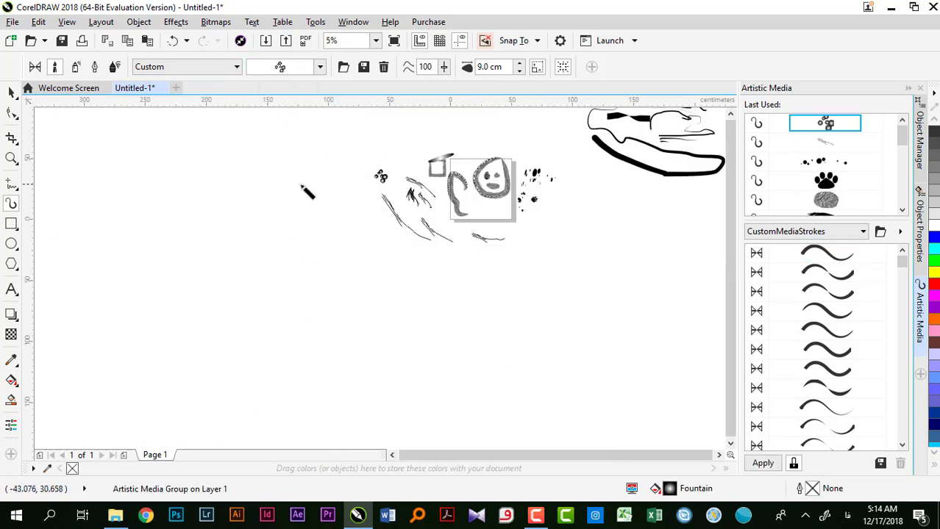
mouse_move(209, 170)
mouse_down()
mouse_move(487, 394)
mouse_move(609, 397)
mouse_up()
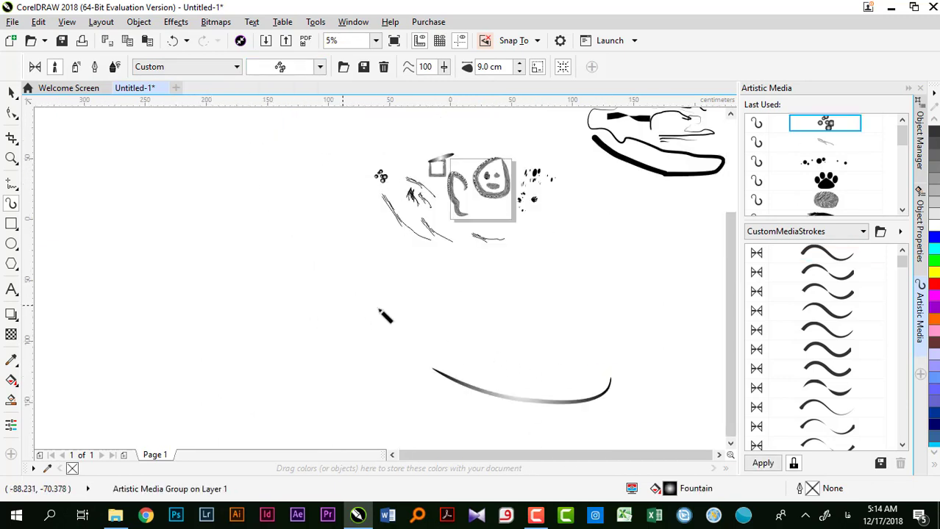
drag(378, 310, 467, 313)
Step: Select the six gradient circles and group them
key(space)
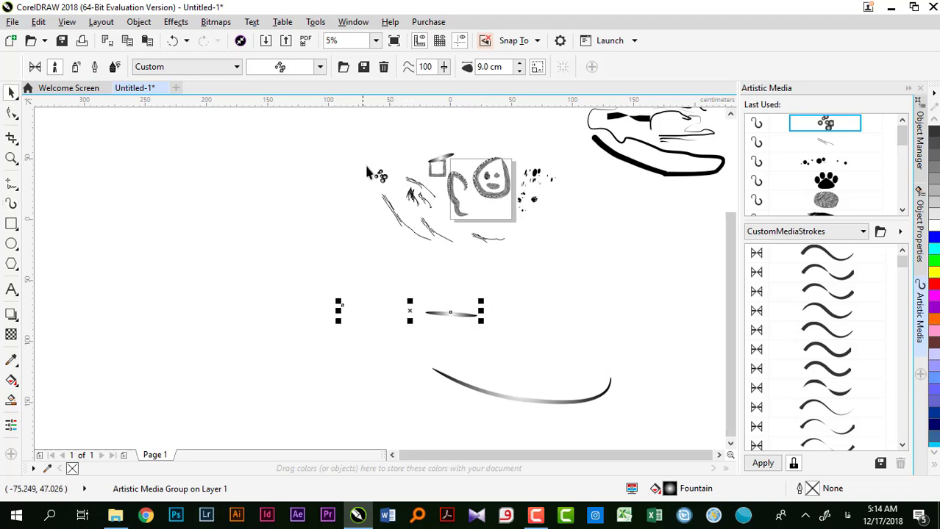
scroll(367, 169, up, 2)
drag(360, 149, 411, 208)
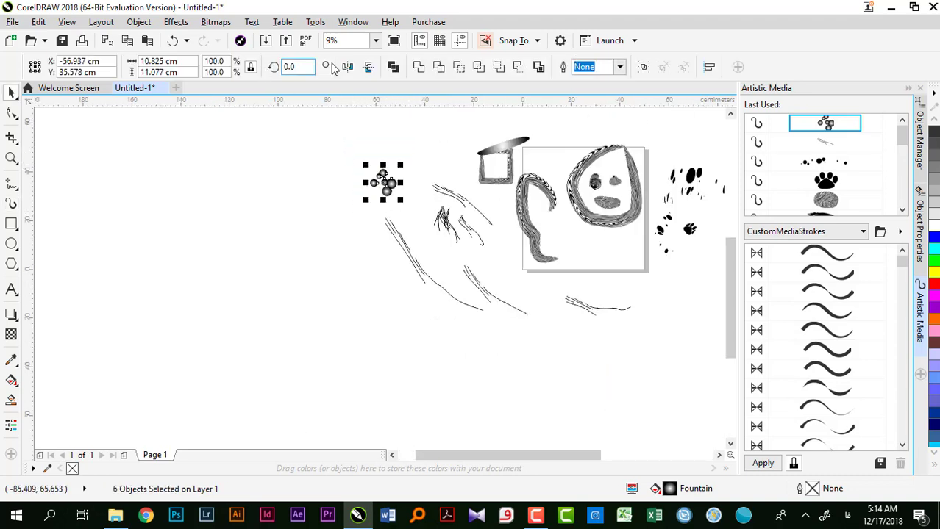
key(ctrl+g)
Step: Save the grouped circles as custom brushstroke file 3 and apply a circle-cluster brushstroke to the group
click(11, 206)
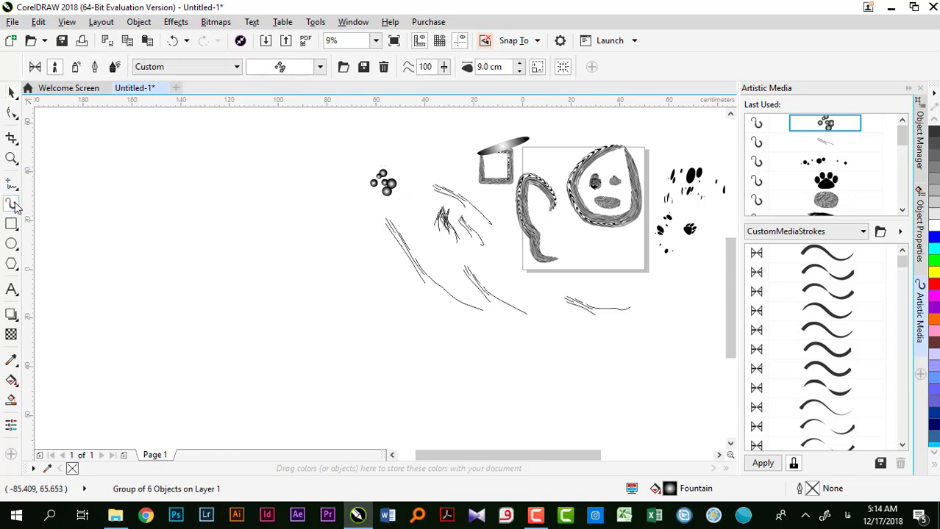
click(363, 67)
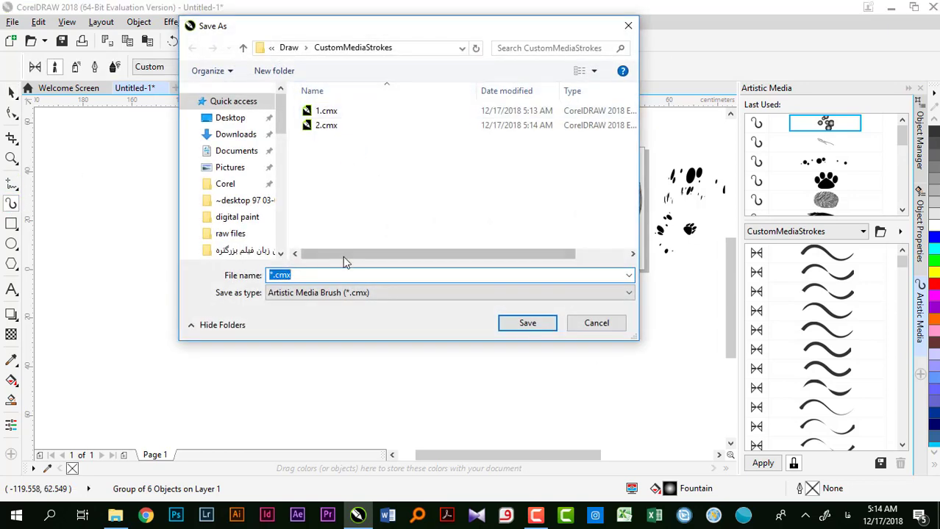
text(3)
click(512, 329)
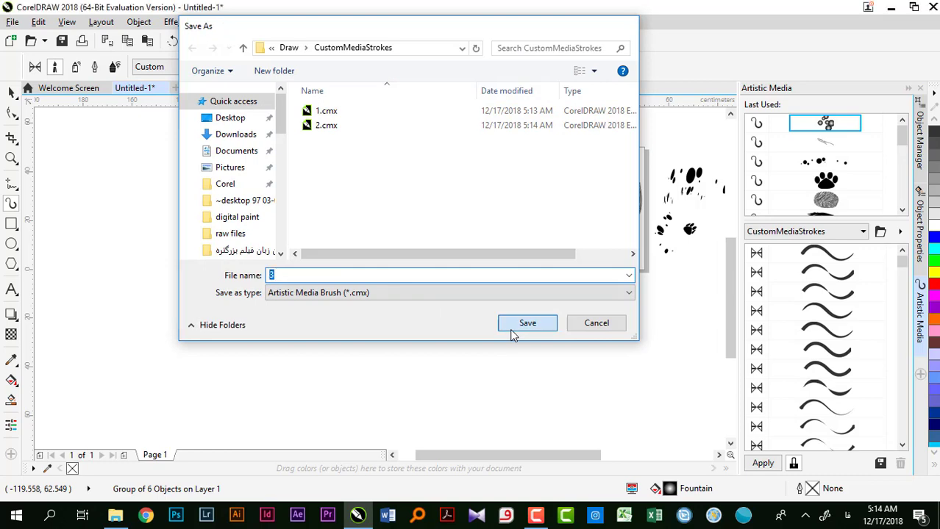
click(320, 67)
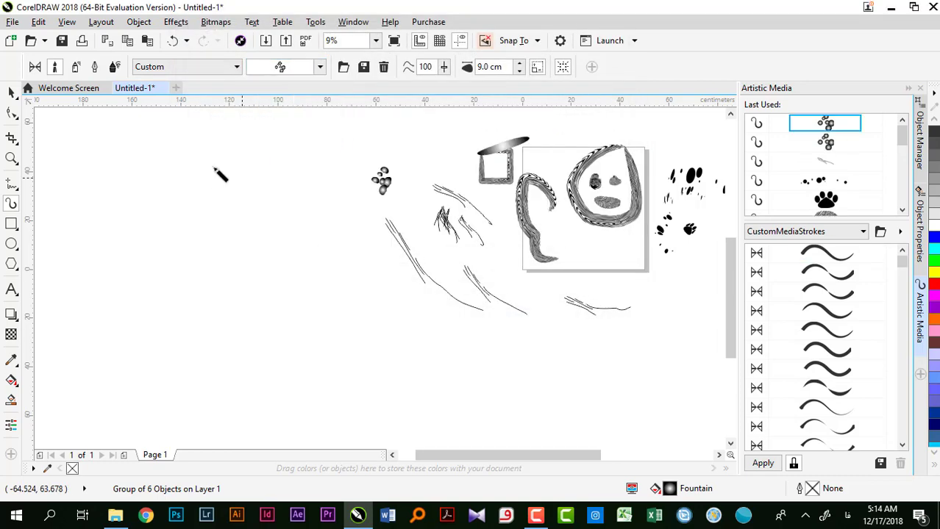
Step: Draw several circle-cluster brushstrokes in the empty area left and below the gradient circle group
mouse_move(218, 180)
mouse_down()
mouse_move(239, 181)
mouse_move(310, 253)
mouse_move(346, 316)
mouse_up()
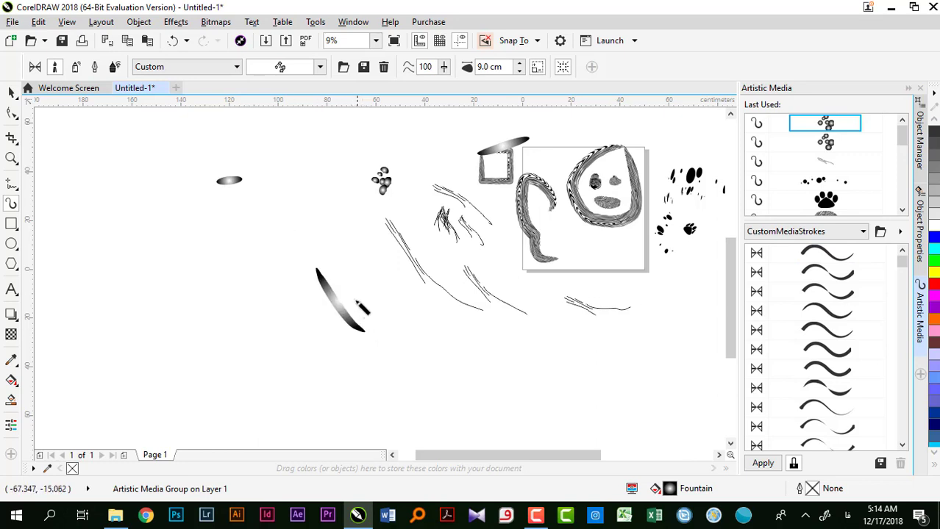
drag(200, 335, 250, 358)
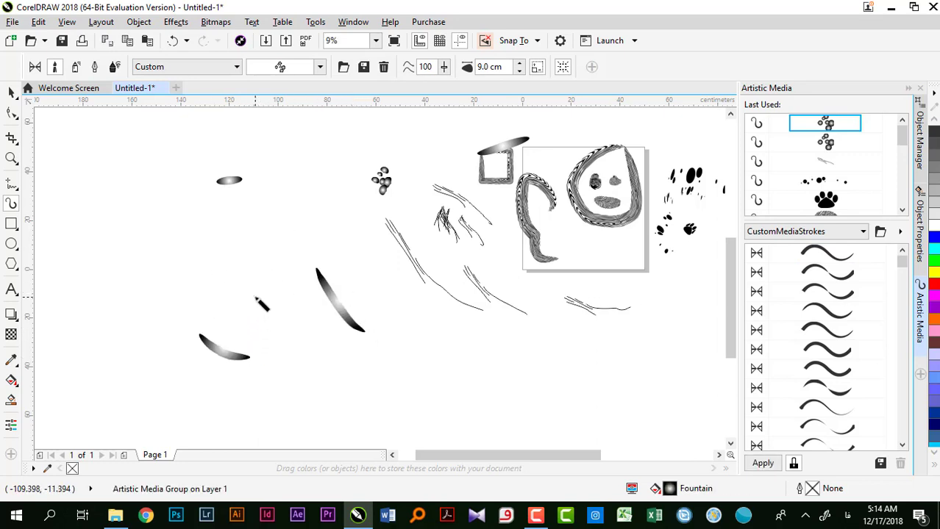
mouse_move(256, 294)
mouse_down()
mouse_move(201, 256)
mouse_move(302, 337)
mouse_move(242, 254)
mouse_move(412, 294)
mouse_up()
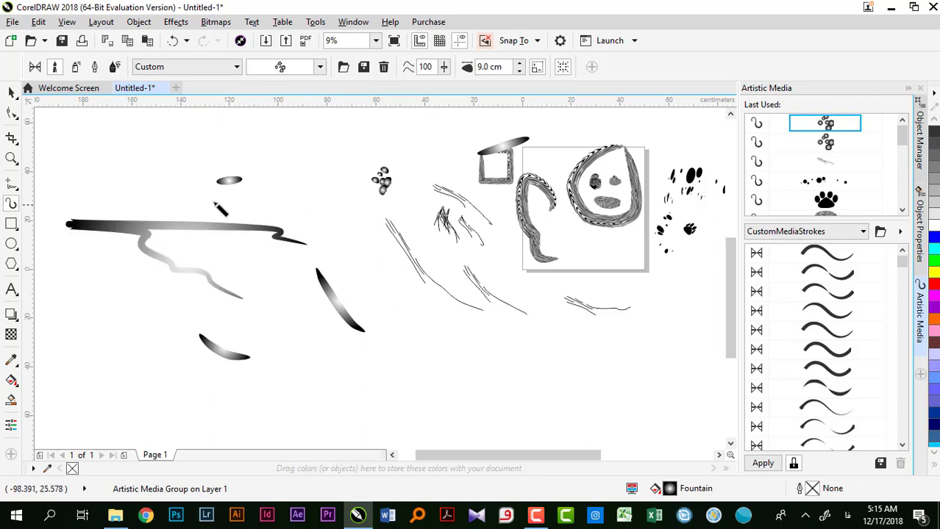
Step: Select one of the drawn strokes for inspection and move the circle group about 31 cm to the left
key(space)
click(142, 232)
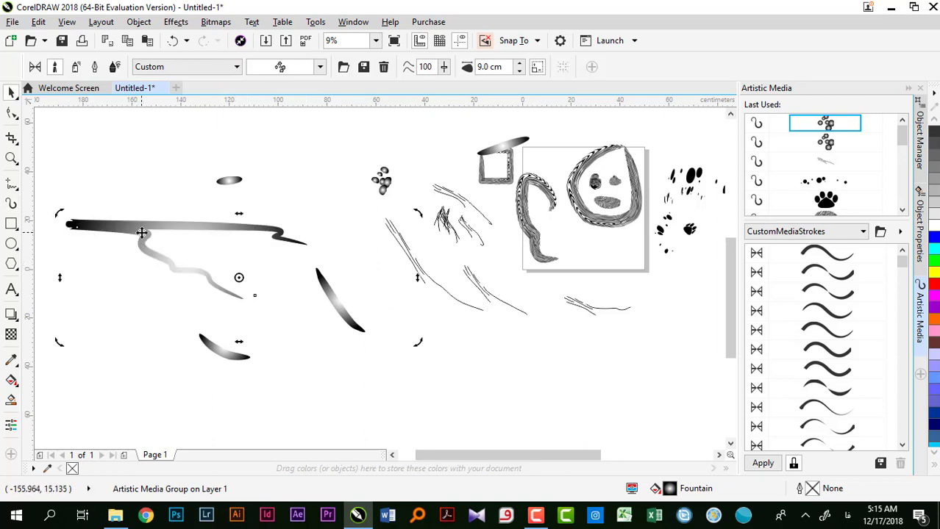
ctrl+click(222, 182)
scroll(225, 184, up, 5)
scroll(277, 183, down, 3)
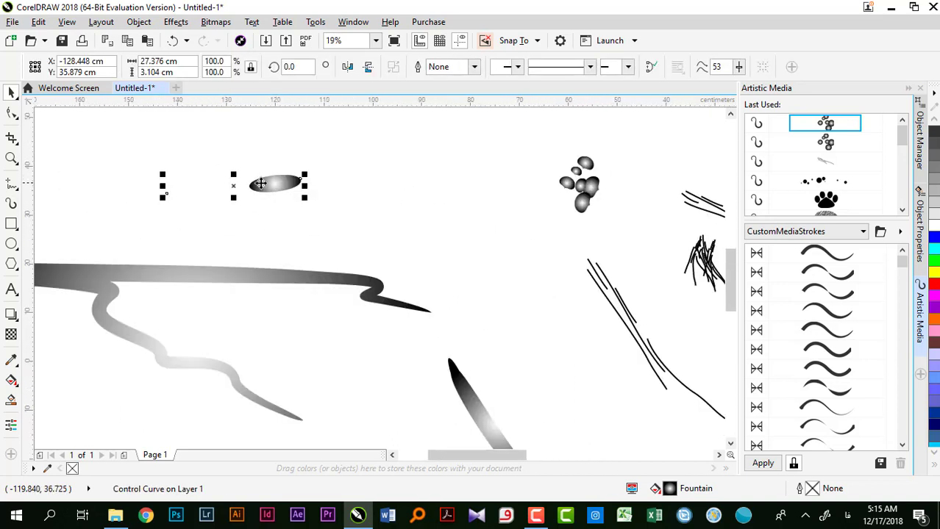
drag(592, 184, 449, 181)
scroll(451, 181, up, 3)
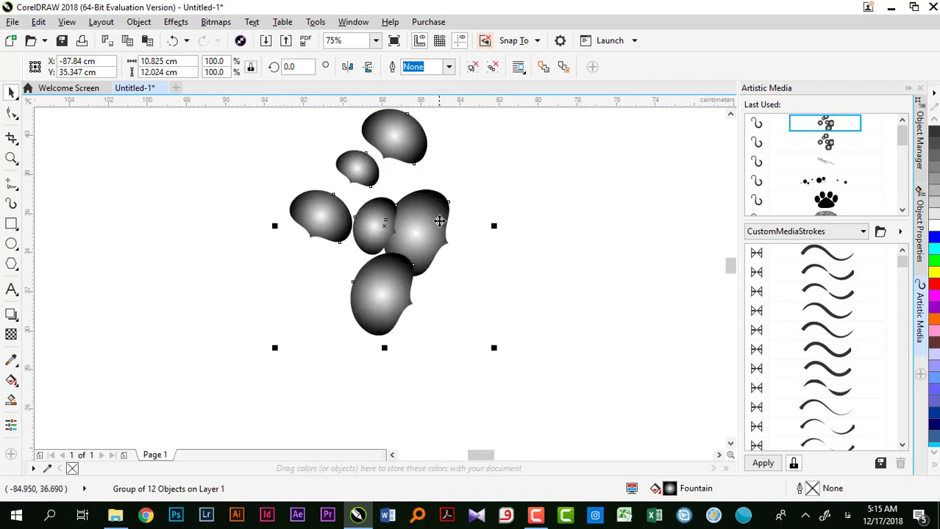
scroll(439, 222, down, 5)
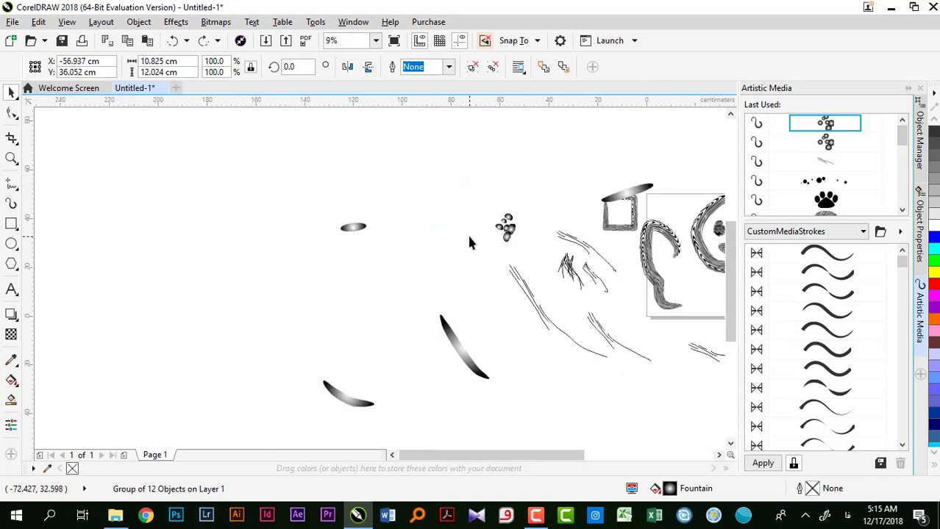
Step: Undo the brushstroke applied to the circle group and move the group about 15 cm to the left
click(470, 243)
click(515, 239)
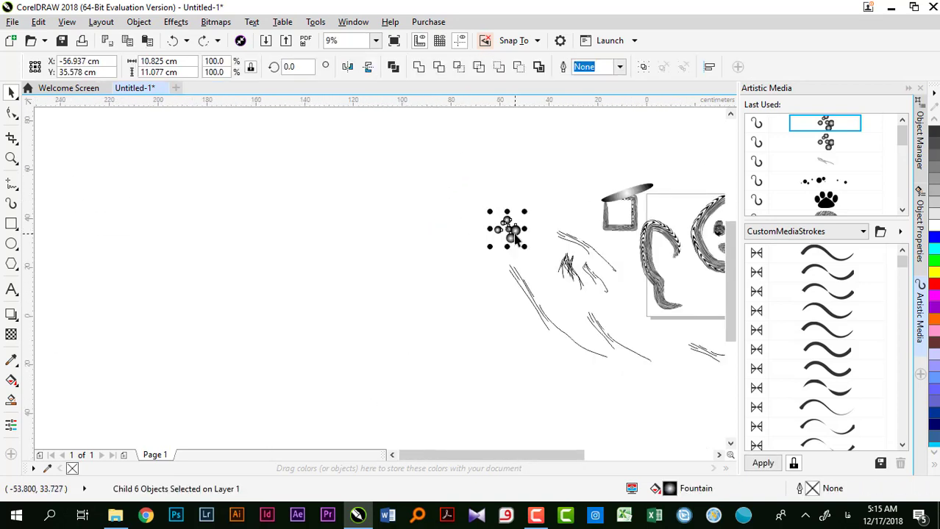
scroll(517, 236, up, 2)
drag(495, 228, 358, 211)
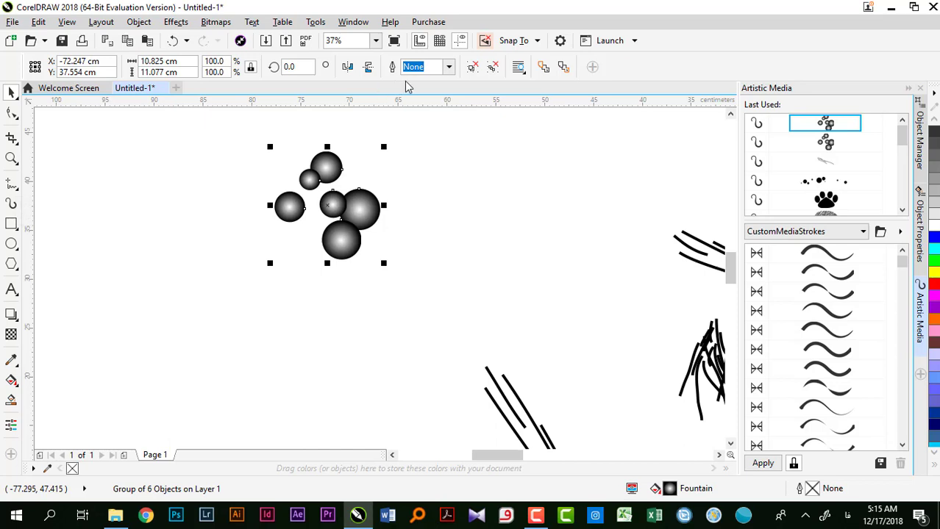
Step: Ungroup the six gradient circles, combine them into a single curve and shift it slightly down and right
click(474, 67)
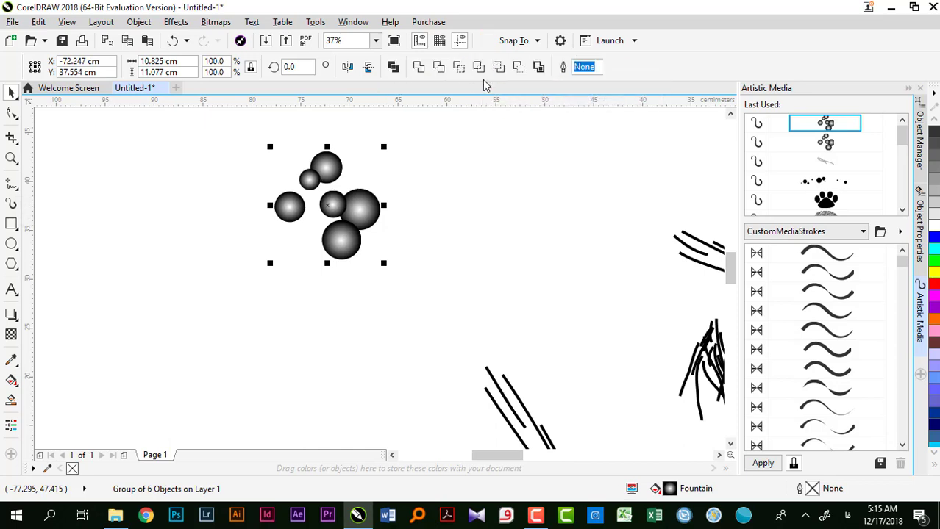
key(ctrl+l)
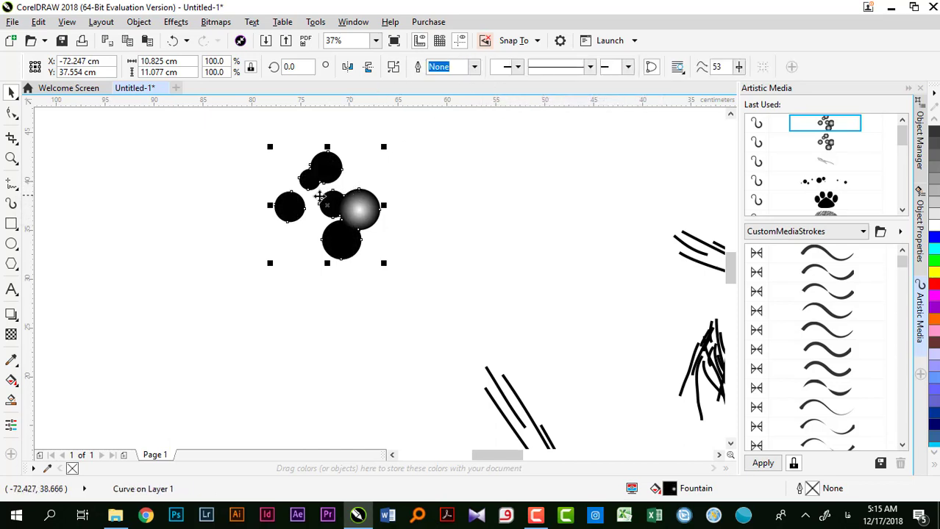
drag(321, 200, 337, 234)
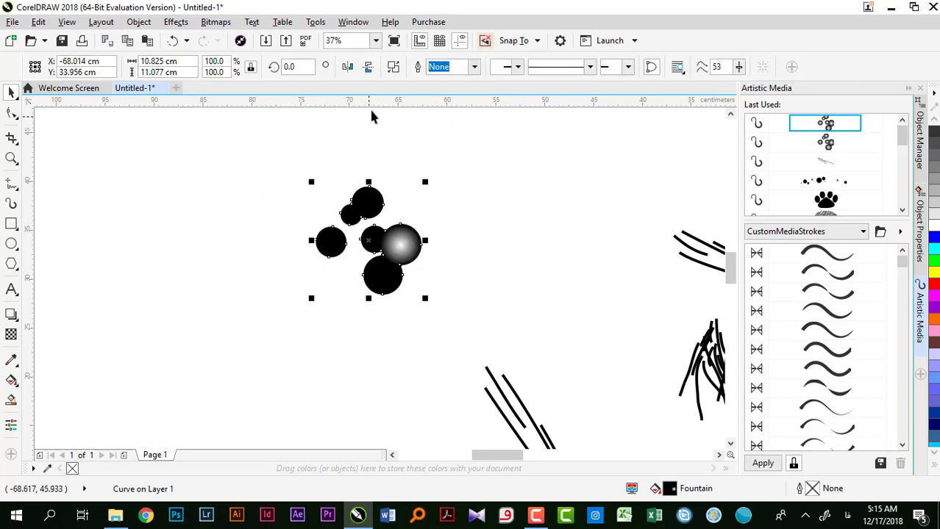
Step: Save the combined circle curve as custom Artistic Media brushstroke file 4
click(919, 146)
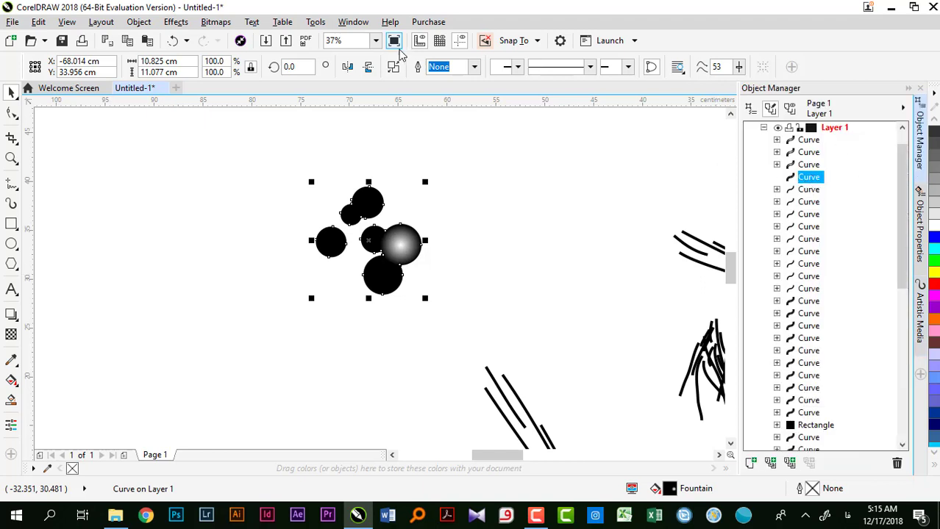
click(11, 204)
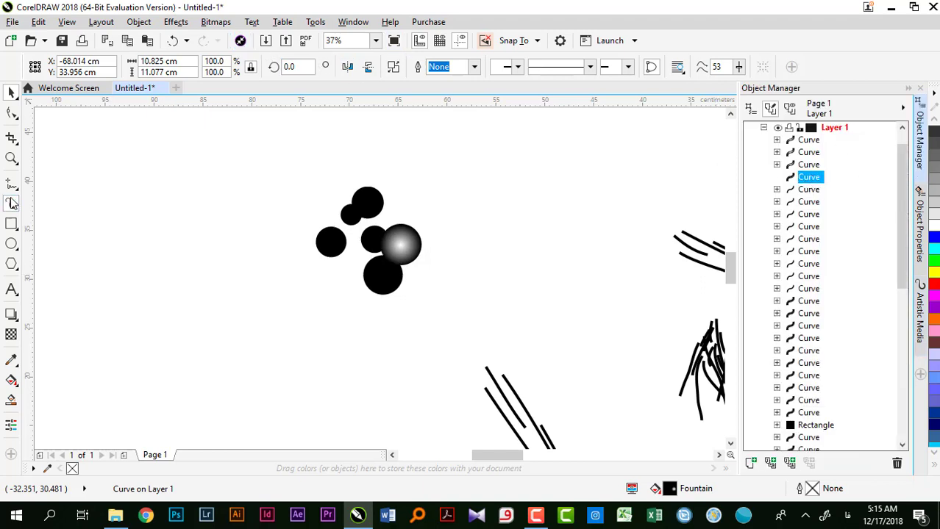
click(363, 67)
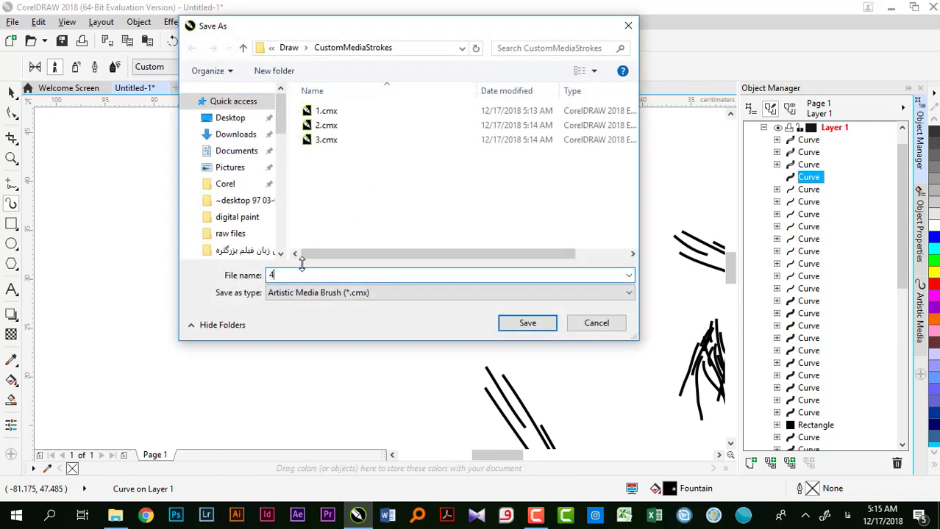
click(500, 324)
Step: Choose the newly saved combined-circle brushstroke and draw a stroke with it across the area above the circles
click(272, 68)
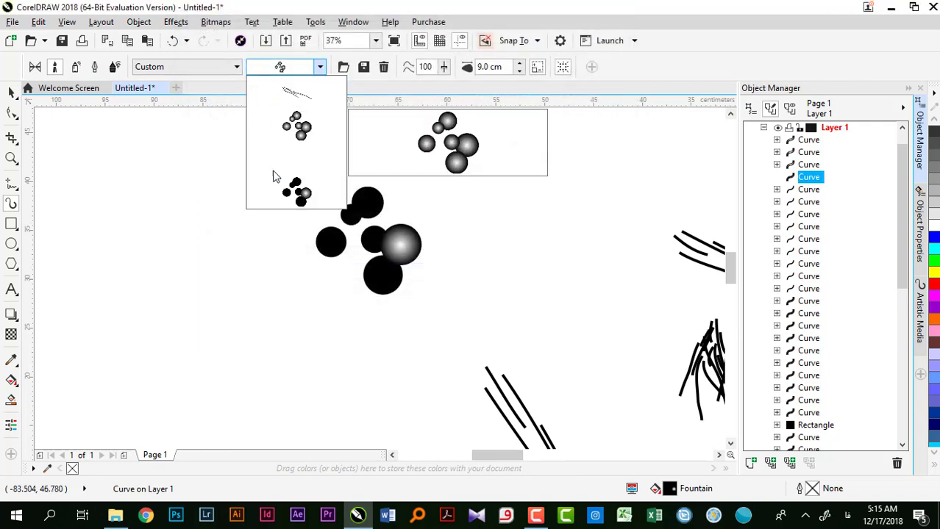
click(278, 193)
mouse_move(133, 194)
mouse_down()
mouse_move(203, 178)
mouse_move(428, 171)
mouse_up()
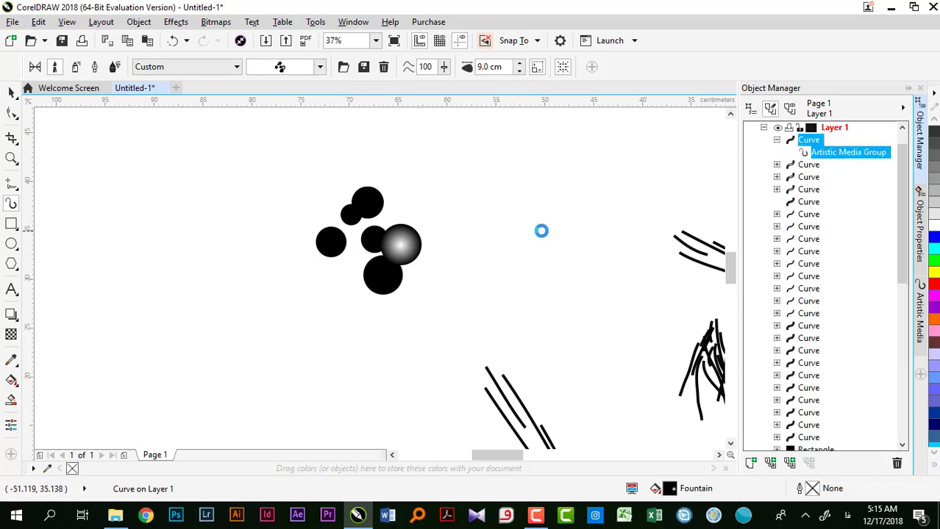
scroll(427, 381, down, 5)
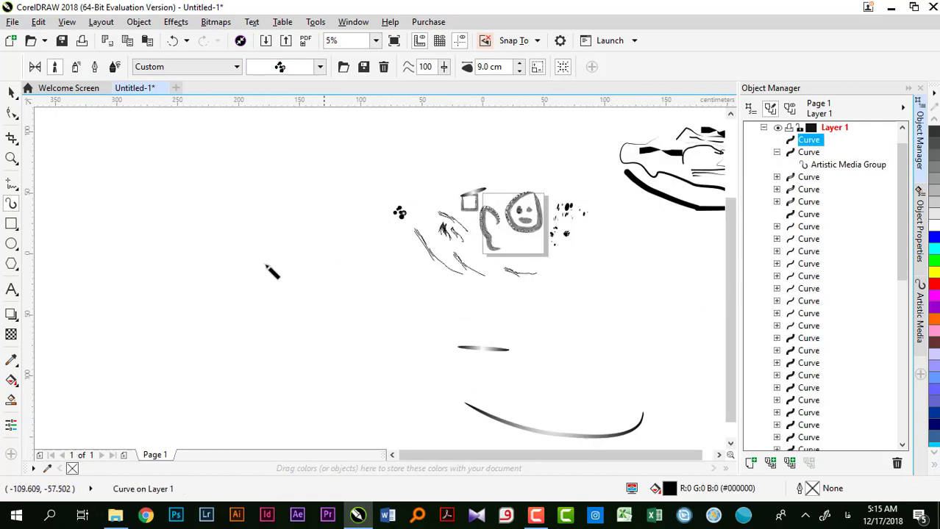
Step: Delete all artwork and draw two freehand strokes near the page with the combined-circle brushstroke
double_click(11, 92)
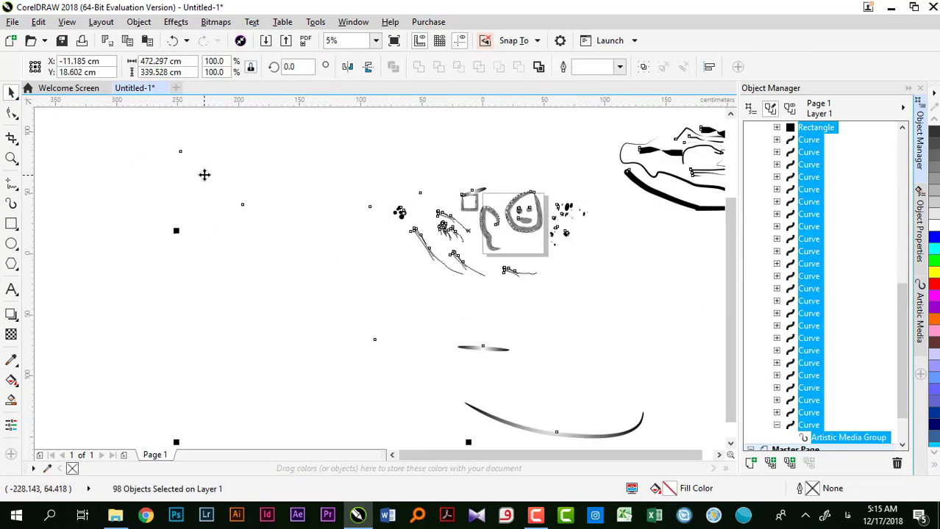
key(Delete)
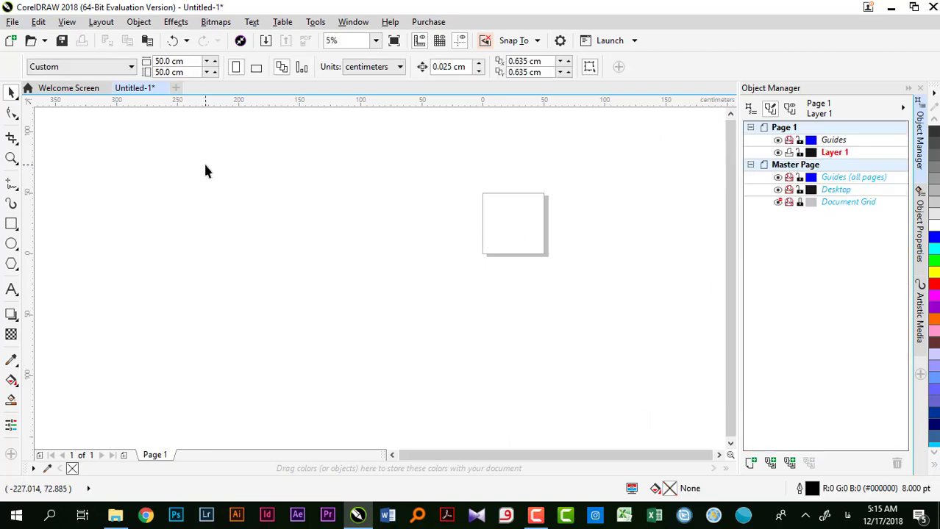
click(11, 204)
drag(243, 161, 361, 189)
scroll(342, 164, down, 3)
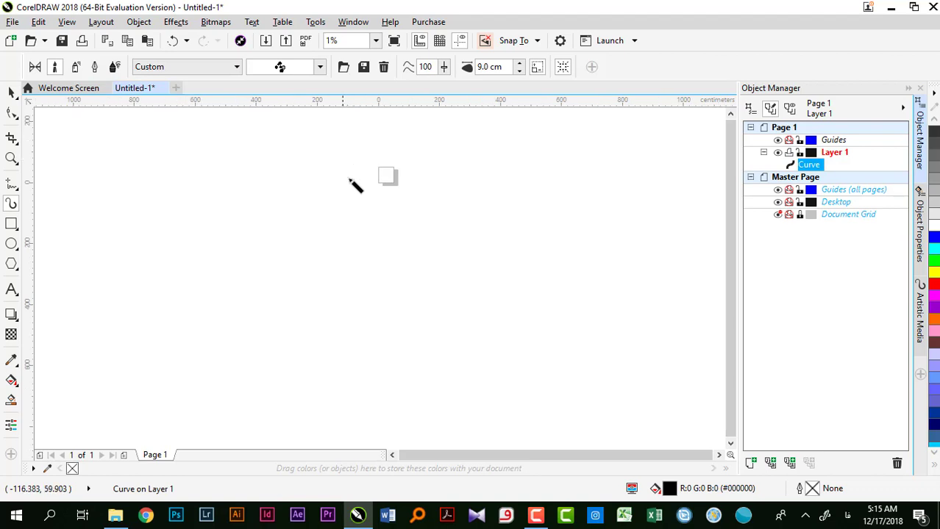
scroll(397, 155, up, 3)
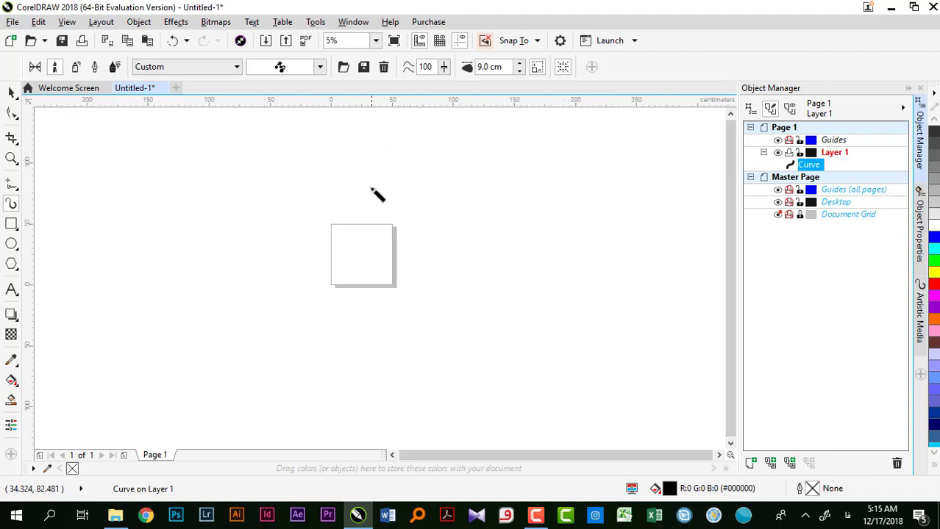
scroll(371, 191, up, 1)
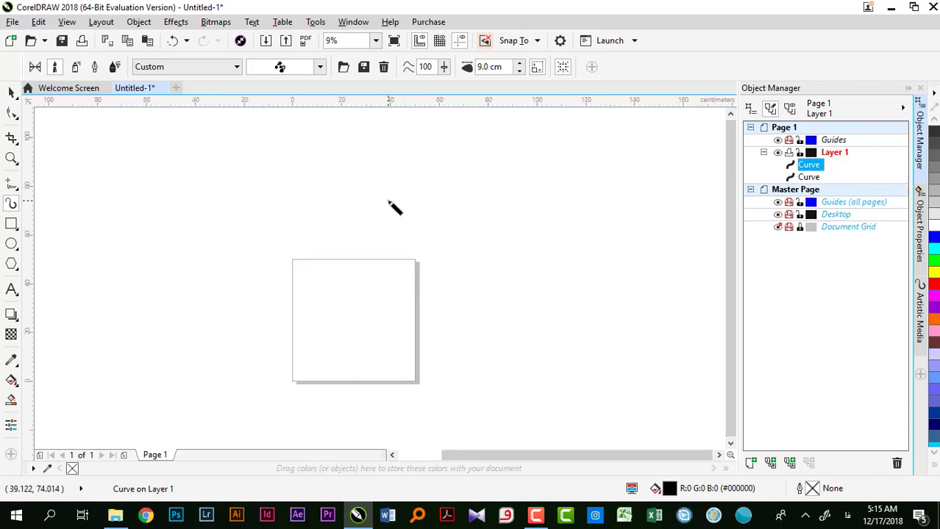
Step: Color the last drawn curve's fill and outline green (#00FF00) and delete the curve
key(space)
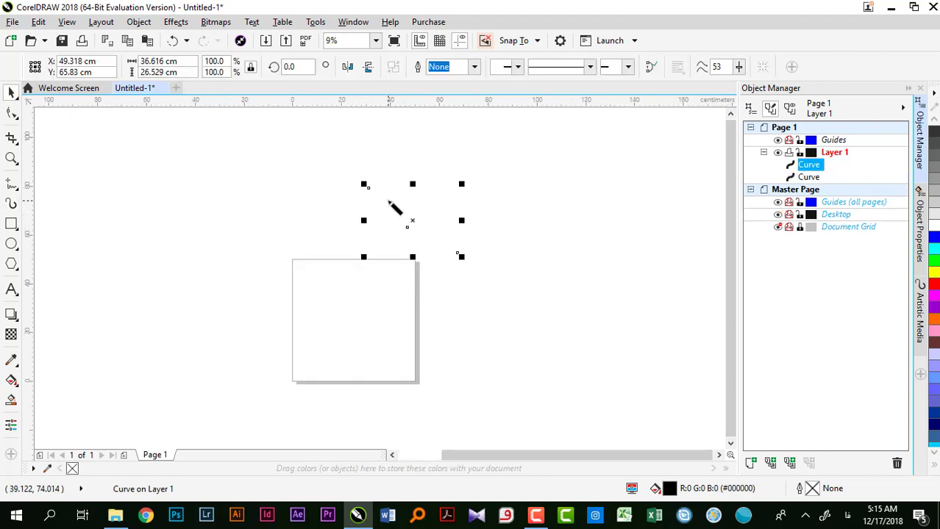
click(933, 261)
right_click(935, 262)
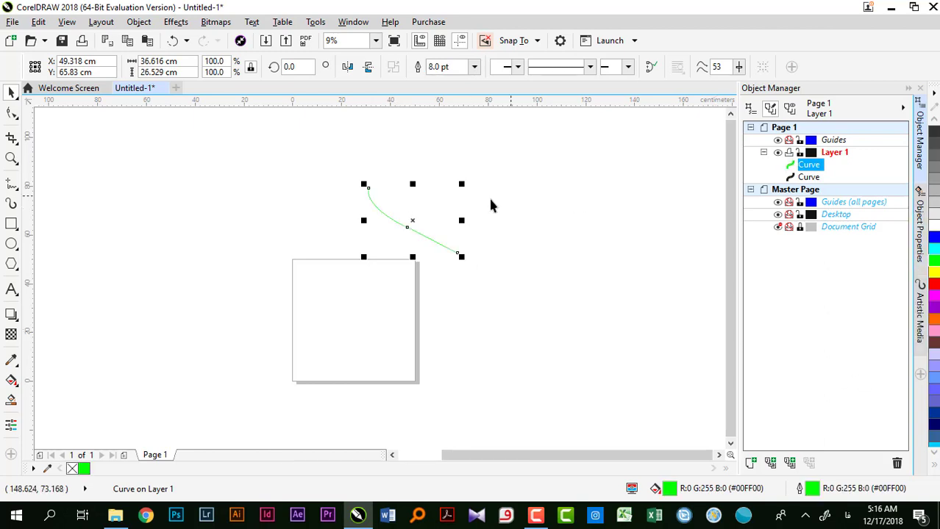
scroll(432, 202, up, 2)
drag(217, 143, 557, 318)
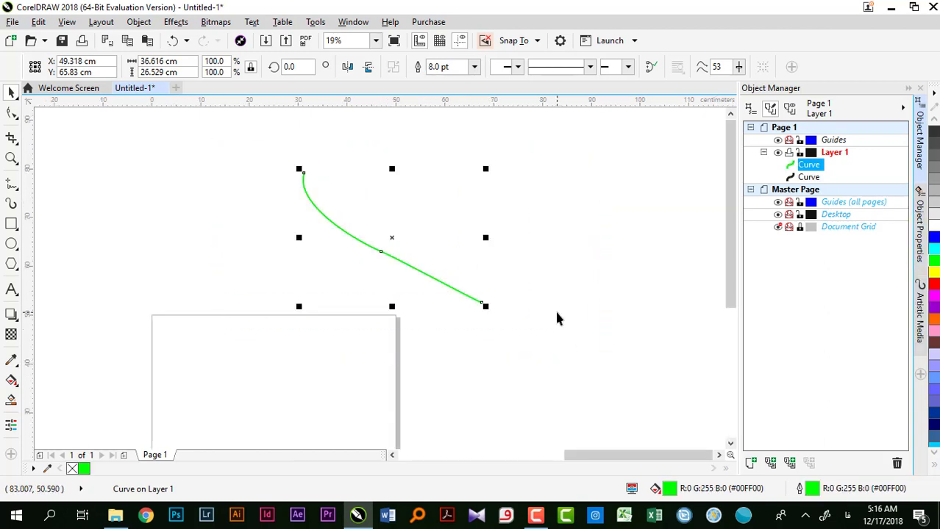
key(Delete)
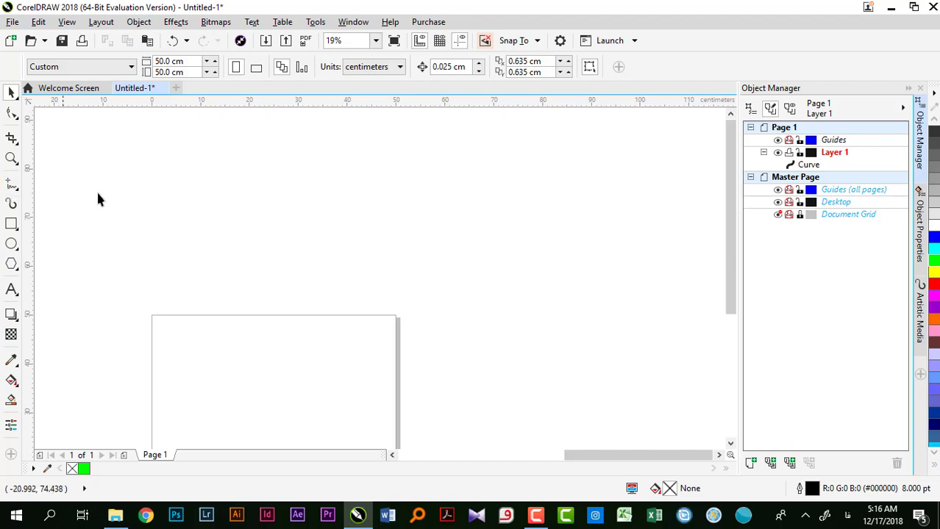
Step: Undo the latest edits back through the deletion of all artwork
scroll(261, 245, down, 4)
key(ctrl+z)
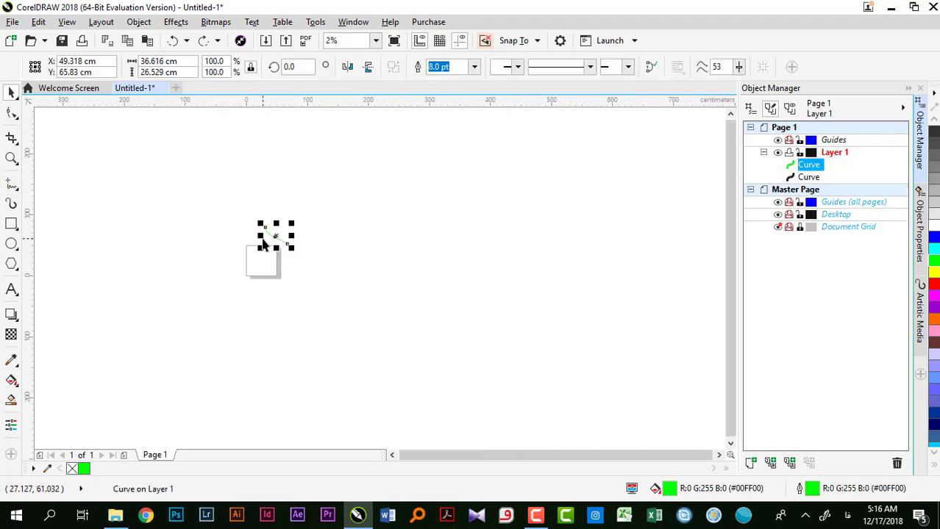
key(ctrl+z)
key(ctrl+shift+z)
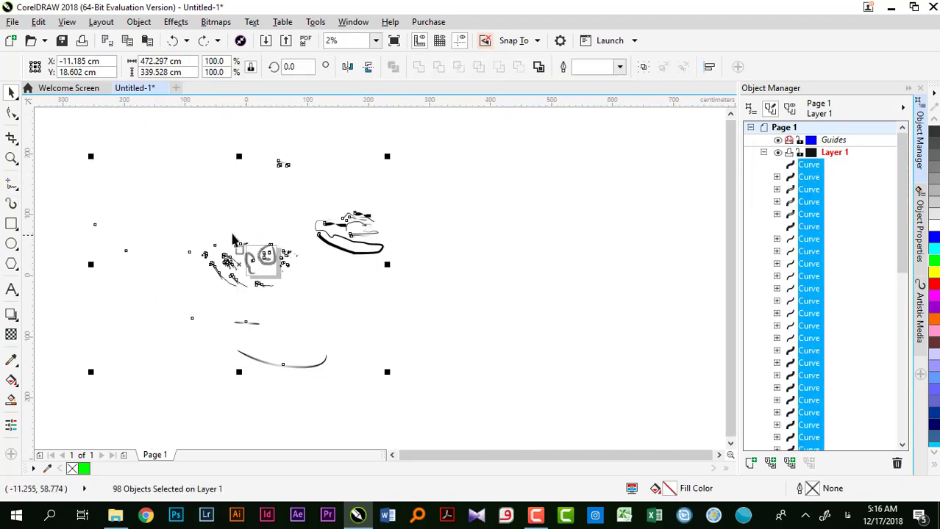
Step: Select the combined circle curve left of the page and examine its gradient fill up close
click(199, 248)
scroll(198, 262, up, 3)
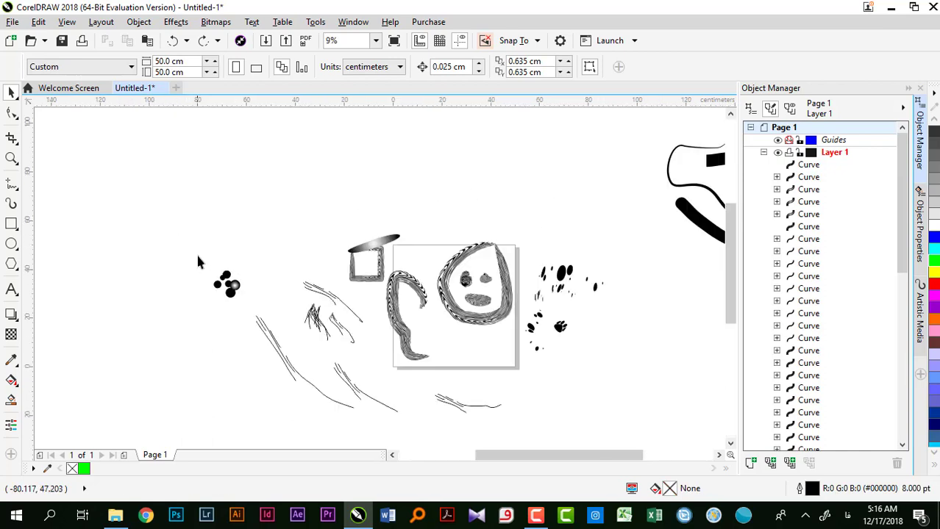
click(229, 292)
scroll(212, 288, up, 5)
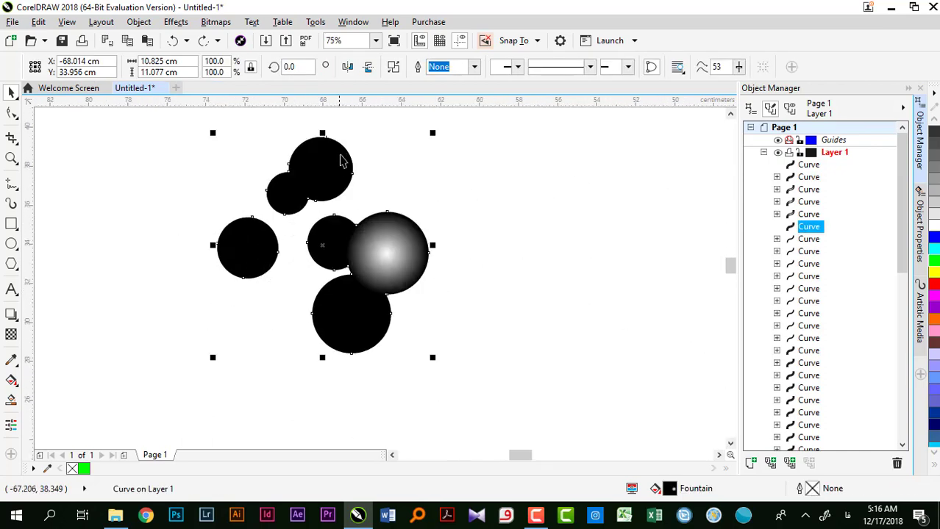
scroll(353, 247, down, 6)
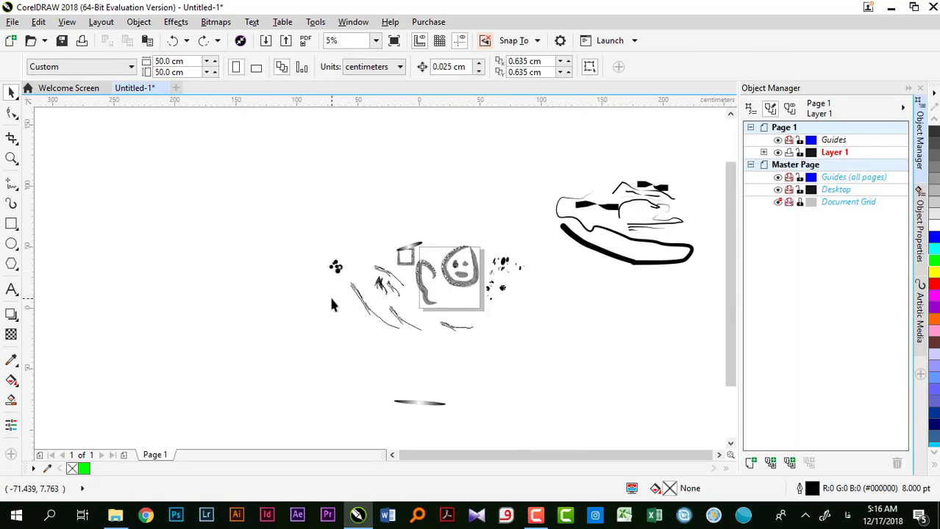
Step: Ungroup the six gradient circles left of the page and give them all a uniform red fill (#FF0000)
scroll(323, 268, up, 4)
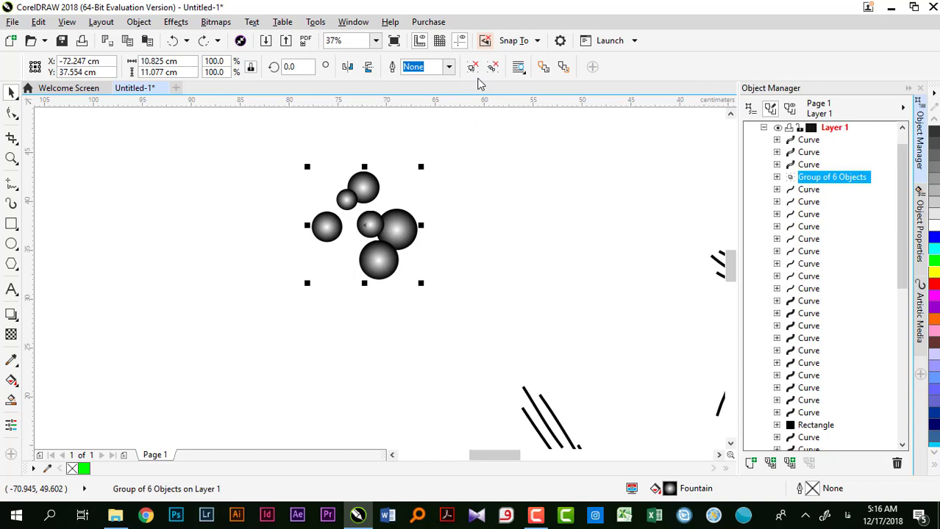
key(ctrl+u)
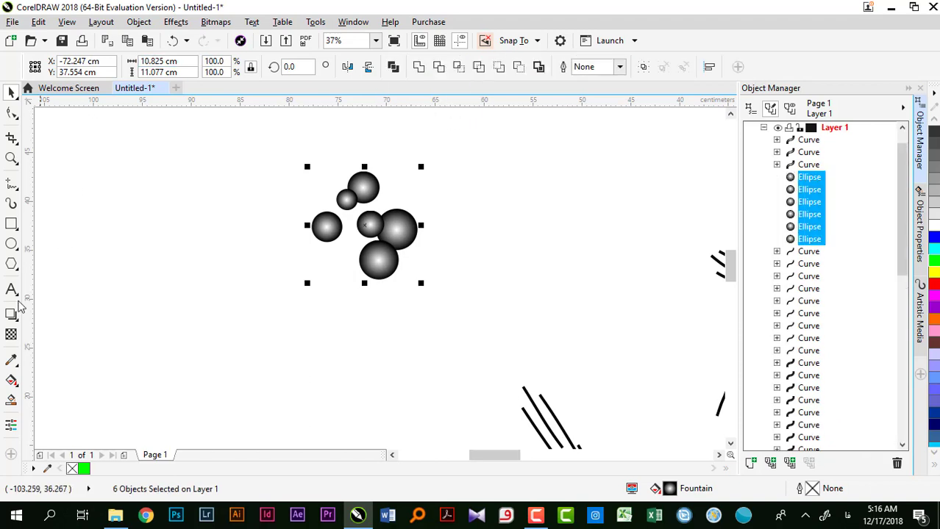
click(11, 381)
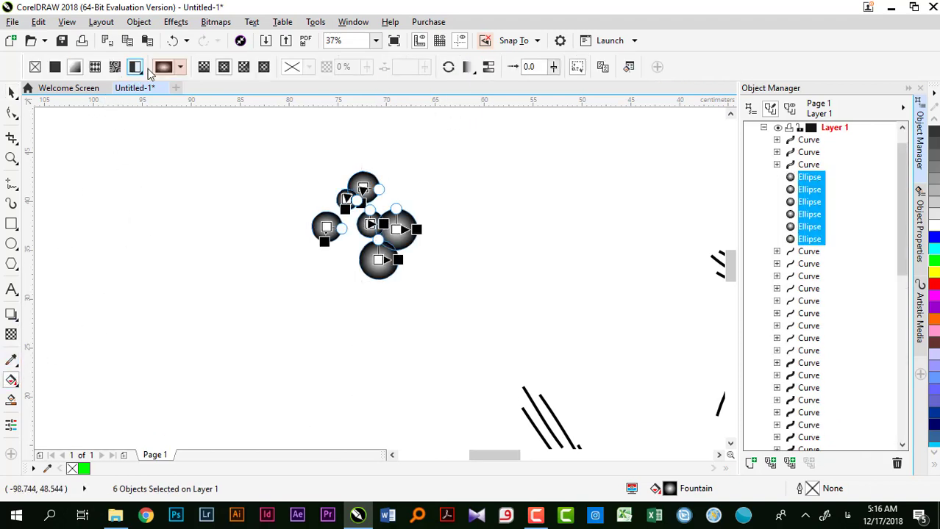
click(54, 67)
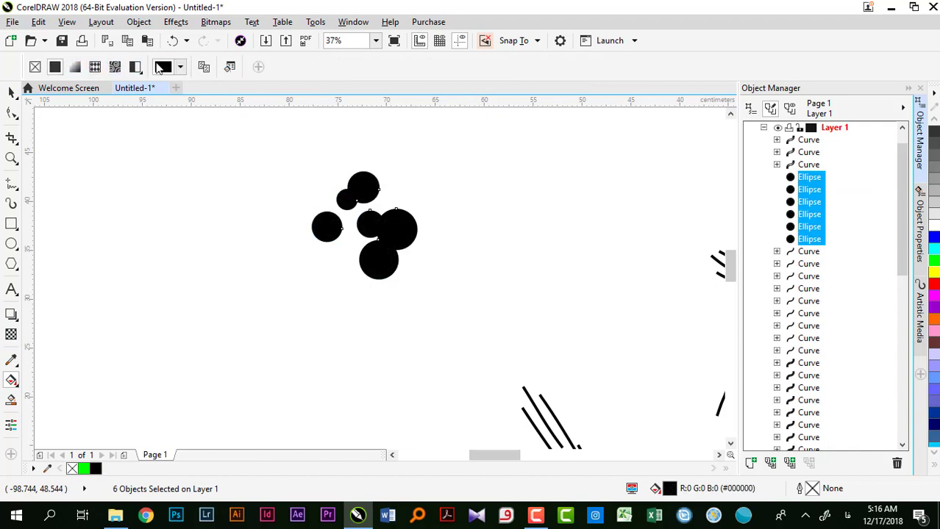
click(180, 67)
drag(224, 166, 259, 137)
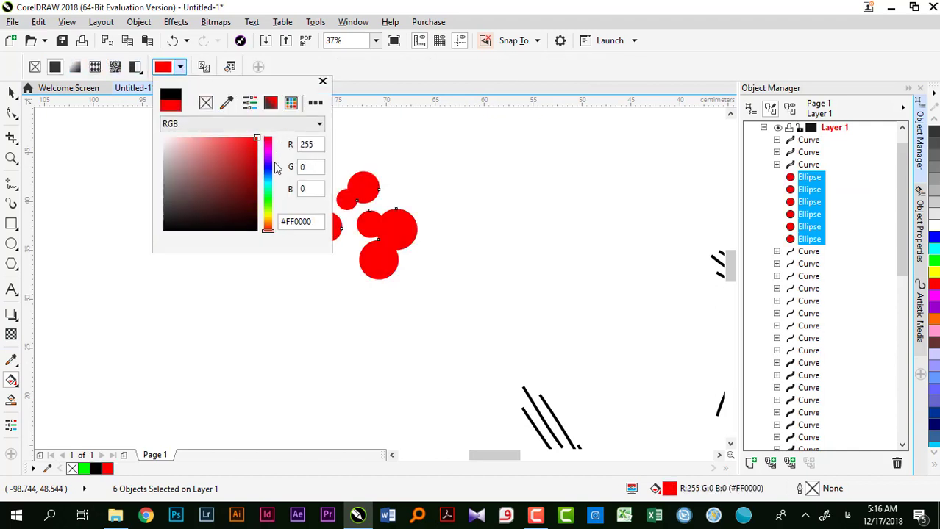
click(435, 164)
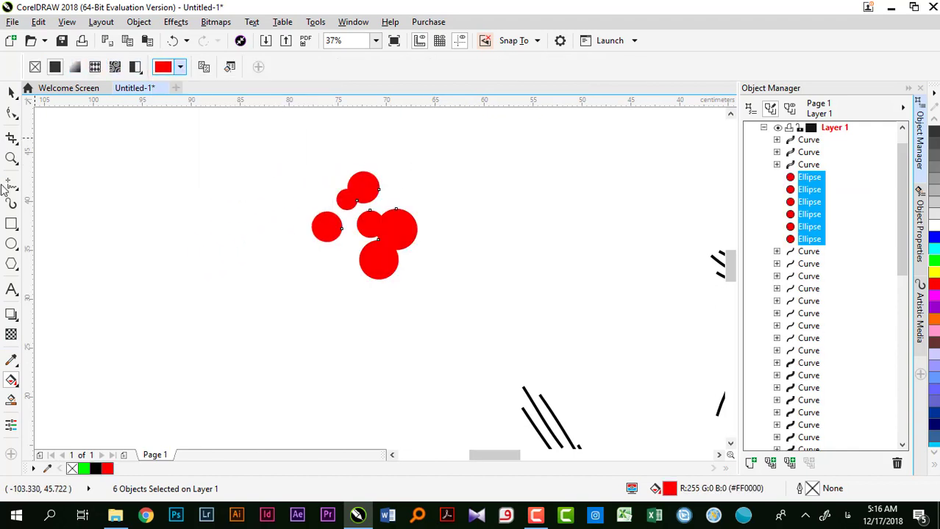
Step: Save the six red circles as a custom Artistic Media brushstroke named 5 in the CustomMediaStrokes folder
click(12, 204)
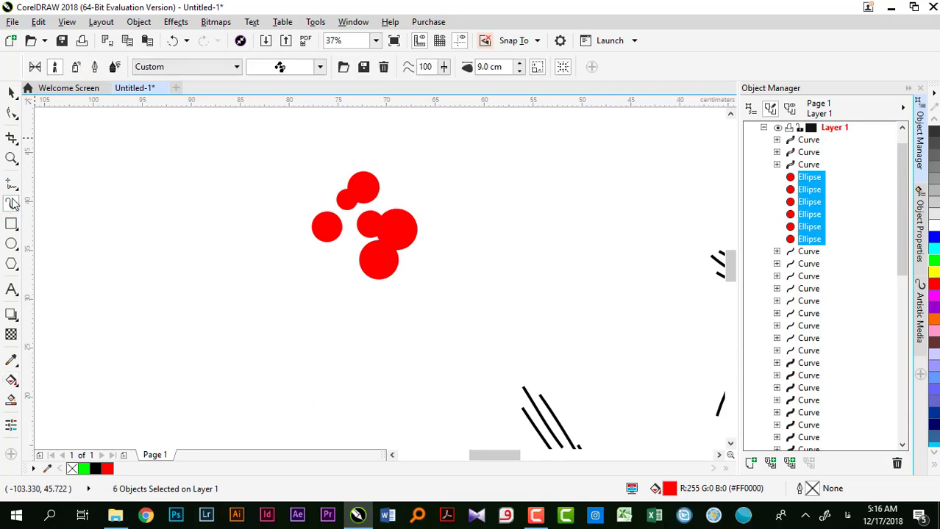
click(362, 68)
text(5)
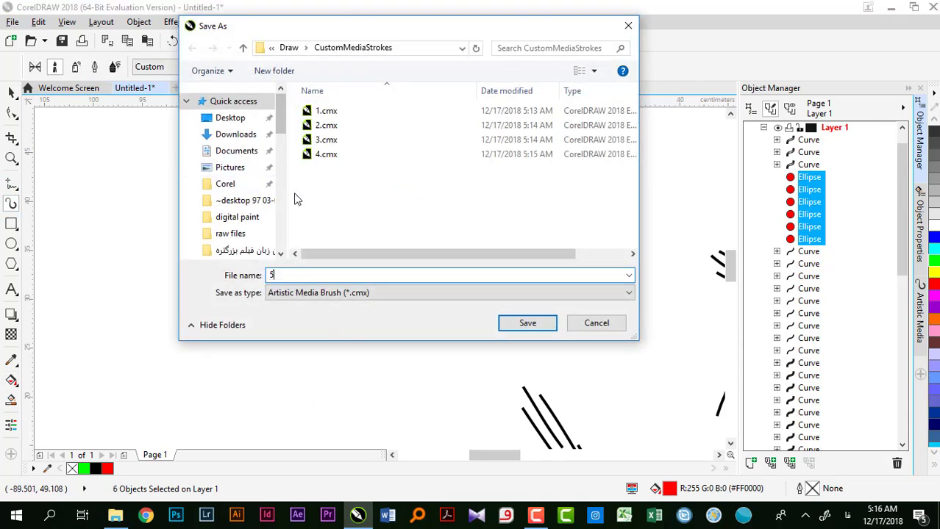
click(527, 323)
Step: Choose the custom red-circle brushstroke and paint three freehand strokes around and above the circles
click(287, 67)
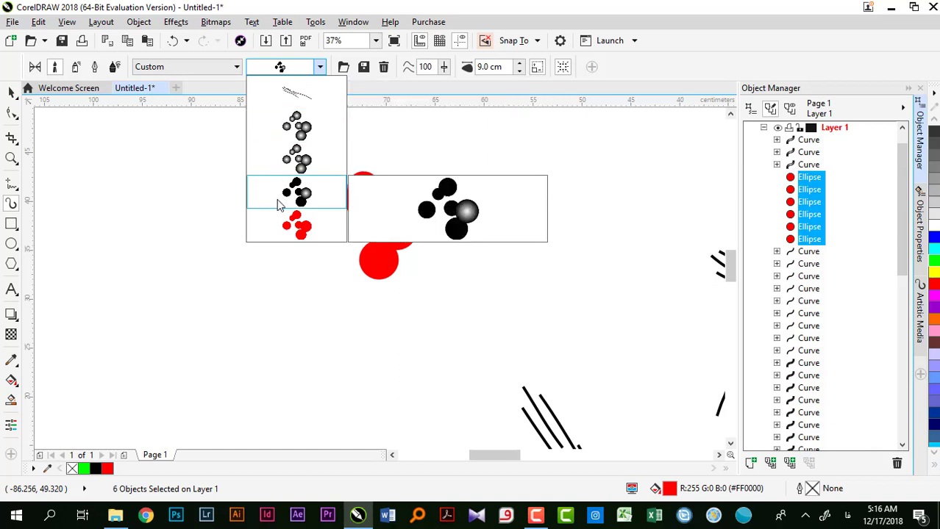
click(261, 229)
mouse_move(176, 243)
mouse_down()
mouse_move(206, 280)
mouse_move(380, 352)
mouse_move(440, 353)
mouse_up()
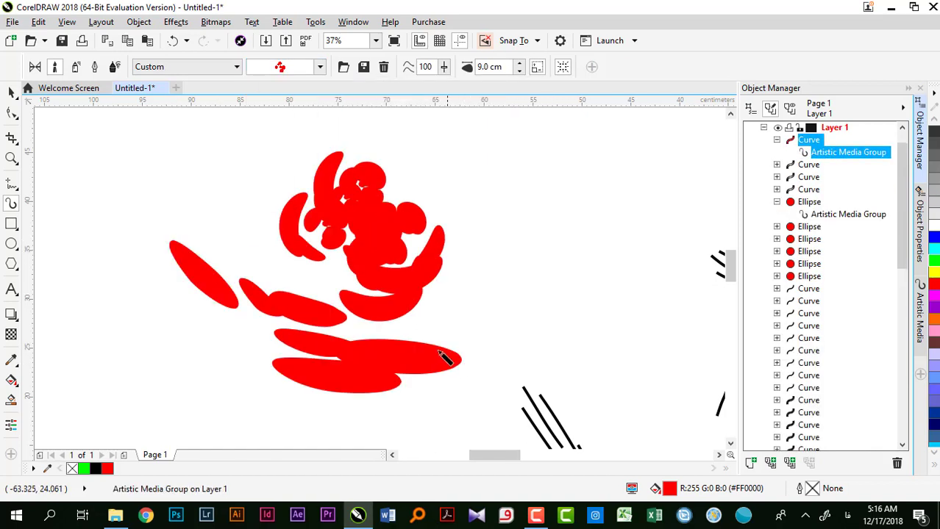
scroll(439, 354, down, 5)
mouse_move(251, 234)
mouse_down()
mouse_move(331, 210)
mouse_move(498, 211)
mouse_up()
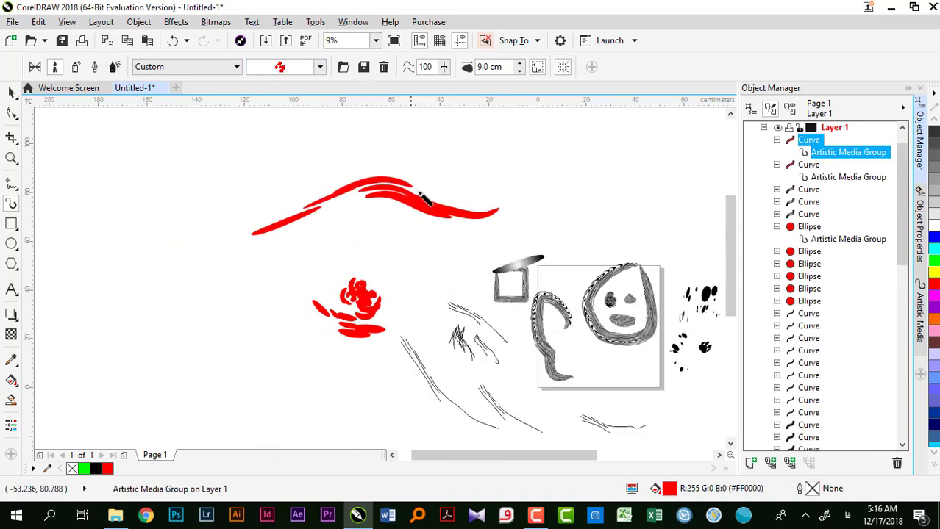
drag(362, 219, 487, 241)
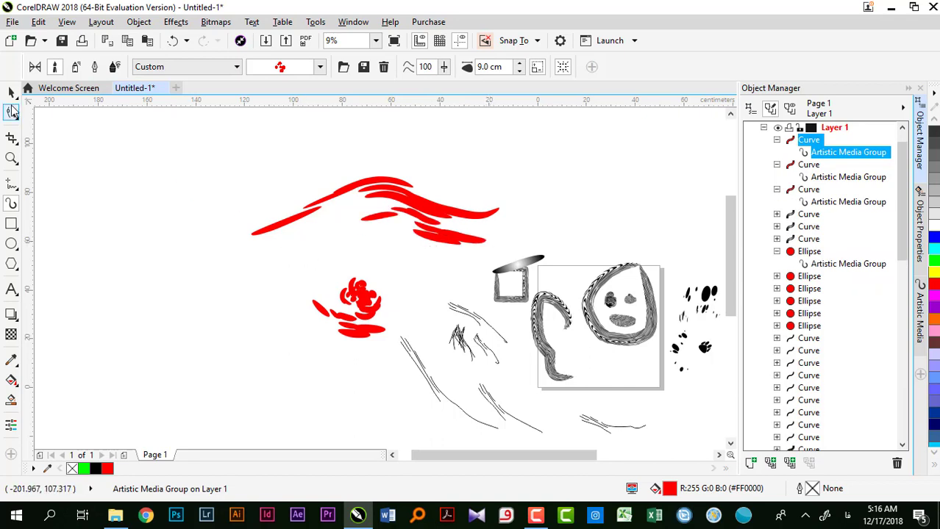
Step: Select and delete all artwork in the document, leaving the empty page fitted in view
click(11, 92)
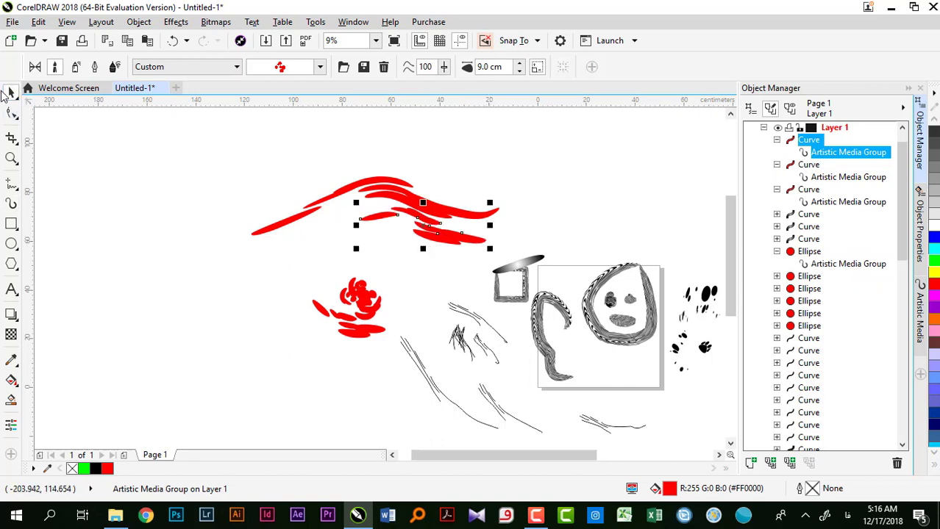
double_click(10, 92)
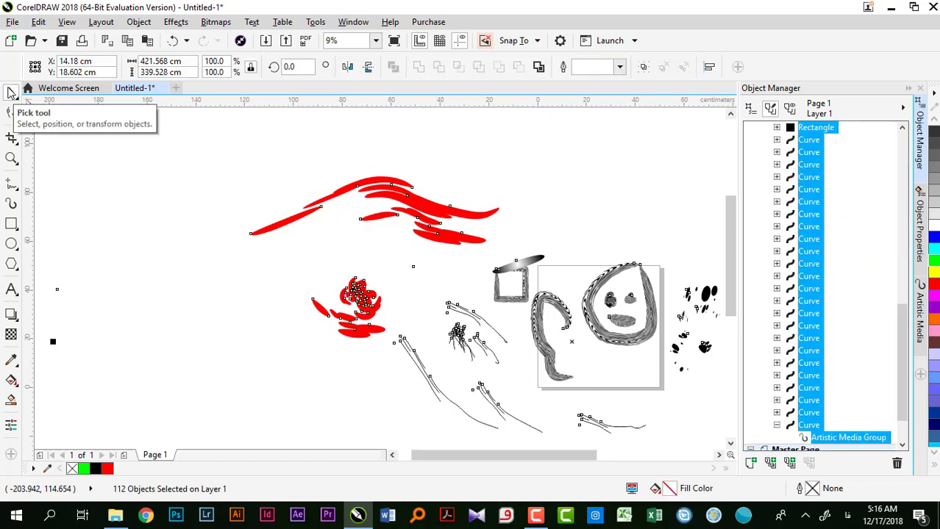
key(Delete)
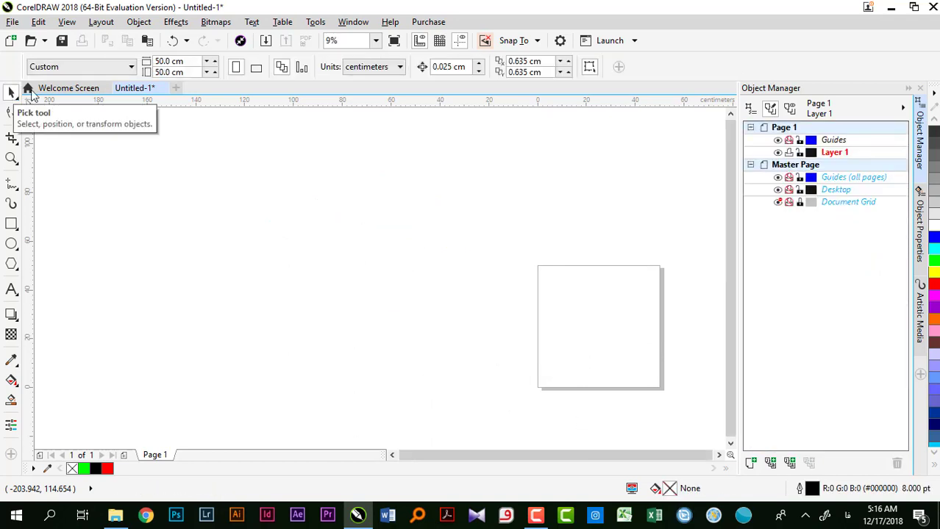
key(shift+F4)
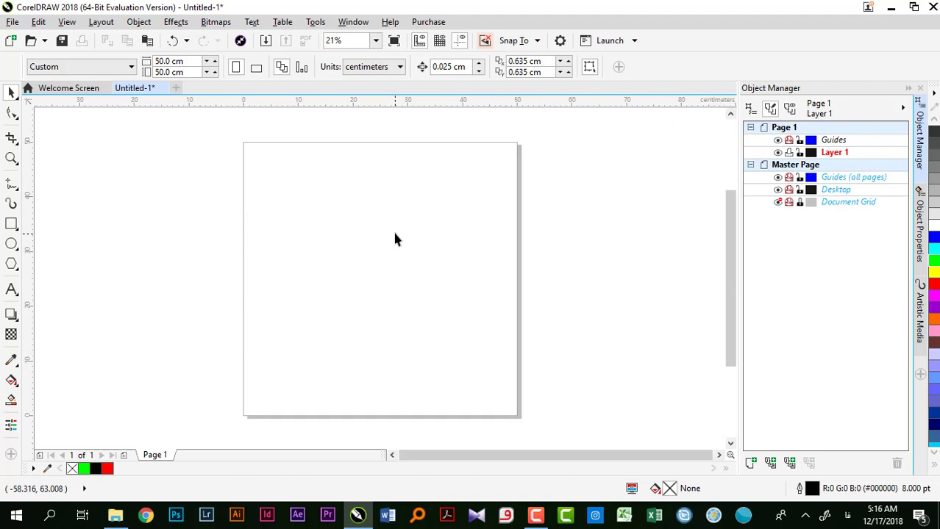
Step: Set Artistic Media to Sprayer mode with the Footprint category and draw two wavy freehand strokes about 70 cm wide across the page
click(12, 204)
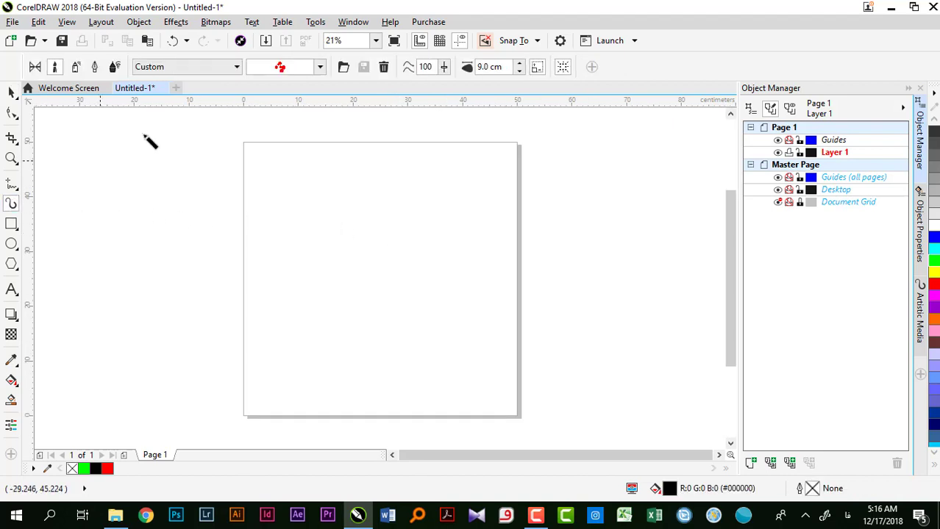
click(220, 70)
click(220, 69)
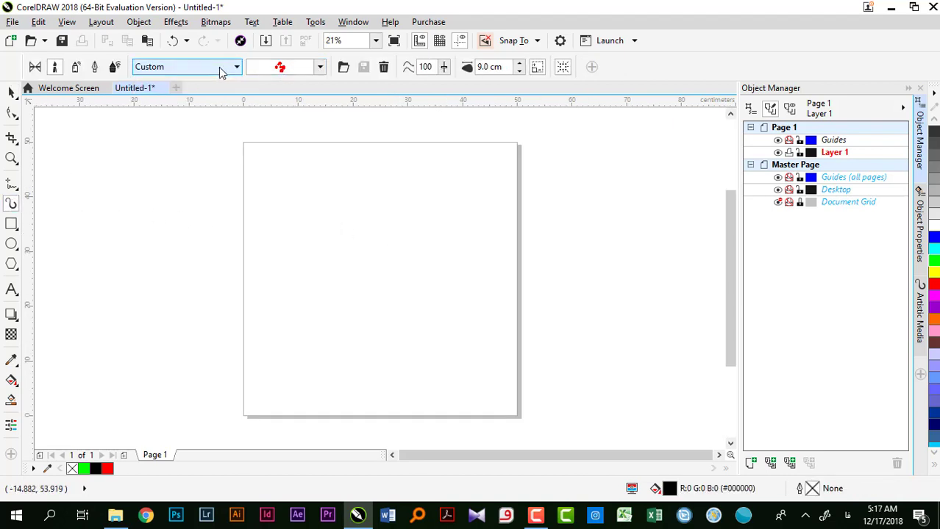
click(75, 68)
click(179, 65)
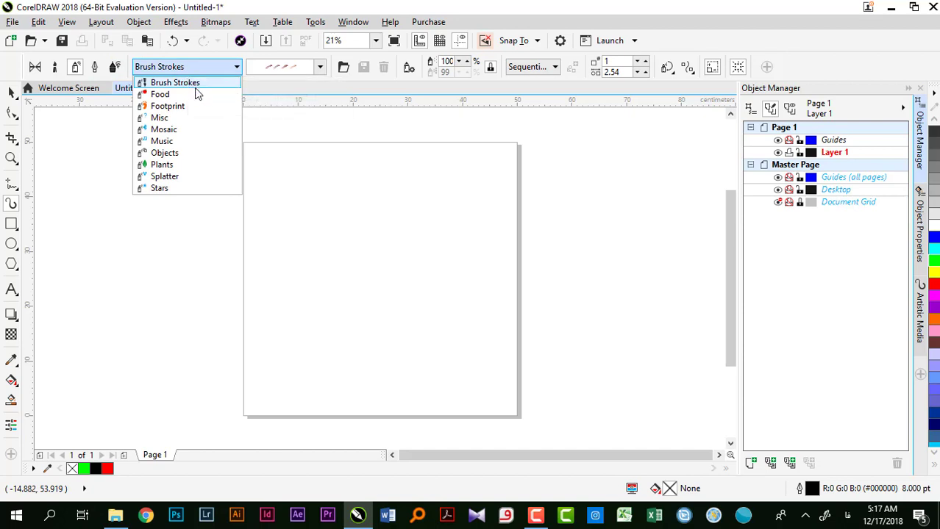
click(195, 109)
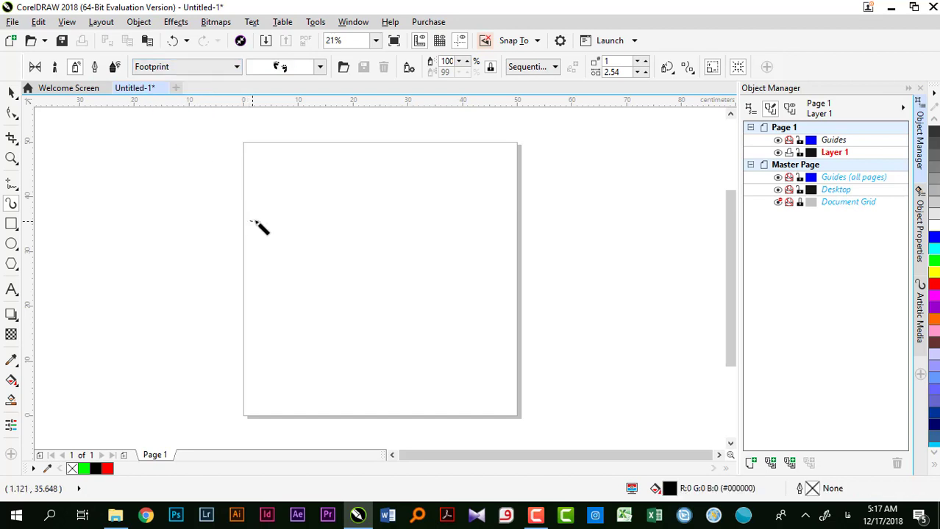
mouse_move(254, 219)
mouse_down()
mouse_move(319, 198)
mouse_move(574, 292)
mouse_move(617, 273)
mouse_up()
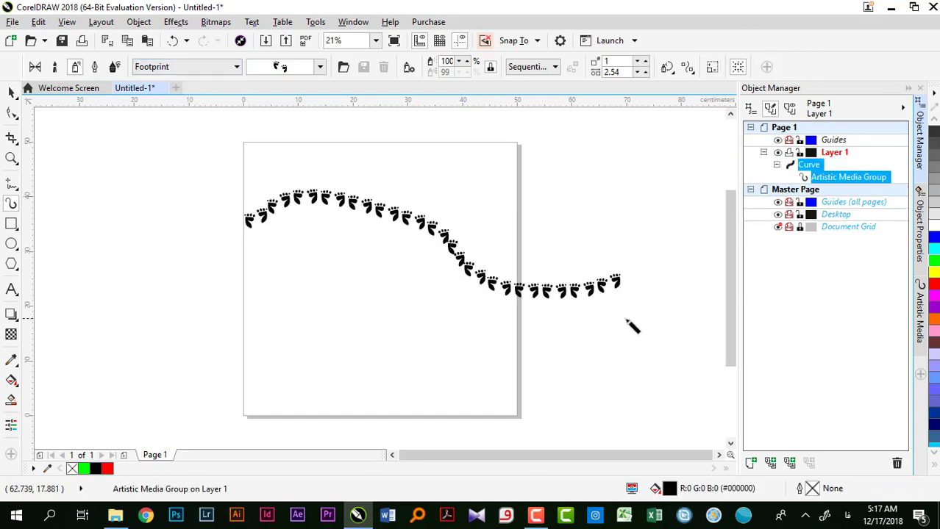
mouse_move(59, 243)
mouse_down()
mouse_move(208, 267)
mouse_move(397, 358)
mouse_up()
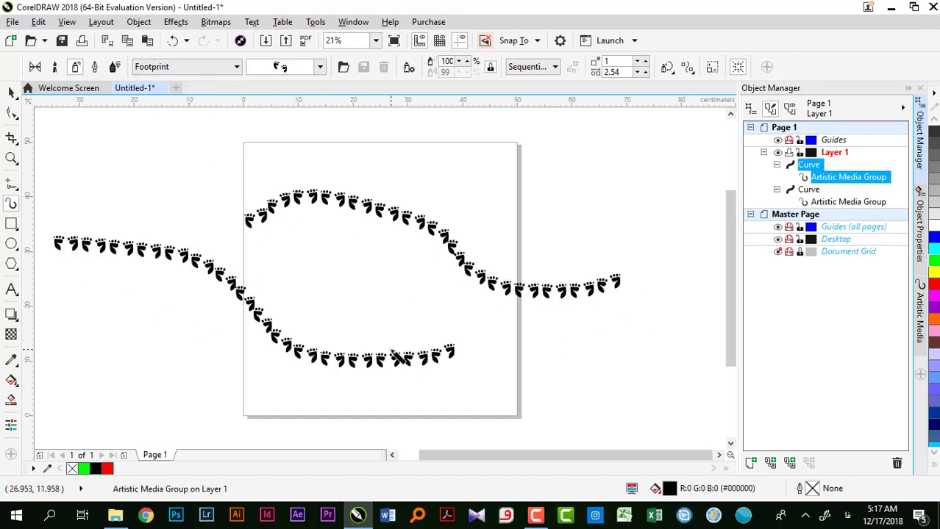
Step: Apply the bird-track footprint spray pattern to the lower stroke and set the spray category to Brush Strokes
click(321, 68)
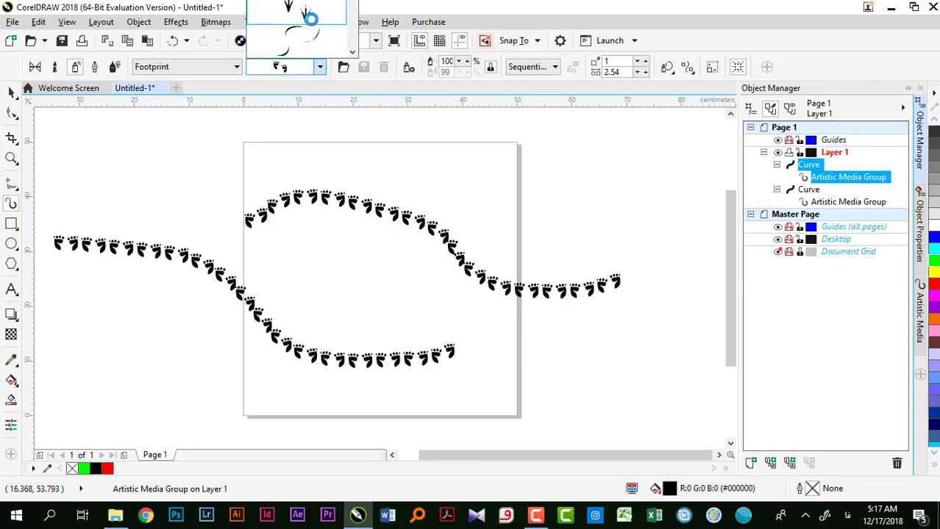
click(308, 16)
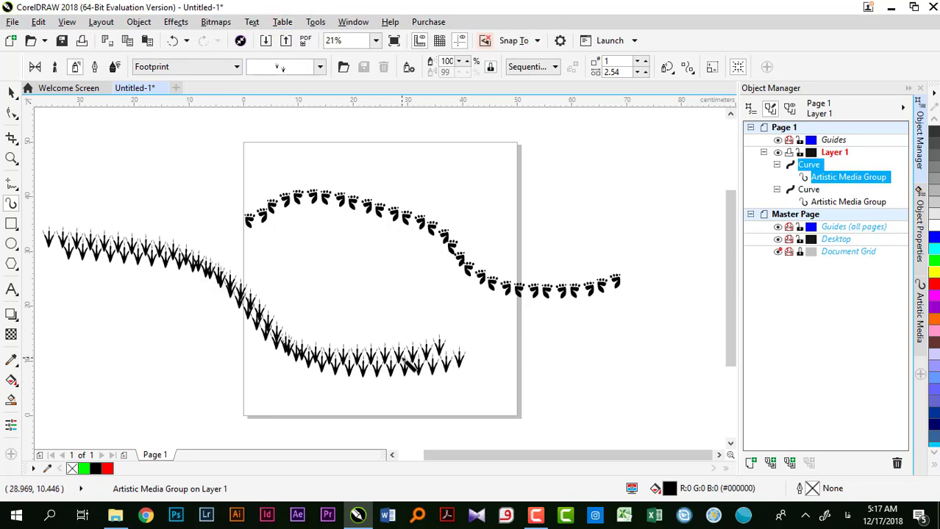
click(203, 70)
click(192, 83)
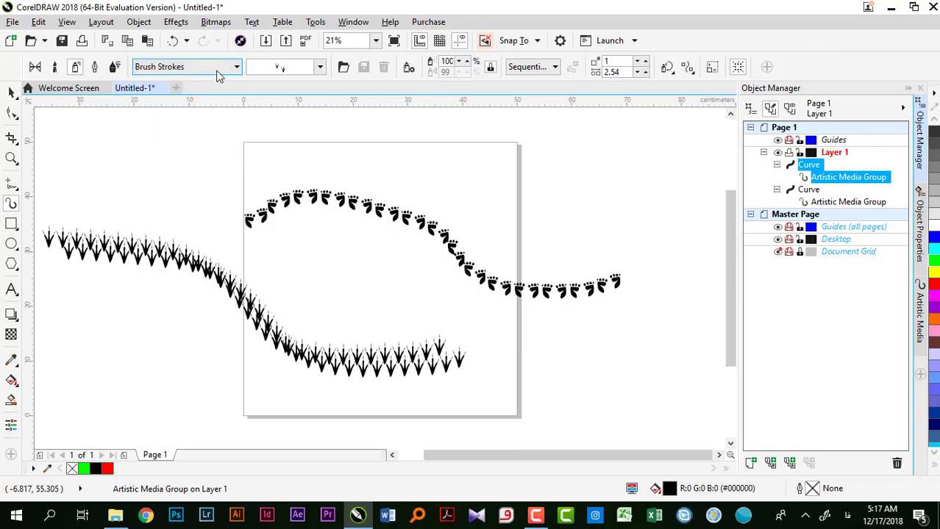
Step: Restyle the selected lower curve with the hoof-print stroke and finally the four-pointed star stroke from the CustomMediaStrokes library
click(921, 320)
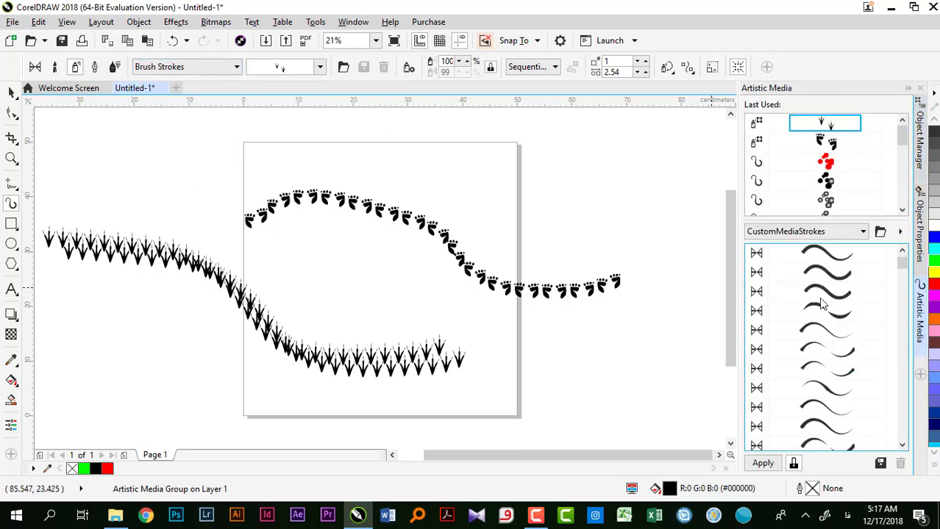
click(820, 232)
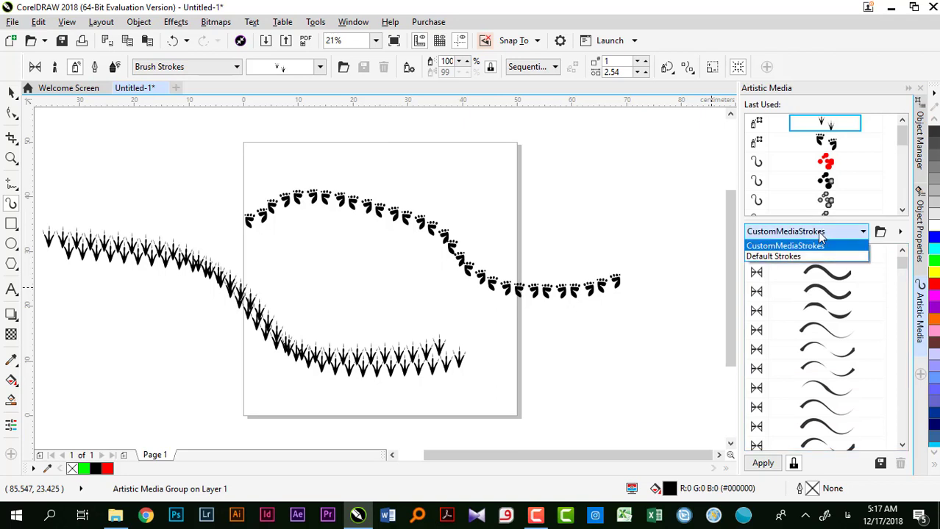
click(817, 232)
drag(903, 265, 911, 360)
click(824, 292)
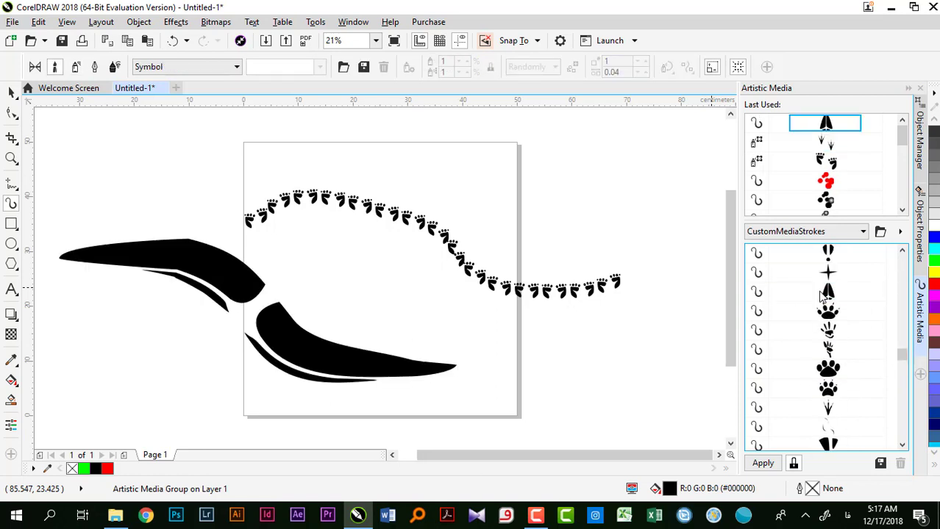
click(827, 273)
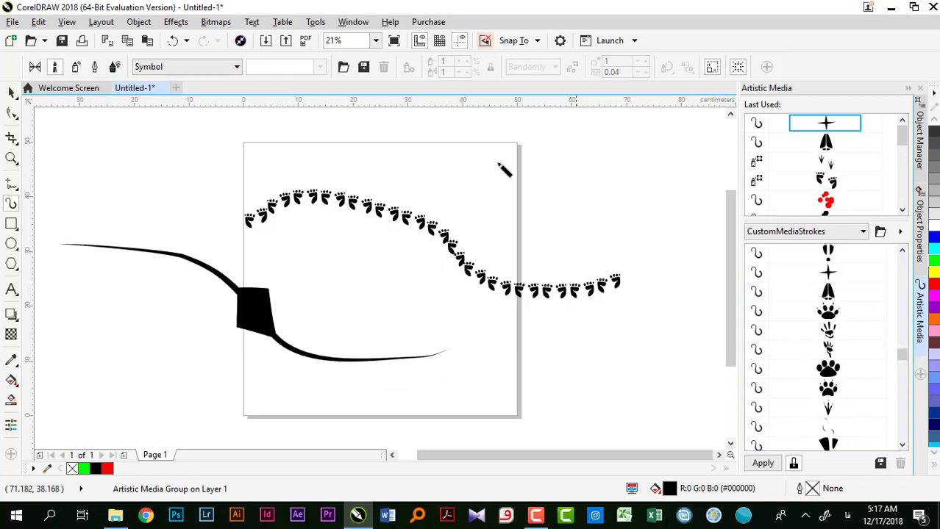
Step: Spray several freehand strokes across the artwork with the purple-pink pattern from the Brush Strokes category
click(214, 66)
click(75, 67)
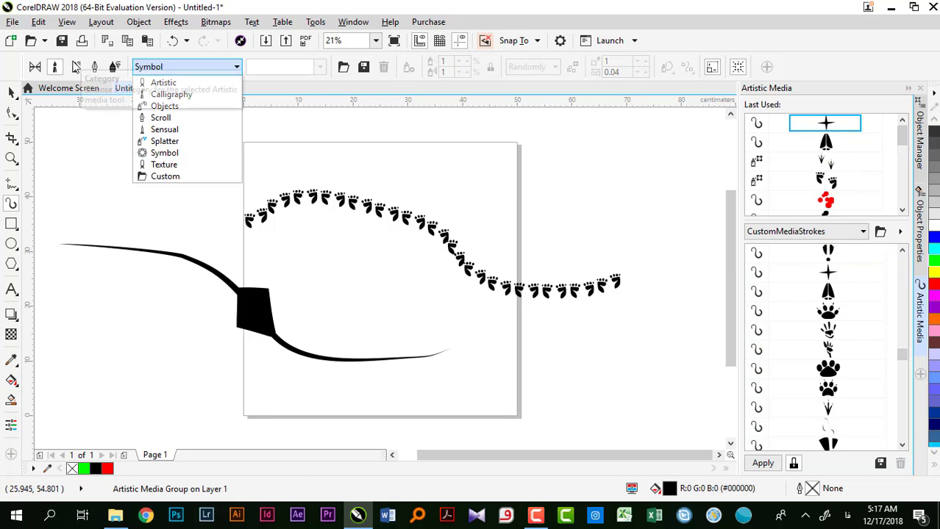
click(75, 67)
click(279, 68)
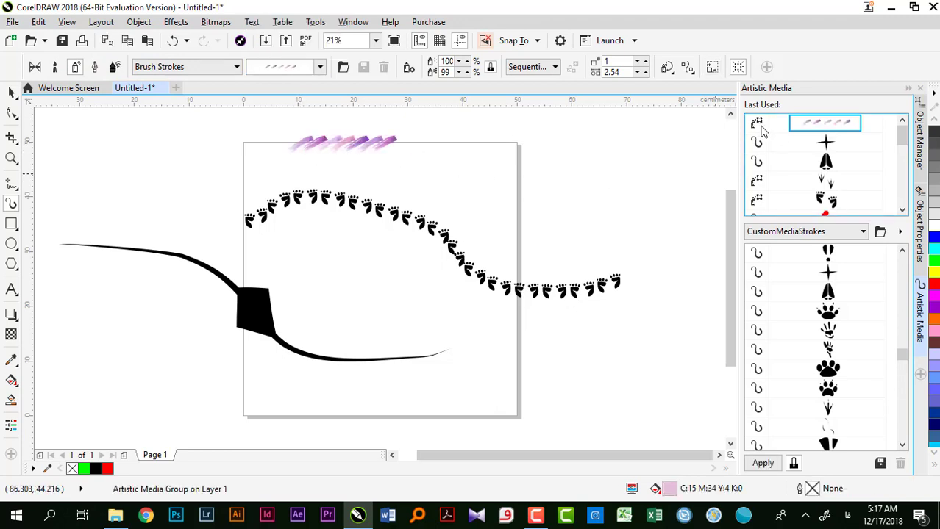
mouse_move(151, 185)
mouse_down()
mouse_move(218, 171)
mouse_move(370, 193)
mouse_move(450, 189)
mouse_up()
mouse_move(158, 205)
mouse_down()
mouse_move(191, 226)
mouse_move(534, 338)
mouse_move(380, 310)
mouse_move(397, 364)
mouse_move(220, 367)
mouse_move(395, 385)
mouse_move(197, 372)
mouse_move(101, 270)
mouse_move(117, 213)
mouse_move(102, 239)
mouse_up()
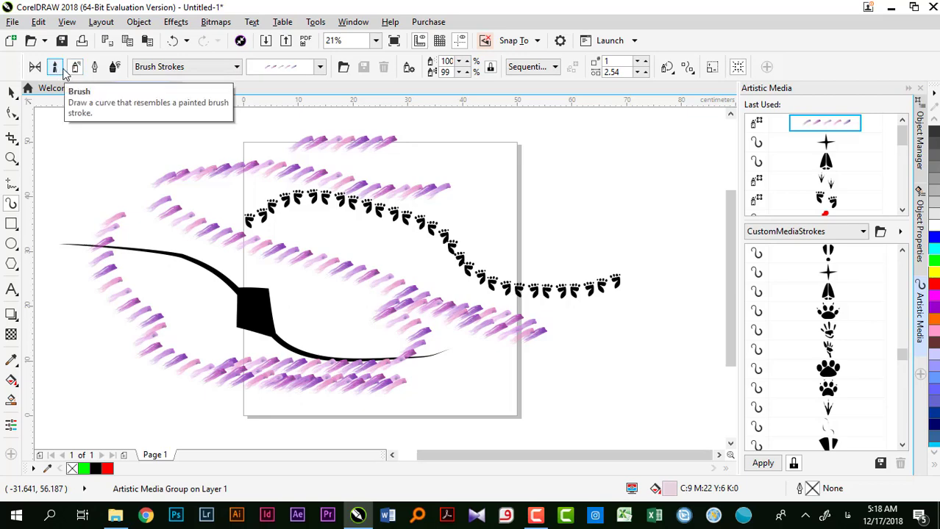
Step: Select all the artwork and delete it, leaving the page empty
double_click(12, 92)
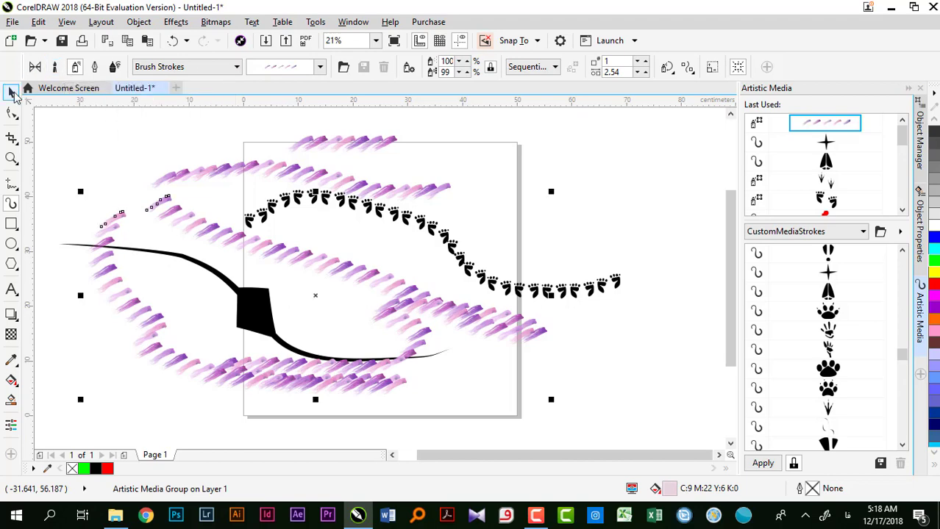
key(Delete)
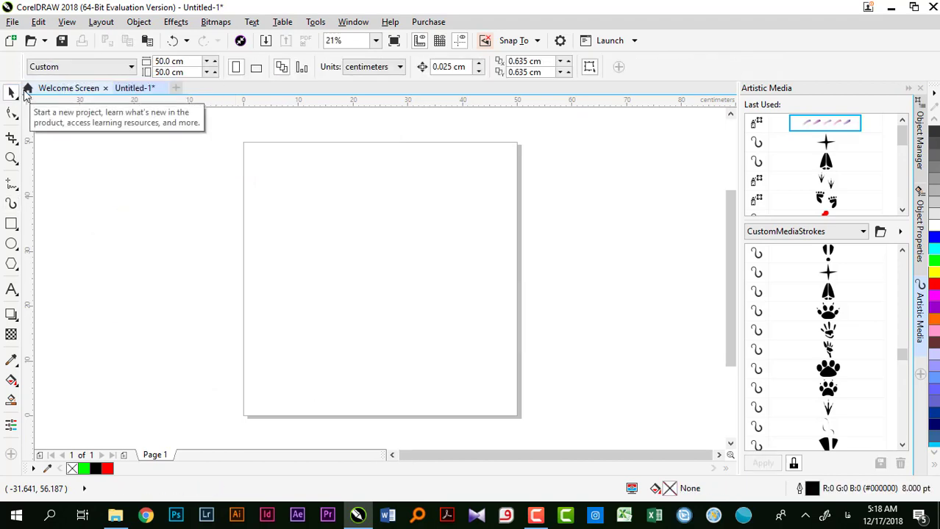
Step: Spray two horizontal strokes, about 22 cm and 42 cm long, with the bubbles pattern from the Misc category
click(11, 200)
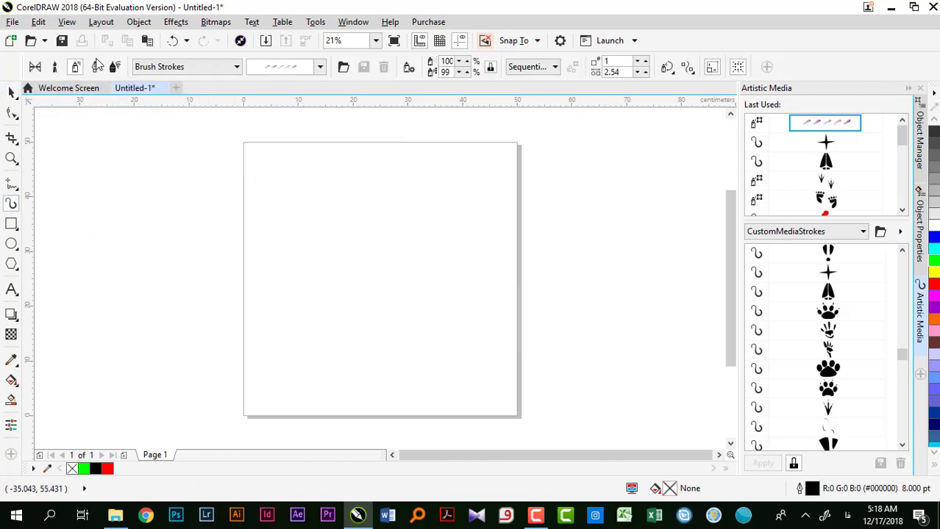
click(186, 66)
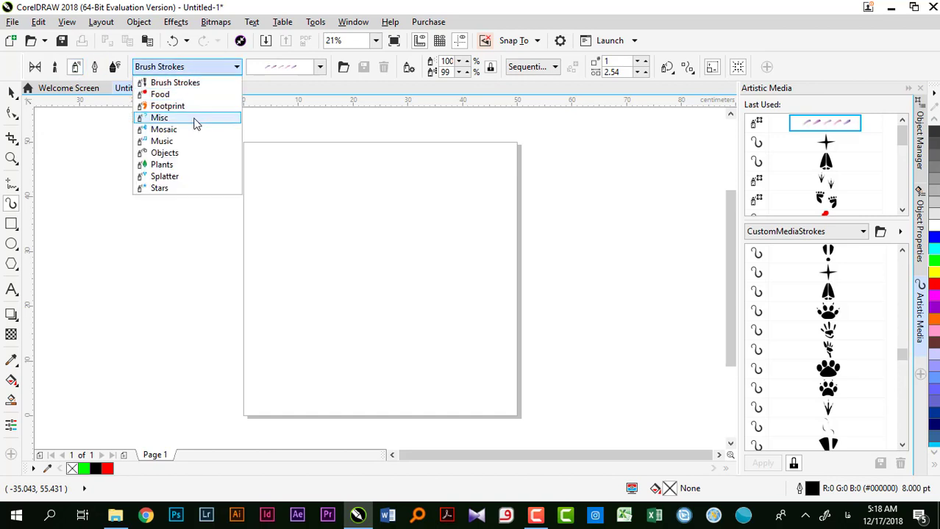
click(192, 118)
click(280, 68)
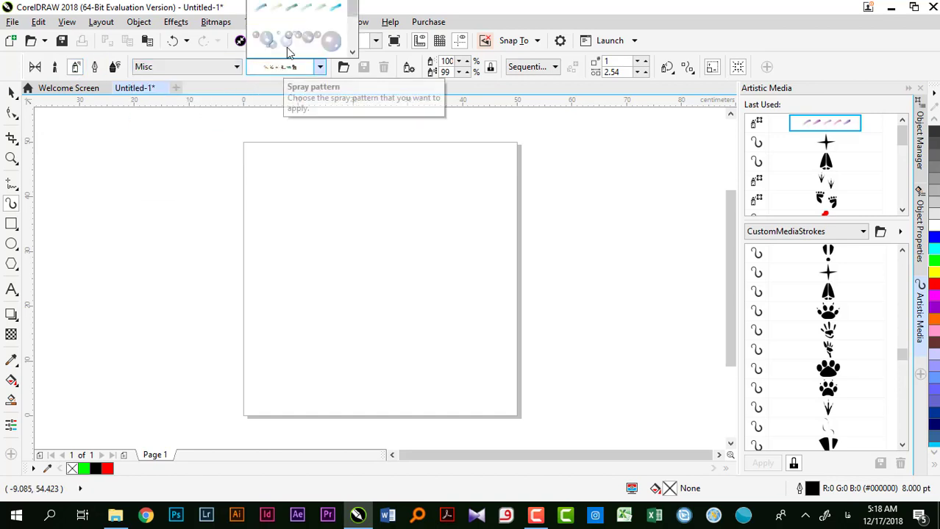
click(296, 39)
drag(224, 210, 344, 207)
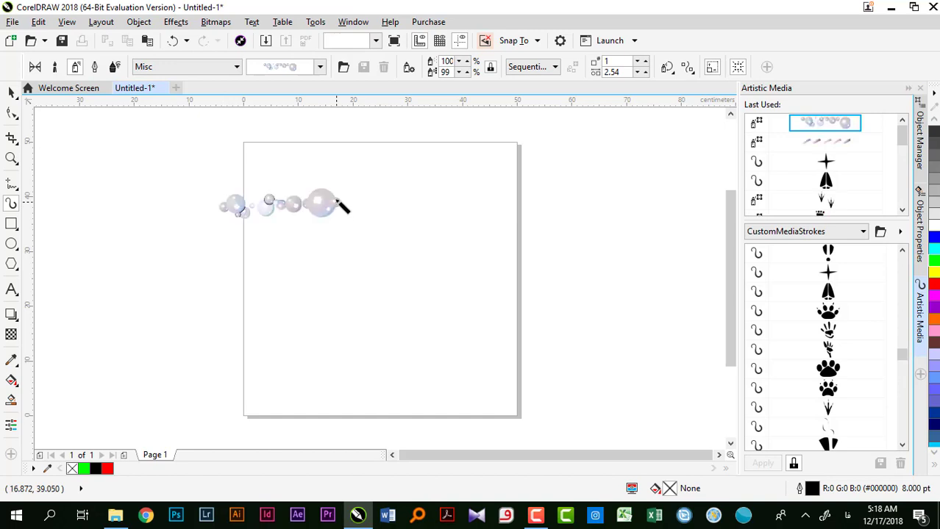
scroll(315, 196, up, 2)
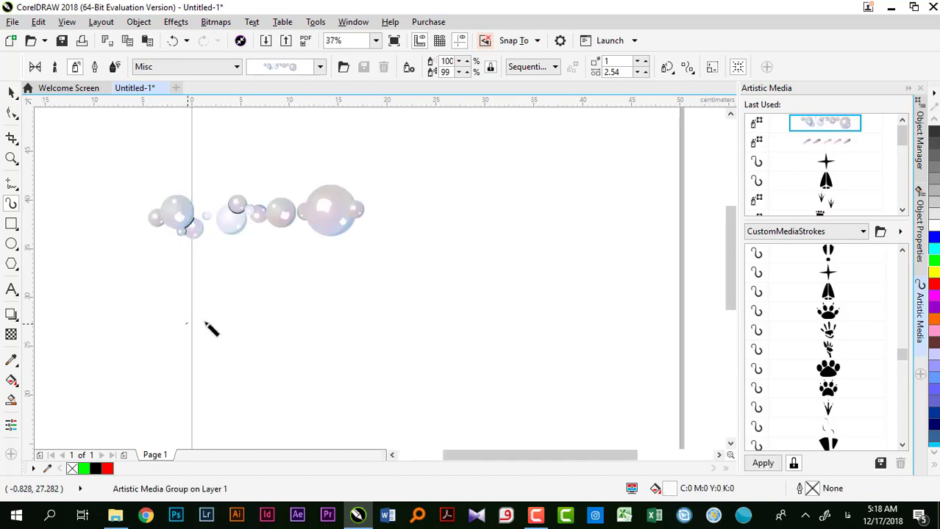
drag(190, 324, 605, 319)
scroll(512, 328, down, 3)
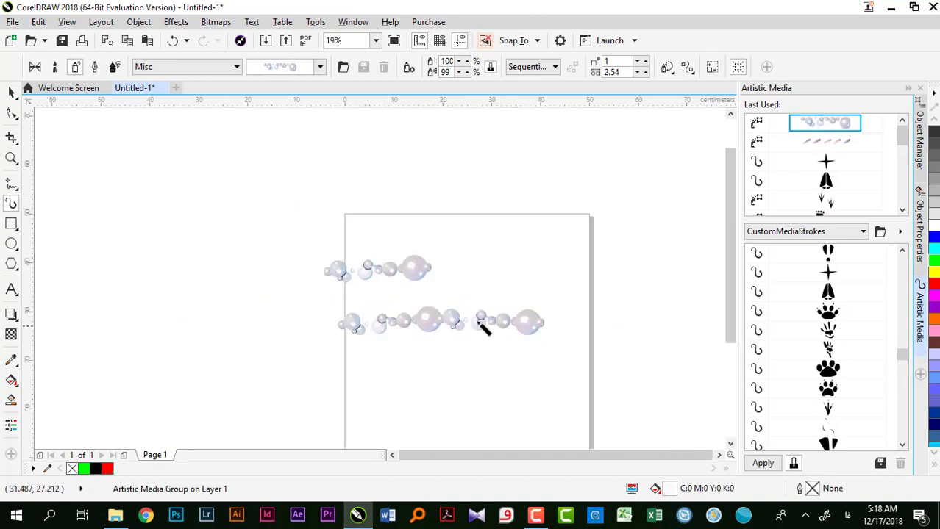
Step: Change the lower bubble stroke to the grey textured spray pattern from the Misc category
click(320, 67)
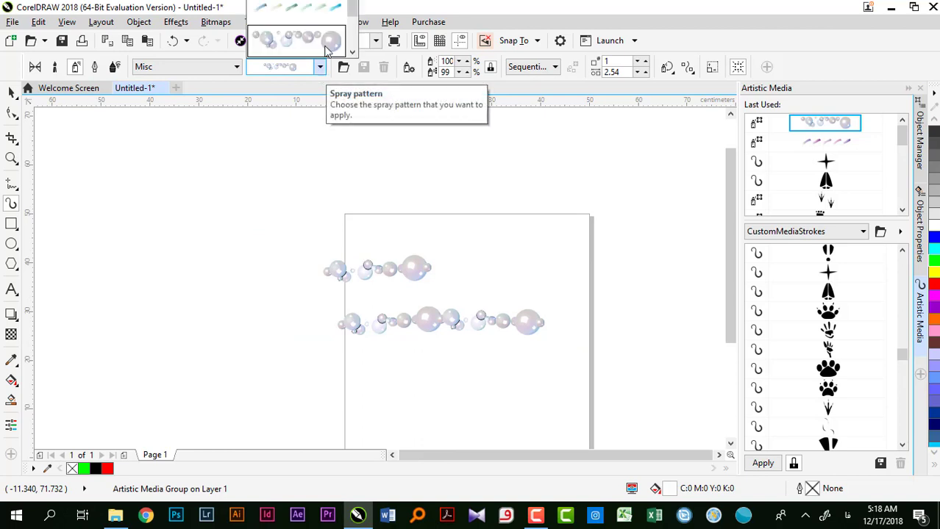
drag(352, 24, 352, 36)
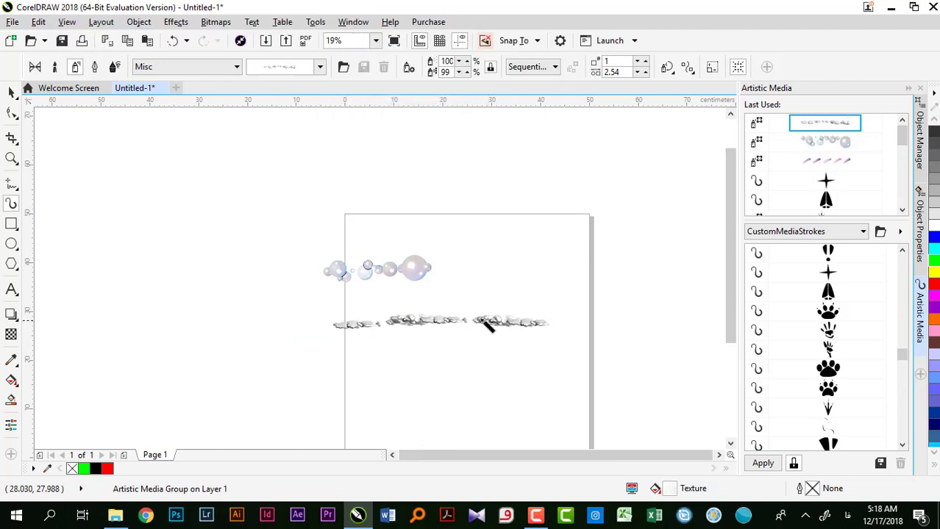
scroll(482, 316, up, 4)
scroll(259, 336, down, 4)
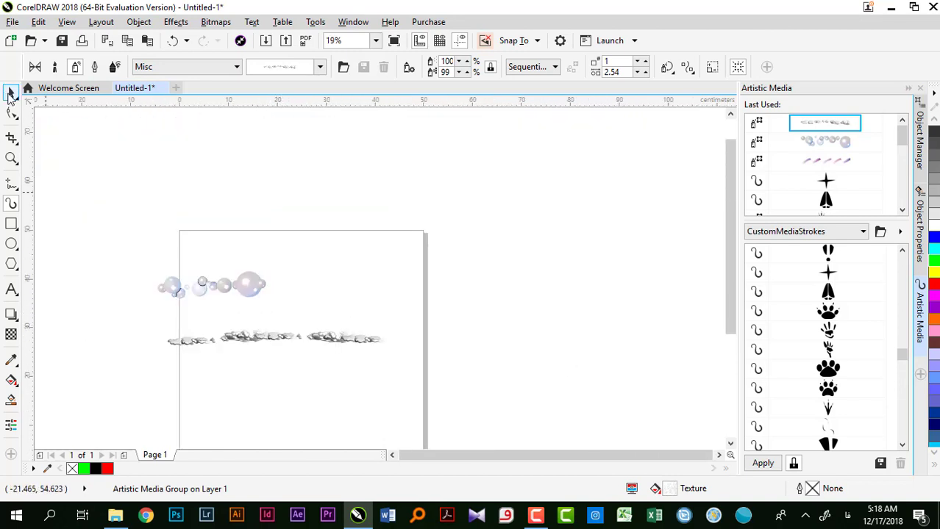
Step: Apply the crowns and fleur-de-lis spray pattern from the Objects category to the lower stroke
click(160, 68)
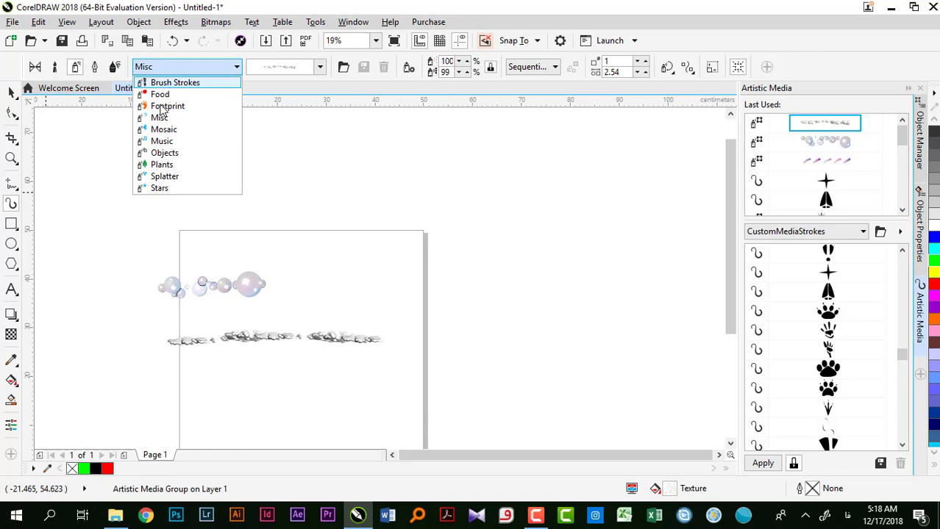
click(175, 154)
click(283, 67)
scroll(291, 48, down, 2)
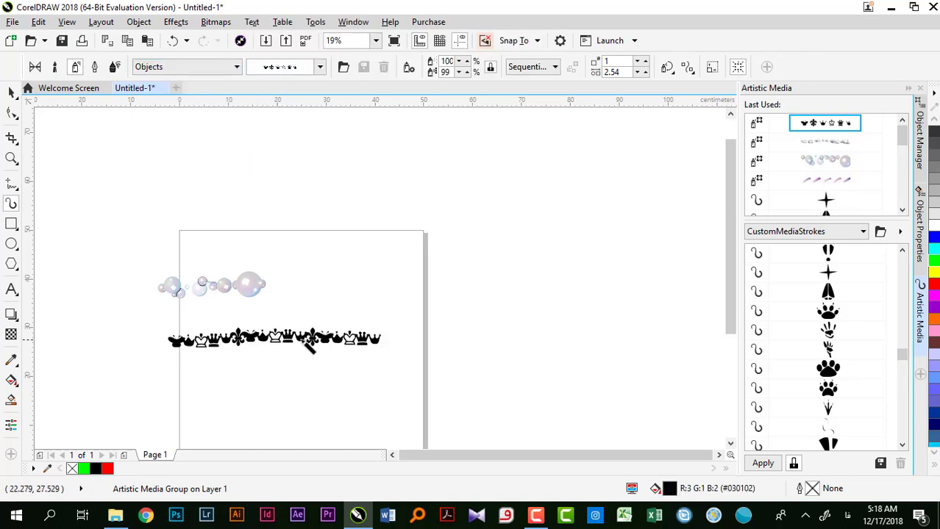
Step: Apply the Footprint category's bird-track spray pattern to the lower stroke and move it beside the bubble stroke
click(217, 68)
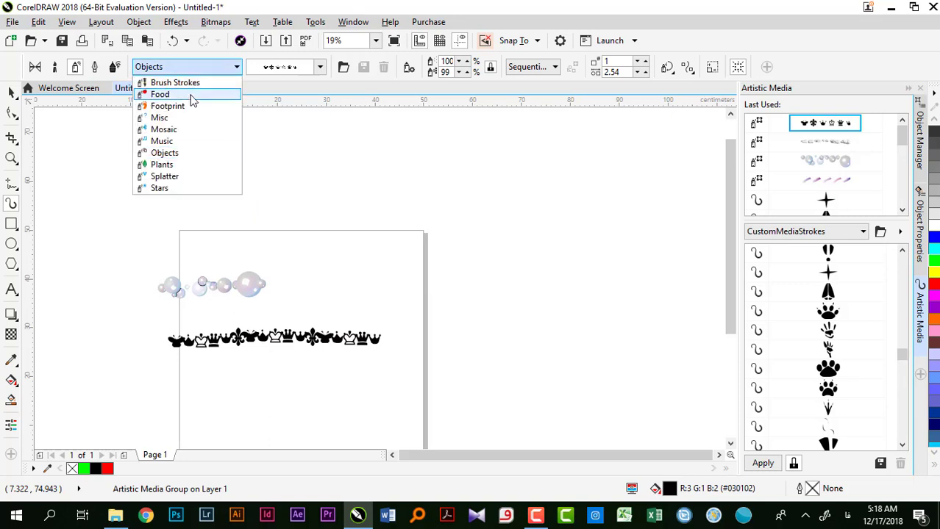
click(192, 101)
click(266, 68)
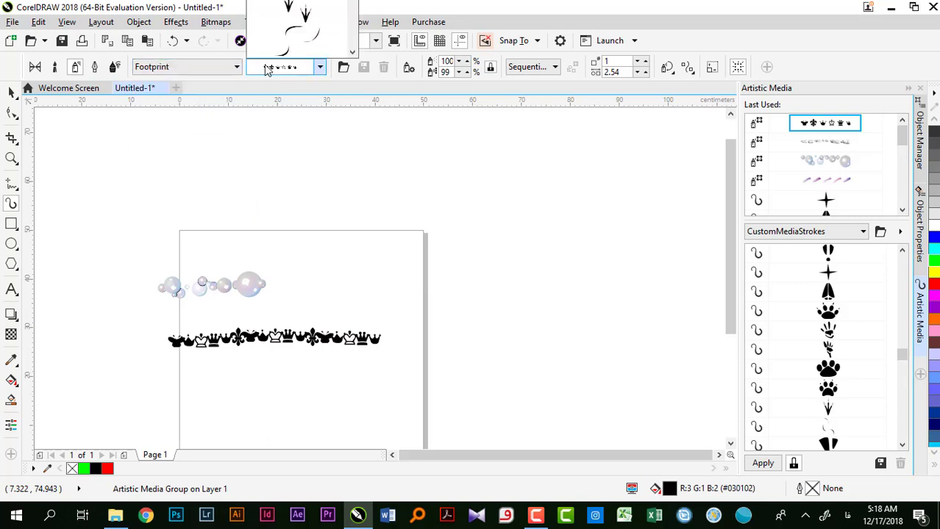
click(301, 23)
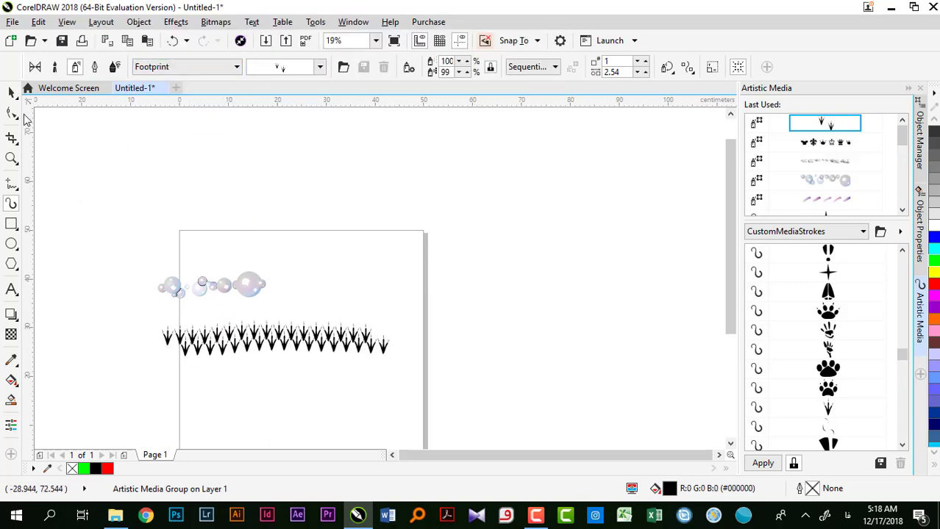
click(11, 92)
mouse_move(221, 342)
mouse_down()
mouse_move(325, 352)
mouse_move(357, 295)
mouse_up()
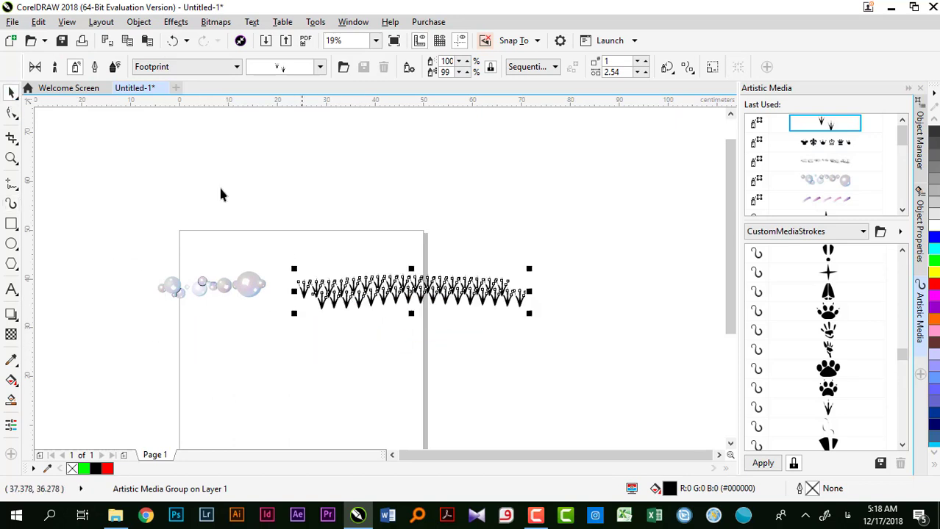
Step: Draw a rectangle about 24.4 by 17.8 cm above the bubbles and apply the Footprint category's curved-line spray pattern to it
click(11, 225)
drag(122, 153, 242, 239)
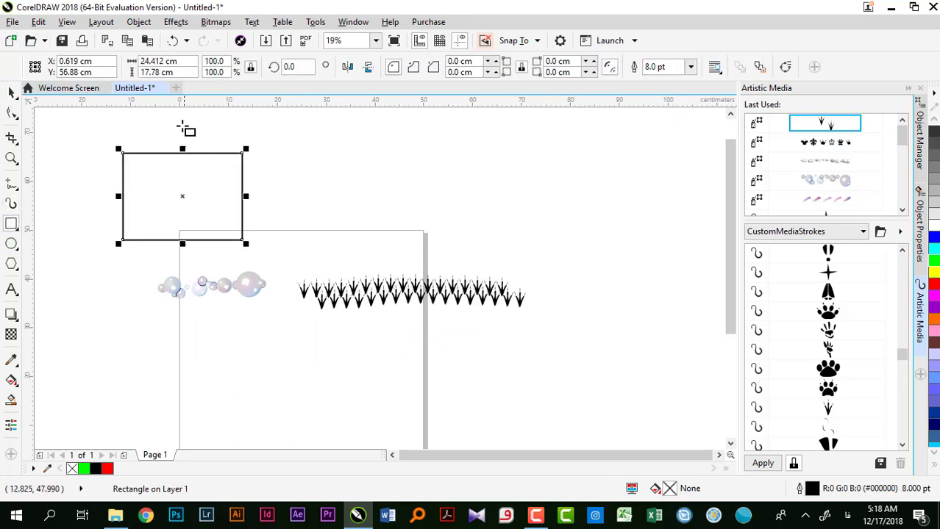
click(11, 202)
click(268, 66)
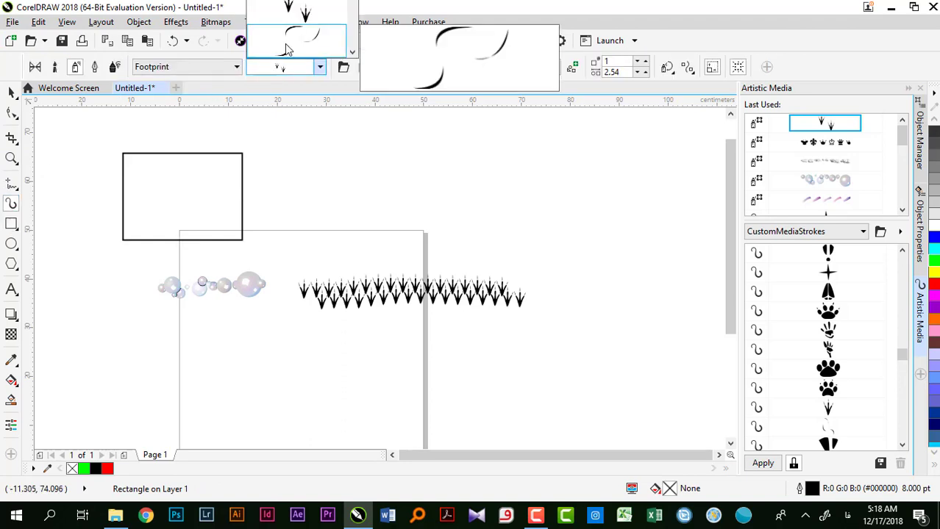
click(287, 50)
scroll(159, 171, up, 2)
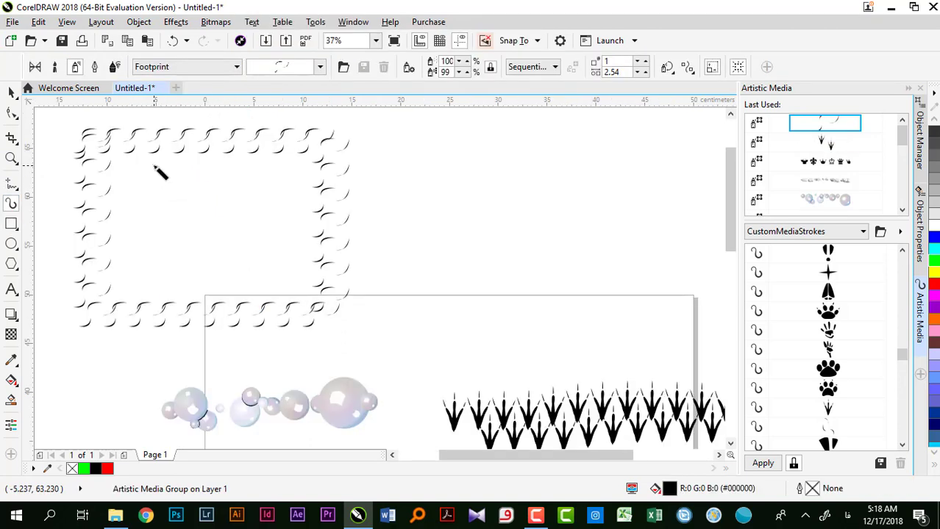
scroll(158, 171, up, 1)
scroll(130, 384, down, 2)
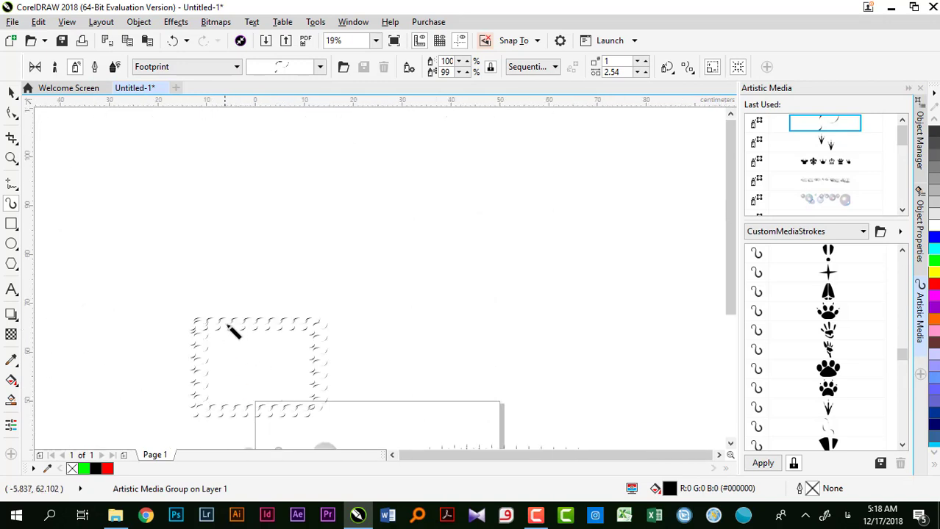
Step: Change the rectangle's spray pattern to the paw prints from the Footprint category
click(308, 67)
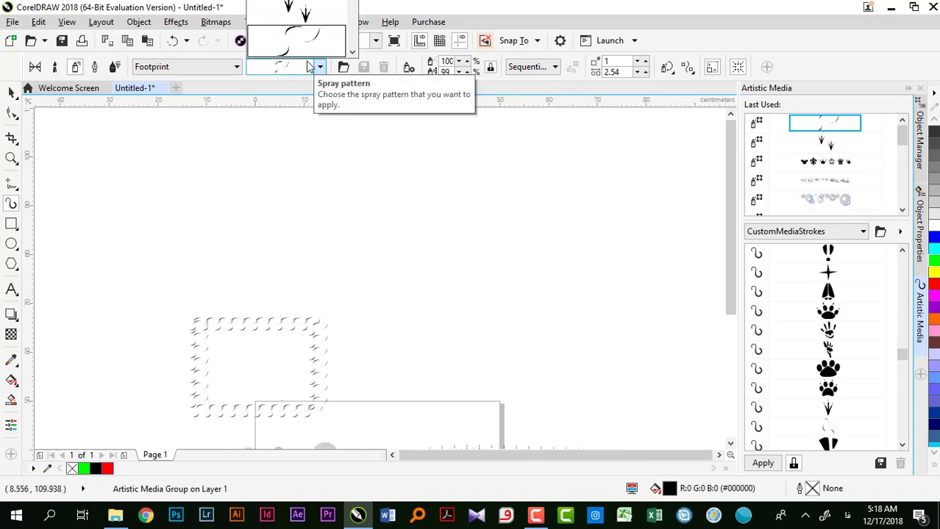
scroll(308, 68, down, 2)
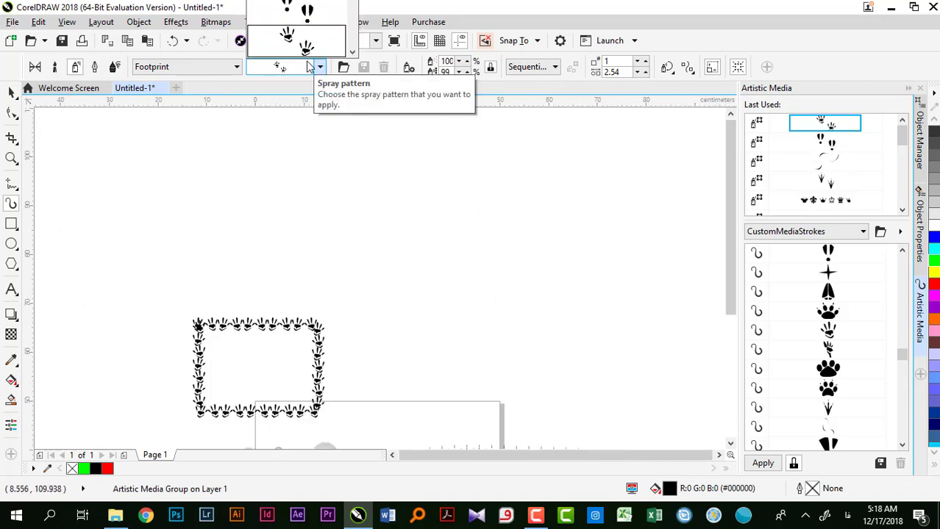
scroll(308, 68, down, 1)
click(308, 68)
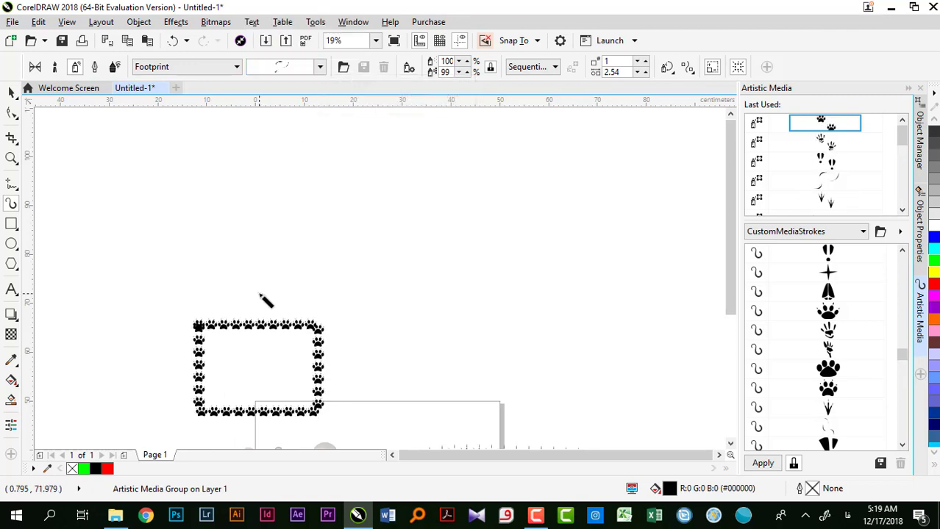
Step: Move the paw-print frame farther up and the bird-track stroke above the page
click(11, 92)
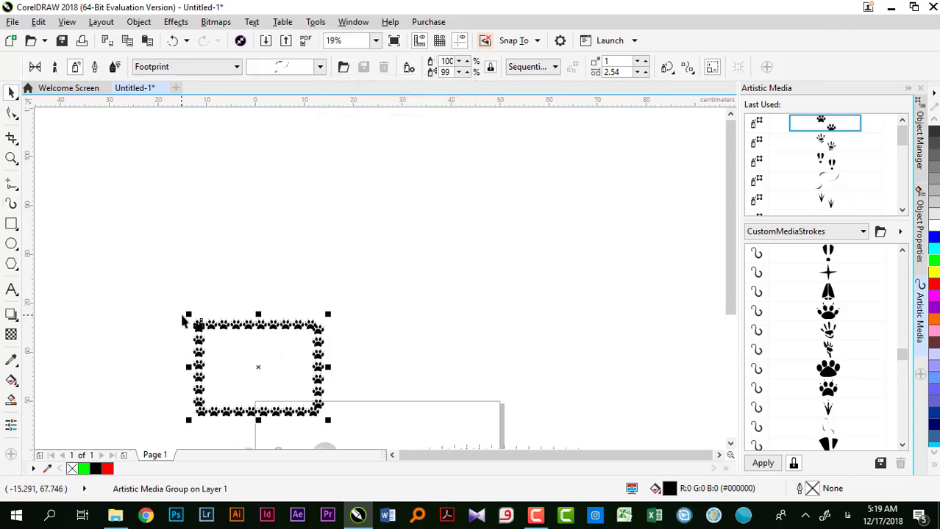
drag(220, 330, 210, 206)
scroll(389, 367, down, 2)
scroll(407, 397, down, 1)
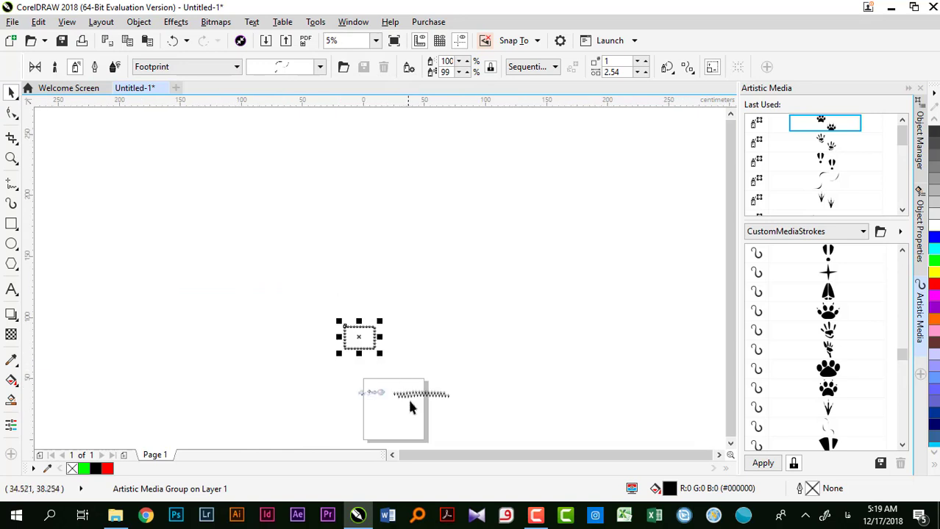
scroll(408, 397, up, 3)
click(405, 368)
drag(405, 368, 398, 243)
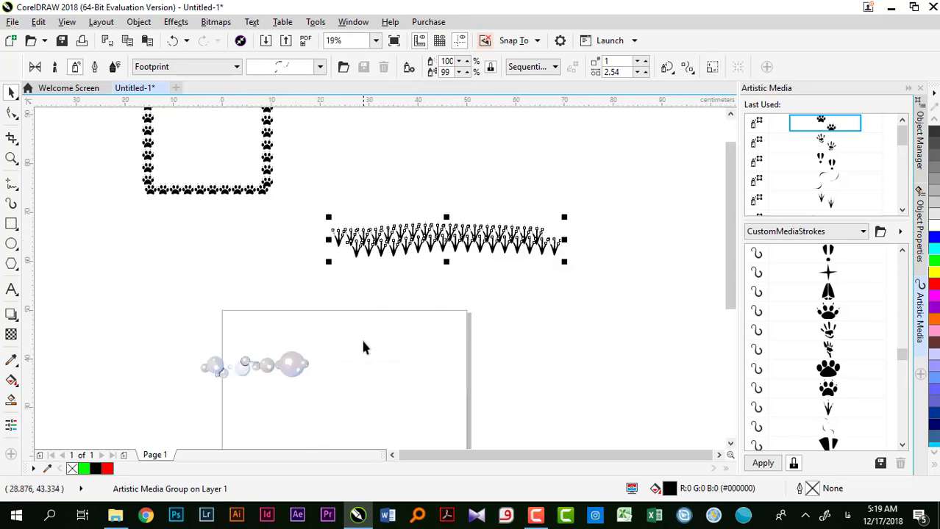
click(409, 67)
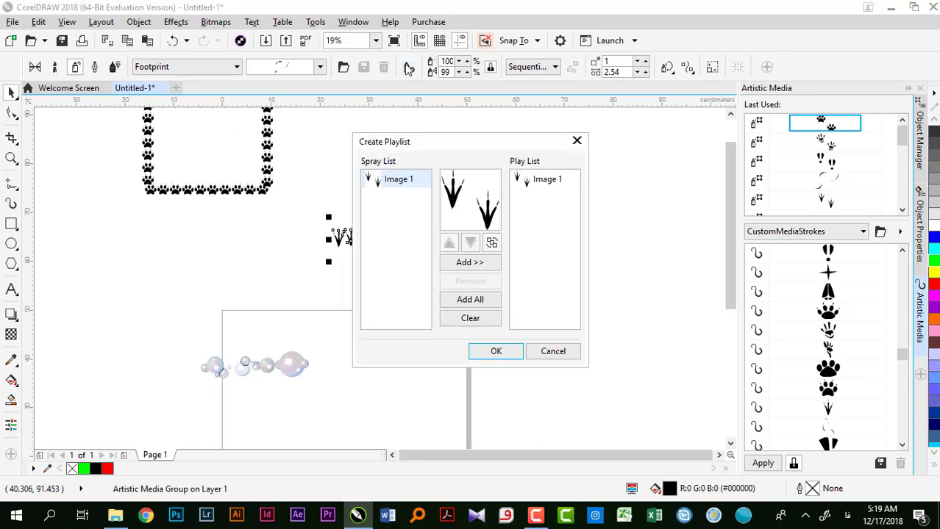
drag(407, 136, 456, 126)
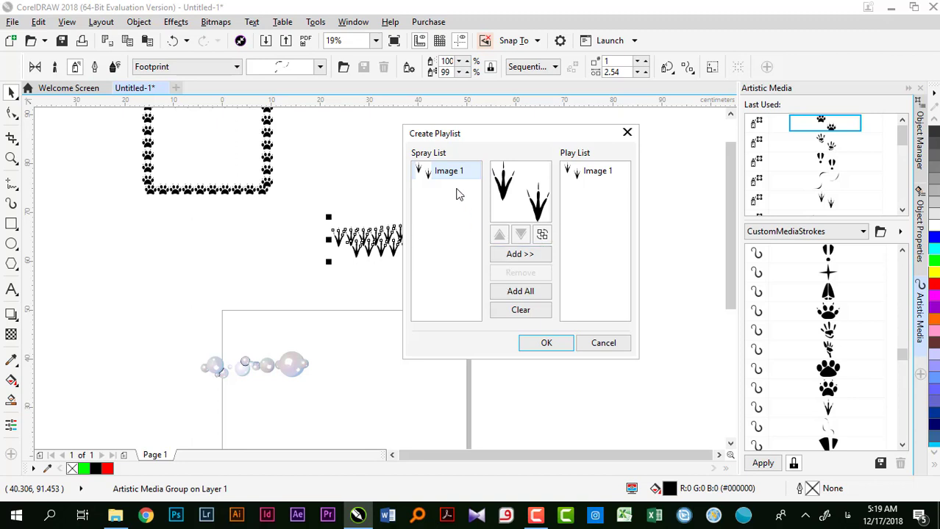
click(421, 172)
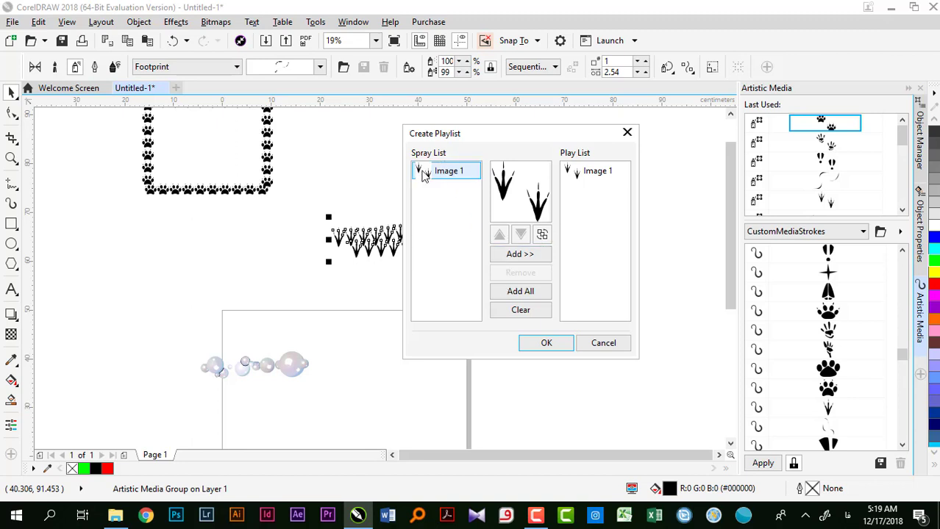
click(517, 256)
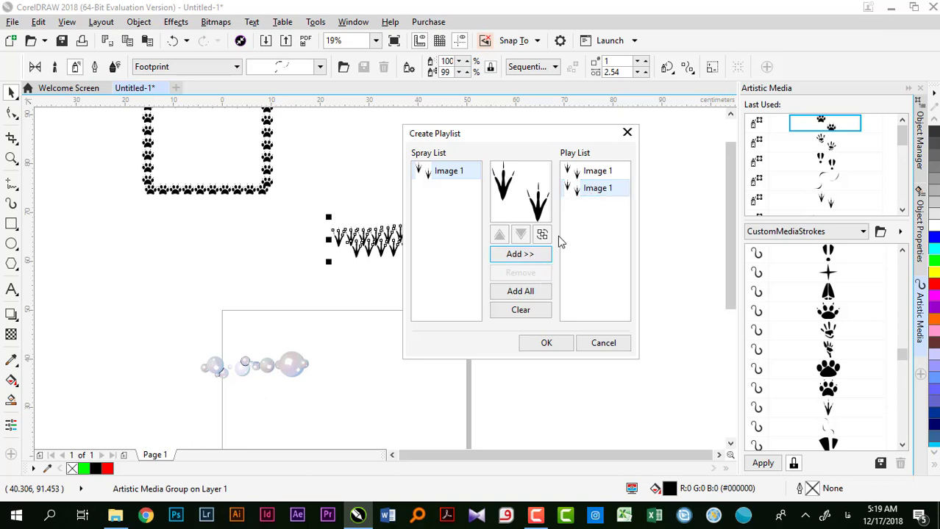
click(588, 189)
click(535, 273)
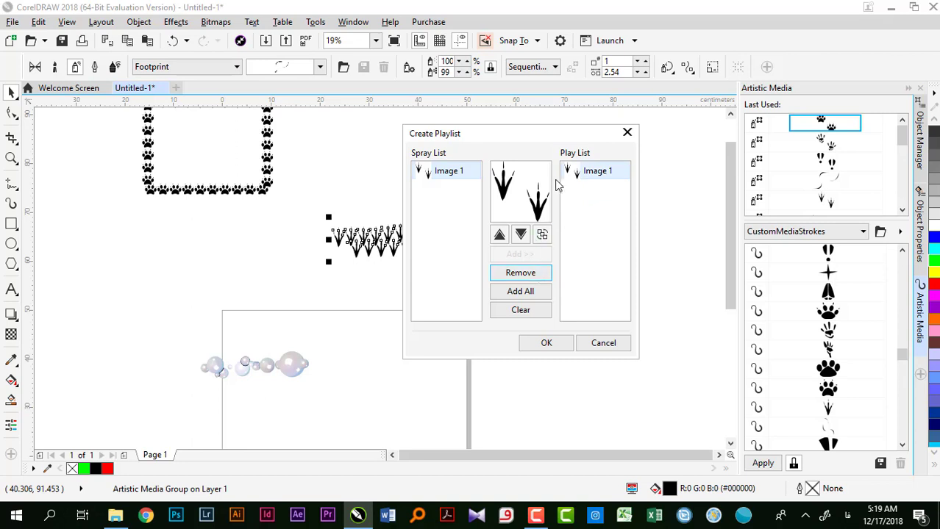
click(534, 273)
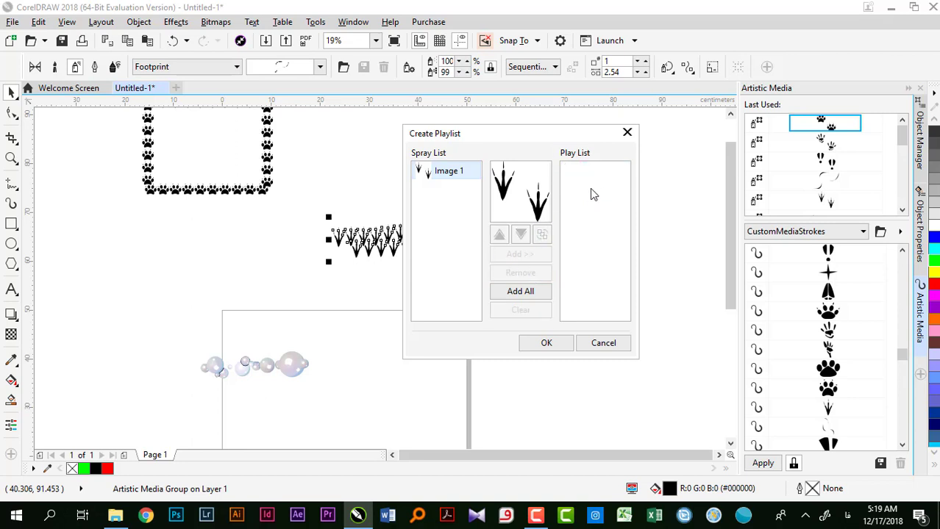
click(426, 179)
click(513, 294)
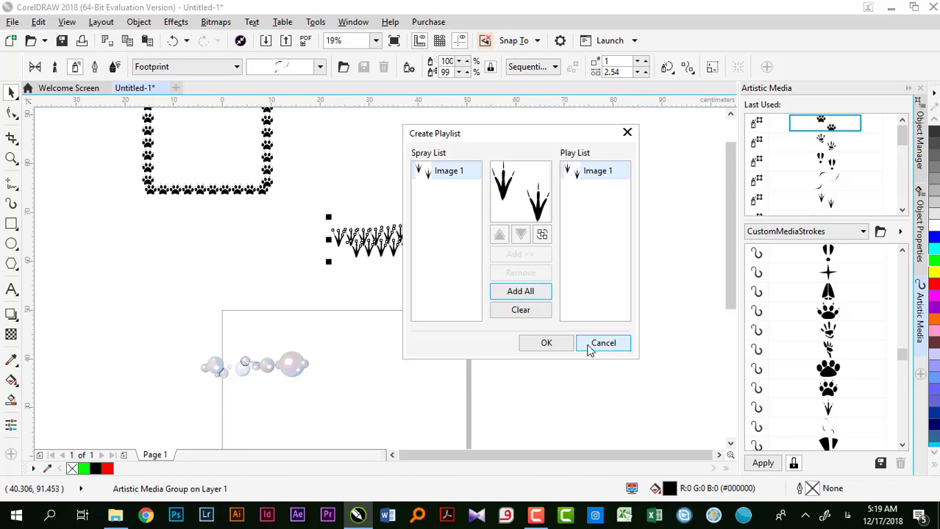
click(583, 346)
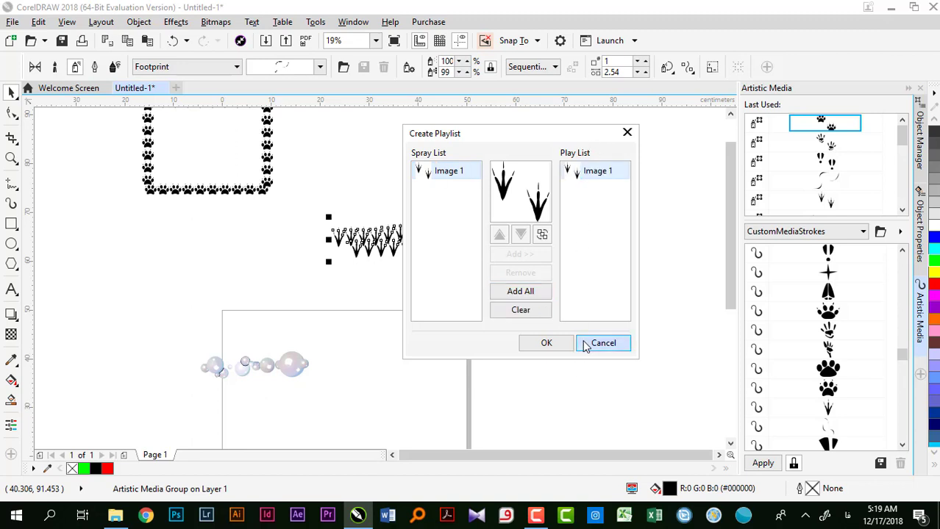
Step: Change the bird-track stroke's spray pattern to the multicoloured jelly beans from the Food category
click(319, 67)
click(184, 66)
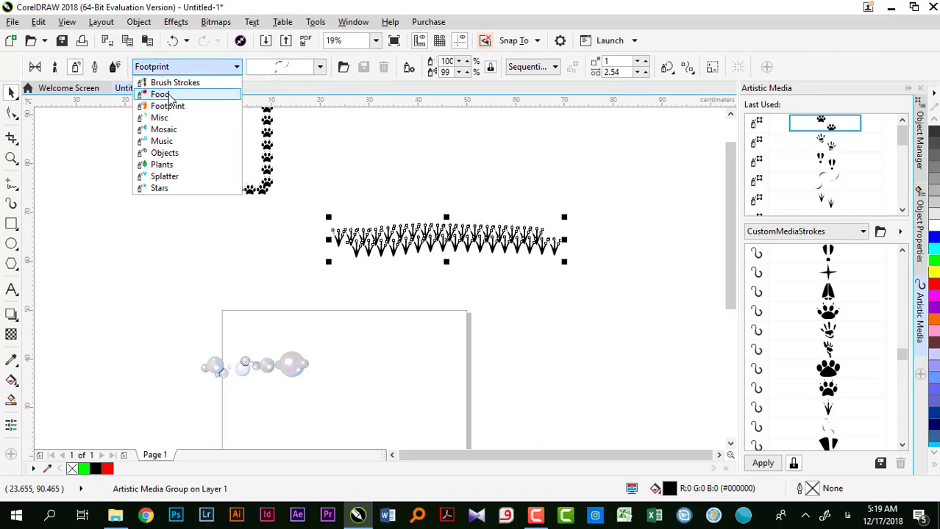
click(169, 95)
click(319, 67)
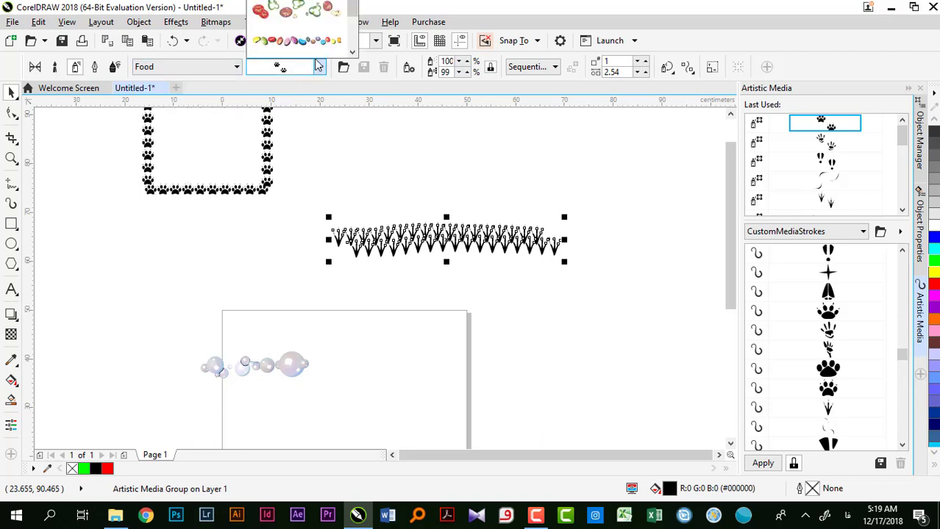
click(303, 46)
click(305, 39)
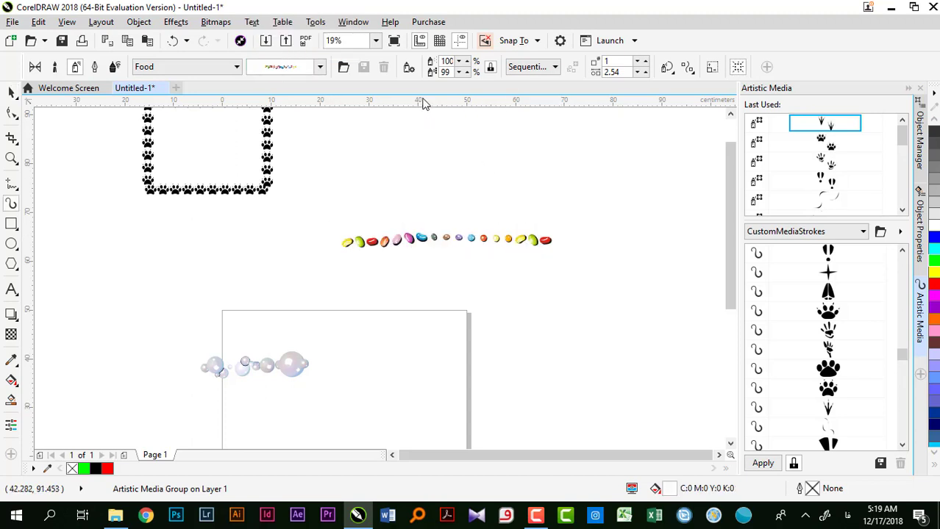
Step: Open the jelly-bean stroke's spray playlist, look through its spray images and clear all images from the play list
click(411, 70)
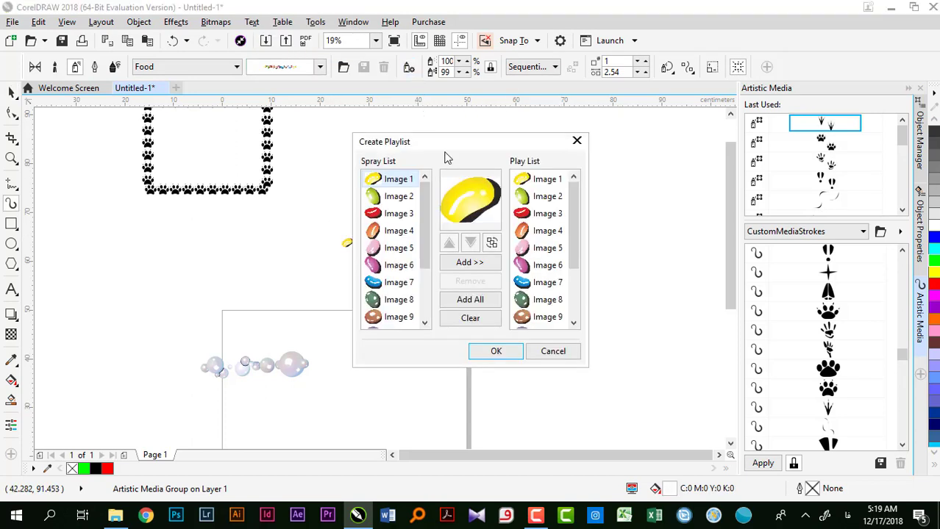
drag(424, 225, 423, 292)
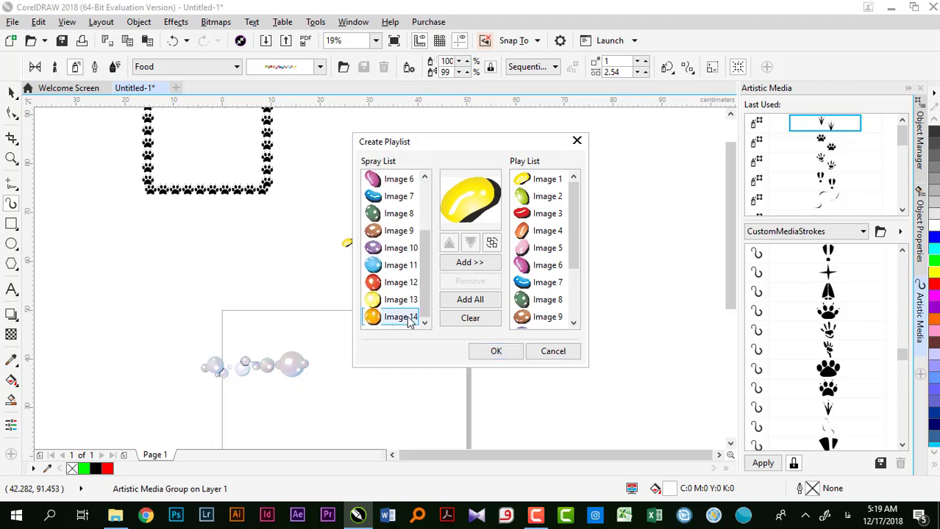
drag(573, 225, 559, 183)
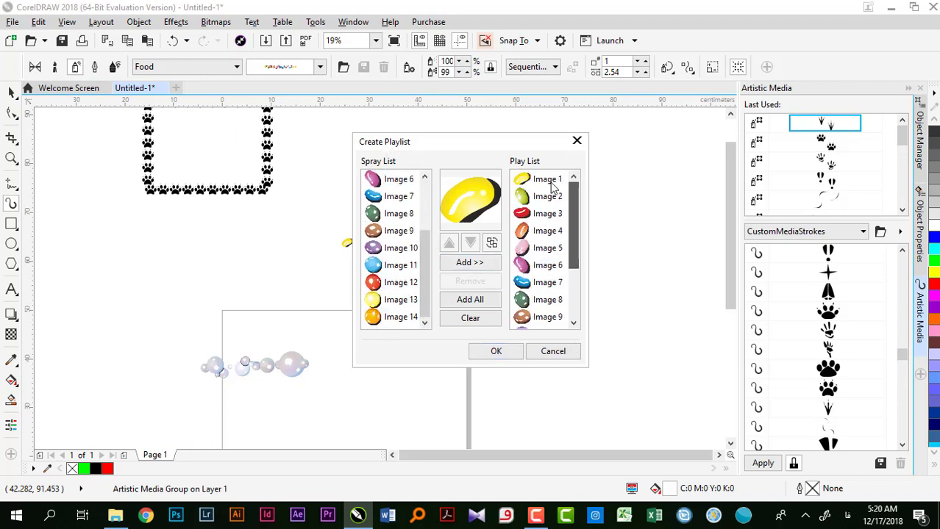
click(468, 319)
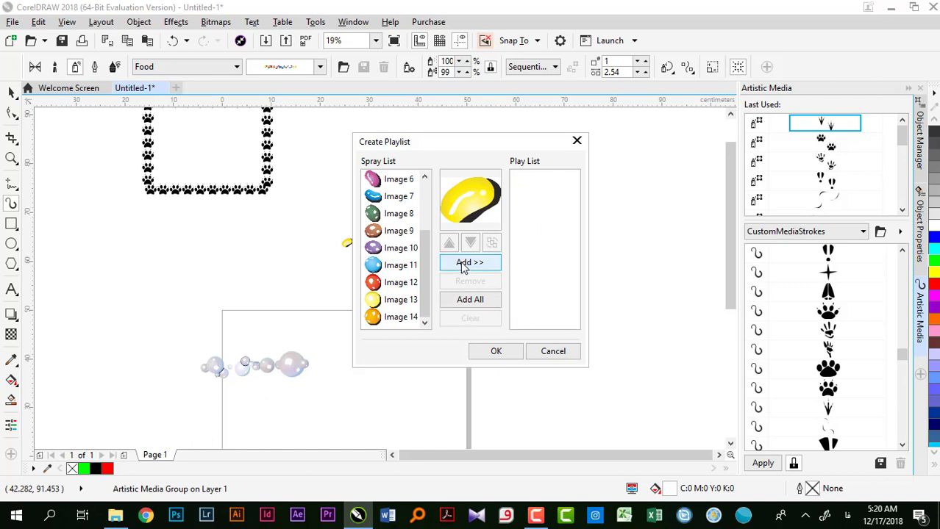
Step: Add the yellow bean, Image 1, to the play list twice and remove one of the duplicates
click(390, 197)
drag(424, 287, 424, 199)
click(397, 180)
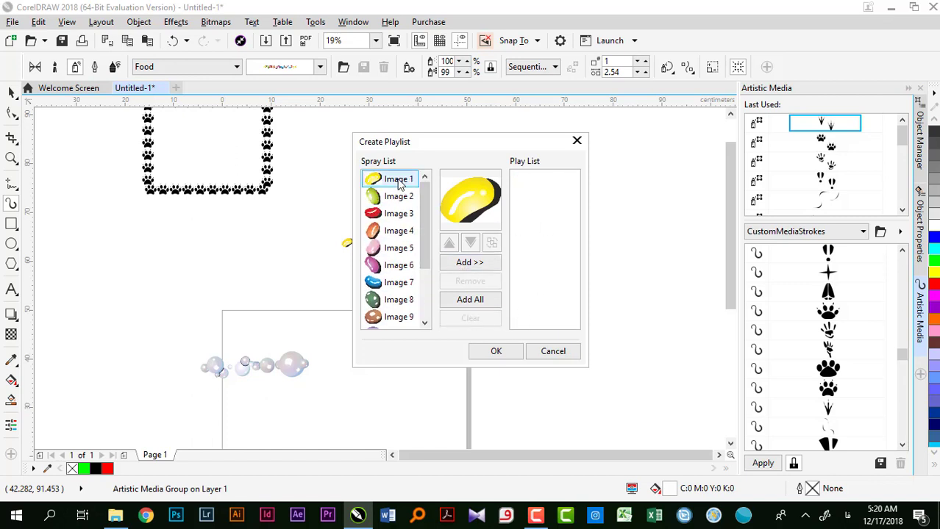
double_click(481, 267)
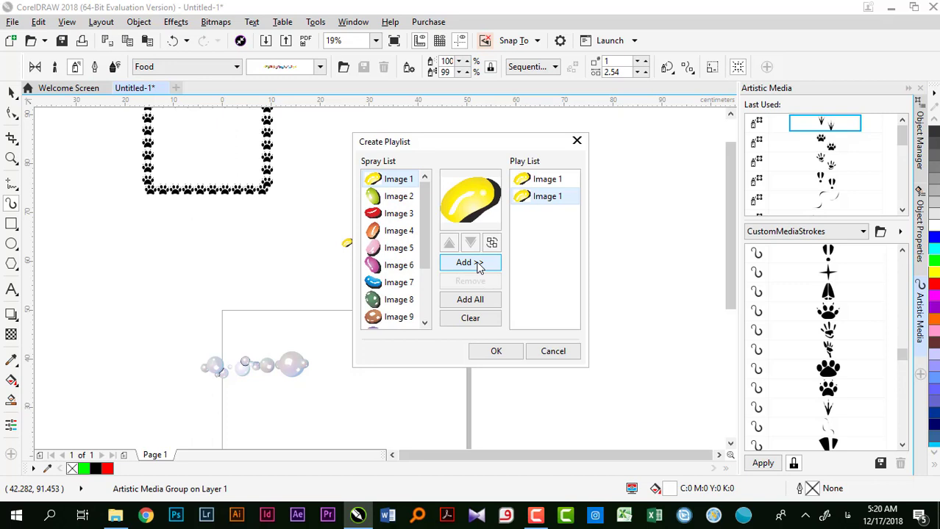
click(536, 198)
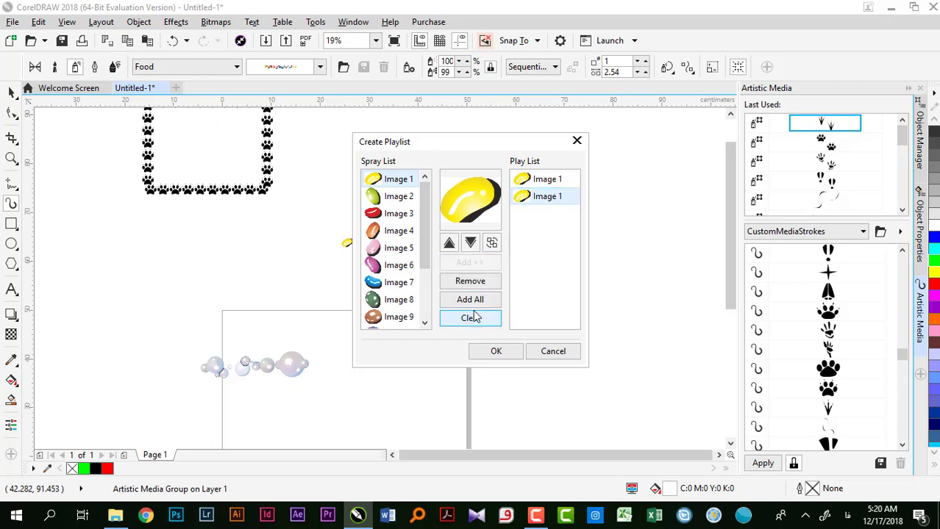
click(470, 281)
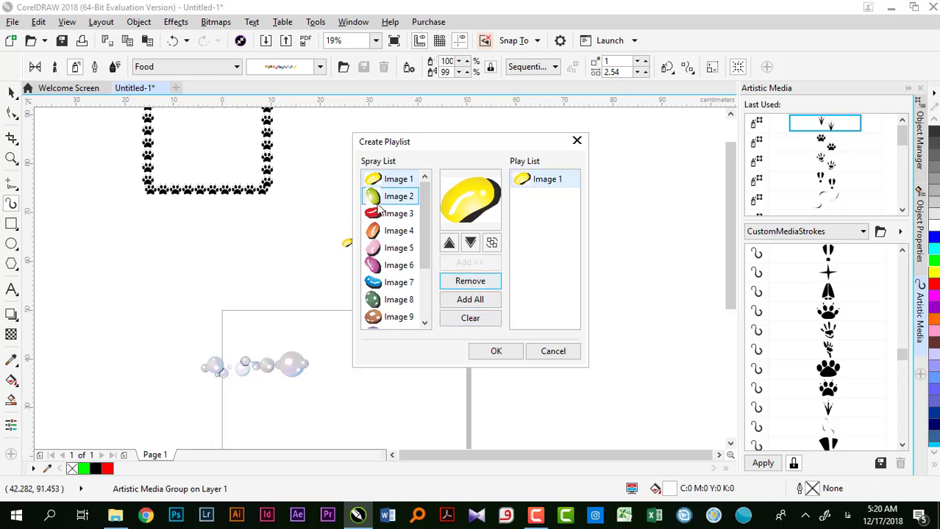
Step: Add Image 2, Image 3 and Image 7 to the play list and apply it to the jelly-bean stroke
click(385, 205)
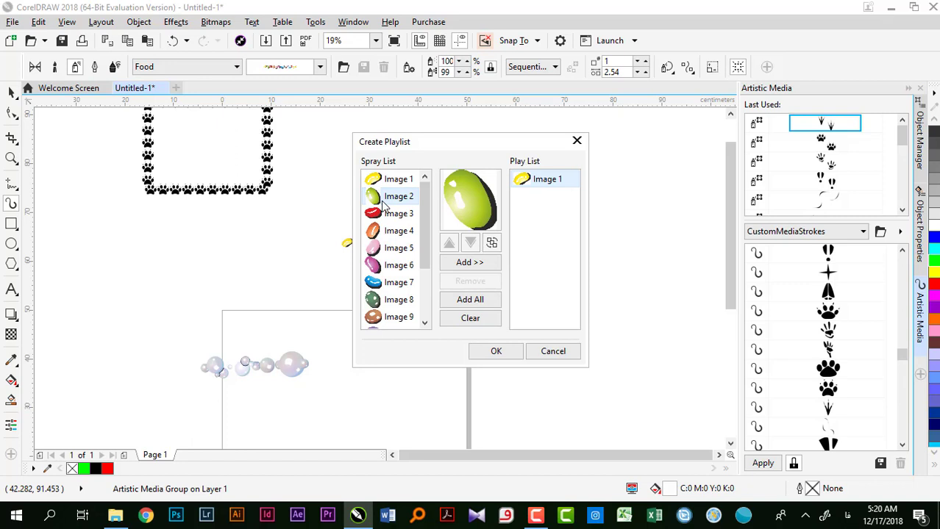
click(455, 267)
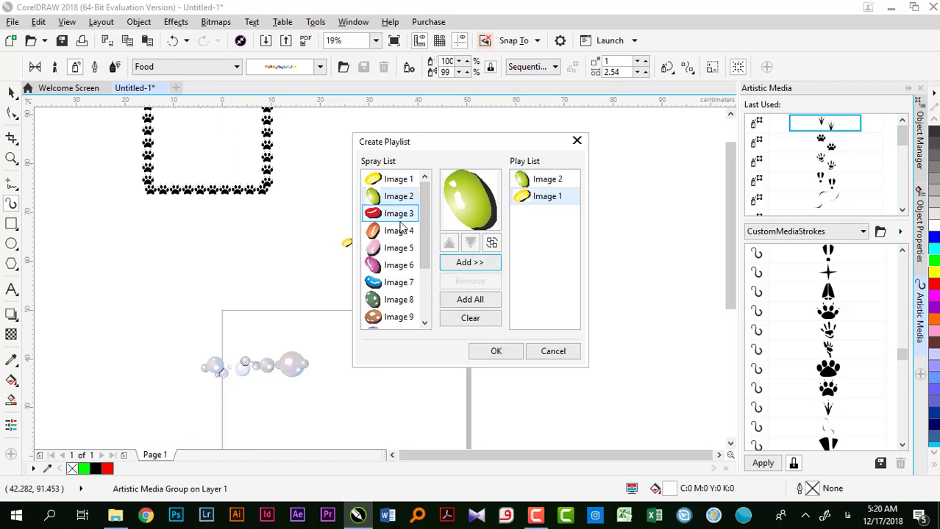
click(402, 215)
click(470, 266)
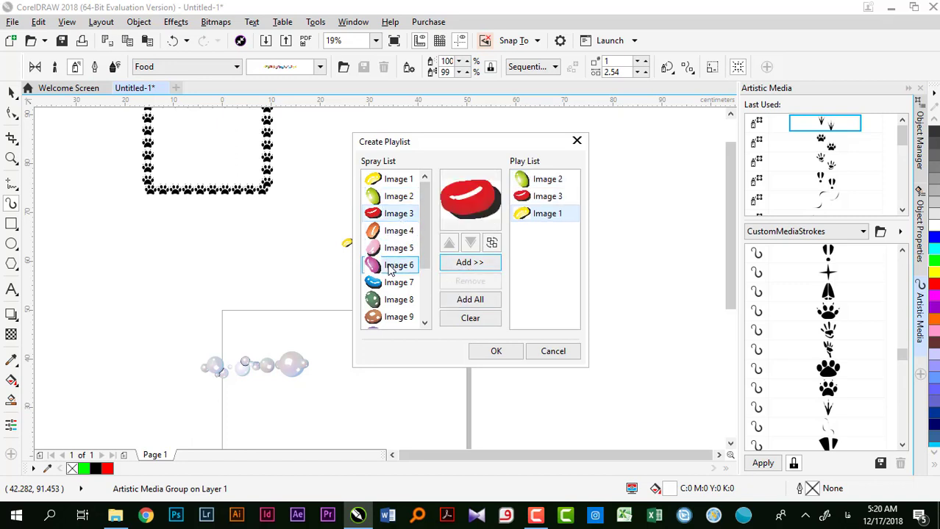
click(398, 283)
click(491, 266)
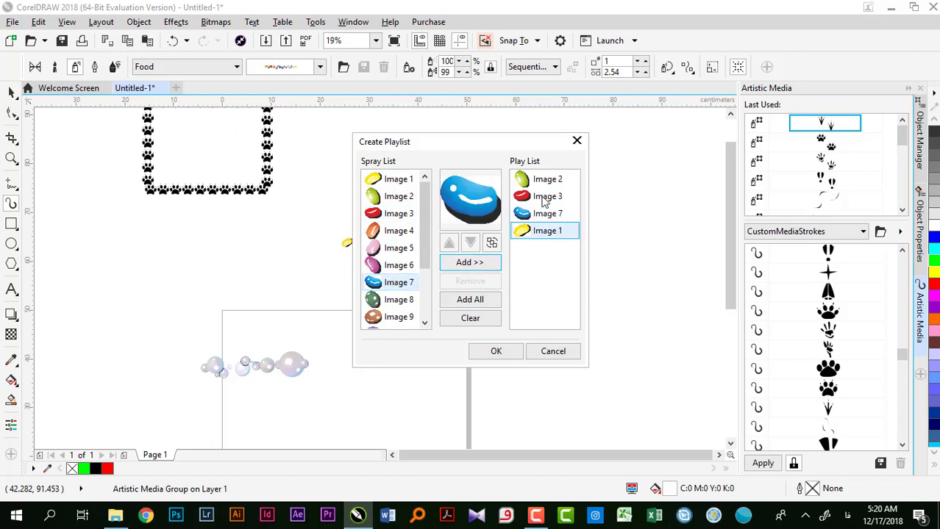
click(497, 352)
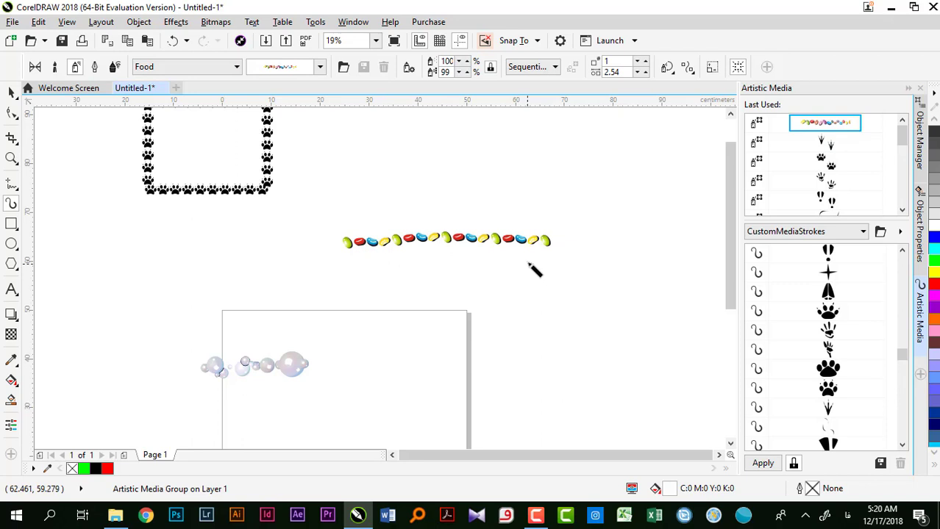
Step: Draw two wavy freehand jelly-bean spray strokes above the straight bean stroke
mouse_move(354, 217)
mouse_down()
mouse_move(429, 189)
mouse_move(565, 206)
mouse_move(600, 174)
mouse_up()
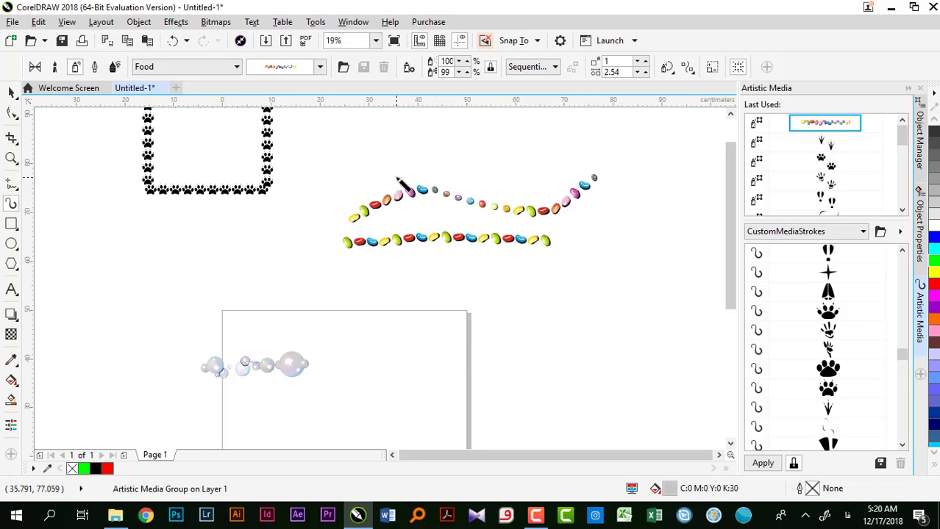
mouse_move(340, 175)
mouse_down()
mouse_move(381, 135)
mouse_move(507, 149)
mouse_move(588, 136)
mouse_up()
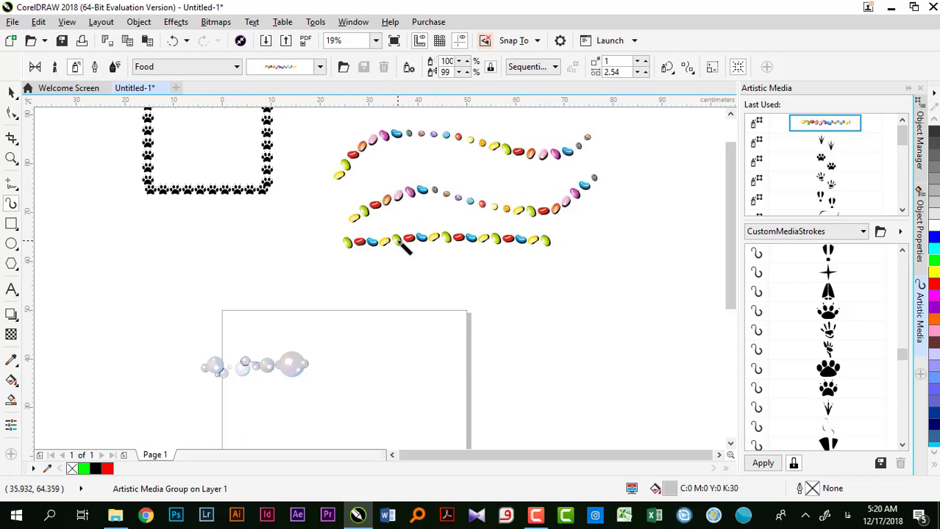
Step: Reverse the order of the play list for the straight four-colour jelly-bean stroke
key(space)
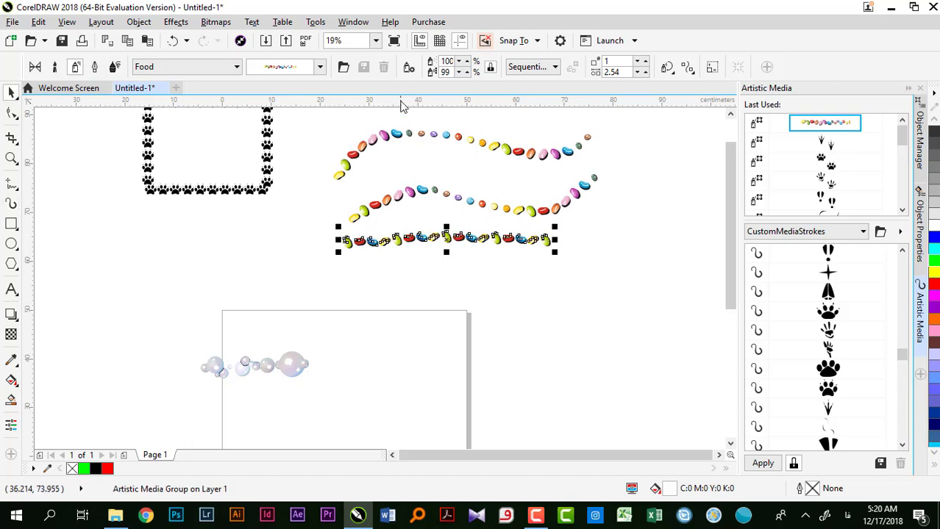
click(406, 72)
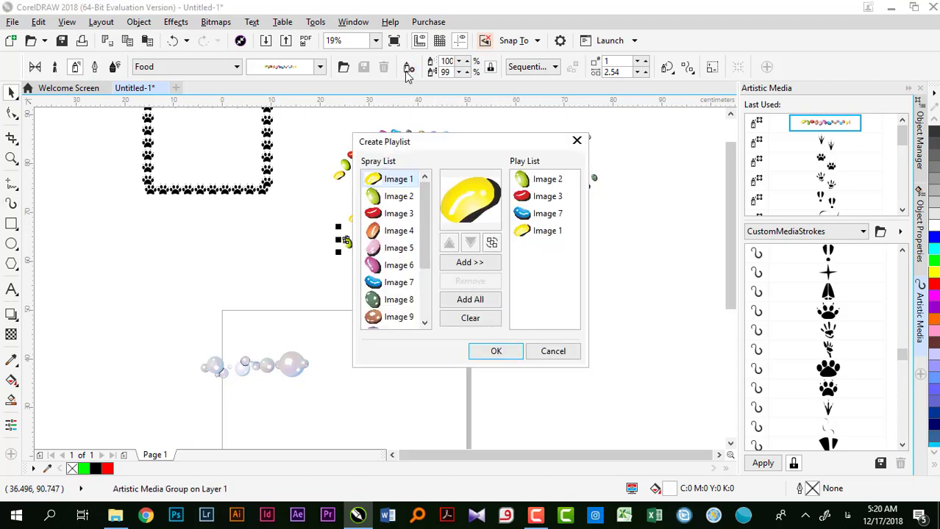
click(491, 244)
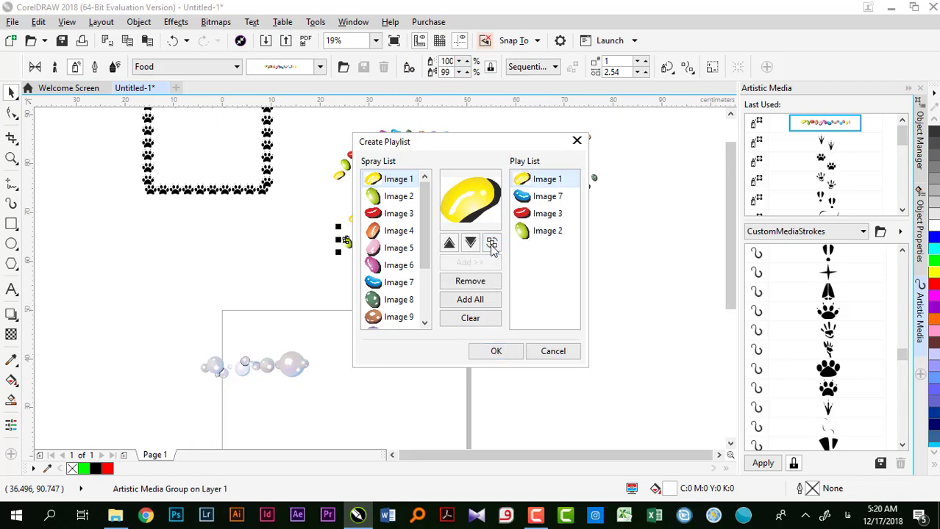
click(496, 351)
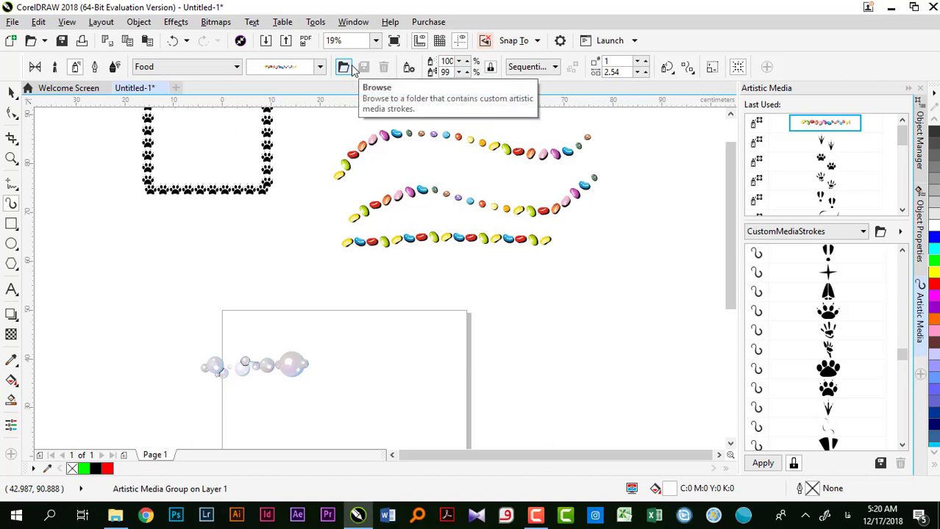
Step: Try a successive spray object size of 20% on the straight stroke and draw another curved bean stroke below it
click(424, 239)
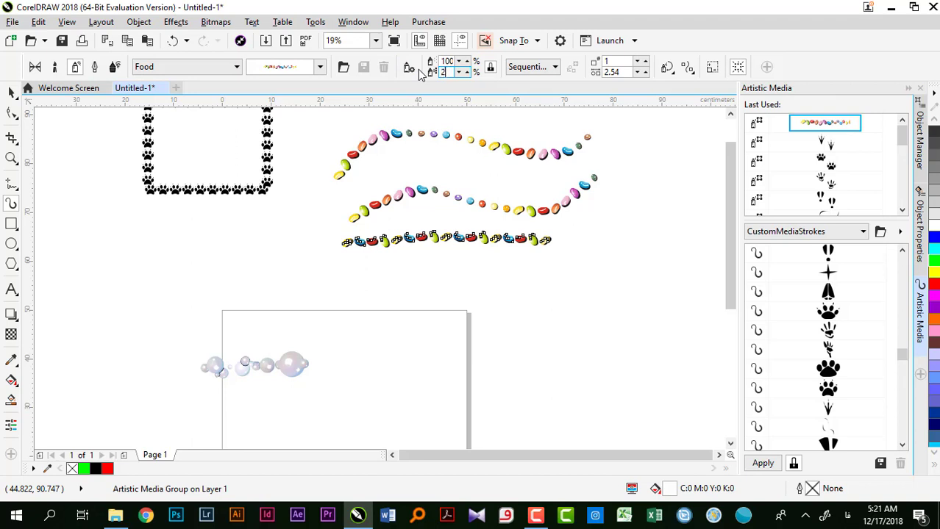
text(0)
key(Return)
mouse_move(354, 273)
mouse_down()
mouse_move(434, 285)
mouse_move(545, 345)
mouse_move(578, 336)
mouse_up()
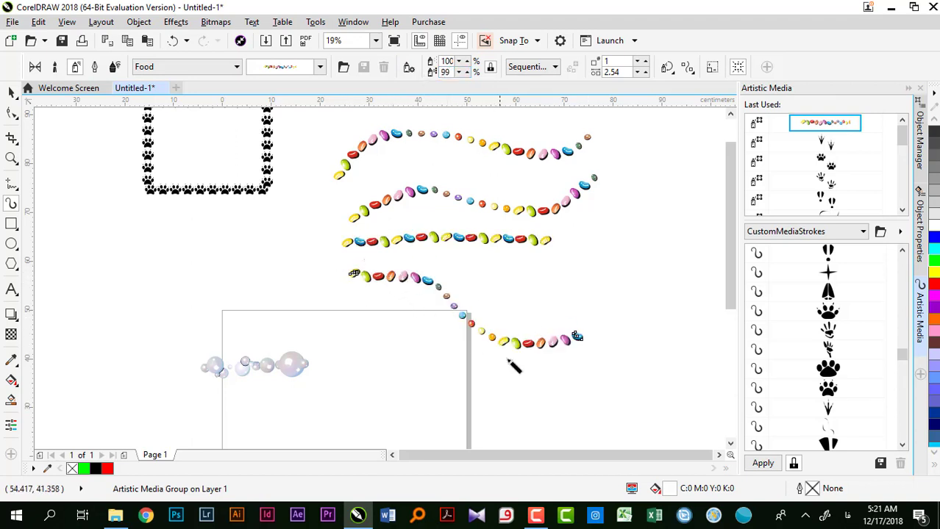
Step: Try lowering the newest stroke's successive spray object size to 7% and draw another curved bean stroke running diagonally across the page
click(459, 73)
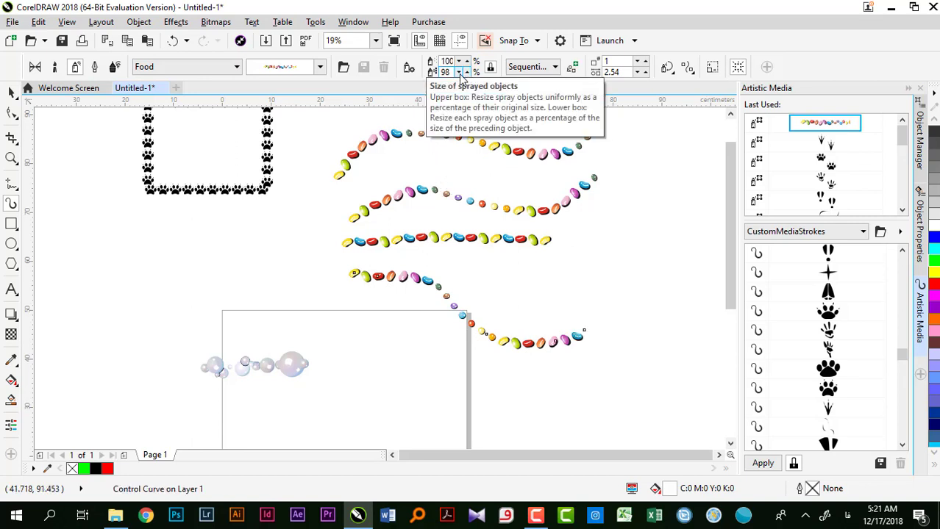
click(458, 73)
click(459, 73)
click(459, 72)
click(459, 73)
click(459, 73)
click(459, 73)
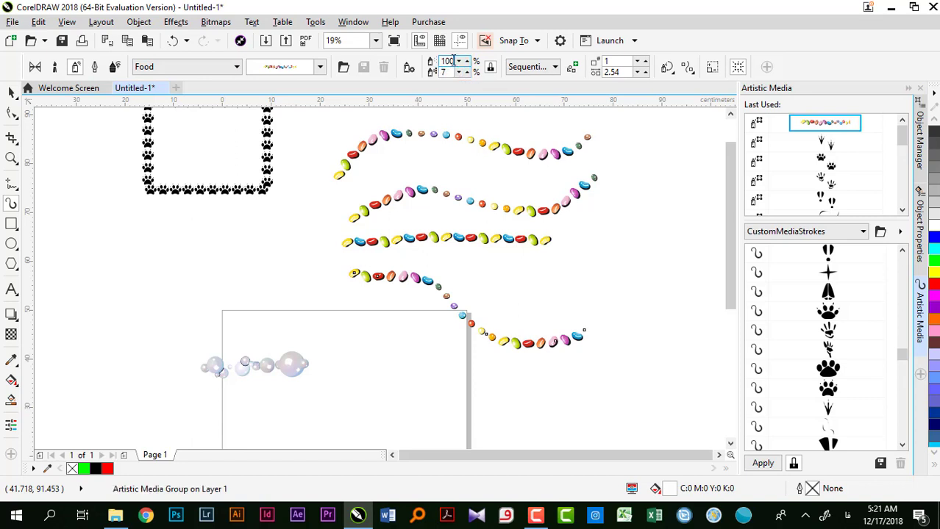
mouse_move(247, 267)
mouse_down()
mouse_move(270, 239)
mouse_move(303, 307)
mouse_move(469, 401)
mouse_up()
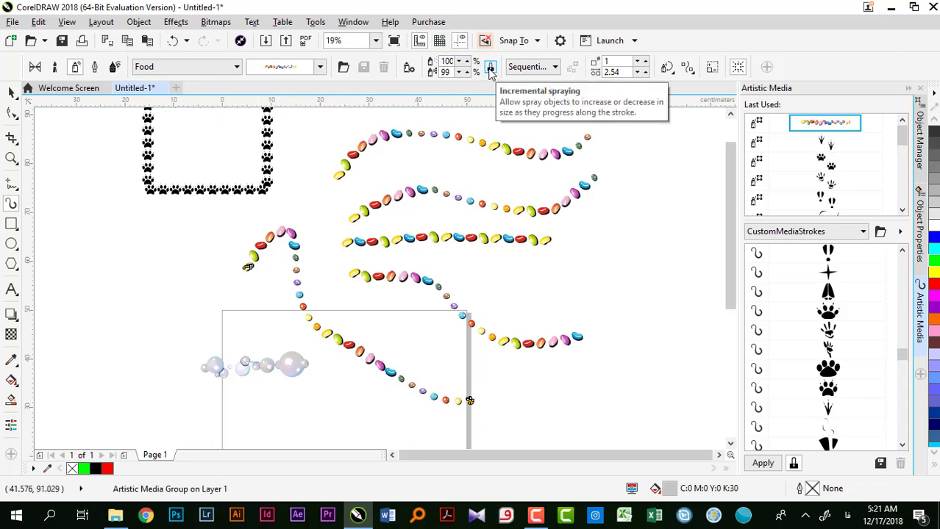
Step: Draw two wavy freehand jelly-bean strokes running downward beside the existing strokes, outside the page
mouse_move(637, 145)
mouse_down()
mouse_move(606, 237)
mouse_move(630, 349)
mouse_up()
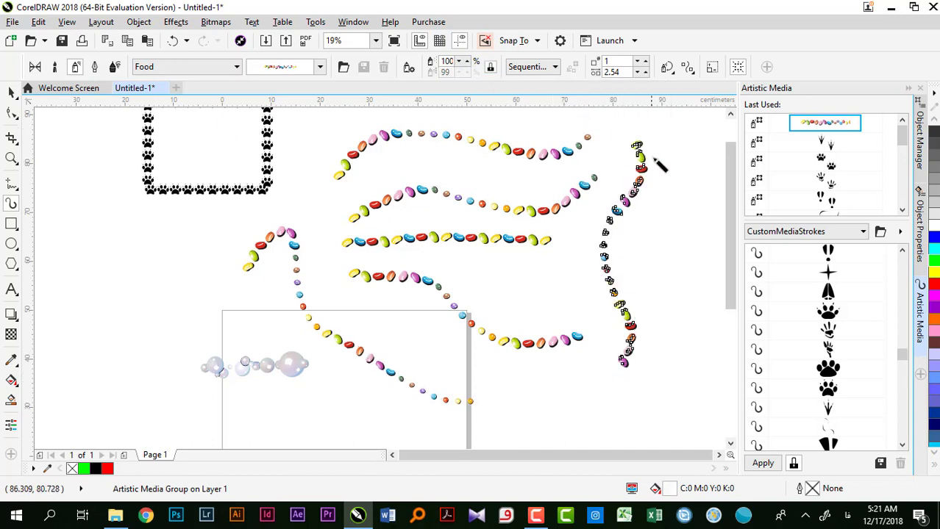
mouse_move(677, 205)
mouse_down()
mouse_move(676, 317)
mouse_move(653, 393)
mouse_up()
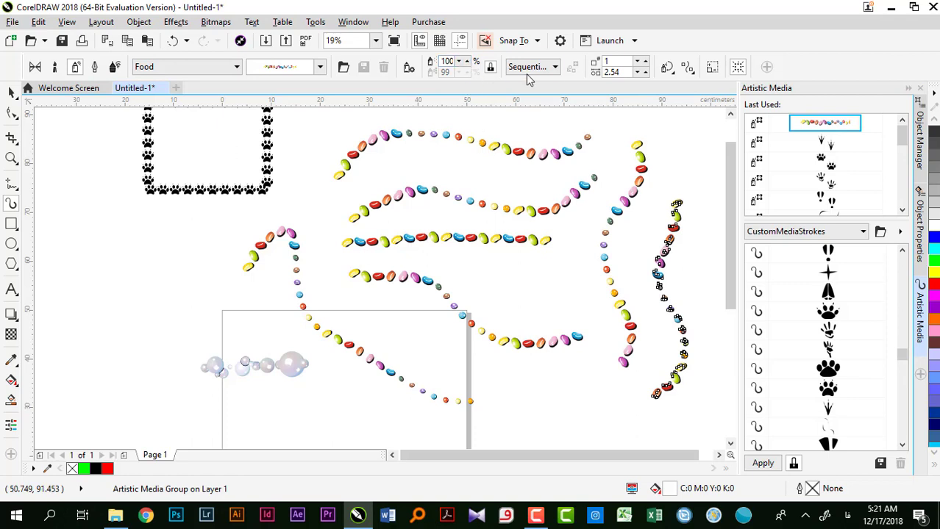
Step: Try toggling incremental spraying on and off for the newest jelly-bean stroke
click(491, 66)
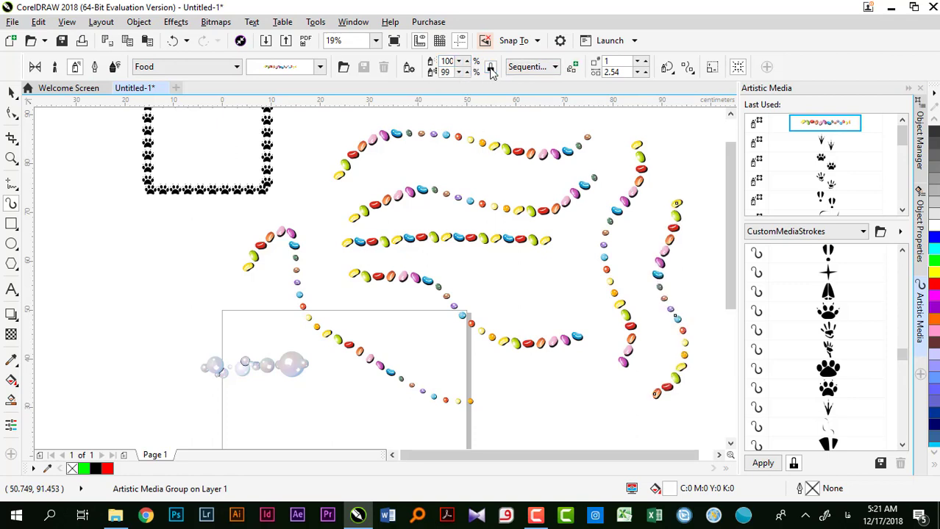
click(490, 67)
click(490, 67)
click(490, 68)
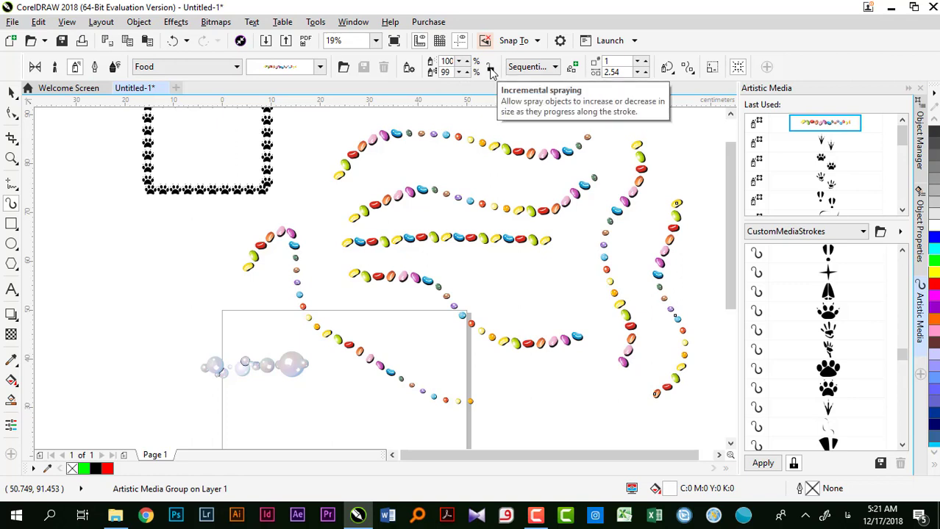
click(491, 67)
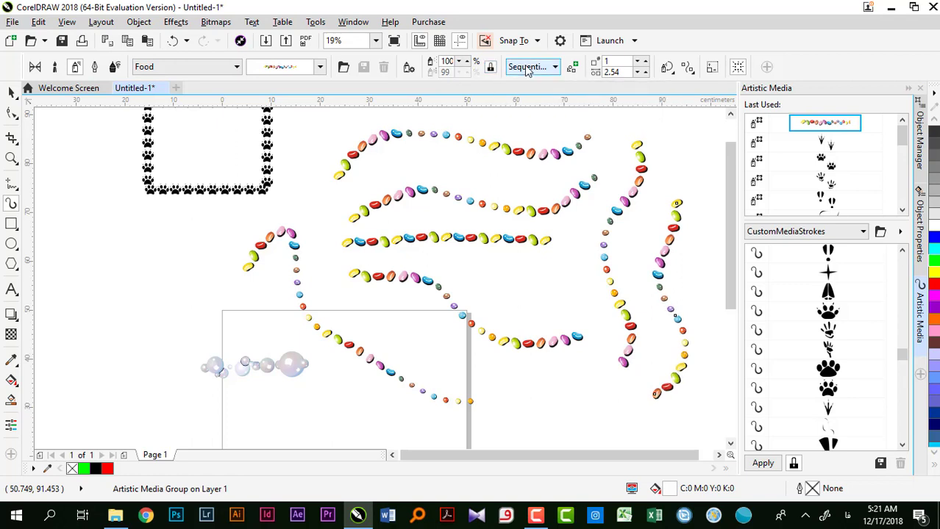
Step: Try the Randomly spray order on the newest bean stroke and change its pattern to the curved-line Footprint spray
click(527, 68)
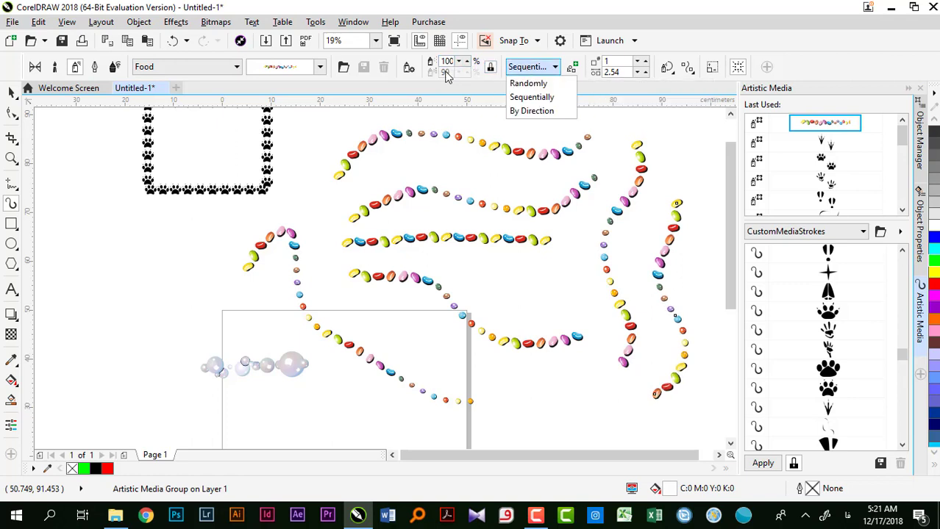
click(534, 83)
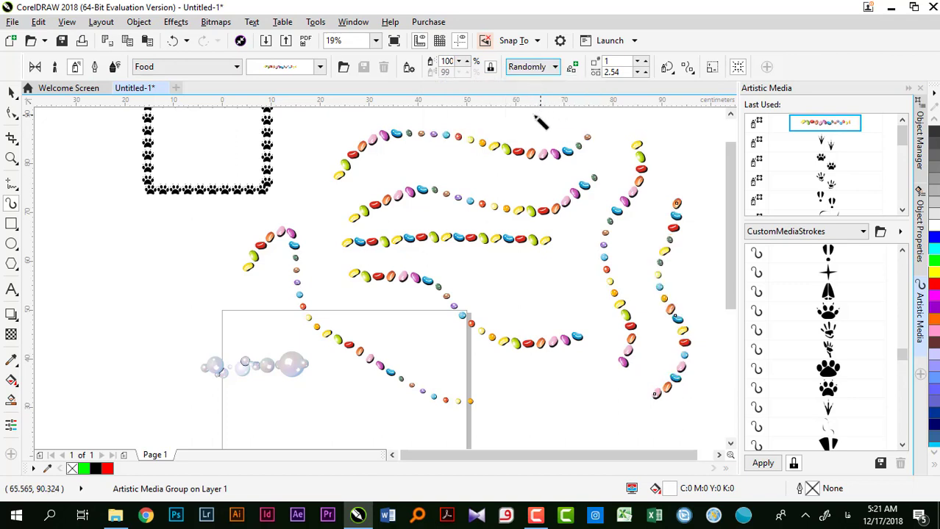
click(184, 67)
click(180, 105)
click(267, 67)
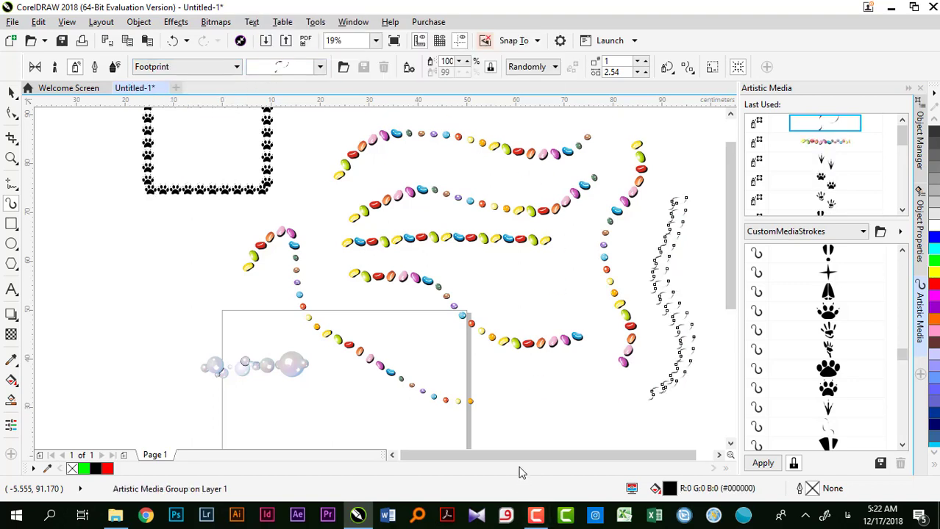
drag(520, 456, 579, 459)
scroll(605, 298, up, 4)
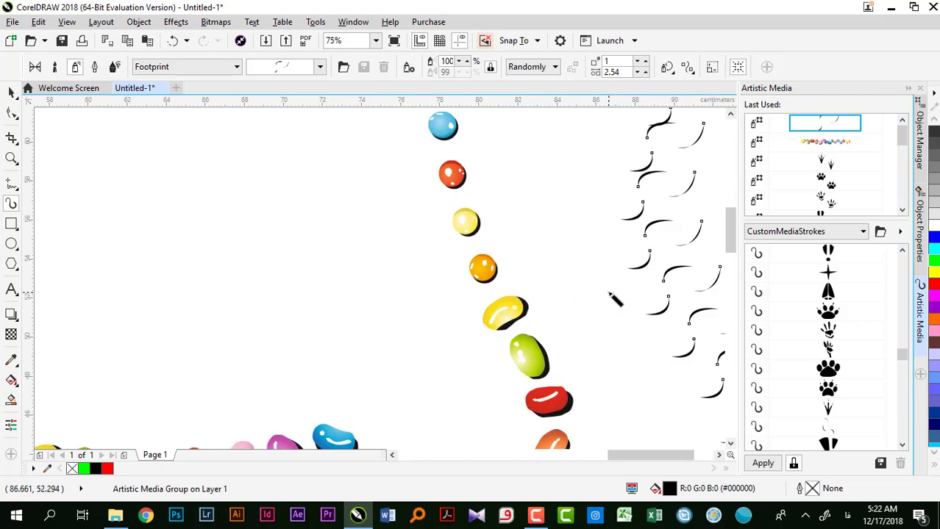
scroll(615, 293, down, 4)
scroll(635, 273, up, 2)
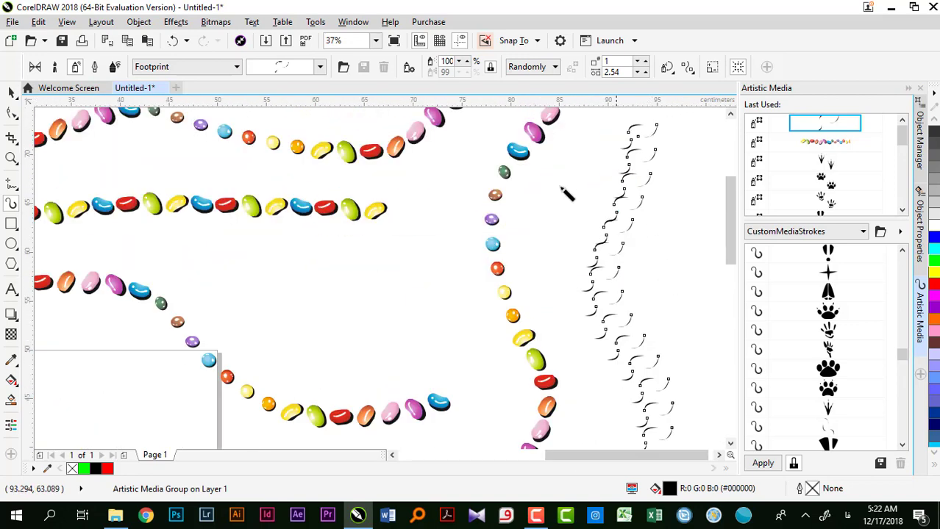
Step: Apply the bird-track Footprint pattern to the stroke, try the Randomly spray order and set the order to Sequentially
click(320, 66)
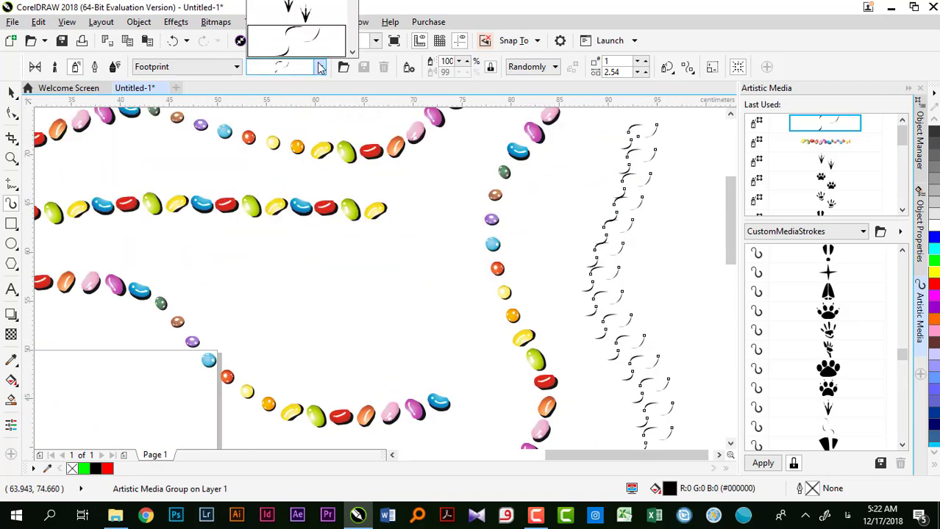
click(517, 69)
click(514, 82)
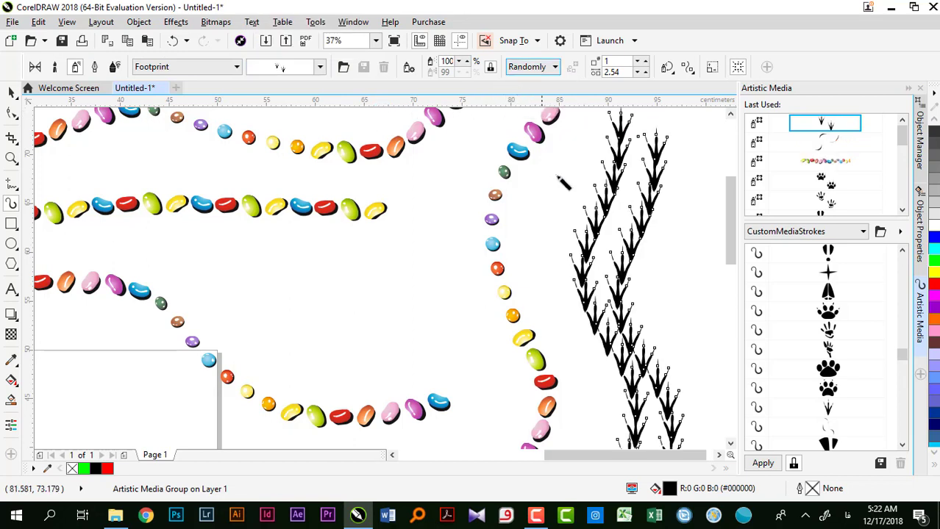
click(531, 67)
click(530, 98)
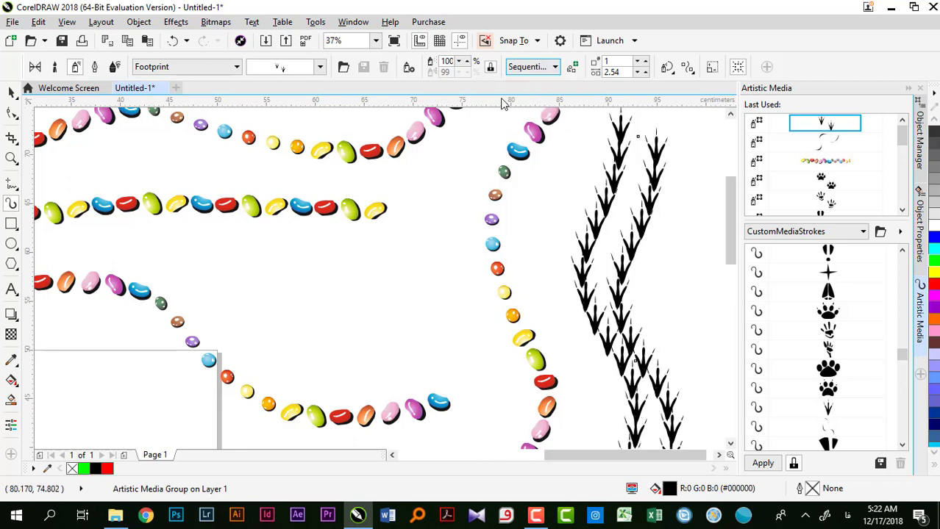
Step: Change the bird-track stroke to the Food category's sliced-vegetable spray pattern
click(317, 68)
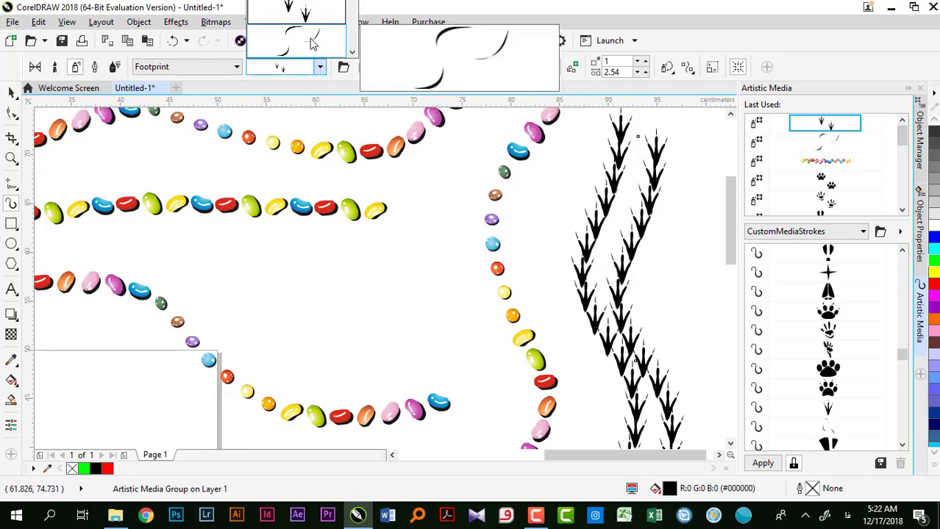
click(217, 67)
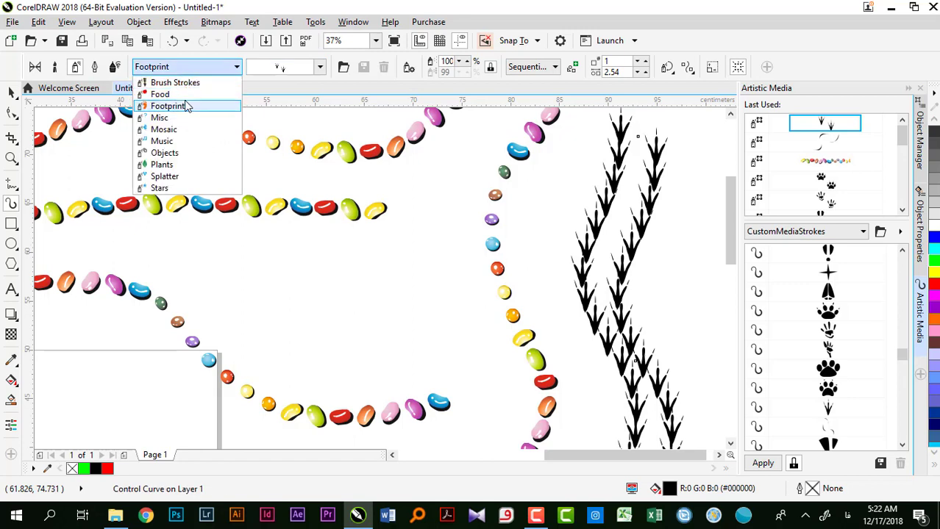
click(162, 94)
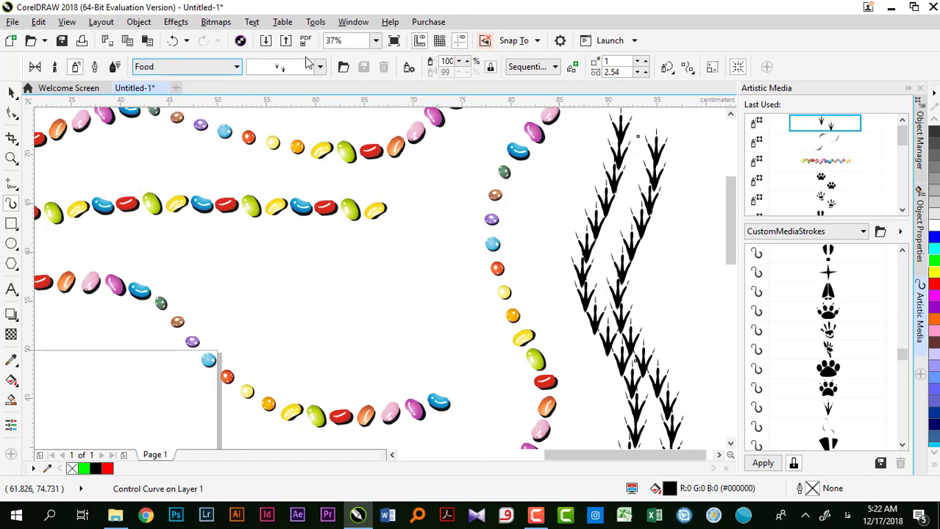
click(319, 68)
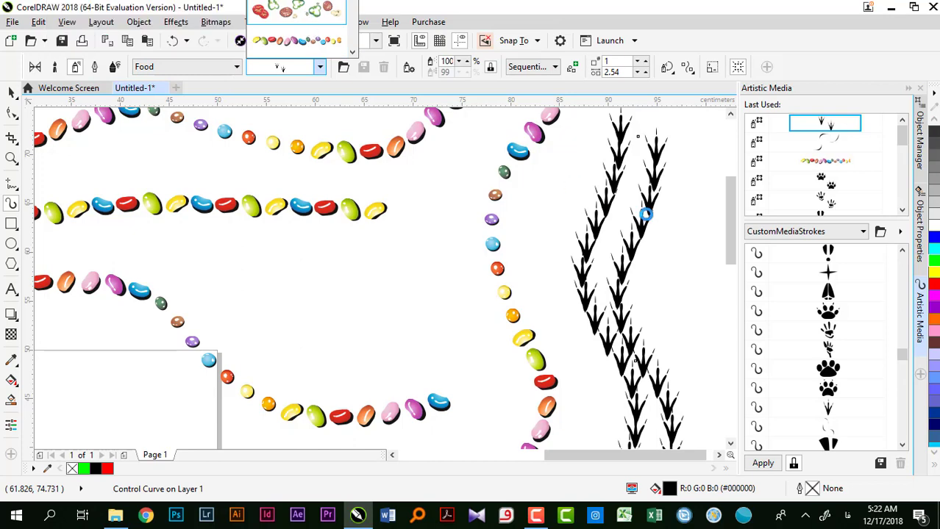
scroll(559, 257, down, 4)
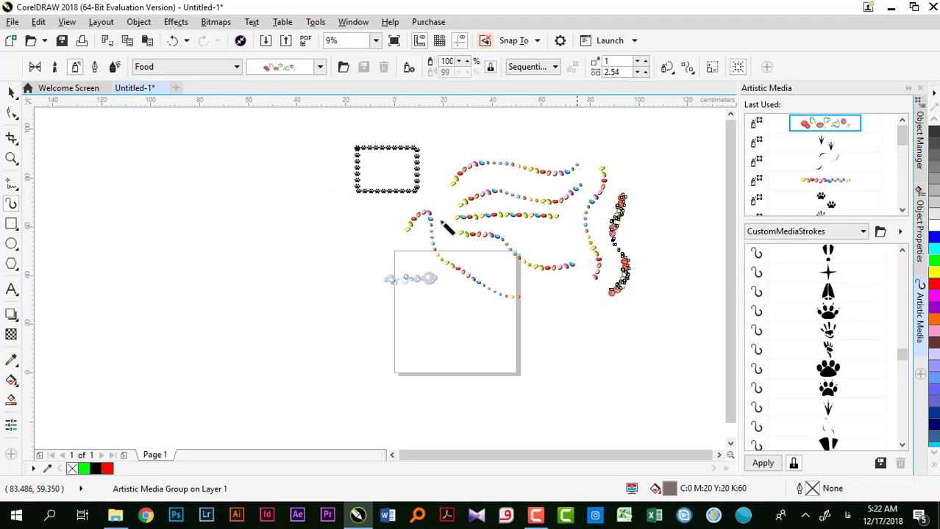
Step: Move the vegetable stroke to the empty area beyond the paw-print frame and delete all the other strokes
click(11, 92)
click(618, 225)
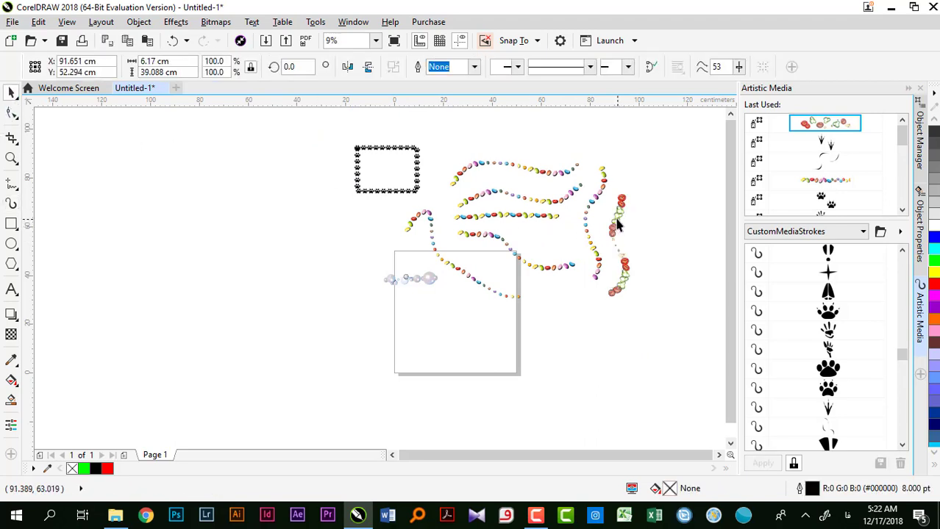
drag(618, 224, 236, 220)
drag(326, 132, 634, 345)
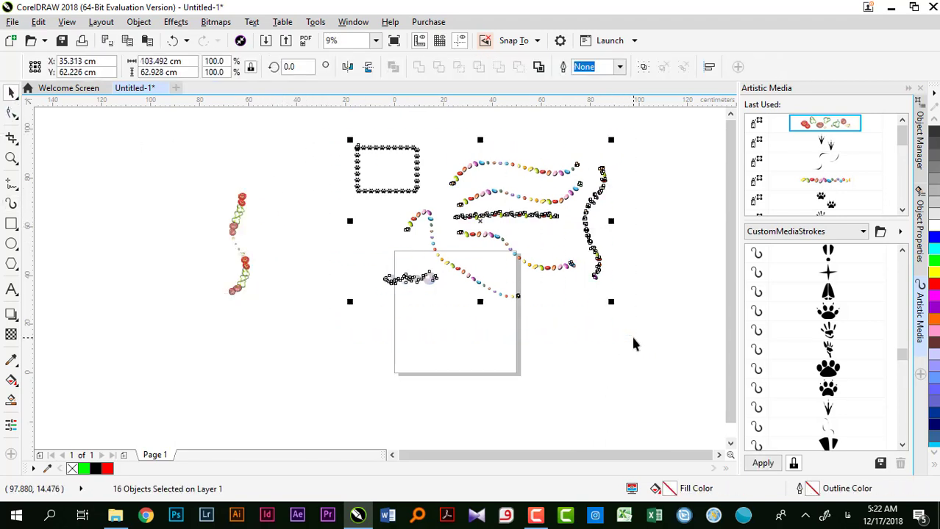
key(Delete)
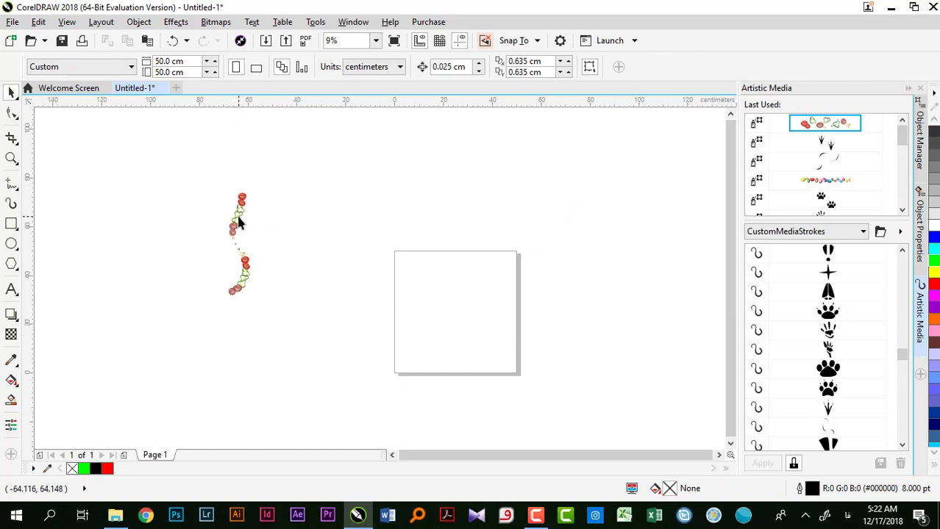
Step: Move the vegetable stroke onto the middle of the page
mouse_move(239, 220)
mouse_down()
mouse_move(436, 310)
mouse_move(456, 295)
mouse_up()
scroll(464, 309, up, 2)
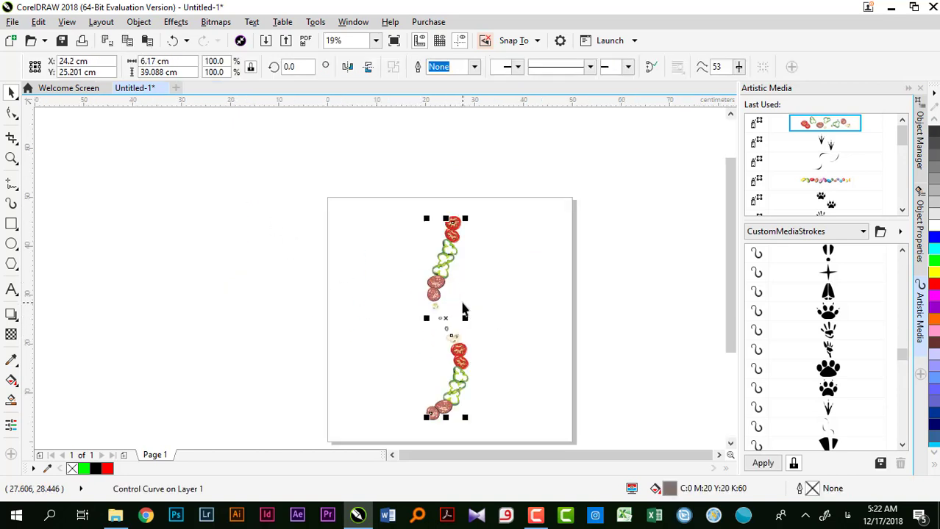
scroll(464, 309, up, 2)
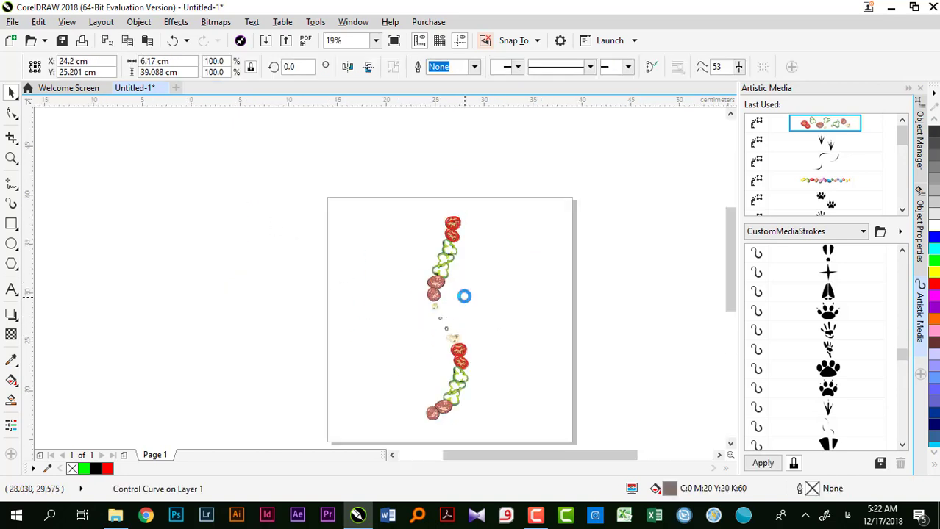
Step: Try the Randomly spray order on the vegetable stroke and examine the arrangement of its slices
click(12, 204)
click(531, 67)
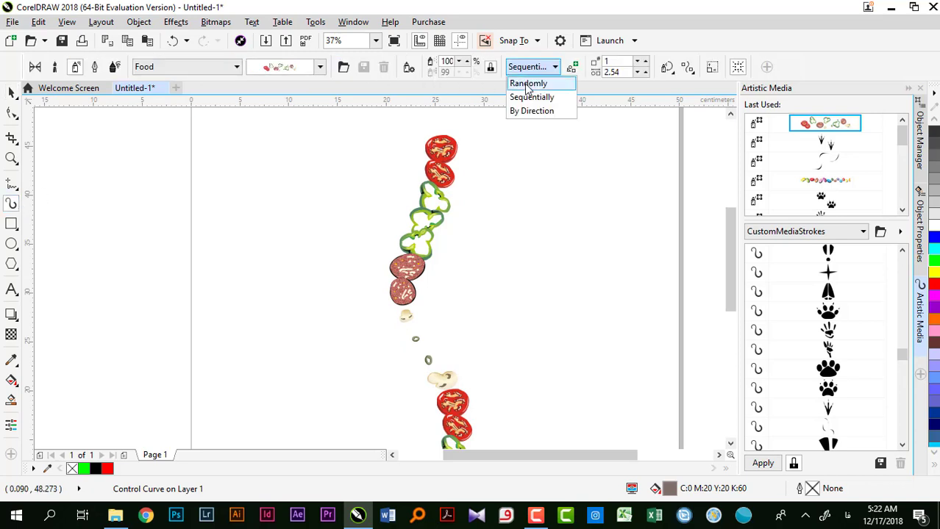
click(528, 83)
scroll(425, 355, down, 4)
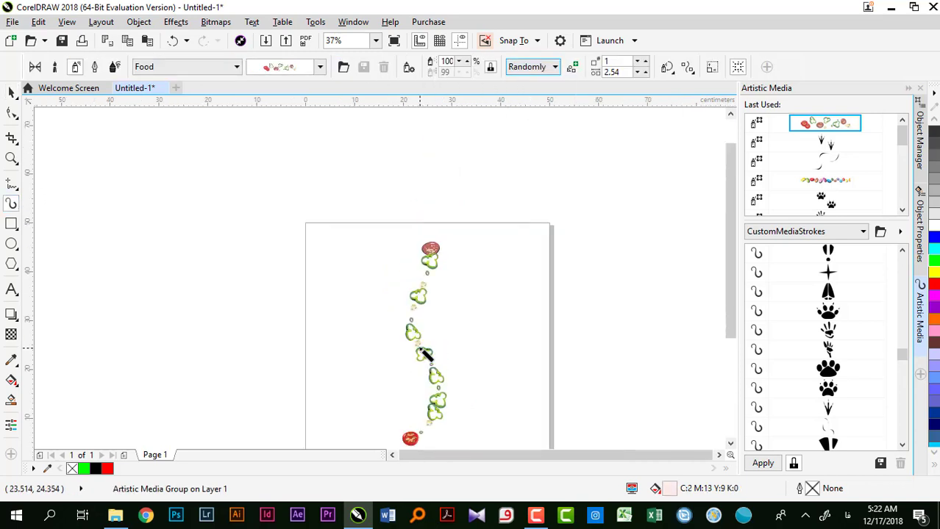
scroll(425, 394, up, 4)
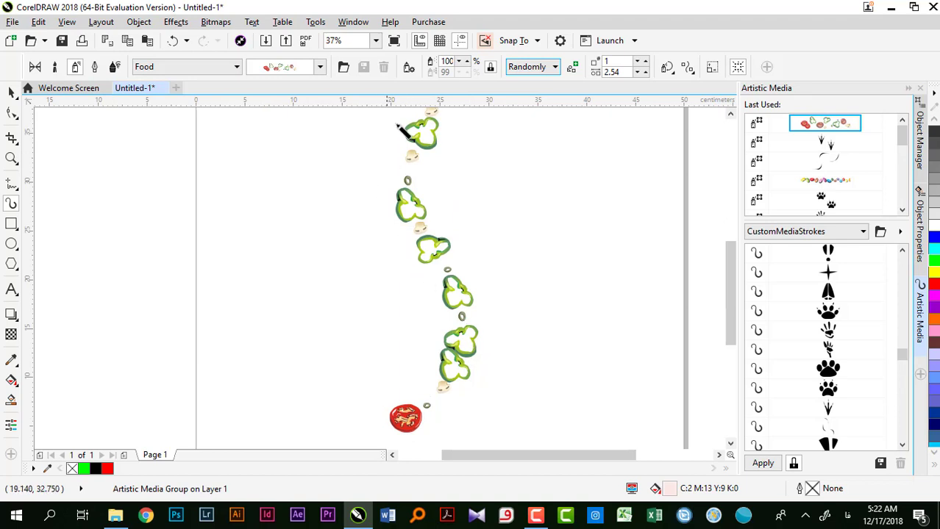
Step: Return the vegetable stroke's spray order to Sequentially and examine the sequence of its slices
click(523, 72)
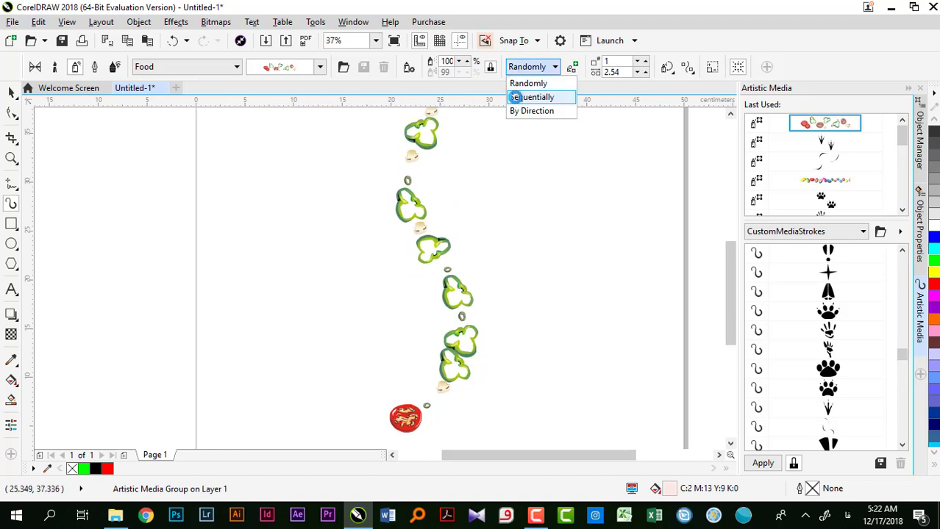
click(526, 96)
scroll(437, 207, down, 2)
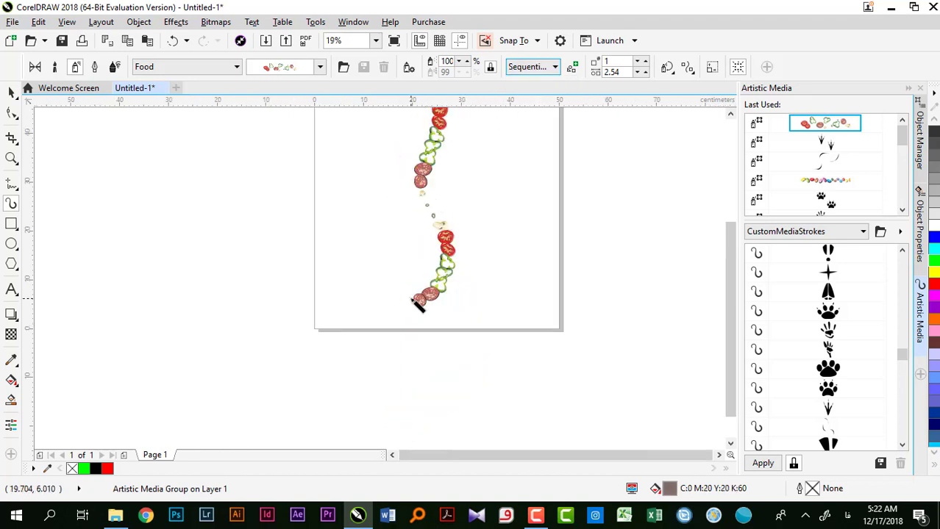
scroll(417, 306, down, 2)
scroll(425, 223, up, 2)
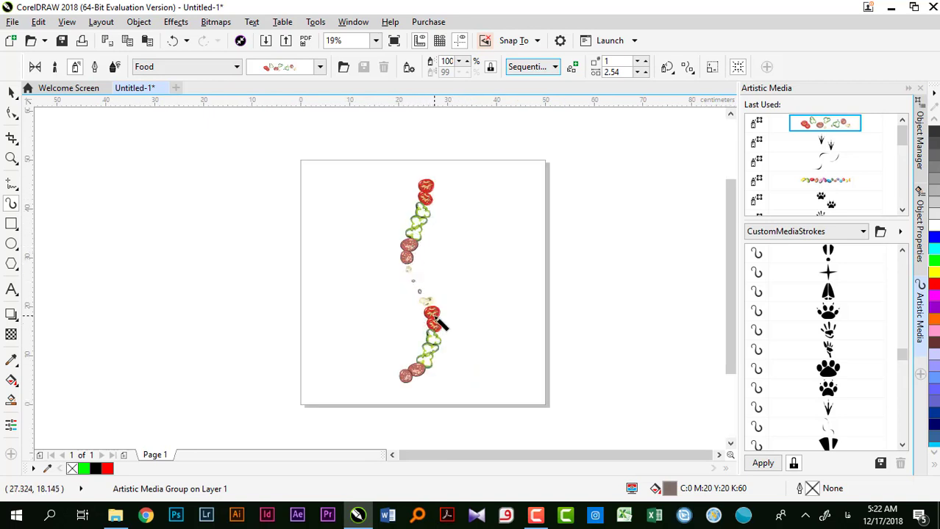
Step: Draw two long looping vegetable-spray strokes, one on each side of the existing stroke, with the order set to Sequentially
mouse_move(395, 170)
mouse_down()
mouse_move(332, 188)
mouse_move(359, 307)
mouse_move(339, 378)
mouse_move(243, 372)
mouse_move(317, 345)
mouse_move(261, 228)
mouse_move(335, 174)
mouse_move(302, 138)
mouse_move(199, 197)
mouse_move(247, 276)
mouse_move(186, 331)
mouse_move(179, 394)
mouse_move(108, 371)
mouse_move(193, 284)
mouse_move(133, 210)
mouse_move(118, 140)
mouse_up()
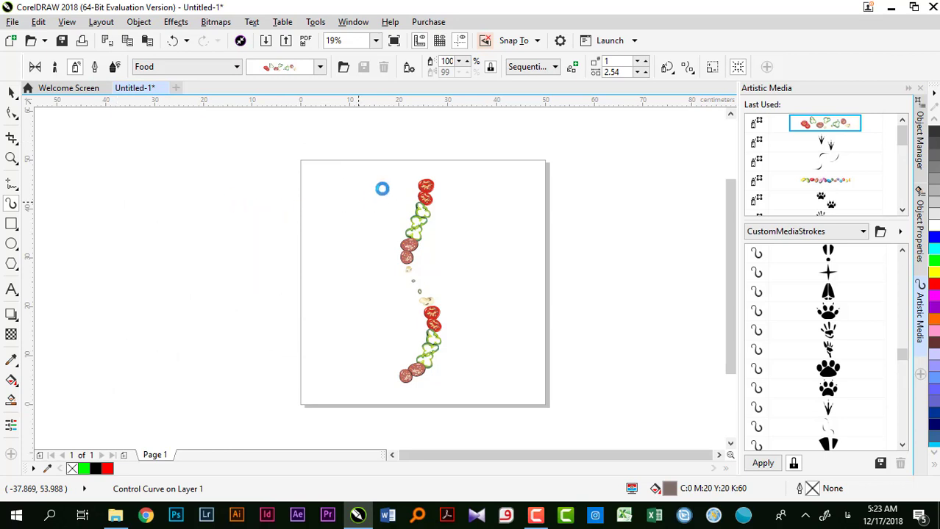
click(531, 67)
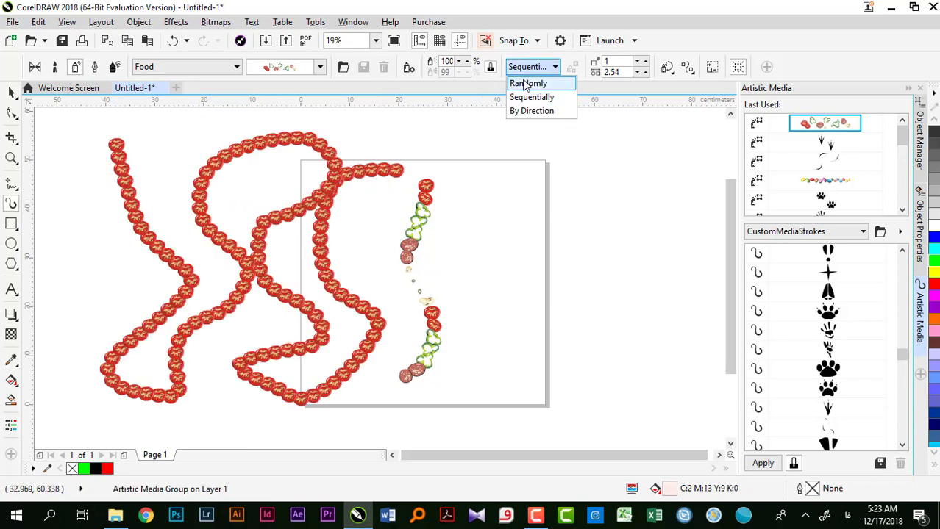
click(529, 98)
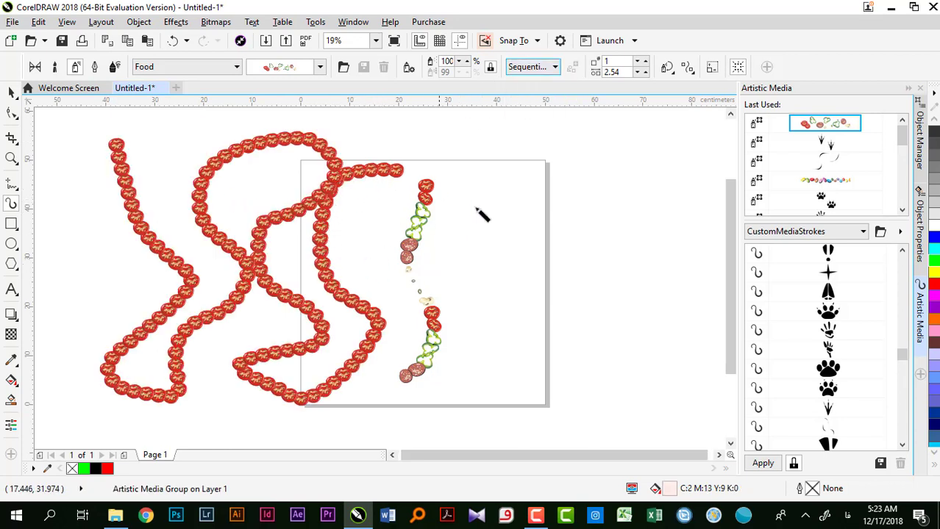
mouse_move(497, 143)
mouse_down()
mouse_move(558, 336)
mouse_move(669, 277)
mouse_move(649, 136)
mouse_move(518, 263)
mouse_up()
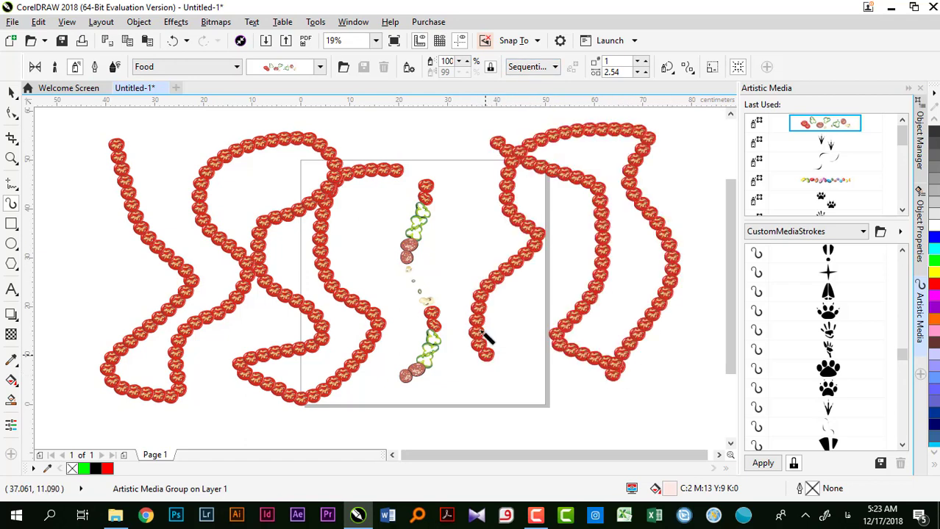
Step: Change the newest looping stroke's spray pattern to the Food category's jelly beans
click(288, 66)
click(287, 20)
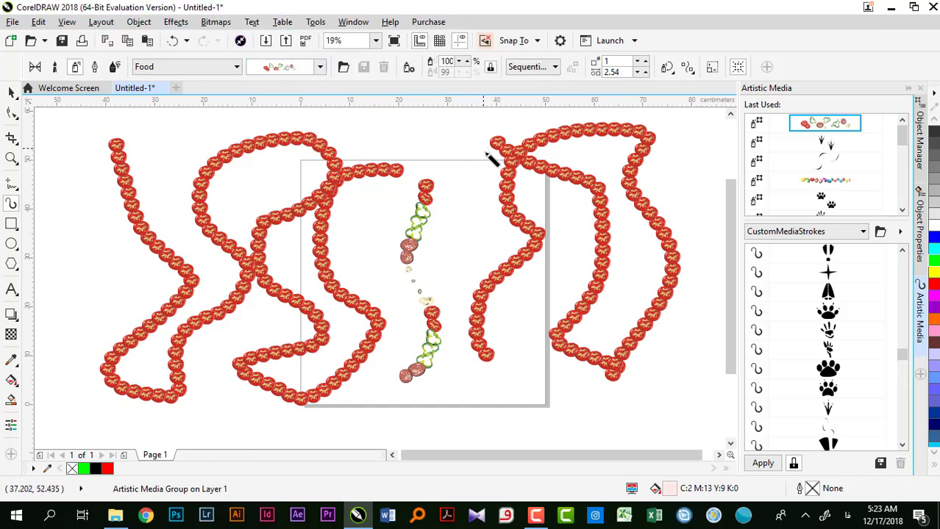
click(283, 66)
click(280, 42)
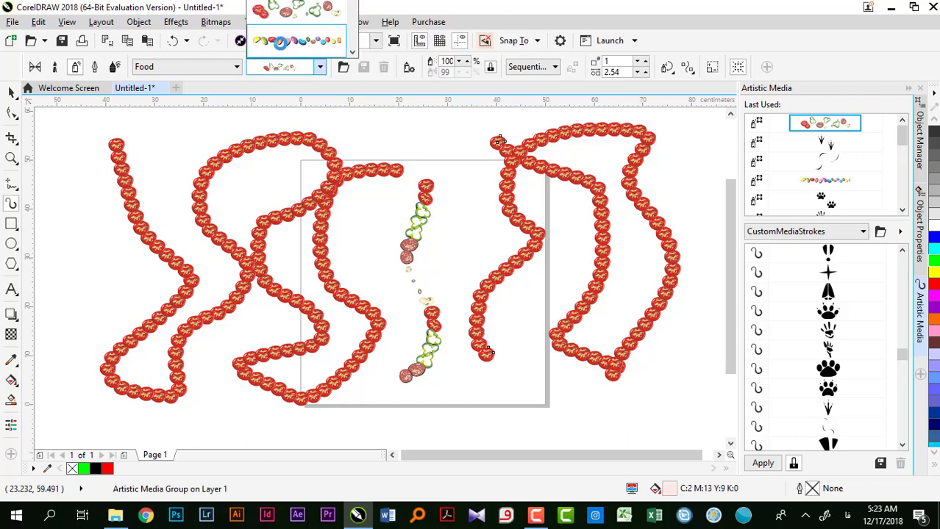
Step: Draw a wavy vegetable-spray stroke across the area above the existing strokes with the Food vegetables pattern and By Direction order
click(309, 66)
click(297, 20)
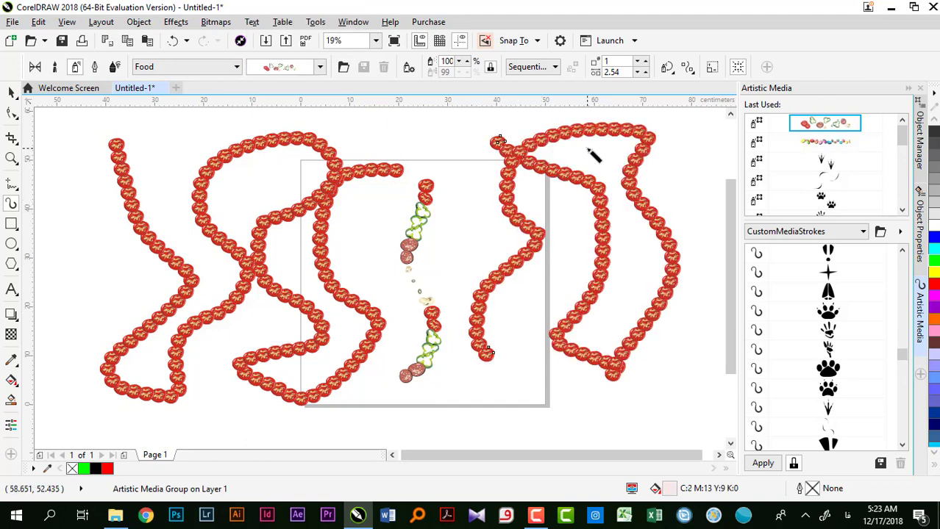
click(526, 68)
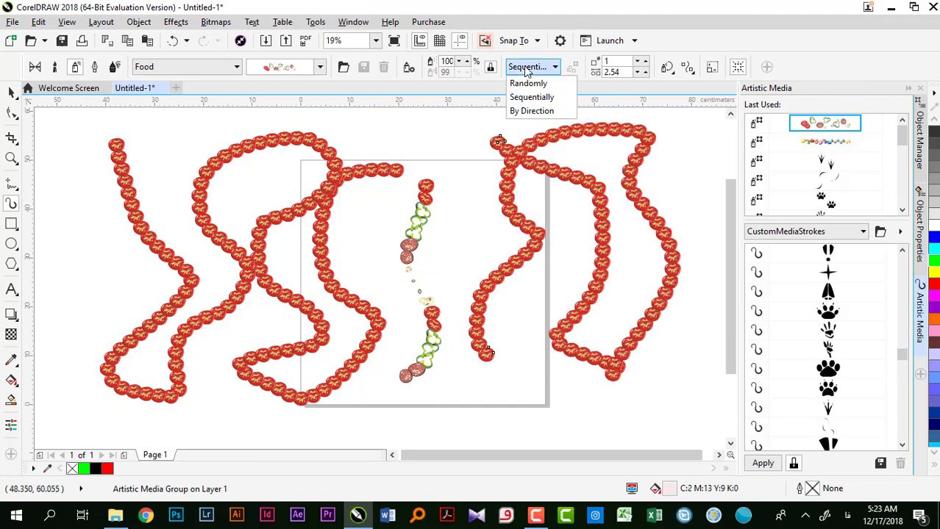
click(525, 112)
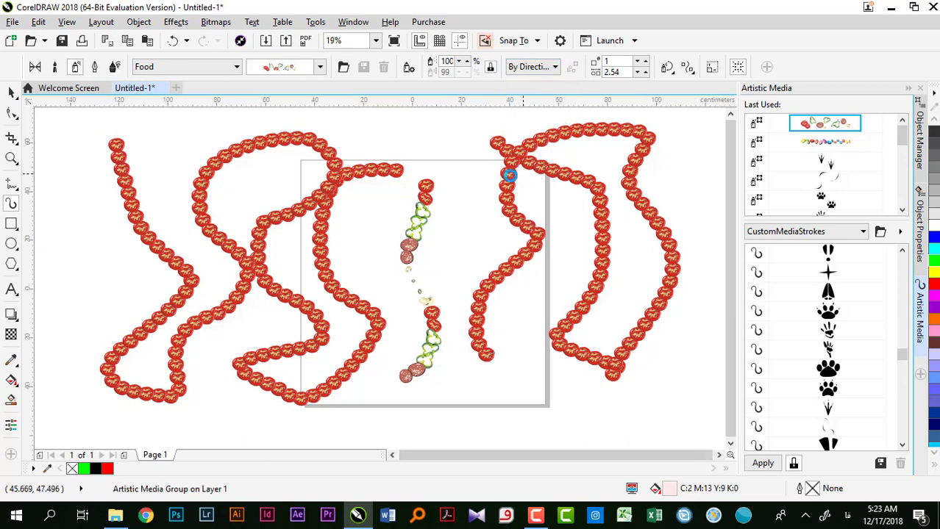
scroll(515, 169, down, 2)
mouse_move(463, 147)
mouse_down()
mouse_move(598, 150)
mouse_move(668, 178)
mouse_up()
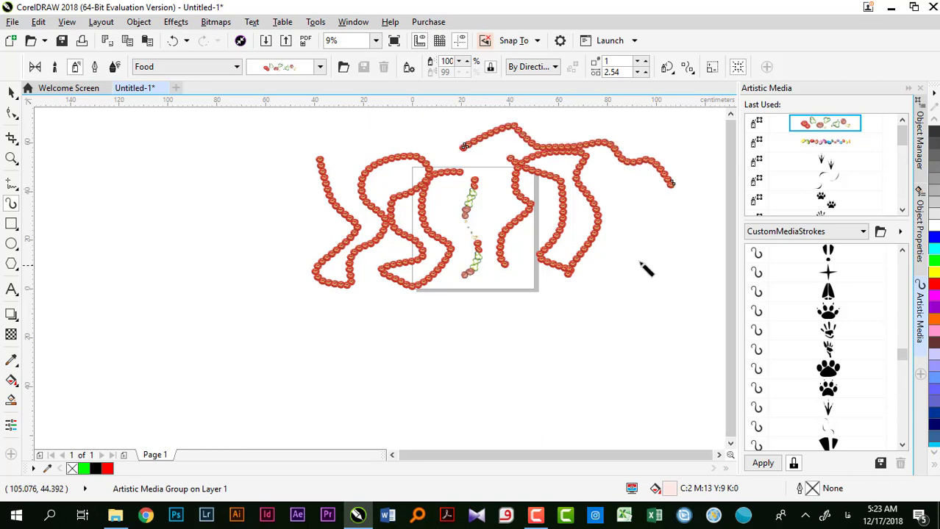
Step: Delete all the spray strokes and fit the empty page in view
double_click(9, 89)
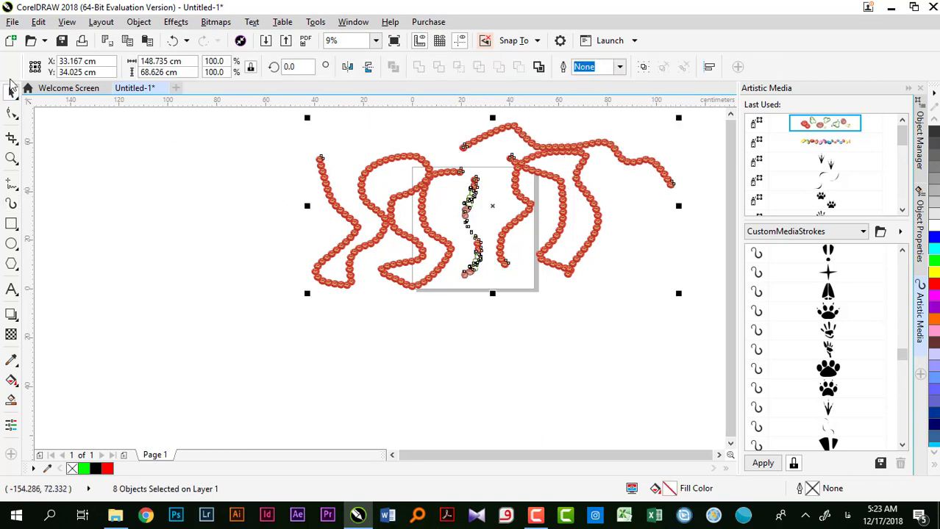
key(Delete)
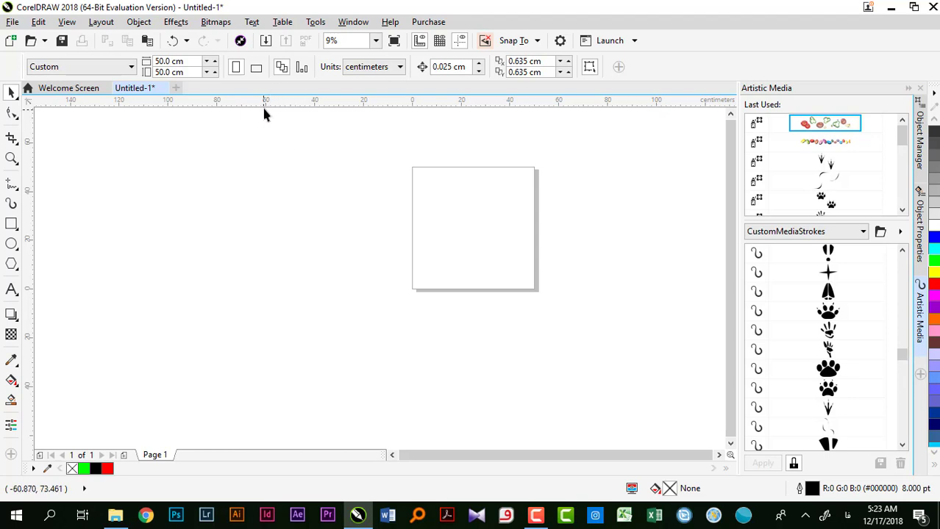
key(shift+F4)
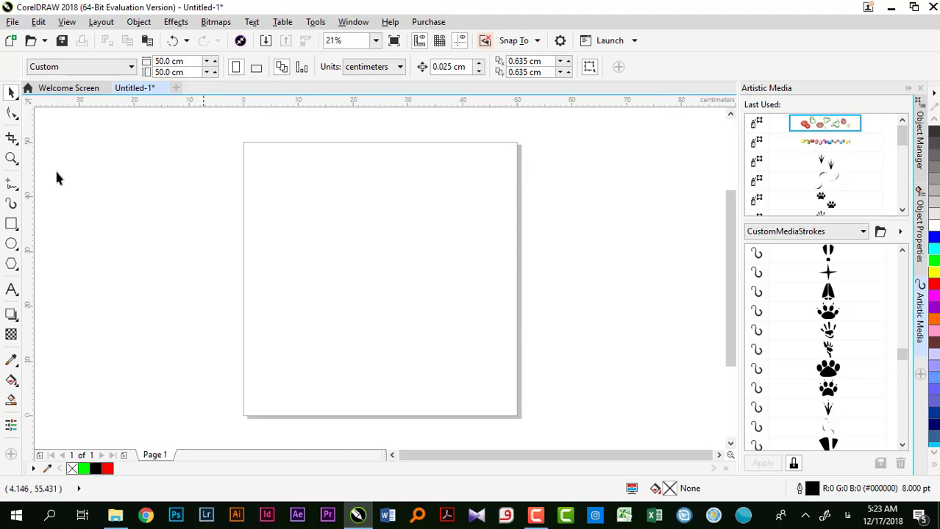
Step: Draw a wavy stroke across the page with the Food category's wrapped-candy spray pattern
click(11, 205)
click(298, 67)
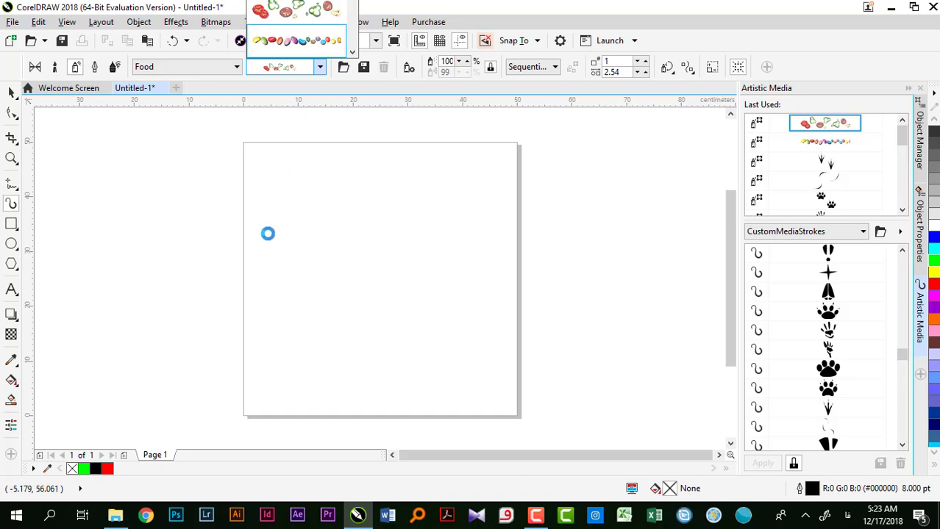
click(289, 44)
click(286, 68)
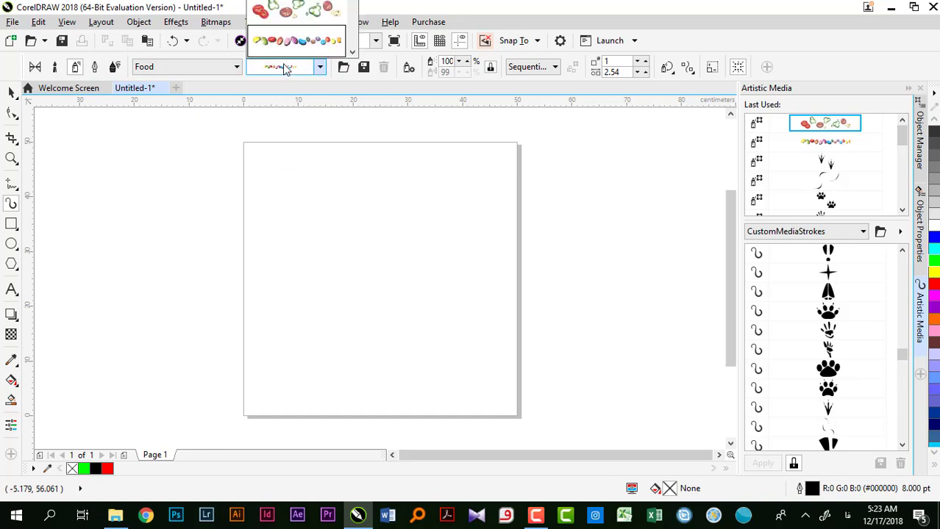
click(352, 52)
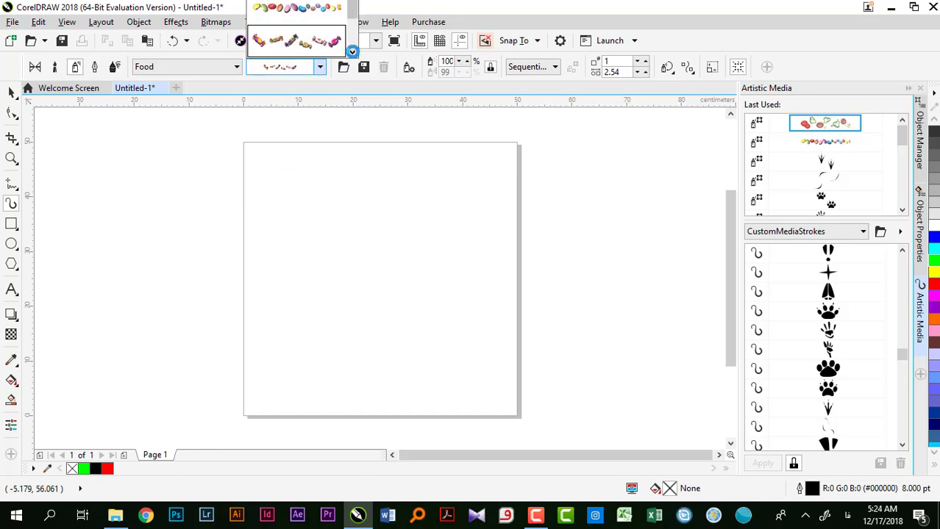
click(352, 51)
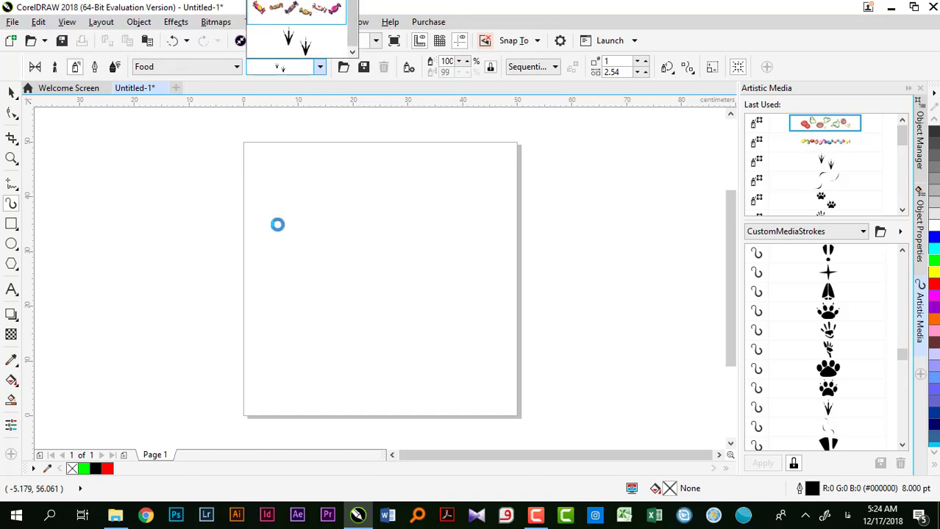
mouse_move(278, 225)
mouse_down()
mouse_move(301, 188)
mouse_move(340, 204)
mouse_move(414, 279)
mouse_move(458, 244)
mouse_move(523, 278)
mouse_up()
scroll(390, 248, up, 2)
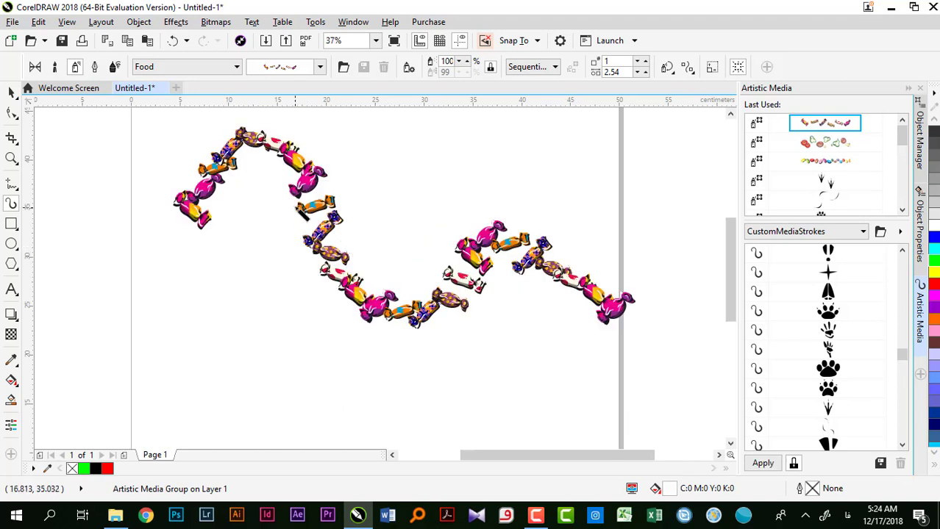
Step: Try the Randomly and Sequentially spray orders on the candy stroke and settle on By Direction
click(532, 67)
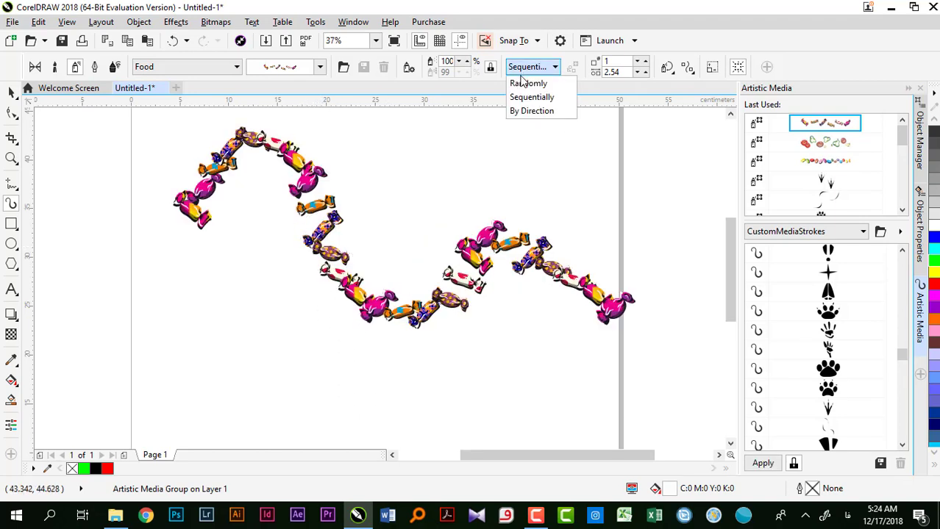
click(528, 83)
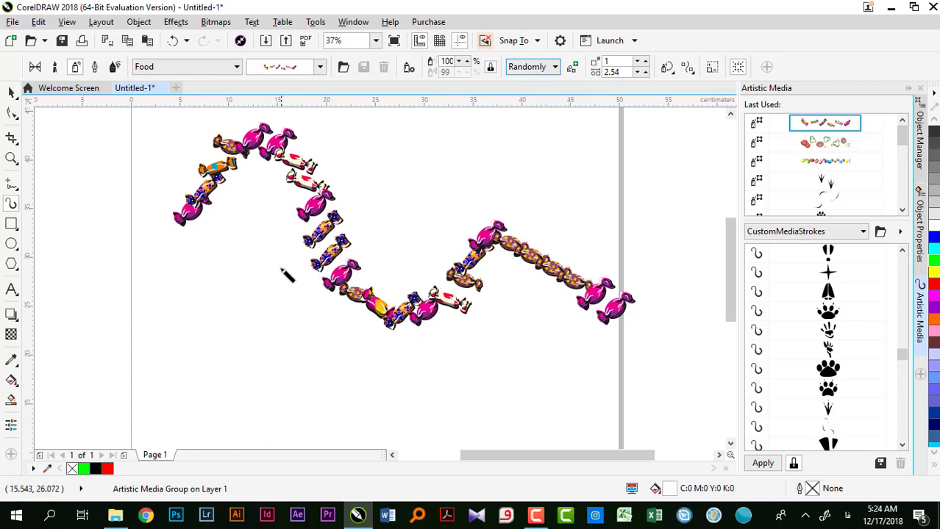
click(544, 68)
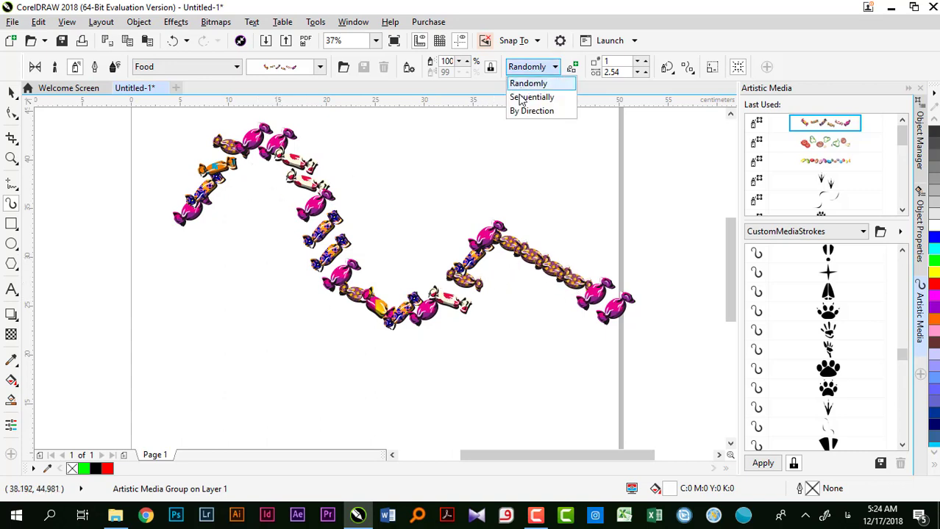
click(526, 97)
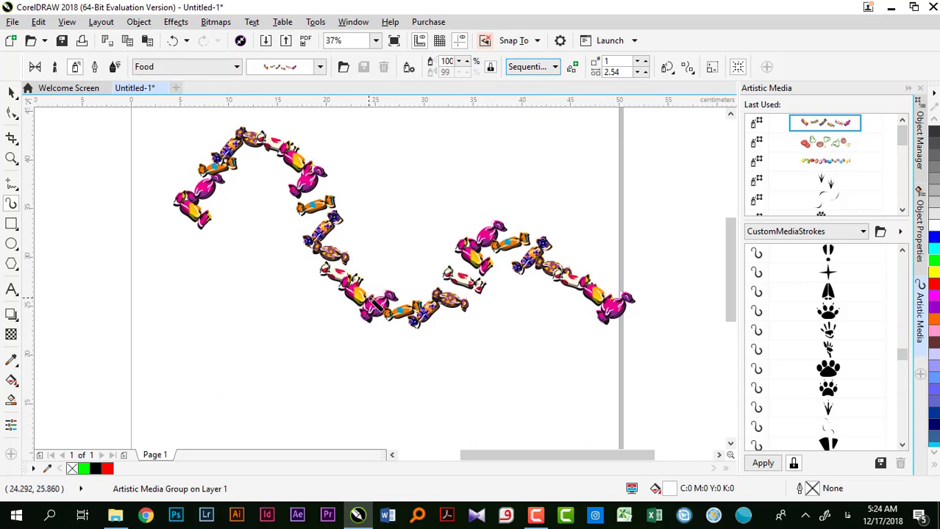
click(535, 72)
click(520, 112)
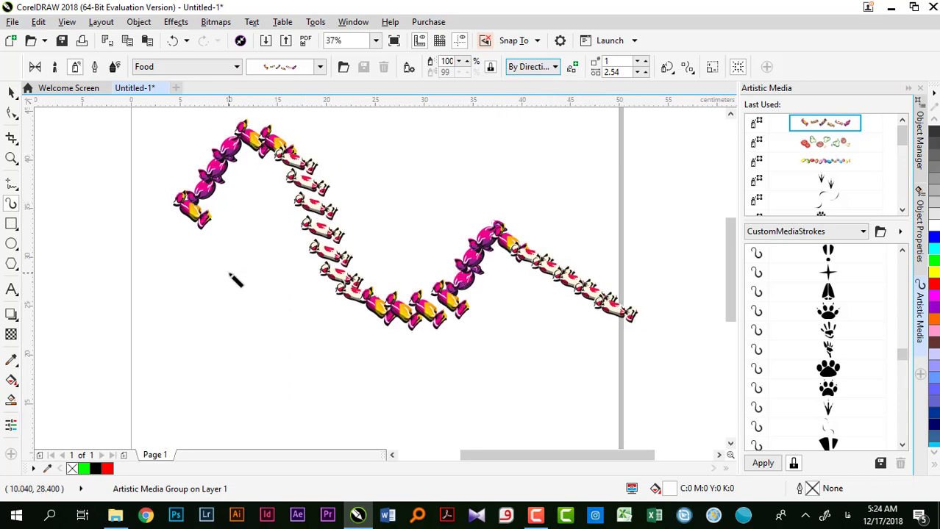
Step: Draw a rectangle about 22.6 by 16.1 cm below the candy stroke and apply the candy spray to its outline with By Direction order
click(11, 223)
mouse_move(78, 250)
mouse_down()
mouse_move(277, 442)
mouse_move(300, 386)
mouse_up()
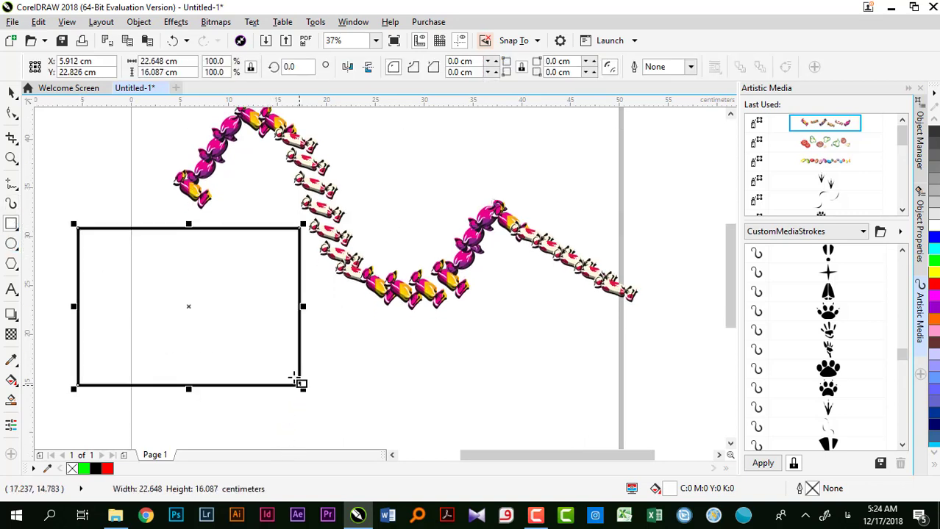
click(22, 205)
click(302, 72)
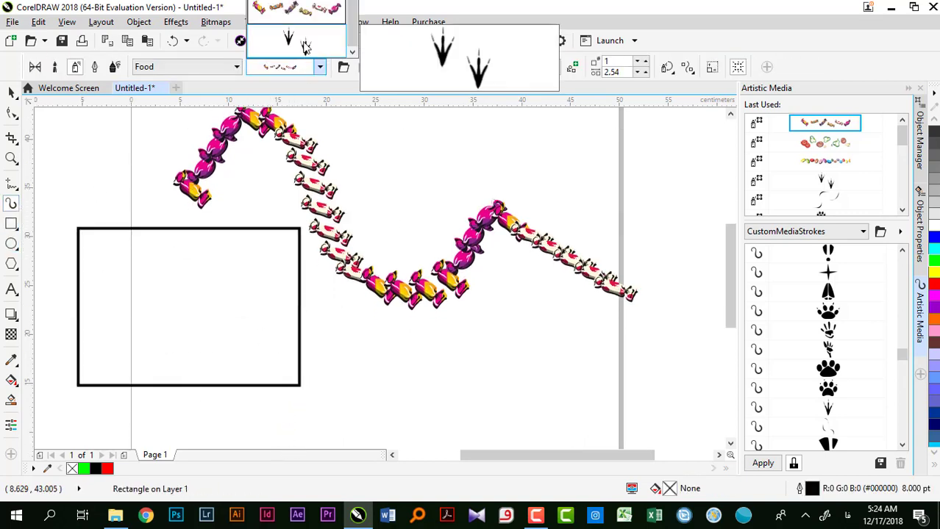
click(300, 44)
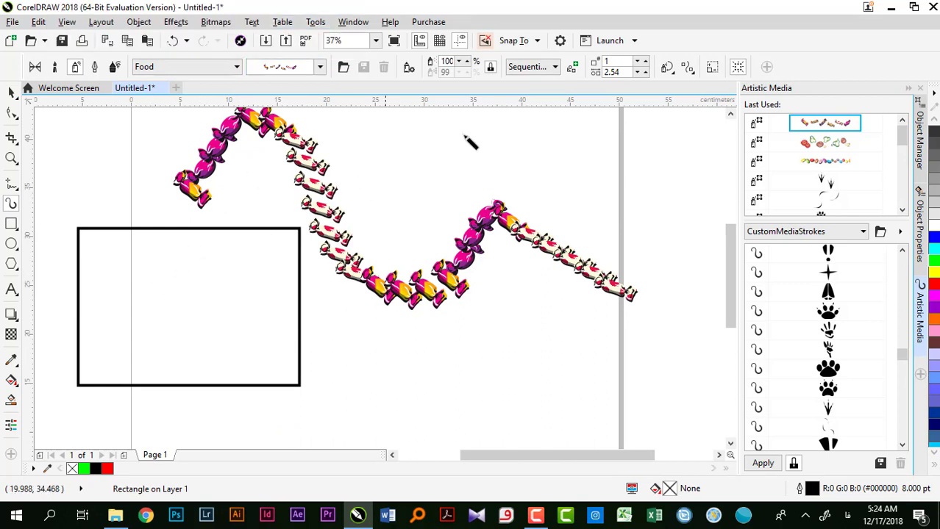
click(528, 66)
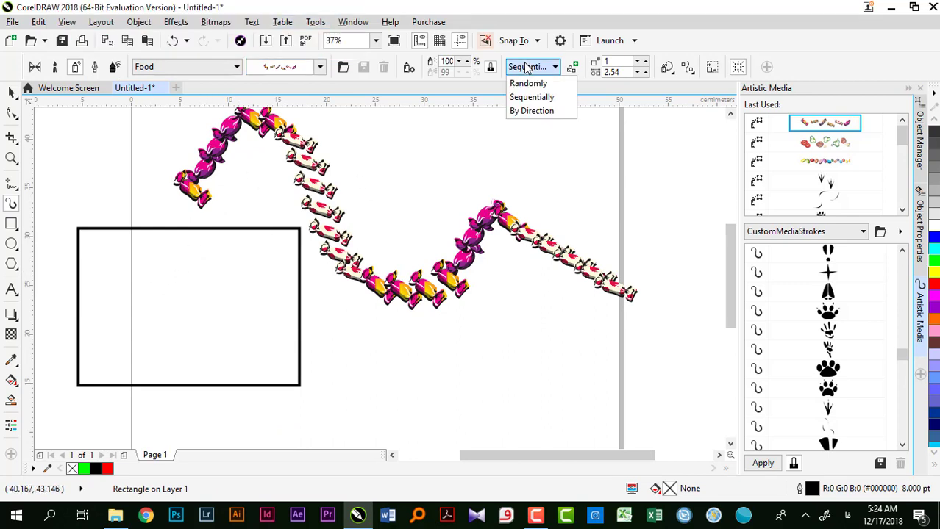
click(531, 111)
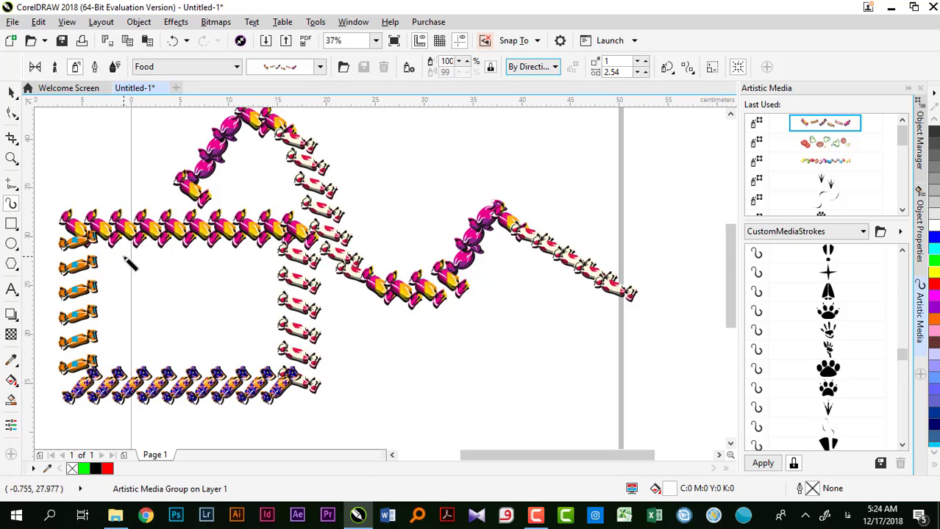
Step: Move the candy rectangle and the wavy candy stroke apart so that they no longer overlap
click(11, 92)
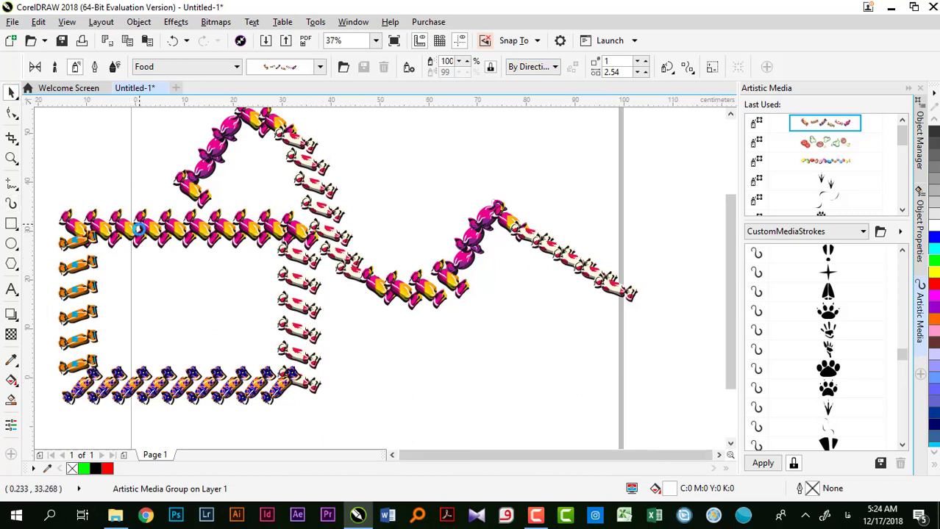
scroll(138, 229, down, 3)
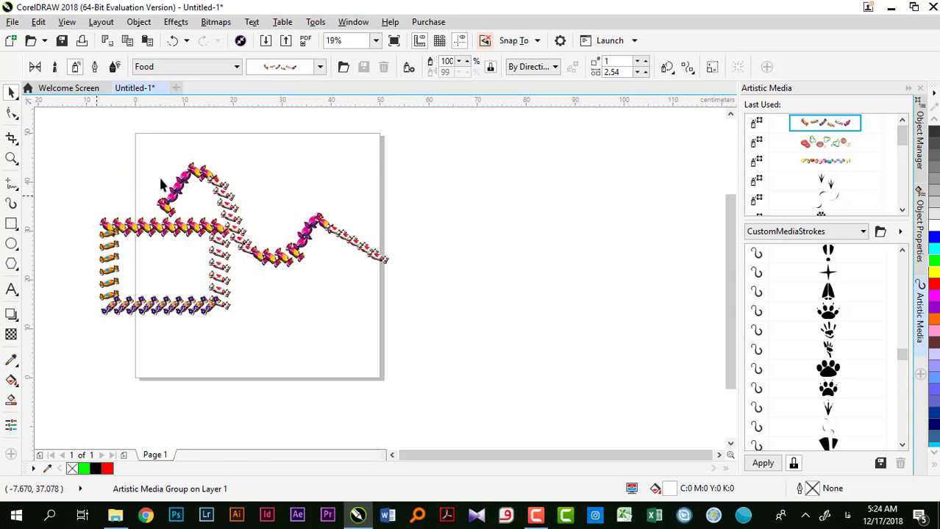
mouse_move(194, 164)
mouse_down()
mouse_move(252, 173)
mouse_move(279, 166)
mouse_move(268, 147)
mouse_up()
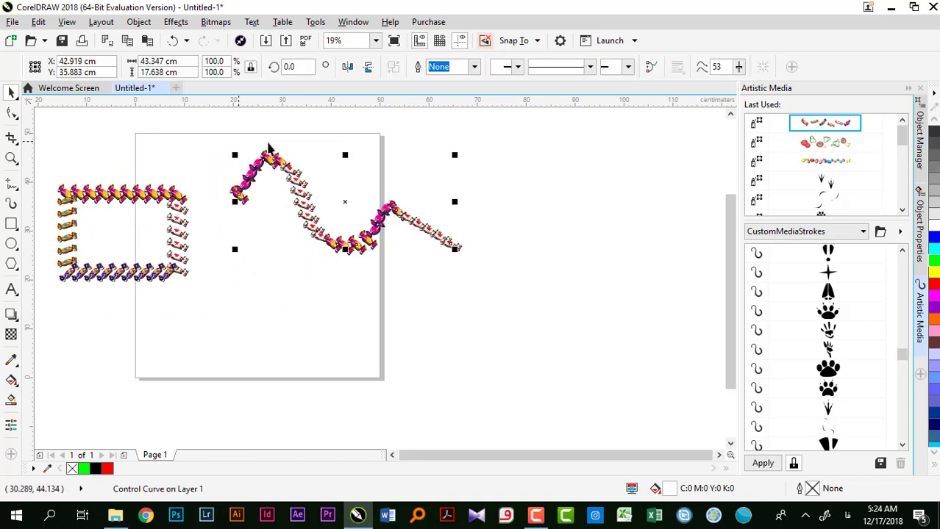
Step: Set the candy rectangle's images per dab to 3 and image spacing to 5.0, and examine the candies up close
click(172, 208)
click(11, 206)
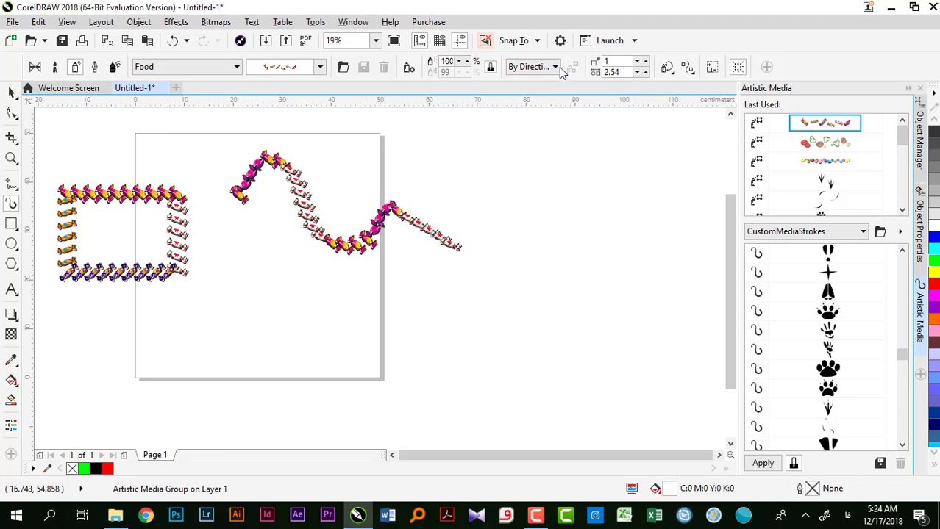
click(621, 71)
text(5)
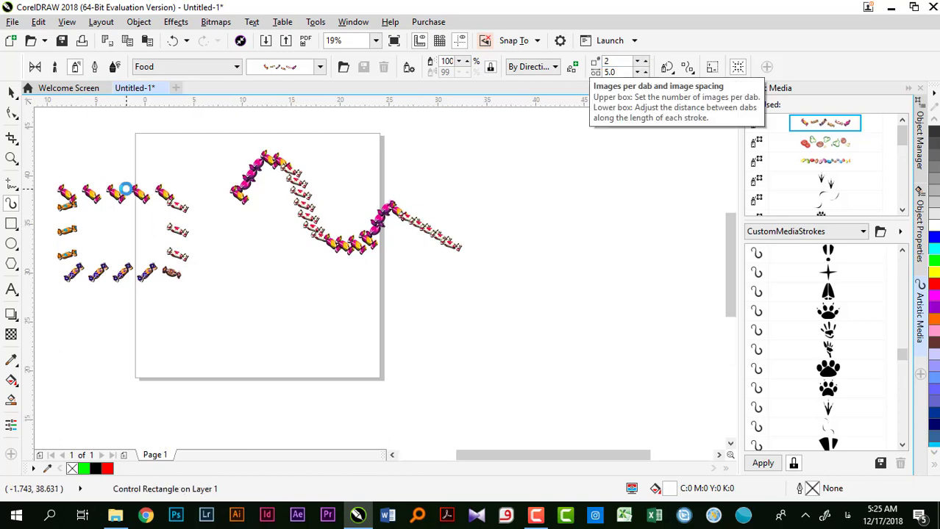
scroll(131, 188, up, 2)
scroll(131, 188, up, 5)
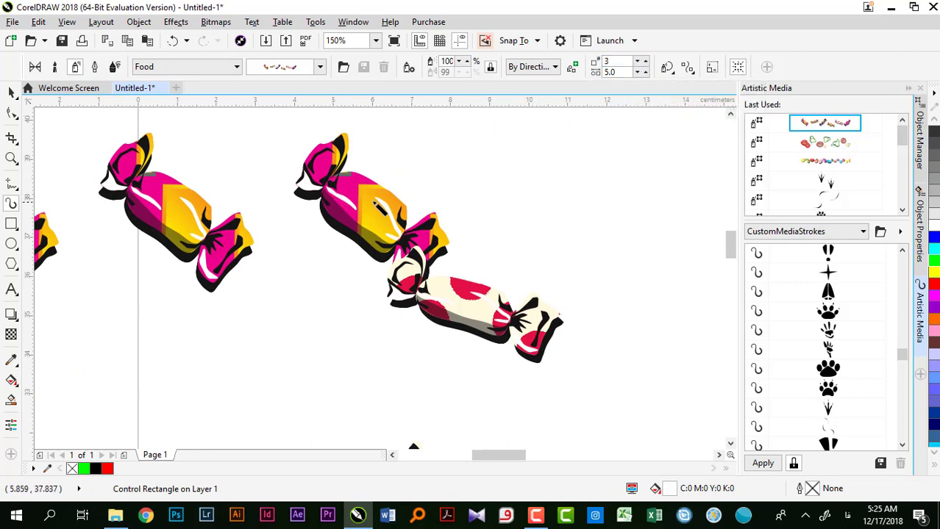
scroll(356, 193, down, 2)
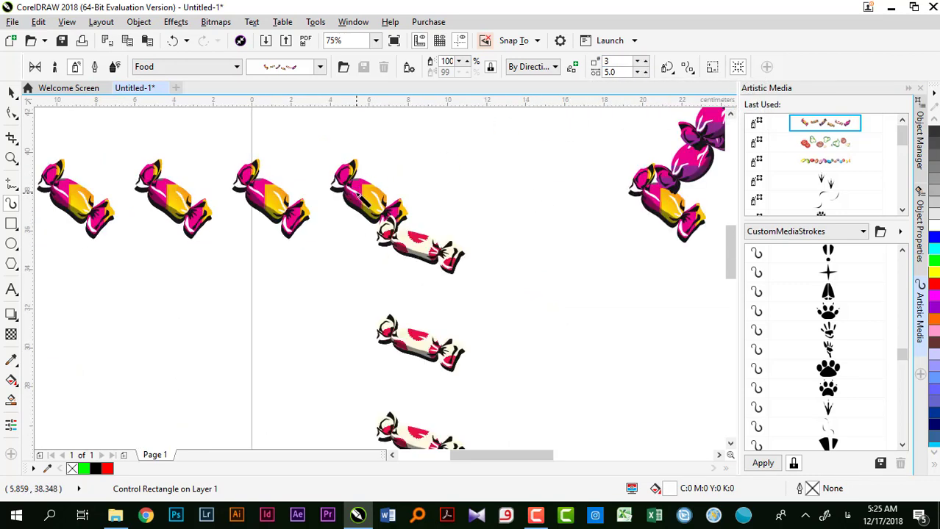
Step: Reposition the candy rectangle slightly lower, across the page's left edge and beside the wavy stroke
click(12, 92)
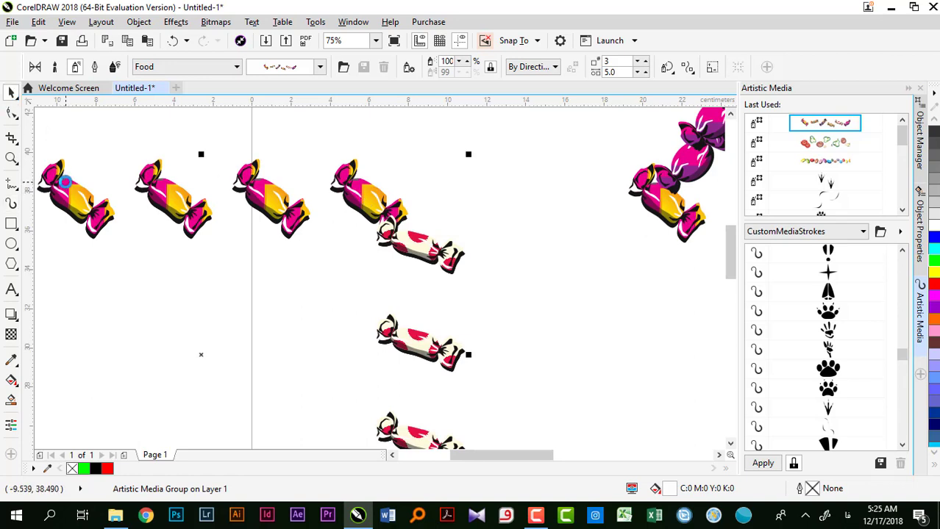
scroll(145, 199, down, 2)
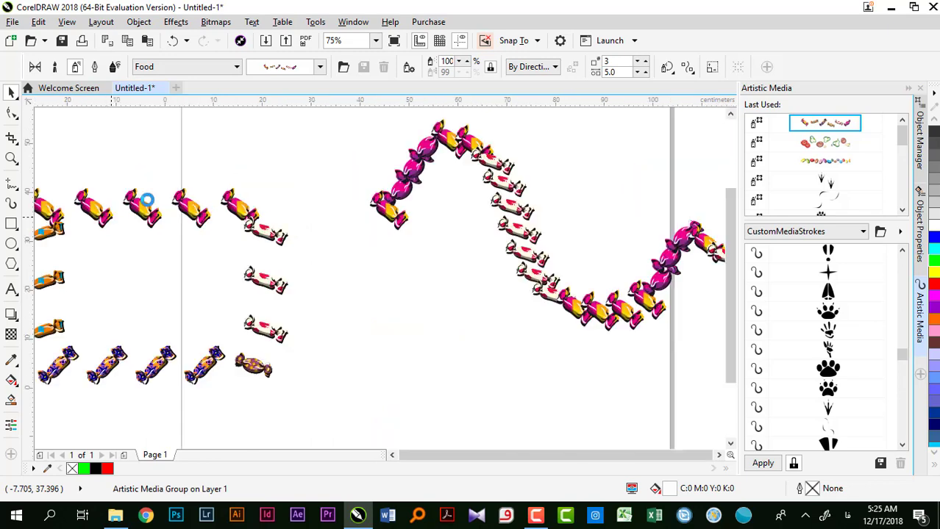
scroll(145, 161, down, 3)
click(143, 167)
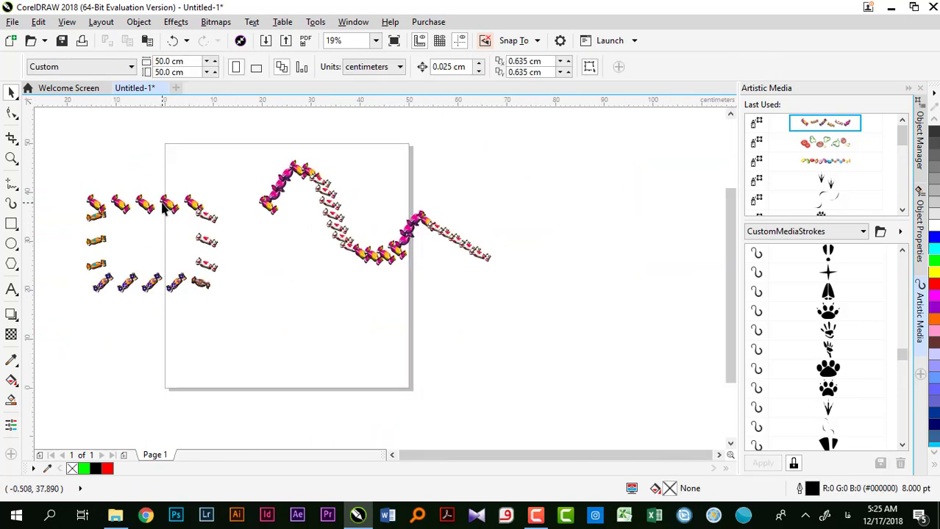
drag(163, 209, 187, 254)
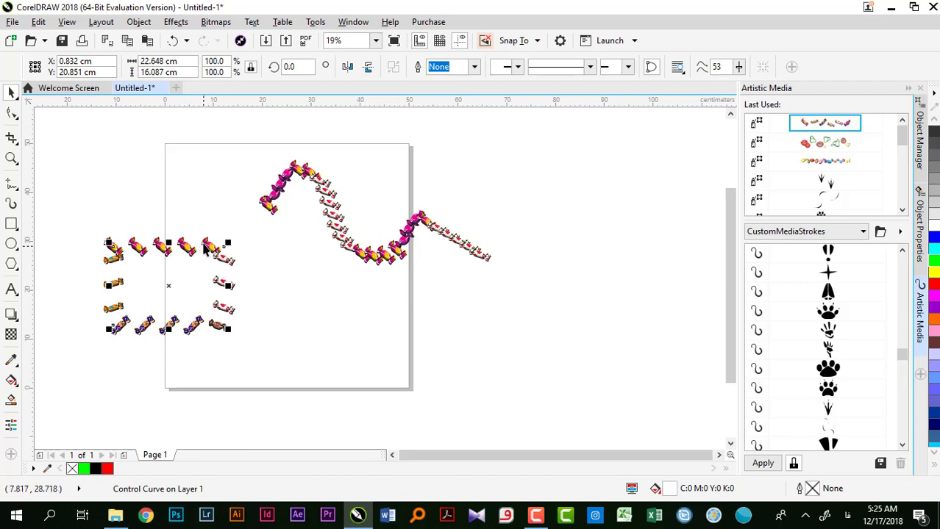
click(202, 216)
drag(119, 301, 218, 227)
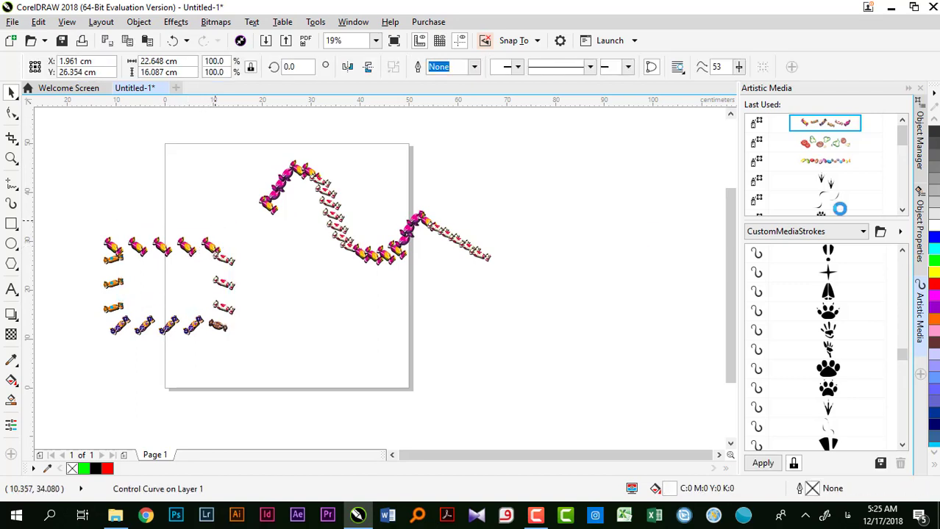
Step: Break the candy rectangle's Artistic Media group apart and move its plain rectangular outline down across the page's lower edge
click(922, 142)
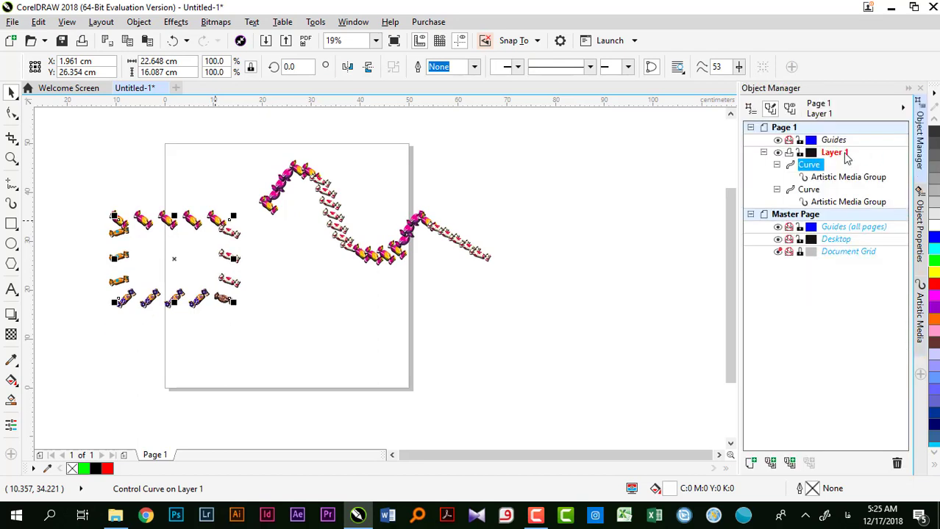
click(817, 178)
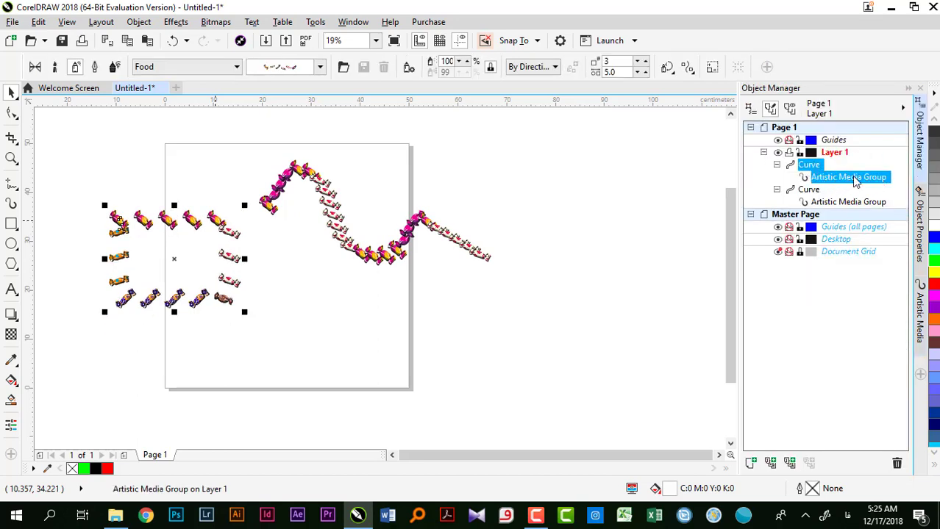
right_click(224, 256)
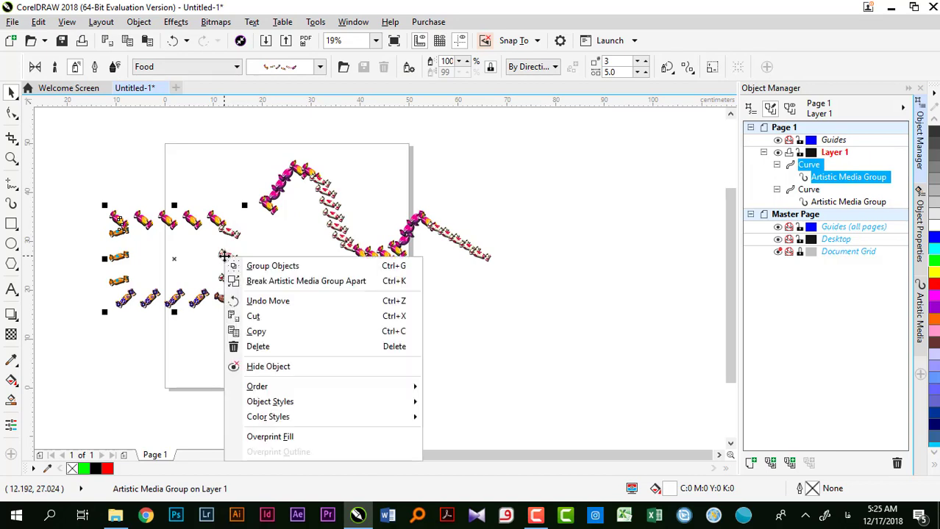
click(333, 281)
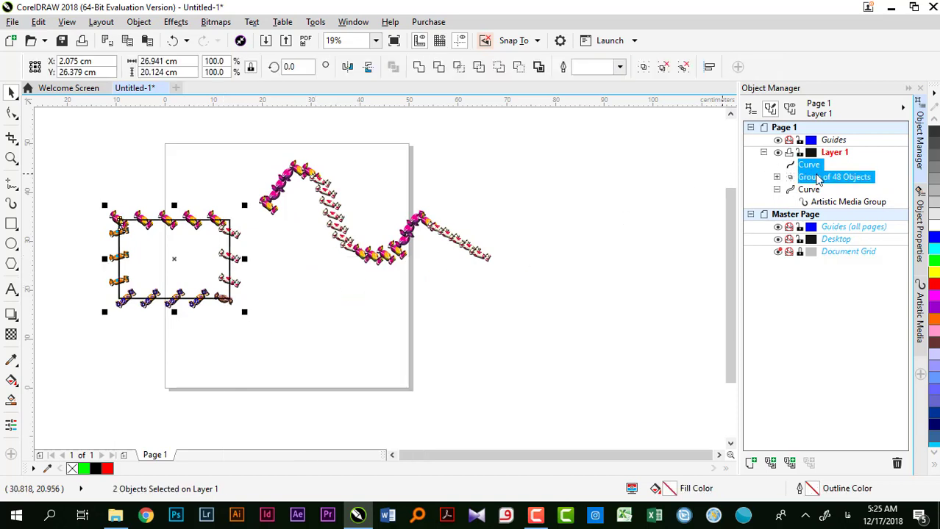
click(310, 291)
drag(228, 228, 316, 350)
Step: Ungroup the candies of the rectangular spray and move several individual white and pink candies out of the arrangement
click(232, 258)
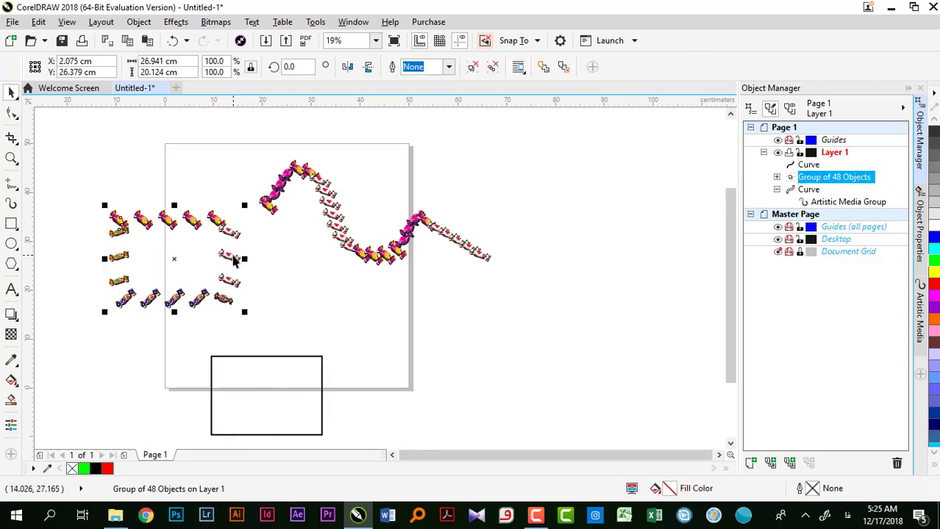
key(ctrl+u)
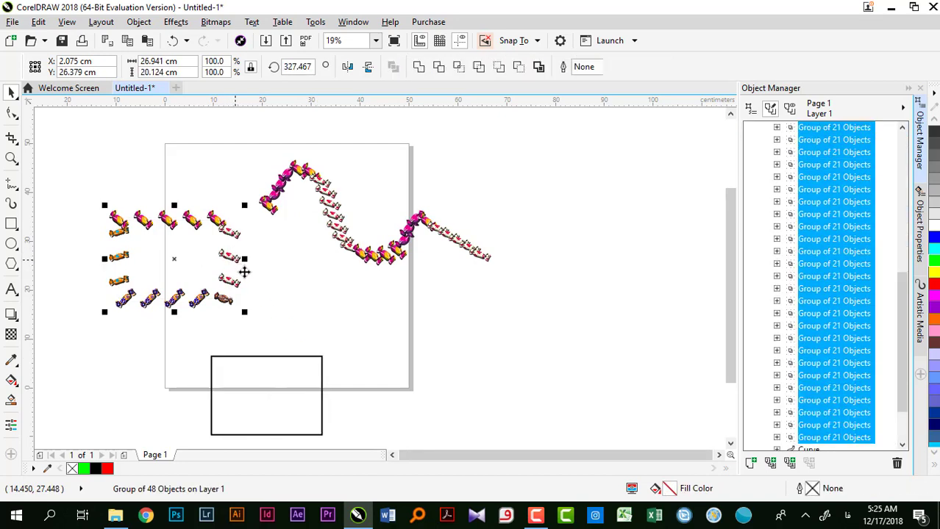
click(307, 286)
click(229, 257)
drag(259, 271, 271, 269)
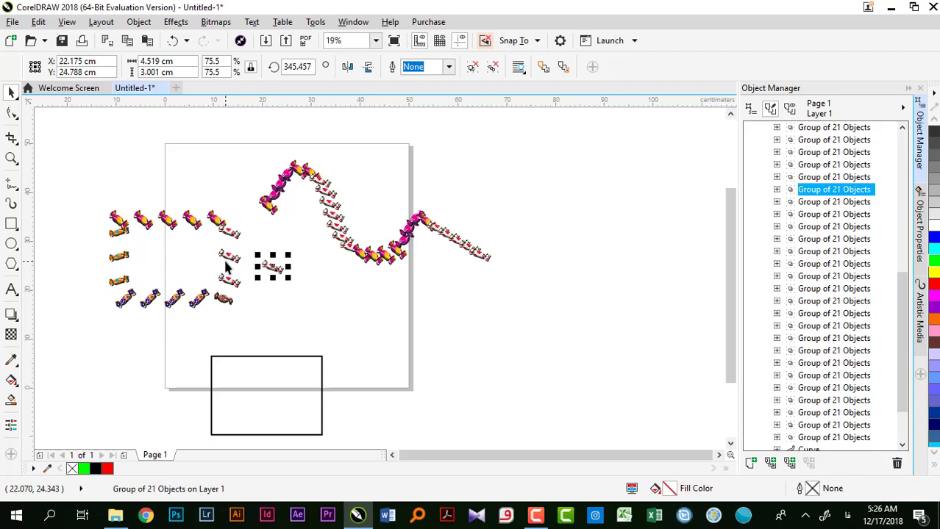
scroll(234, 253, up, 2)
drag(172, 248, 292, 237)
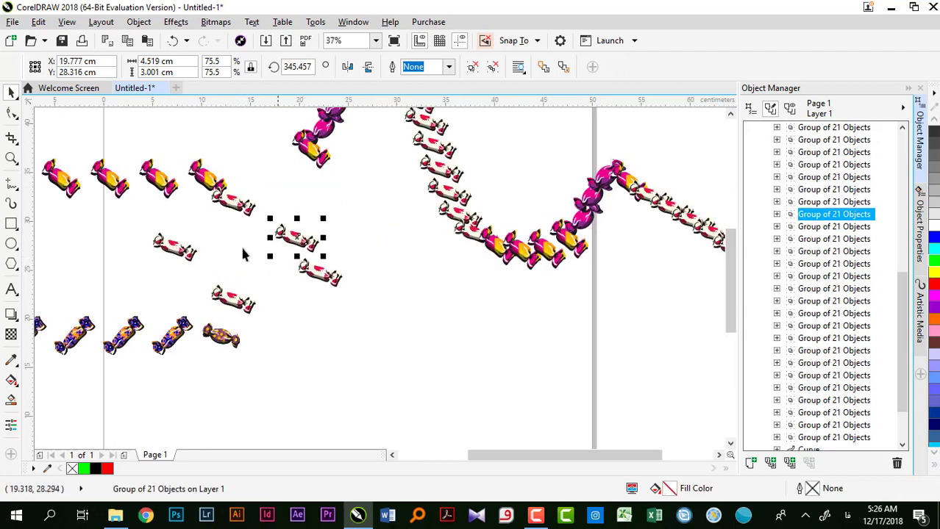
drag(204, 183, 228, 135)
click(190, 167)
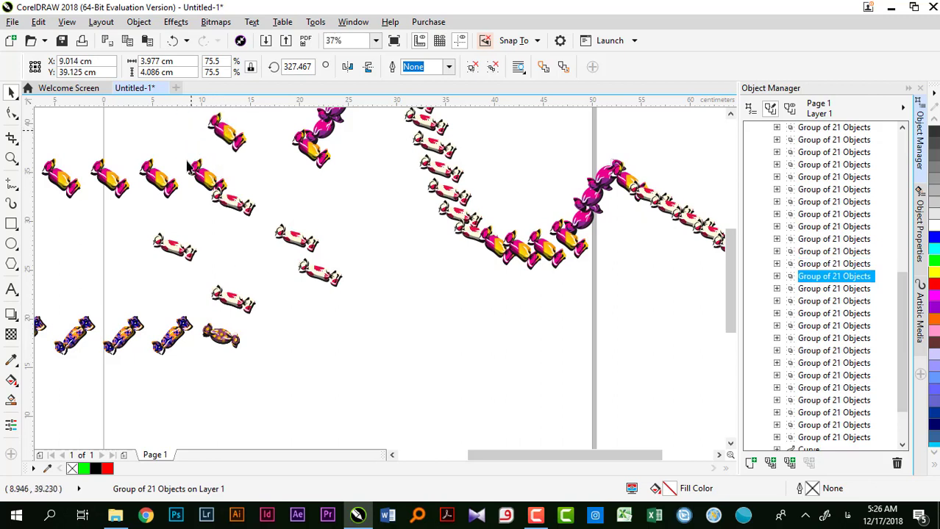
drag(190, 168, 175, 122)
scroll(215, 225, down, 2)
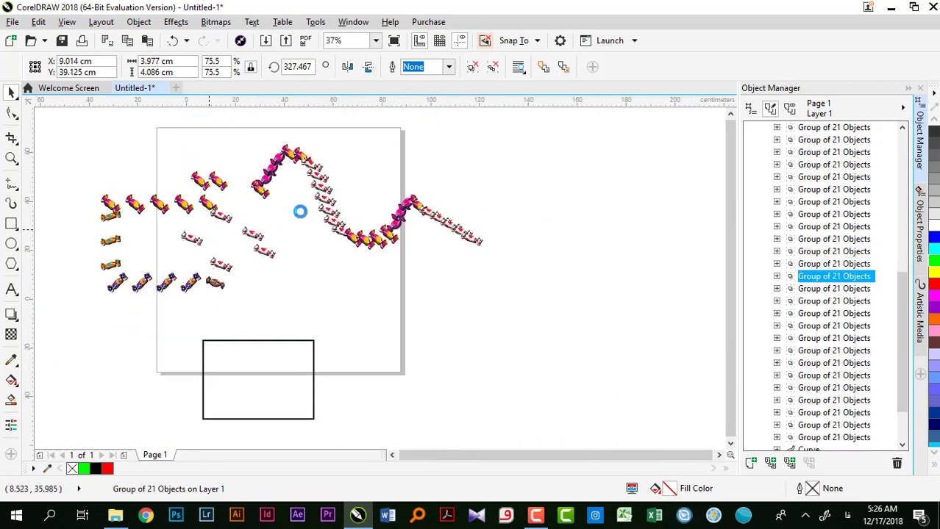
Step: Set the wavy candy stroke's images per dab to 2 and add the stroke to the custom spraylist
scroll(325, 212, down, 2)
click(320, 223)
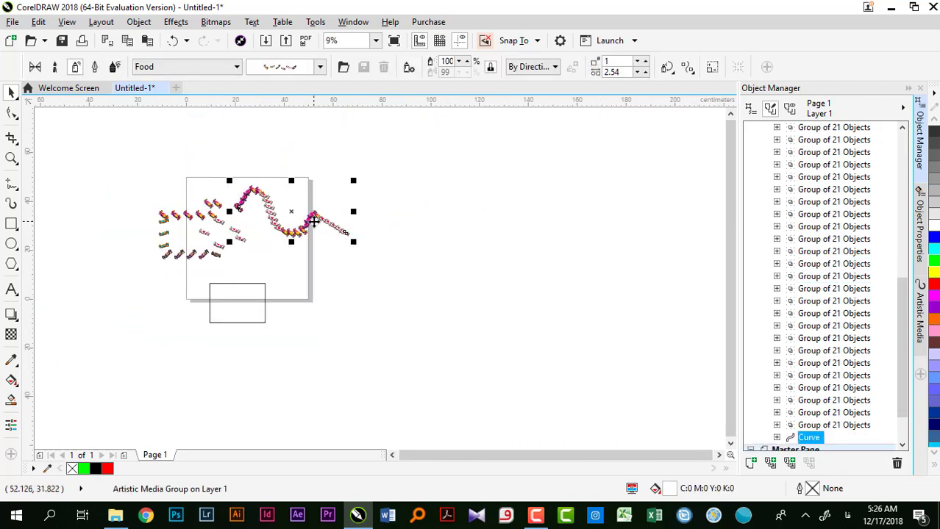
click(646, 63)
key(i)
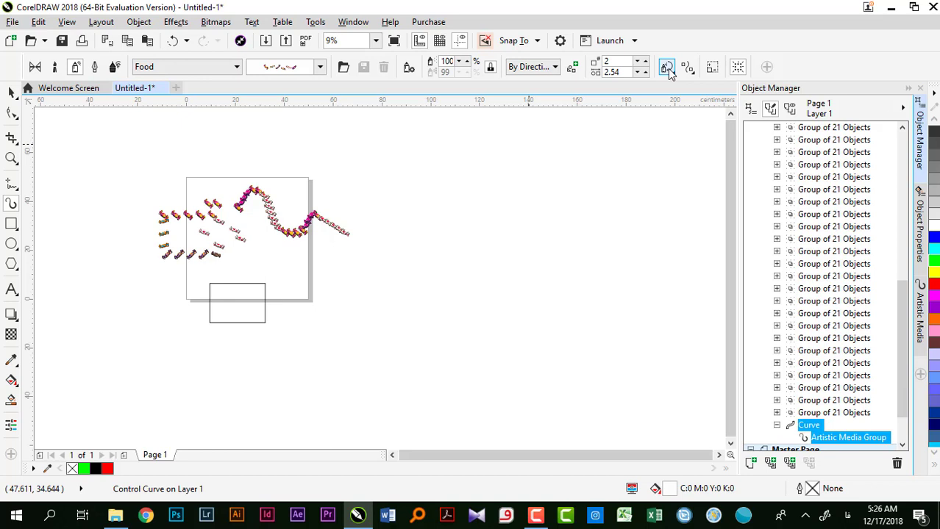
click(572, 67)
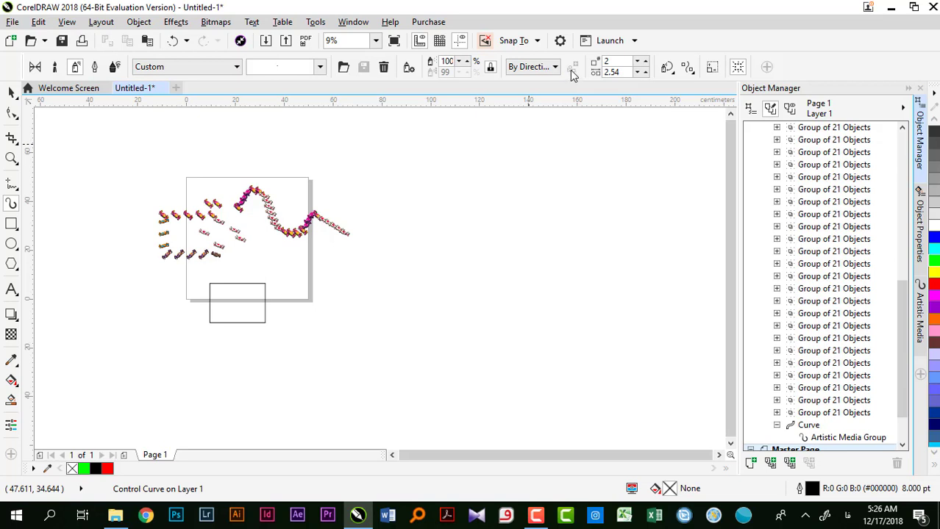
click(297, 244)
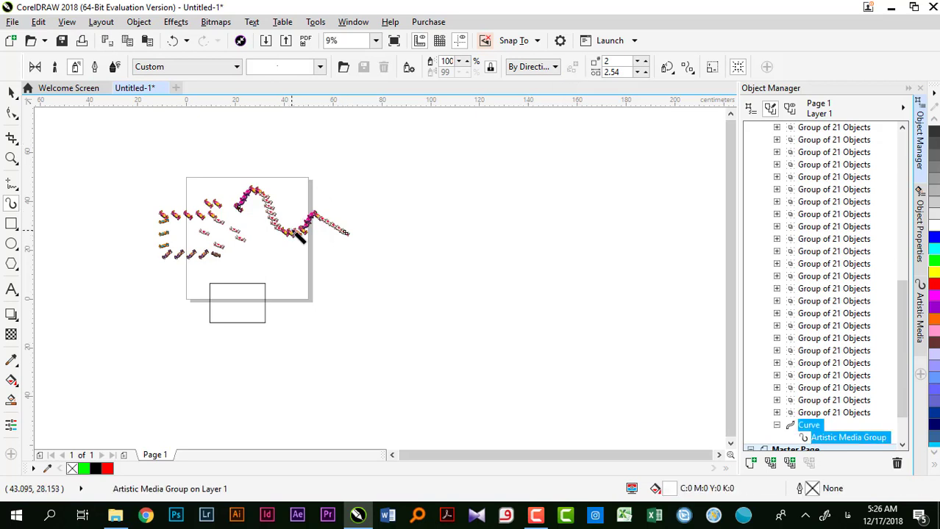
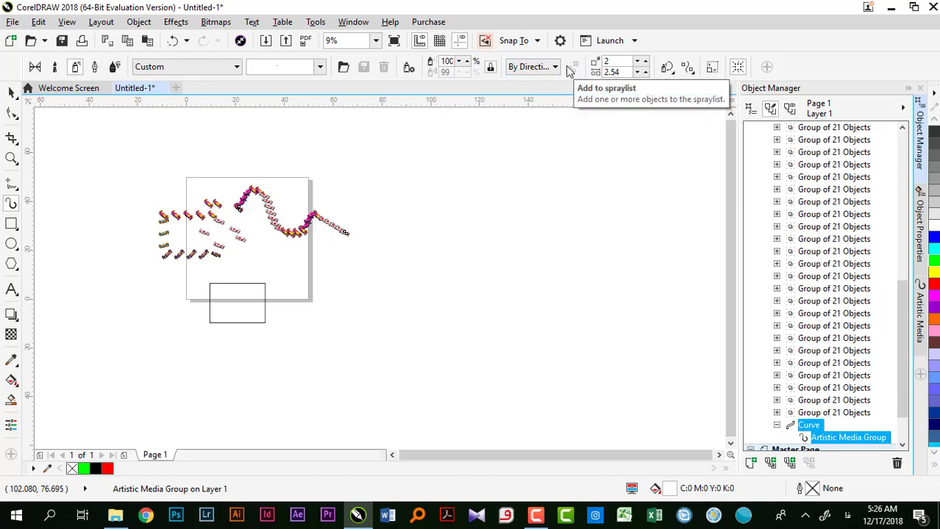
Step: Choose the custom spraylist, draw a test candy stroke to the right of the page, and remove it
click(320, 66)
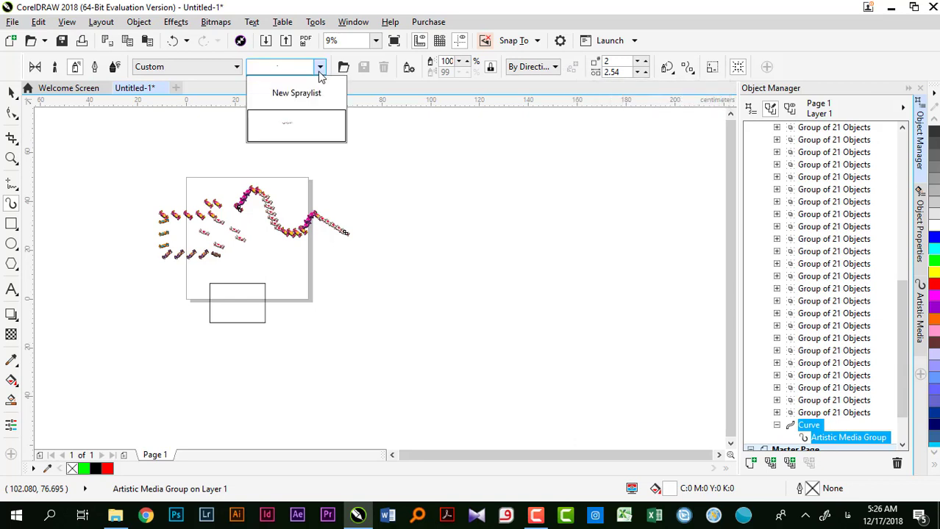
click(295, 130)
drag(334, 160, 402, 184)
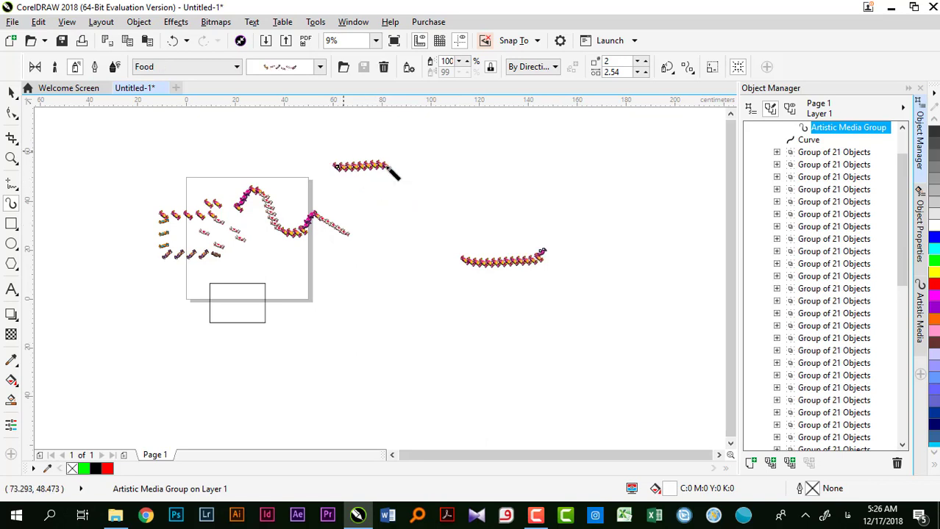
key(space)
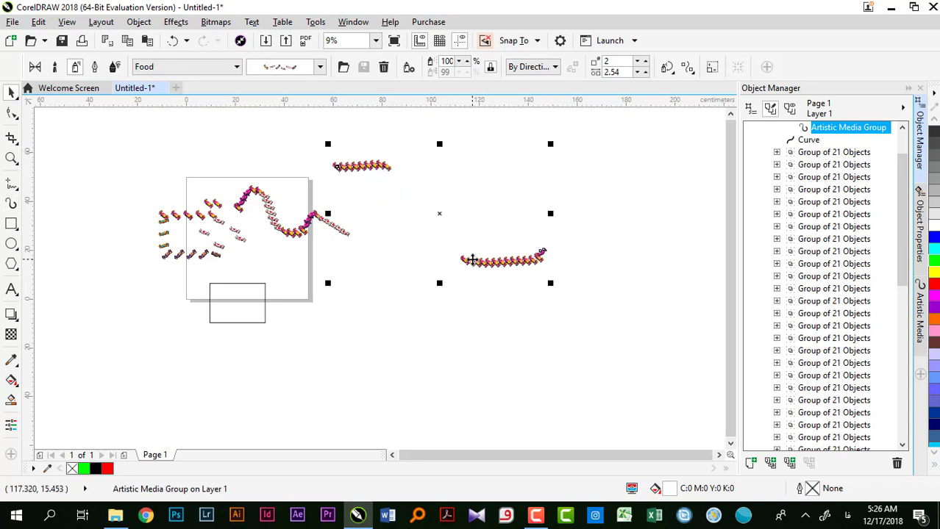
click(472, 260)
click(469, 259)
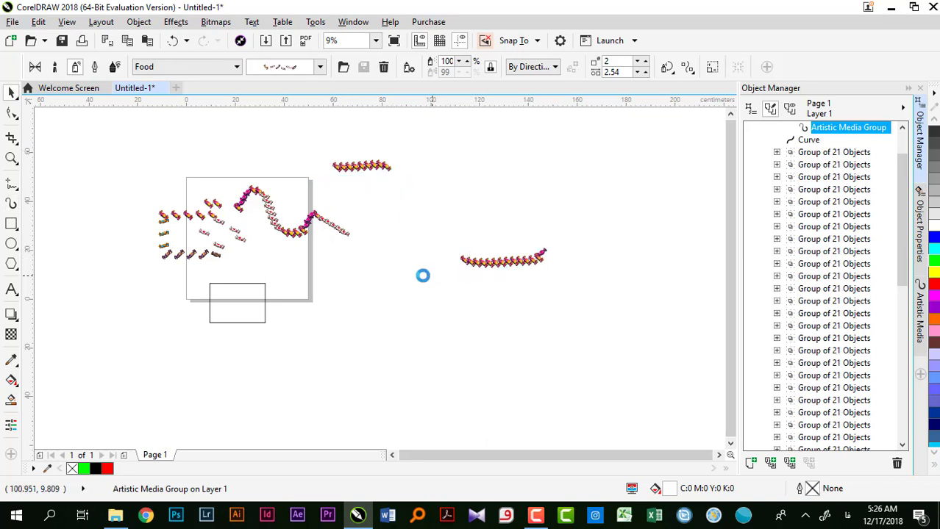
Step: Delete all the loose candies beside the wavy stroke, keeping the wavy stroke and the plain rectangle
click(311, 218)
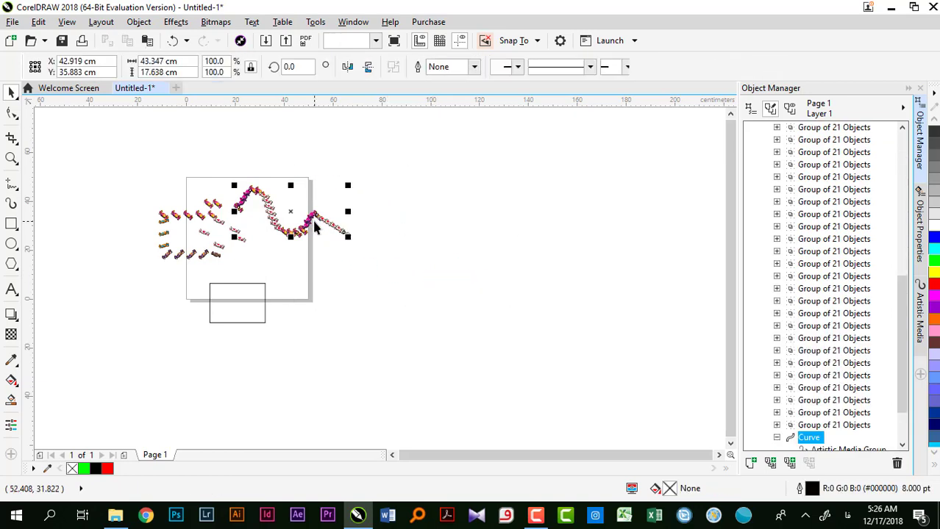
mouse_move(92, 178)
mouse_down()
mouse_move(92, 189)
mouse_move(254, 276)
mouse_up()
key(Delete)
click(261, 202)
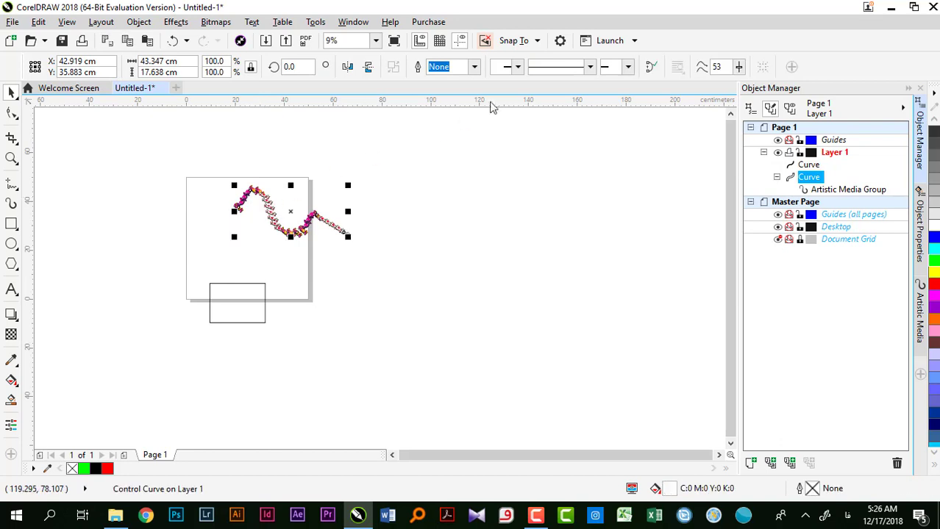
Step: Reduce the wavy stroke's images per dab to 1 and spray a roughly horizontal candy stroke above and to the right of the page
click(11, 204)
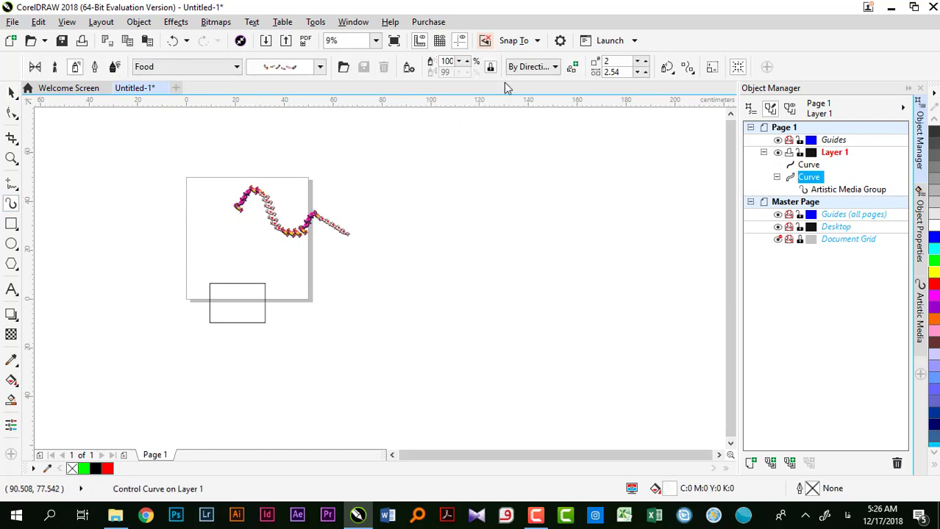
click(638, 63)
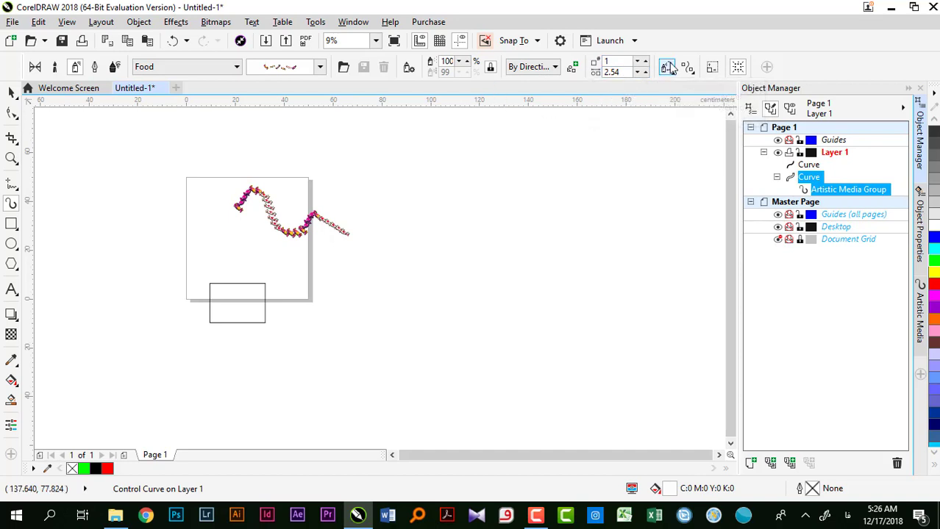
click(668, 67)
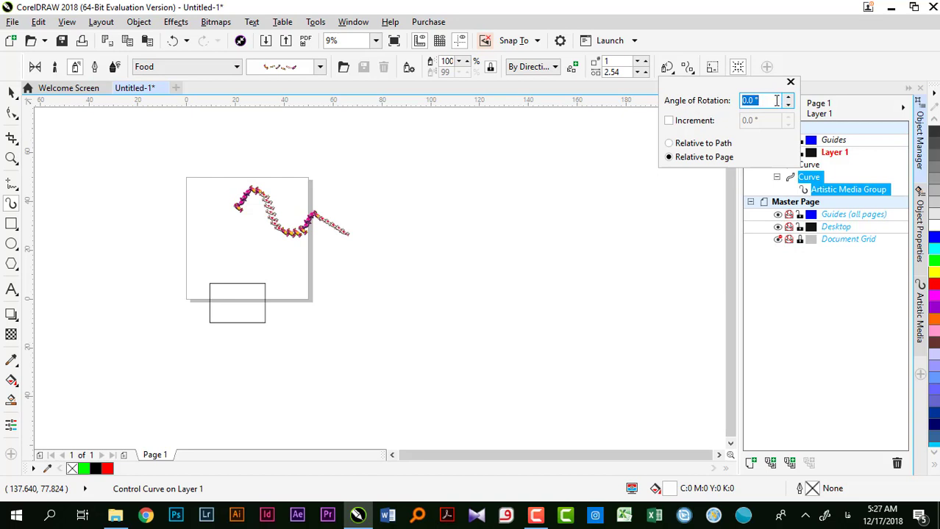
click(388, 139)
mouse_move(361, 141)
mouse_down()
mouse_move(441, 143)
mouse_move(524, 126)
mouse_up()
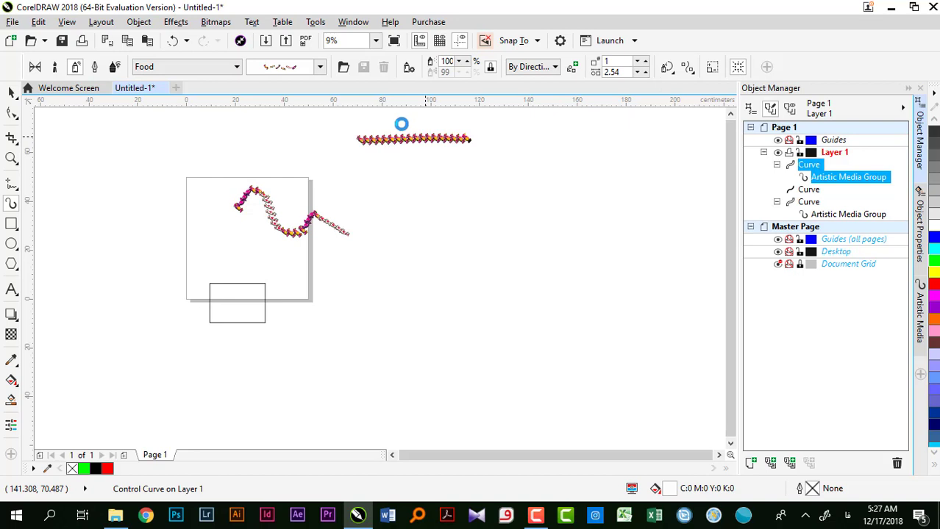
Step: Rotate the horizontal stroke's candies by 25° and turn on a rotation increment of 10°
scroll(381, 126, up, 2)
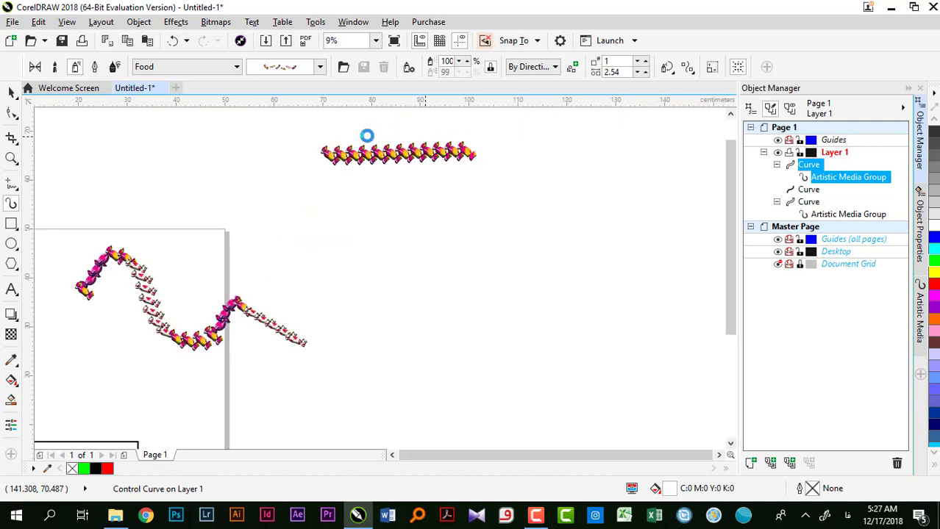
click(667, 67)
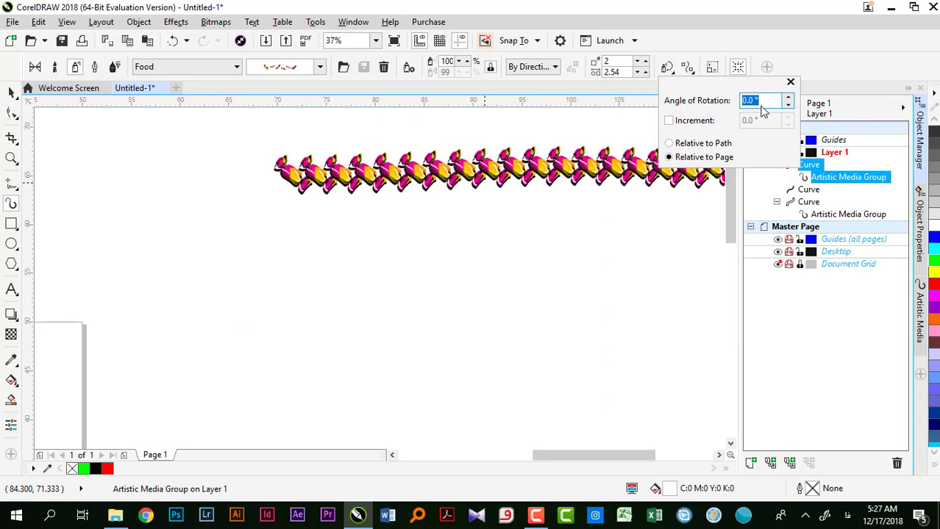
text(25)
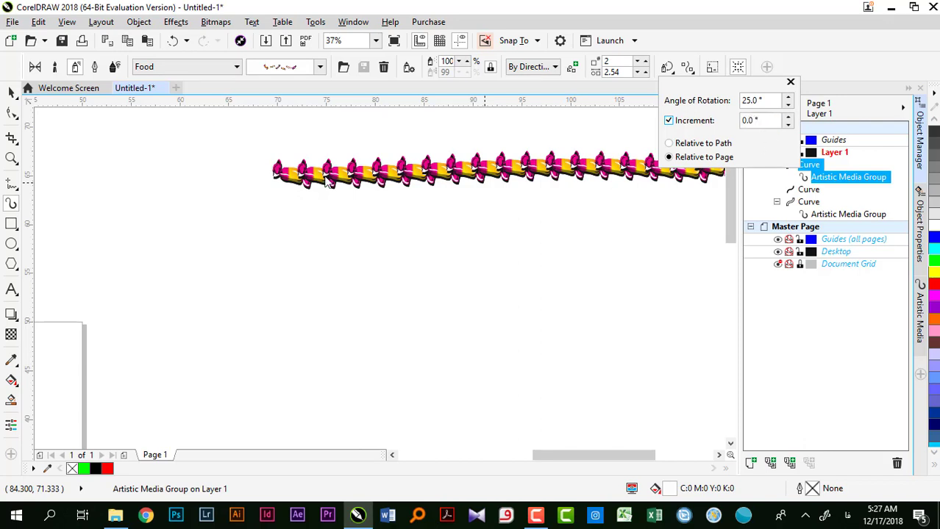
double_click(754, 125)
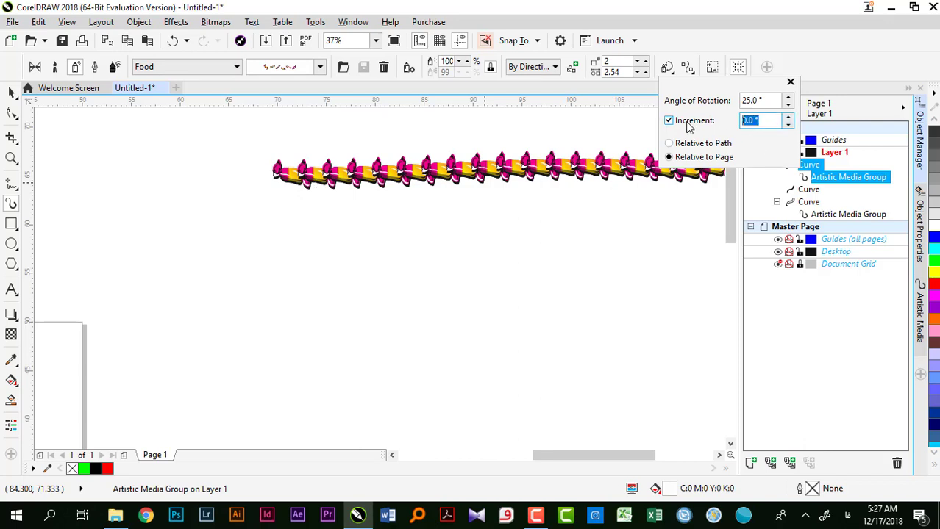
text(1)
key(Return)
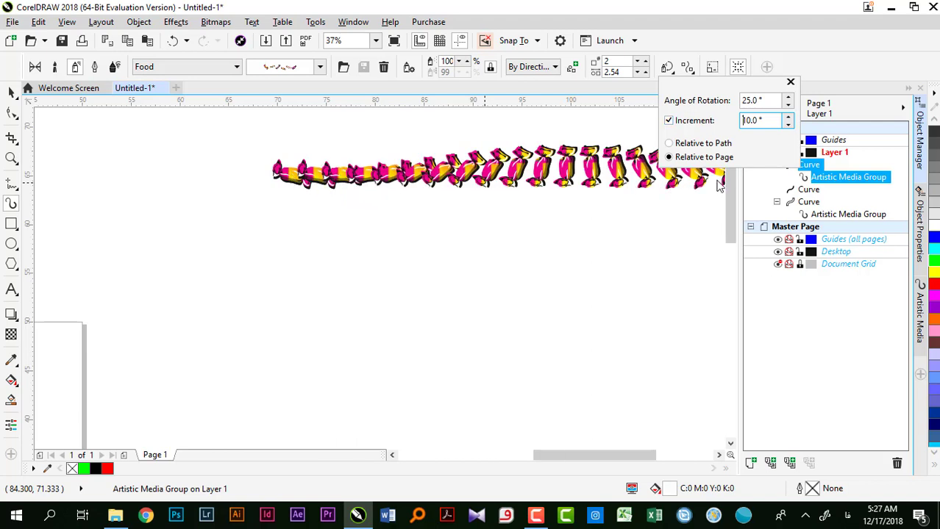
Step: Compare the candy rotation relative to the path and to the page, ending with Relative to Path
click(694, 144)
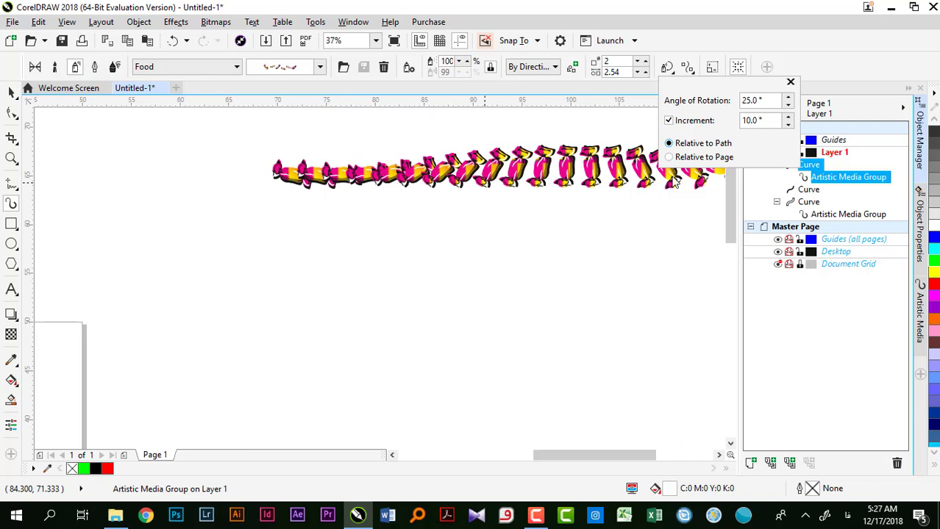
click(669, 157)
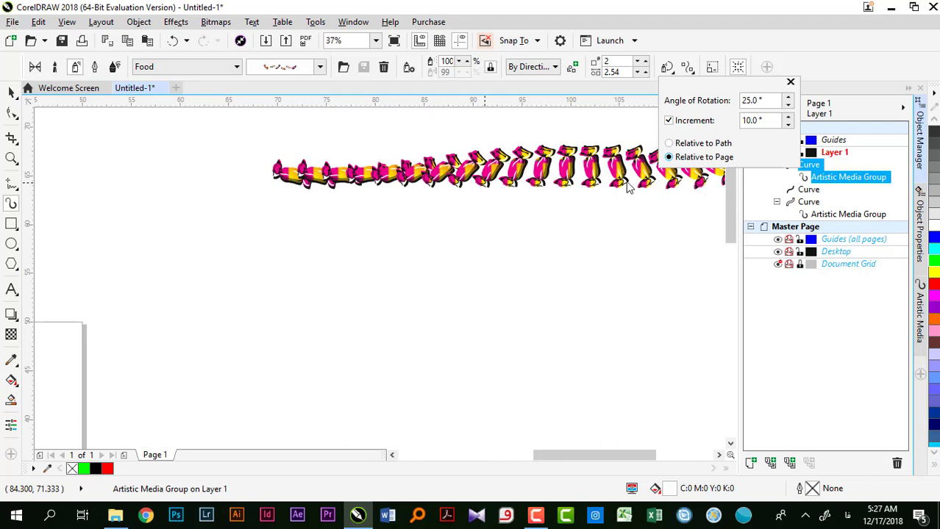
click(706, 145)
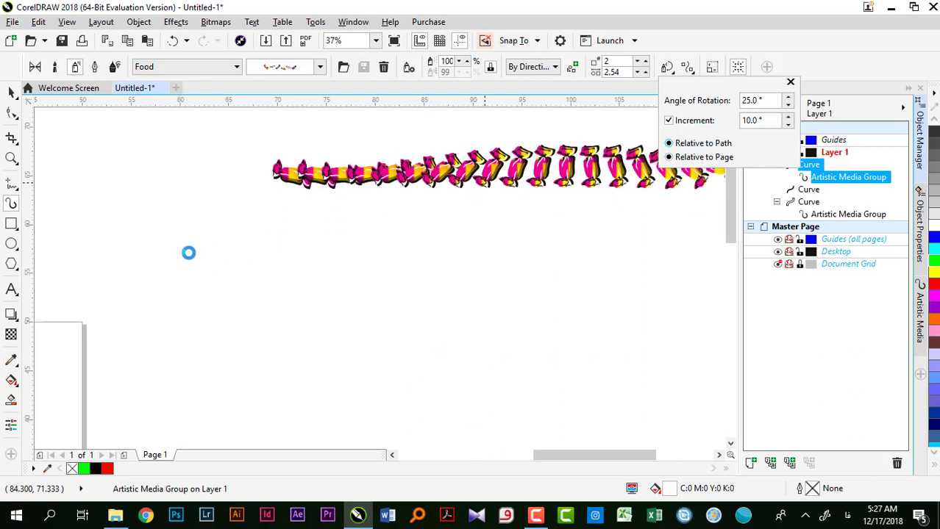
Step: Spray a curved candy stroke below the horizontal one and set its candies to rotate relative to the path
mouse_move(203, 283)
mouse_down()
mouse_move(245, 227)
mouse_move(389, 301)
mouse_move(553, 353)
mouse_move(596, 307)
mouse_up()
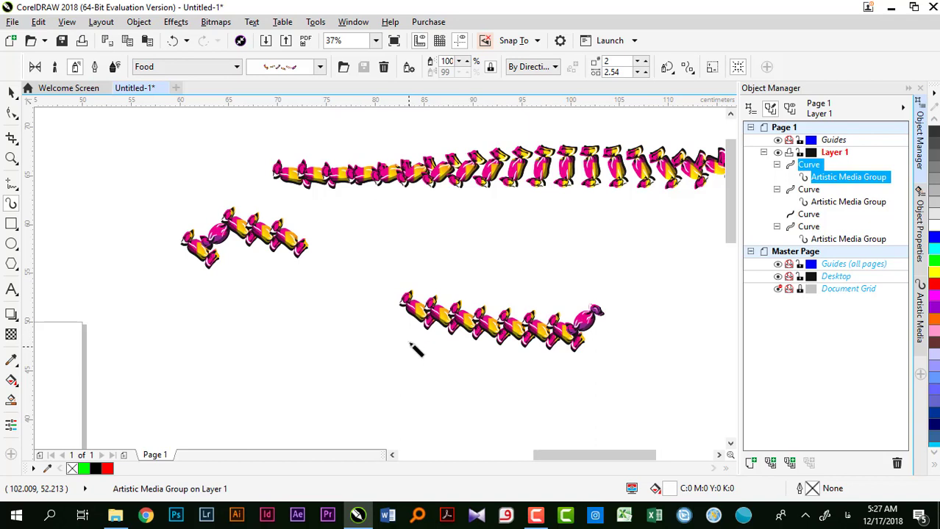
click(667, 67)
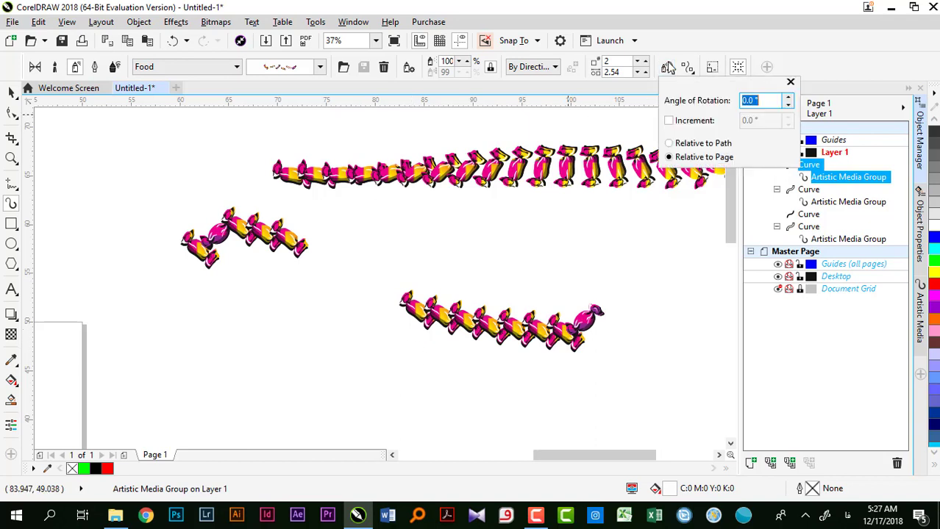
click(684, 143)
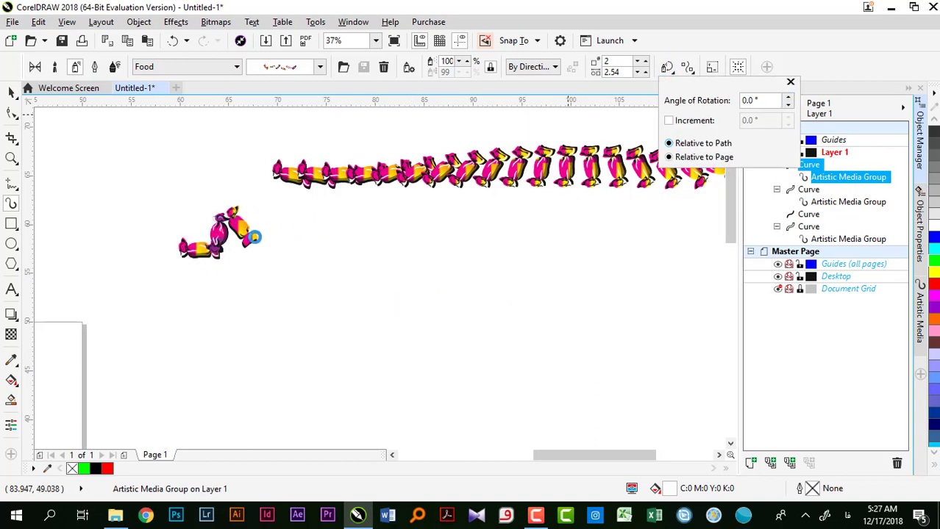
Step: Turn on a 10° rotation increment for the curved candy stroke and make the rotation relative to the page
click(705, 120)
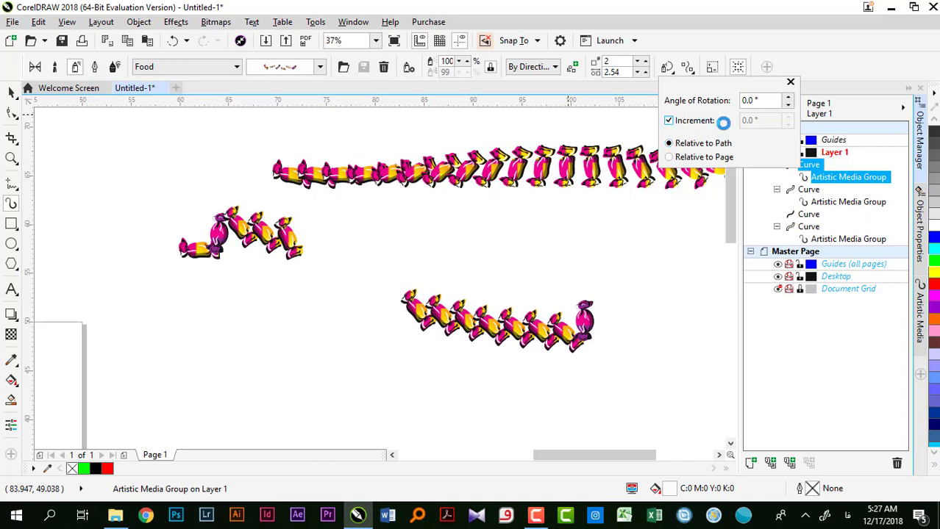
double_click(772, 100)
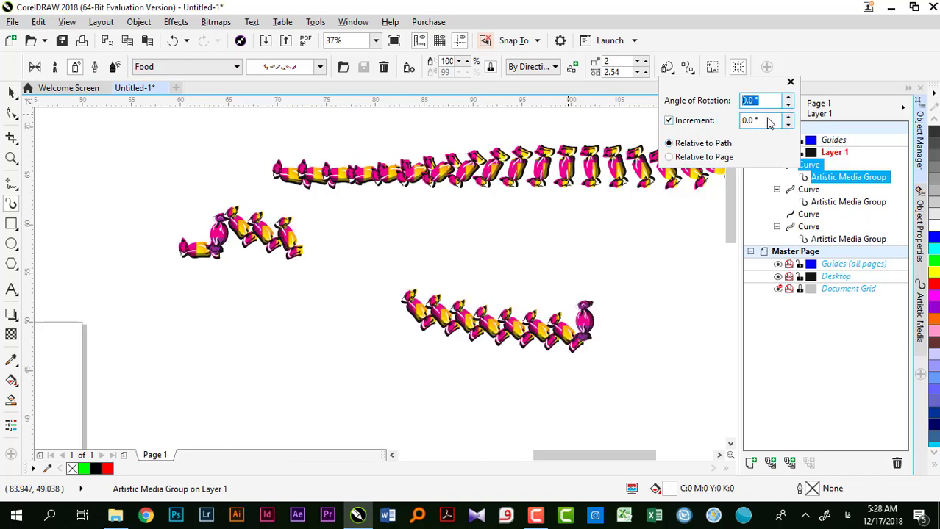
double_click(769, 121)
text(1)
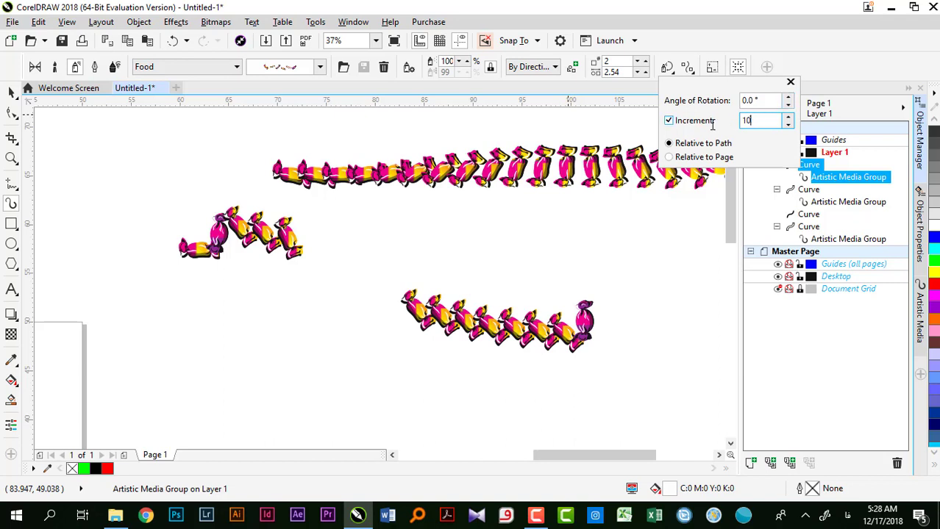
key(Return)
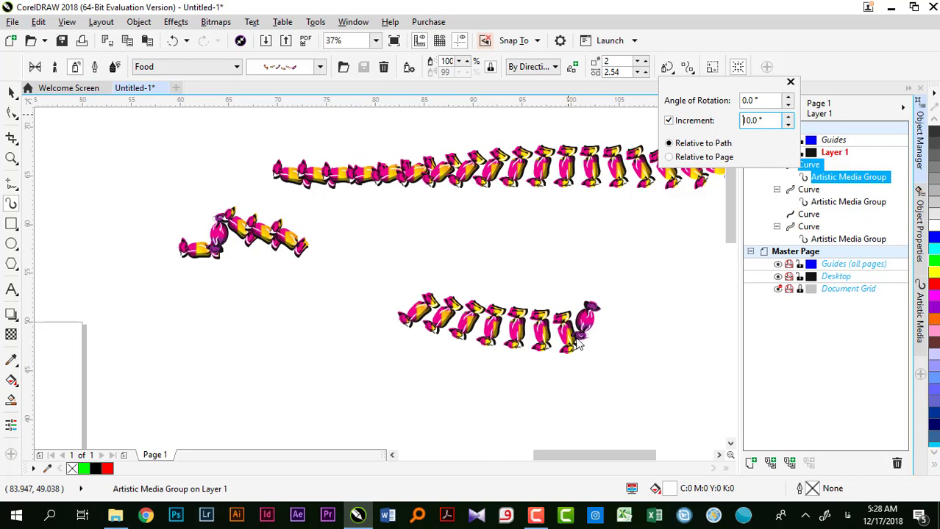
click(690, 157)
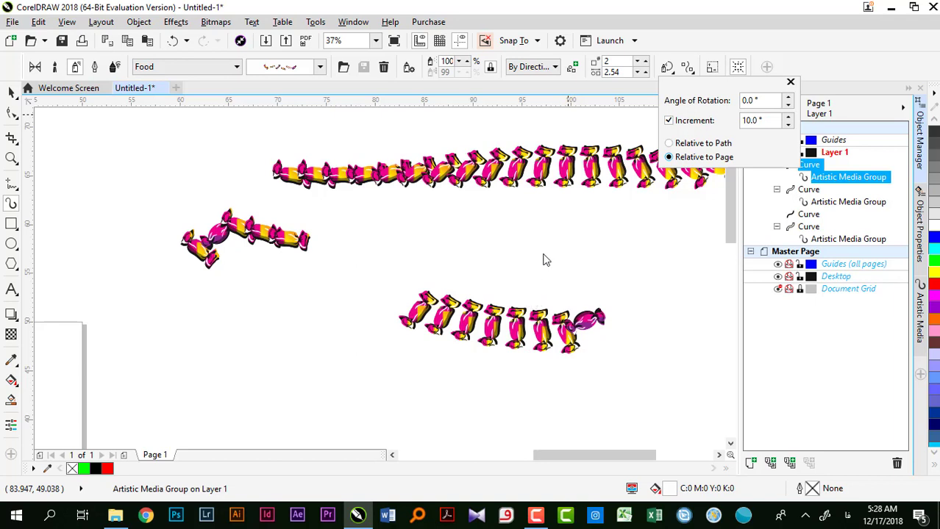
Step: Delete all objects in the drawing and spray a new candy stroke curving diagonally downward beside the page
double_click(11, 92)
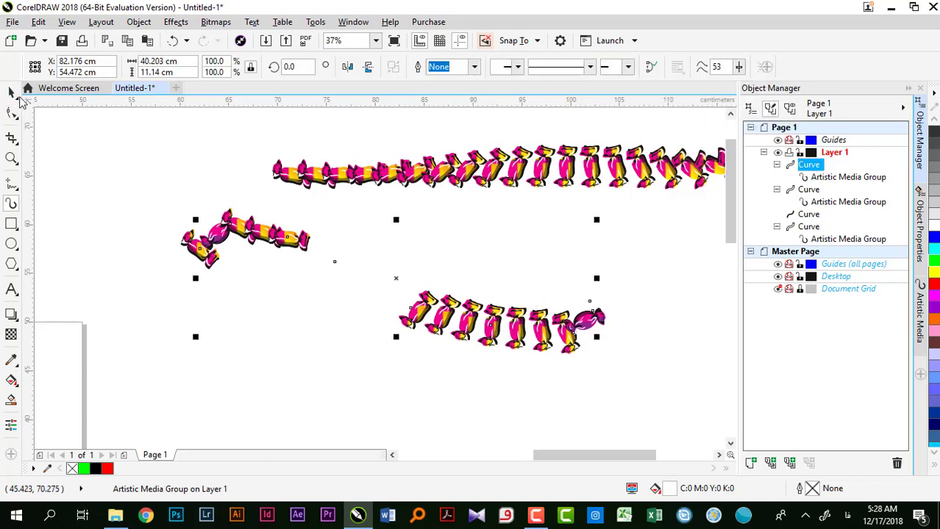
key(Delete)
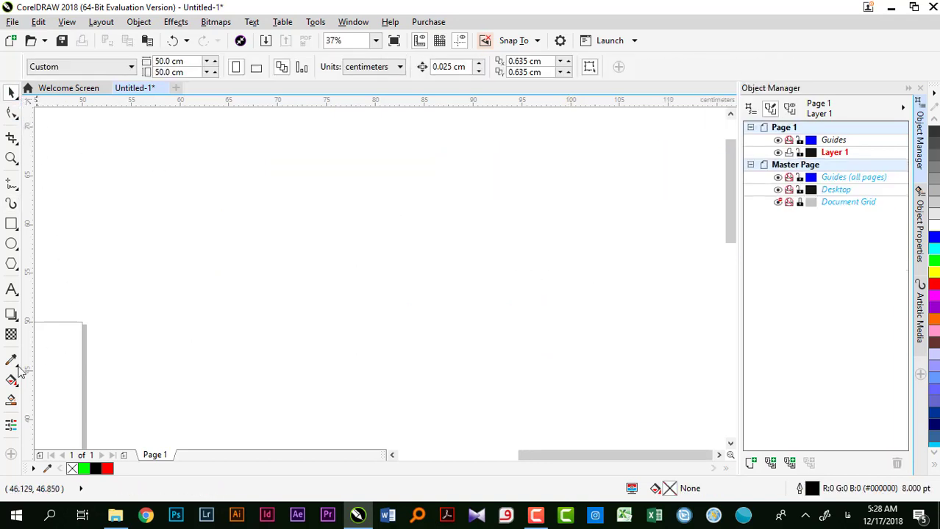
click(13, 205)
drag(121, 214, 415, 378)
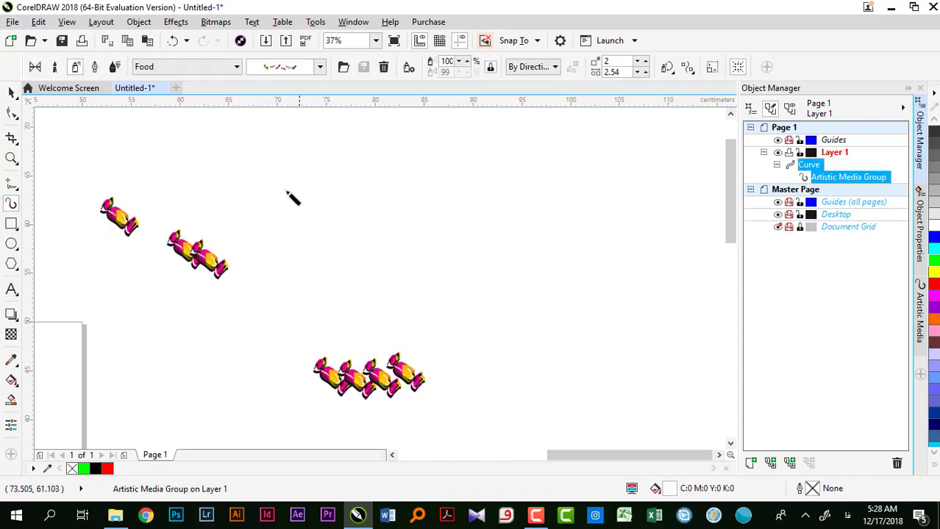
Step: Switch the stroke to the jelly bean pattern from the Food sprays and compare it without and with the 0.635 cm alternating offset, leaving the offset on
click(283, 67)
click(294, 8)
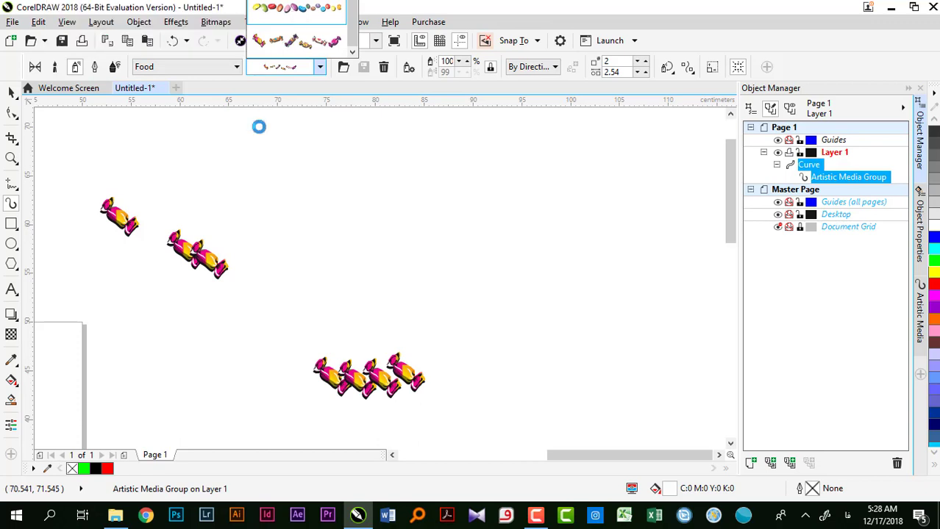
click(687, 70)
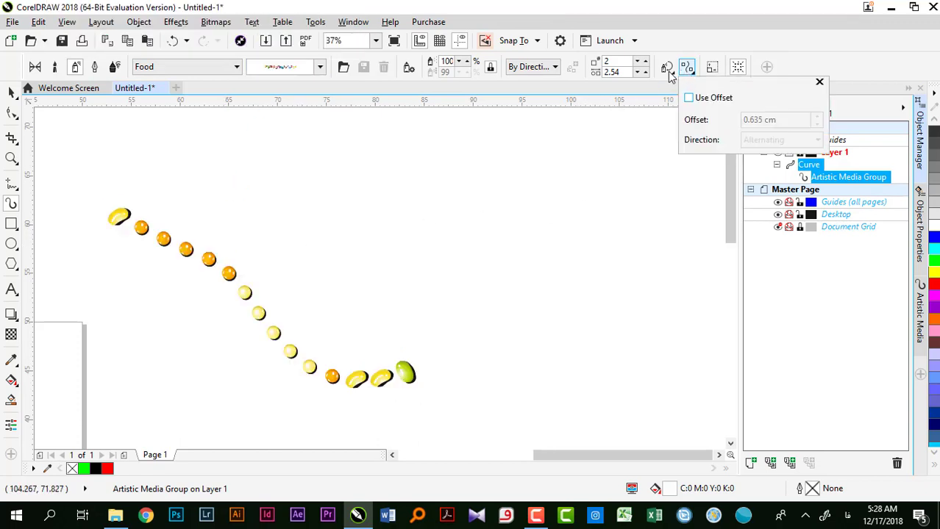
click(667, 69)
click(667, 70)
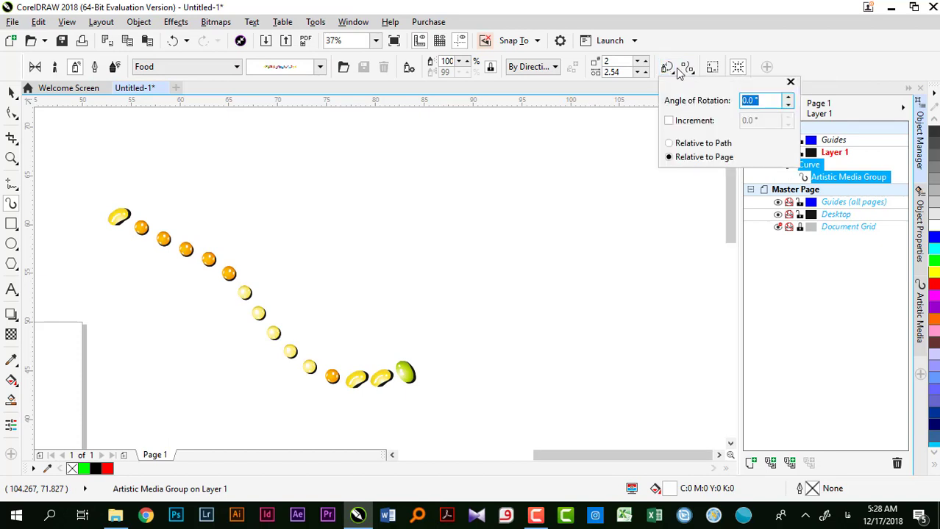
click(688, 70)
click(688, 70)
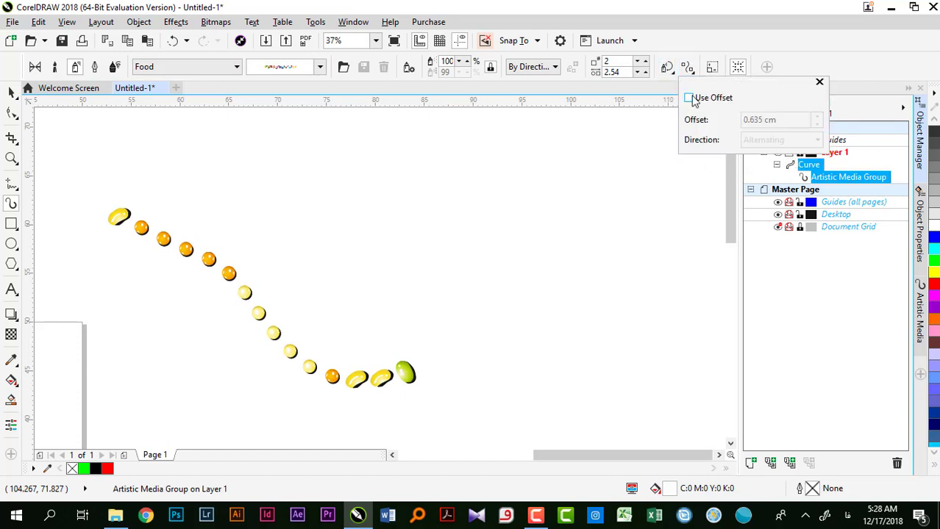
click(689, 98)
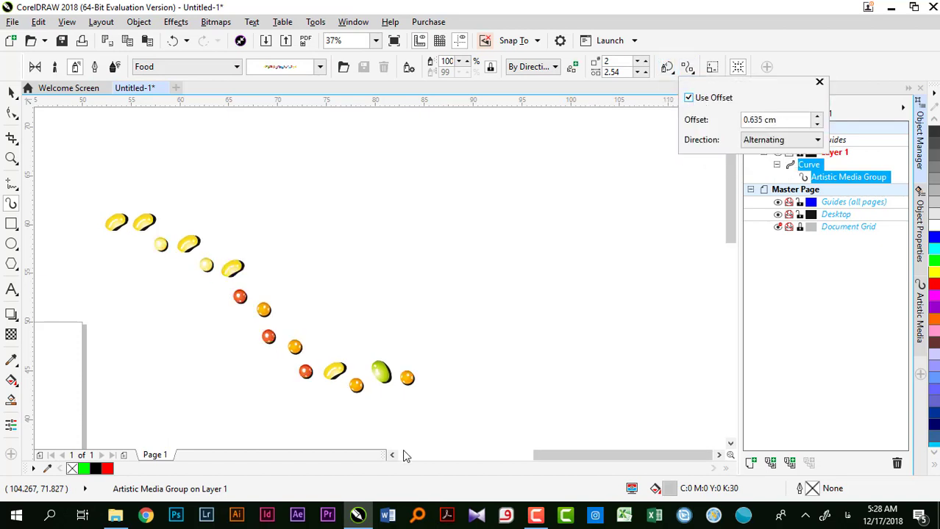
click(689, 98)
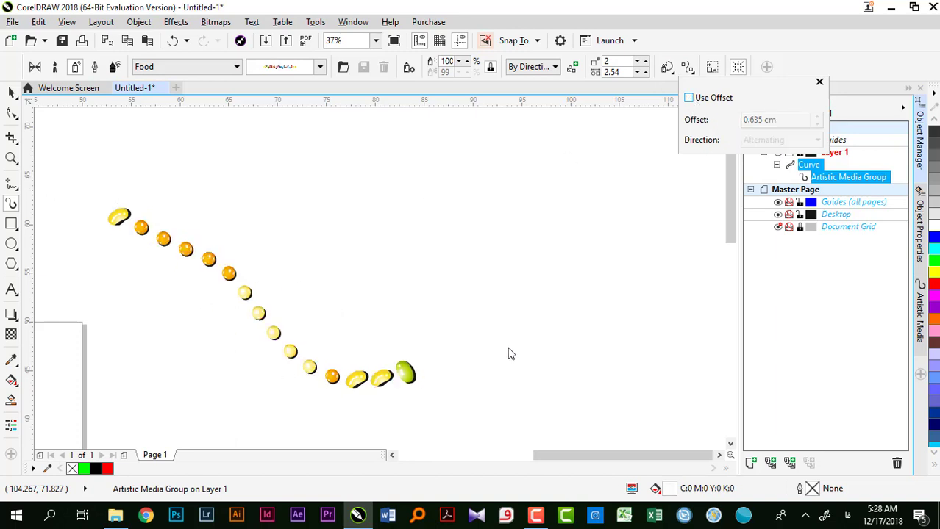
click(712, 98)
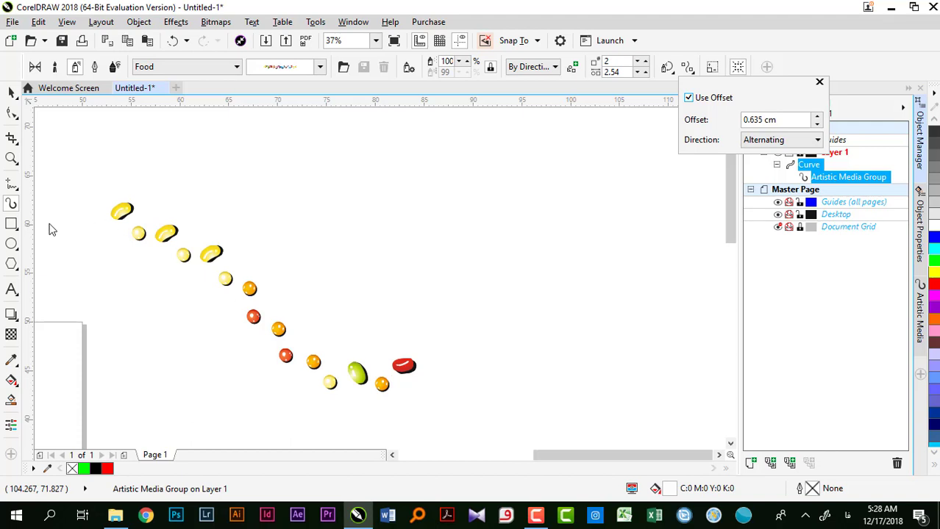
Step: Change the stroke's spray category to Footprint and apply the three-toed bird footprint pattern
click(199, 67)
click(199, 68)
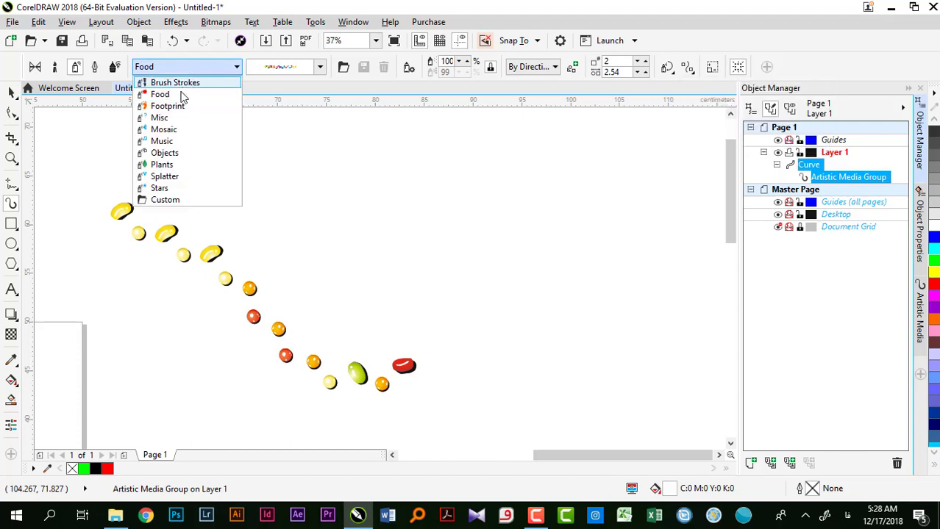
click(180, 105)
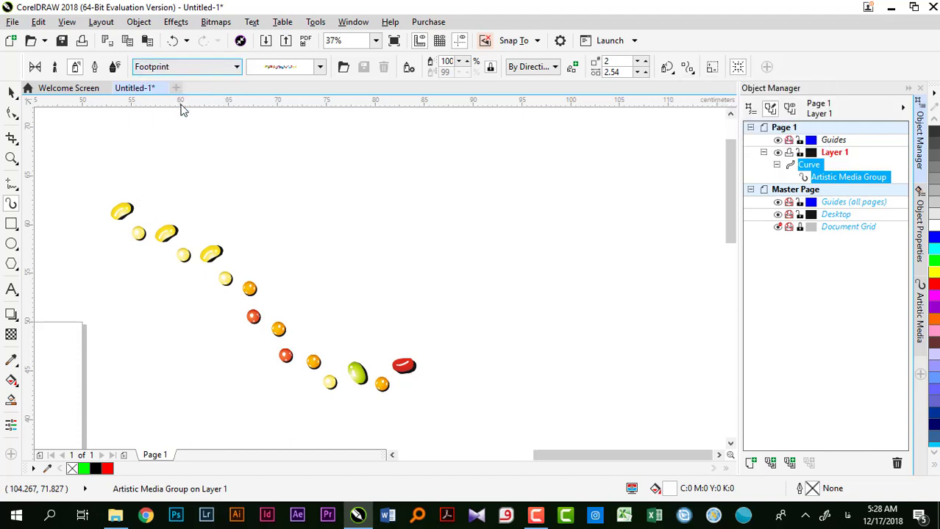
click(320, 67)
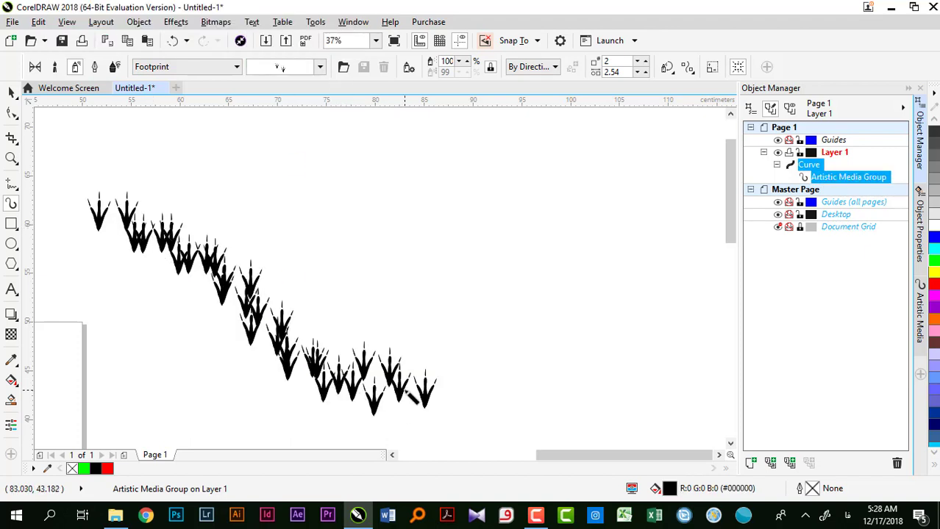
Step: Set the footprint stroke's spray offset to 2 cm
click(687, 67)
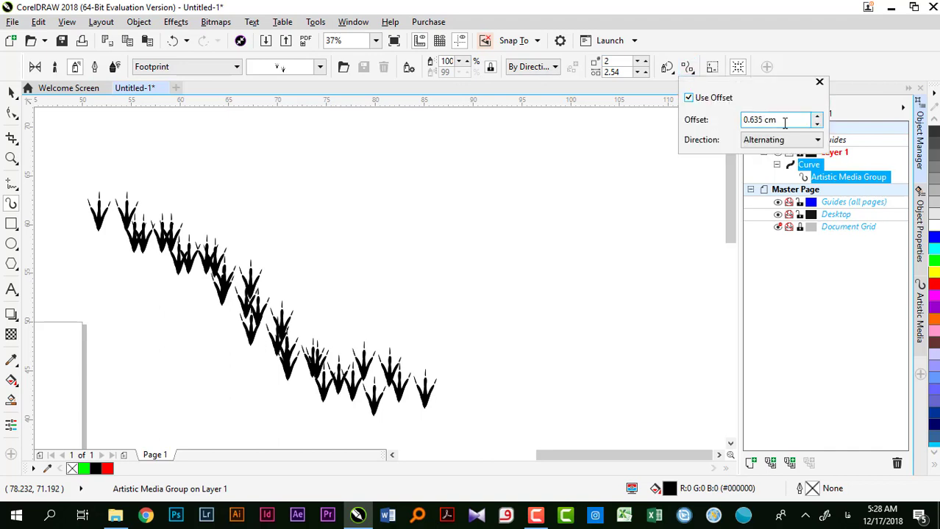
drag(780, 121, 653, 127)
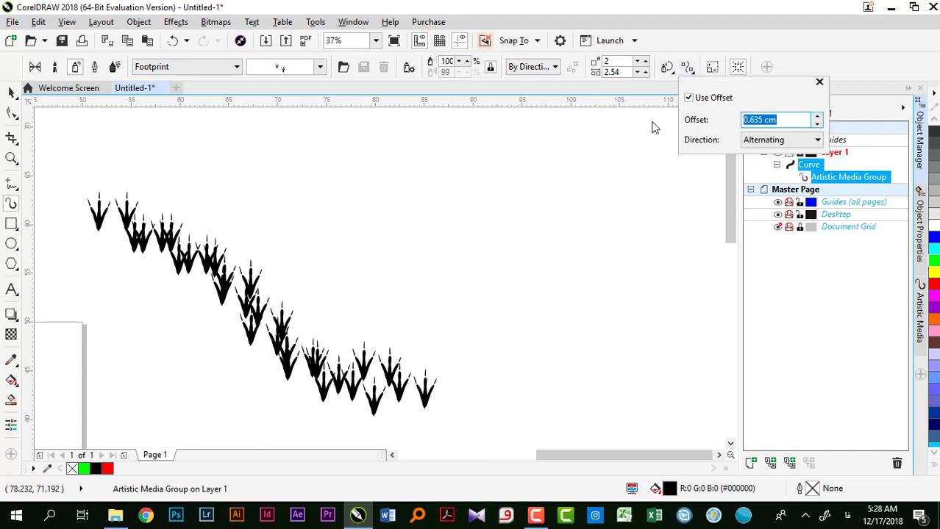
text(2)
key(Return)
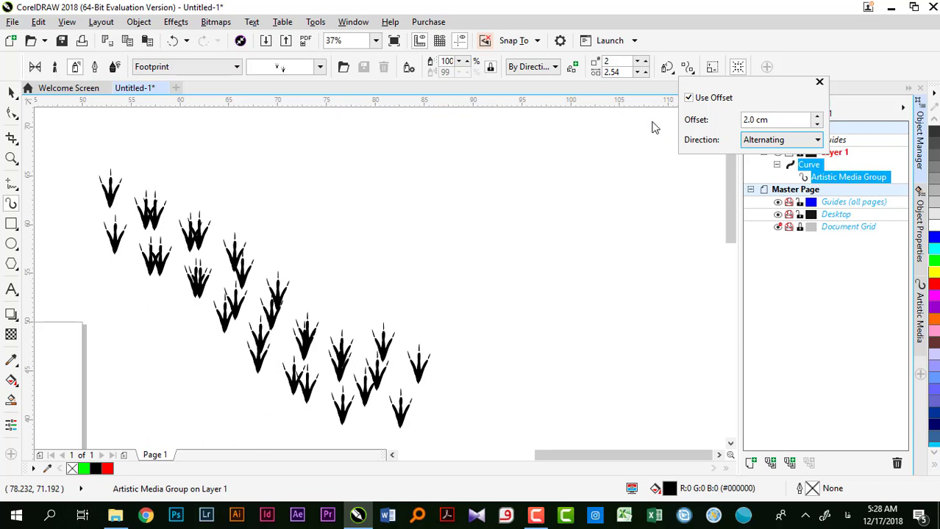
Step: Reduce the footprints' images per dab to 1, keep the By Direction order, and make their rotation relative to the path
click(642, 67)
click(644, 71)
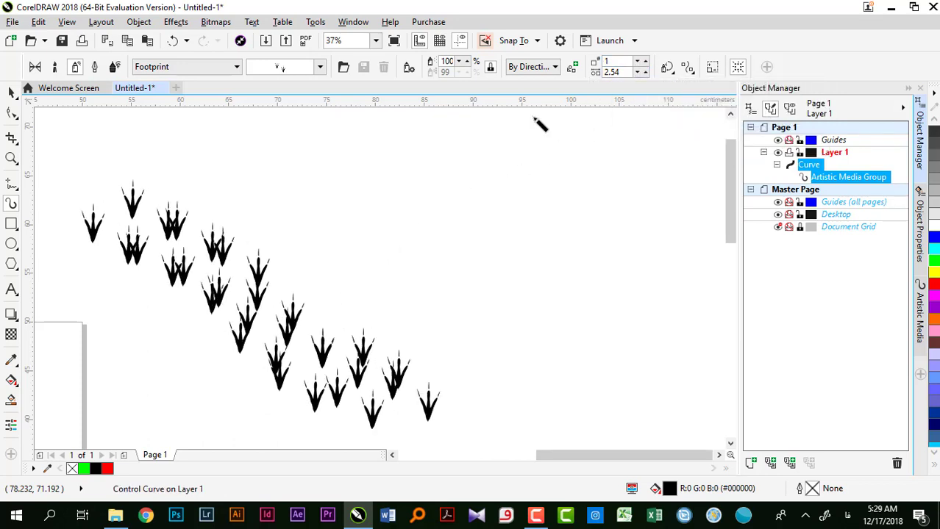
click(543, 72)
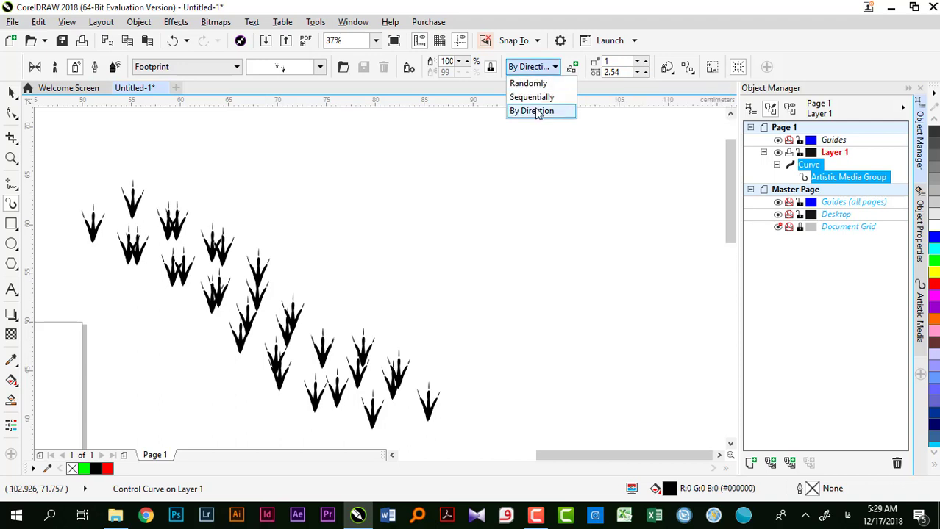
click(539, 111)
click(667, 70)
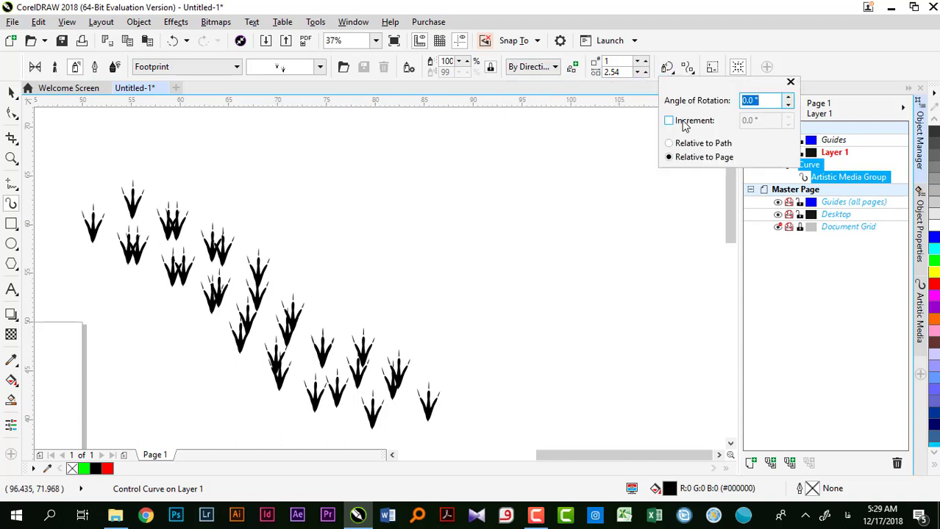
click(669, 143)
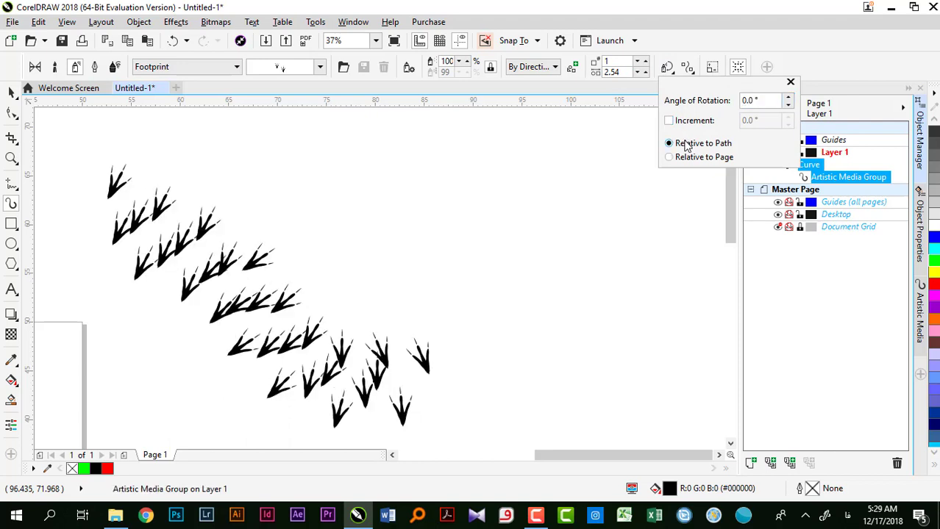
Step: Compare the Left, Random and Right spray offset directions on the footprint stroke, then return the direction to Alternating
click(686, 68)
click(687, 68)
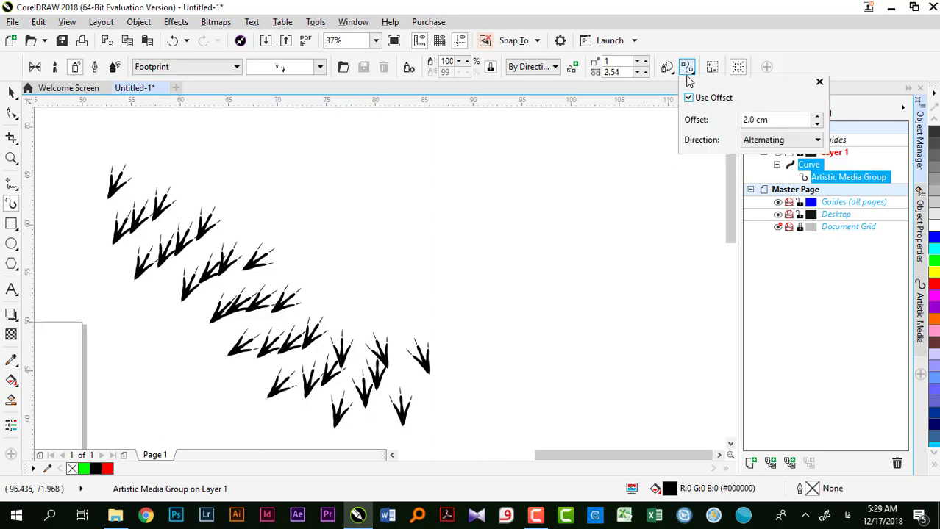
click(753, 140)
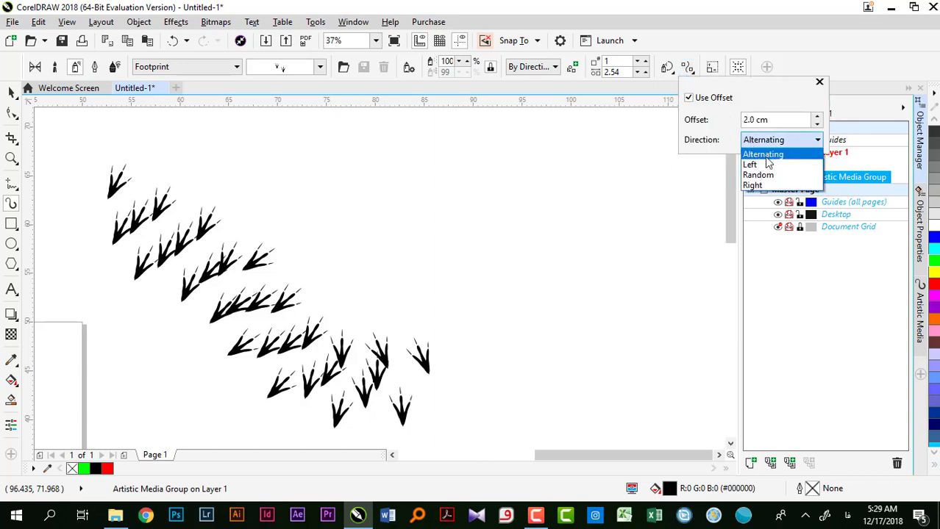
click(757, 165)
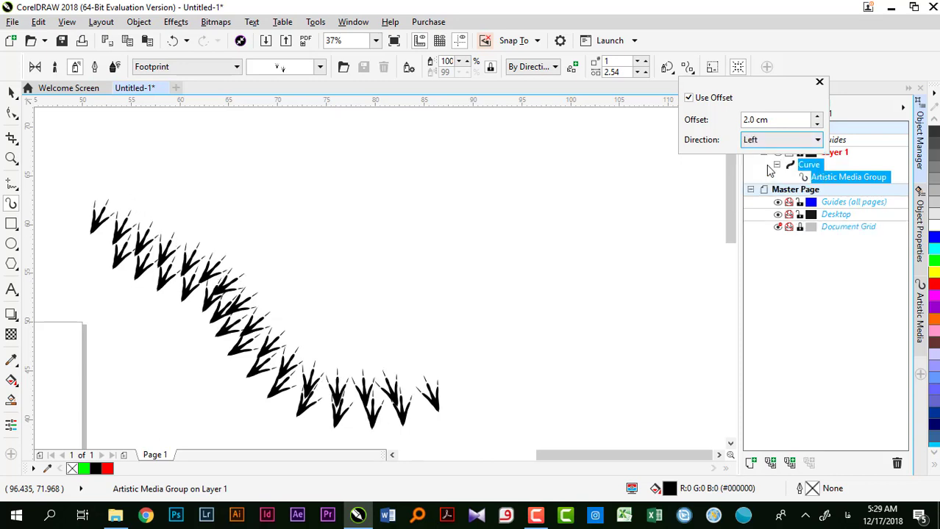
click(765, 145)
click(768, 175)
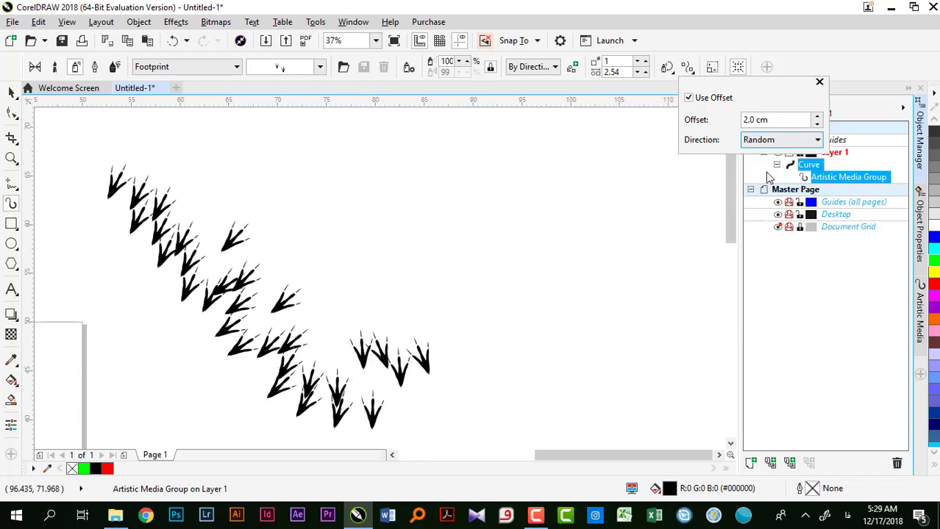
click(768, 140)
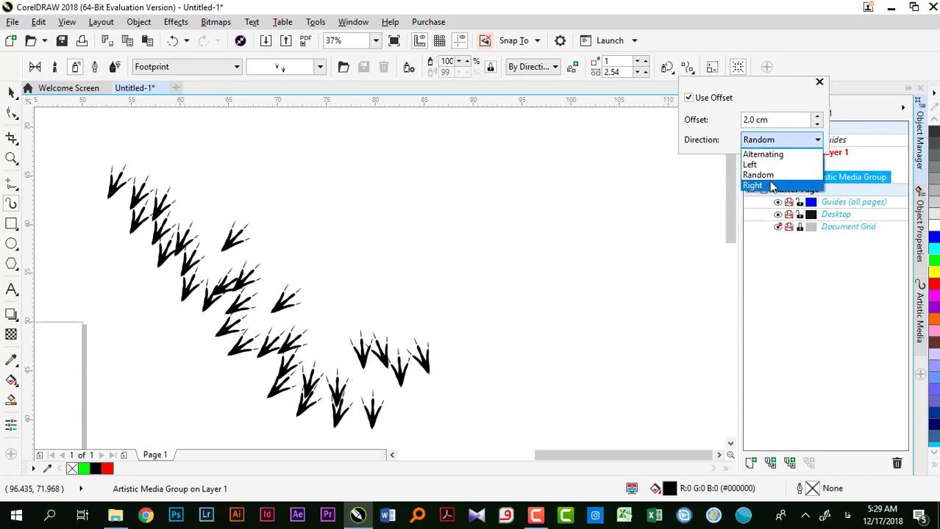
click(770, 186)
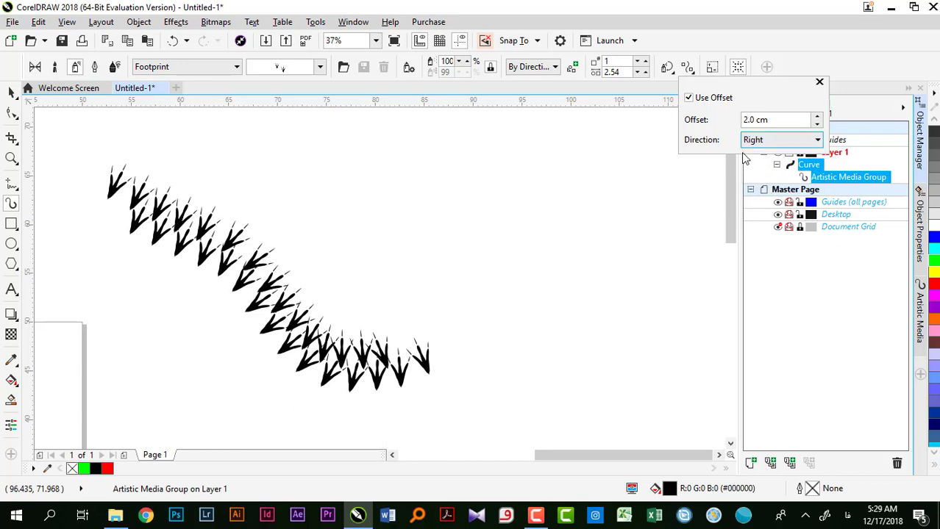
click(748, 142)
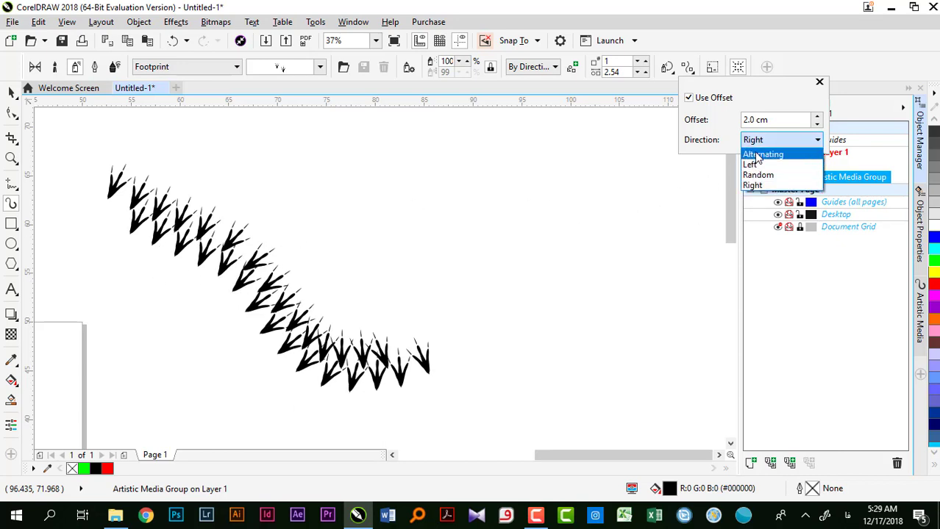
click(757, 155)
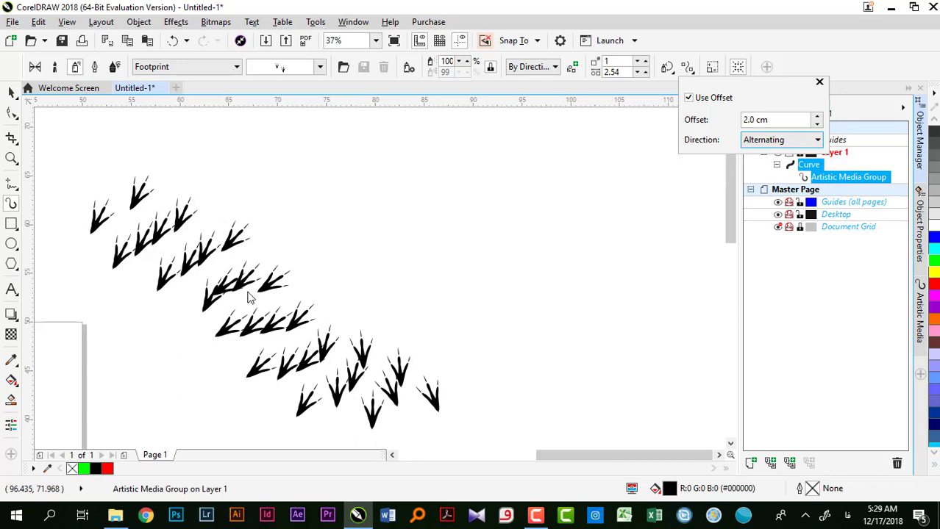
Step: Set the footprint stroke's angle of rotation to 90° relative to the path
click(669, 70)
click(669, 70)
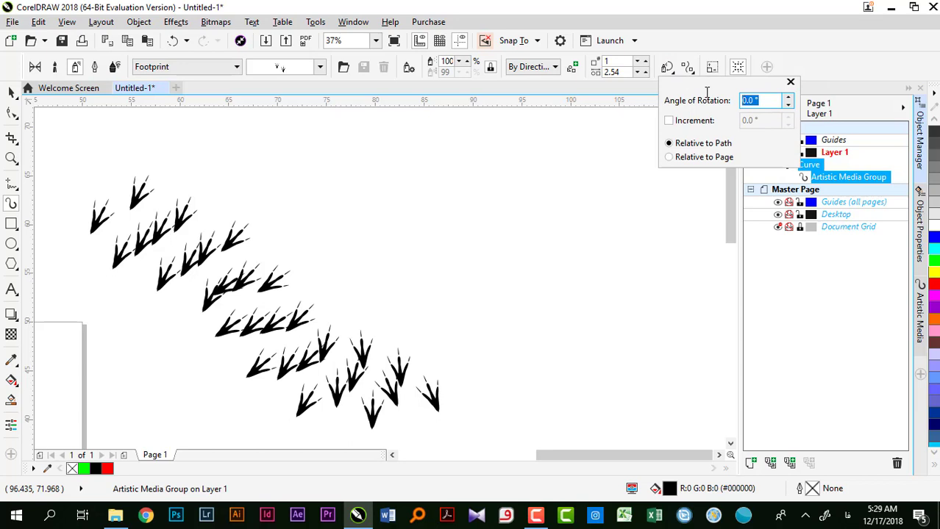
text(90)
key(Return)
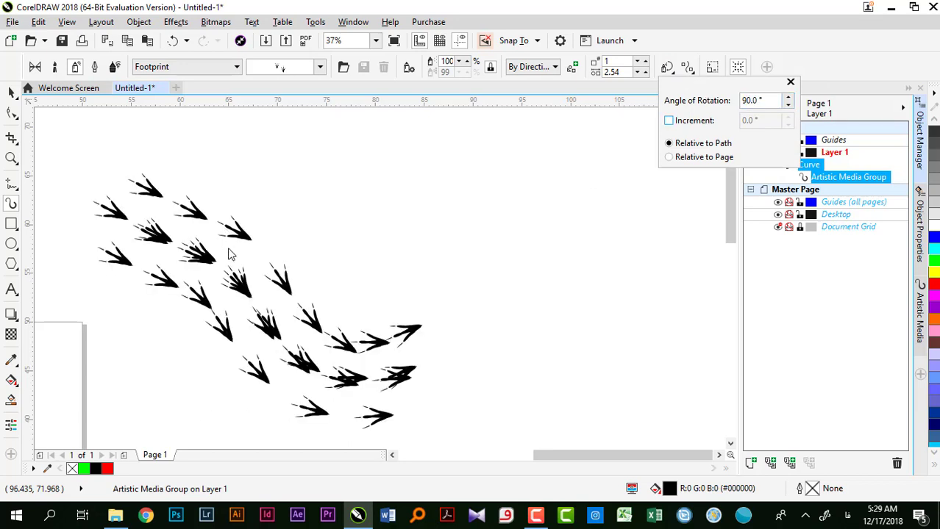
Step: Set the spacing between the footprint stroke's images to 5.0
click(638, 66)
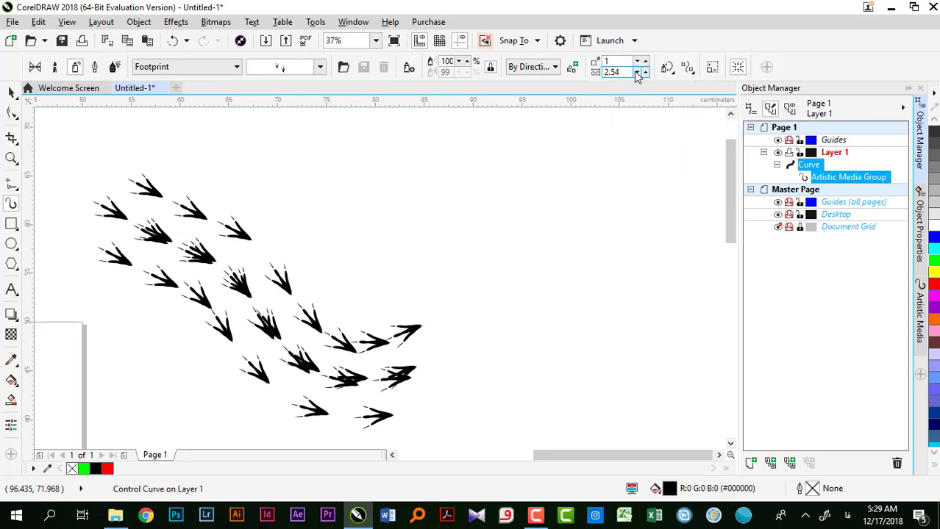
click(625, 72)
double_click(625, 72)
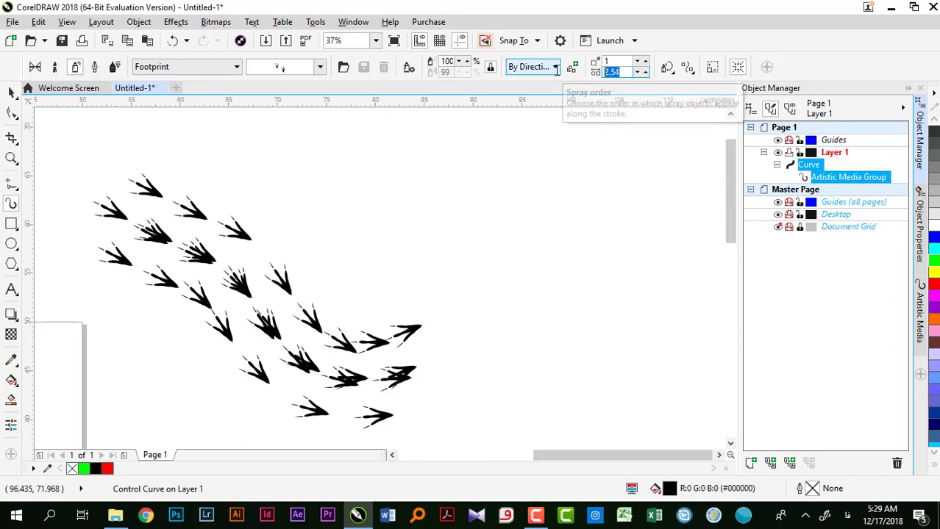
text(5)
key(Return)
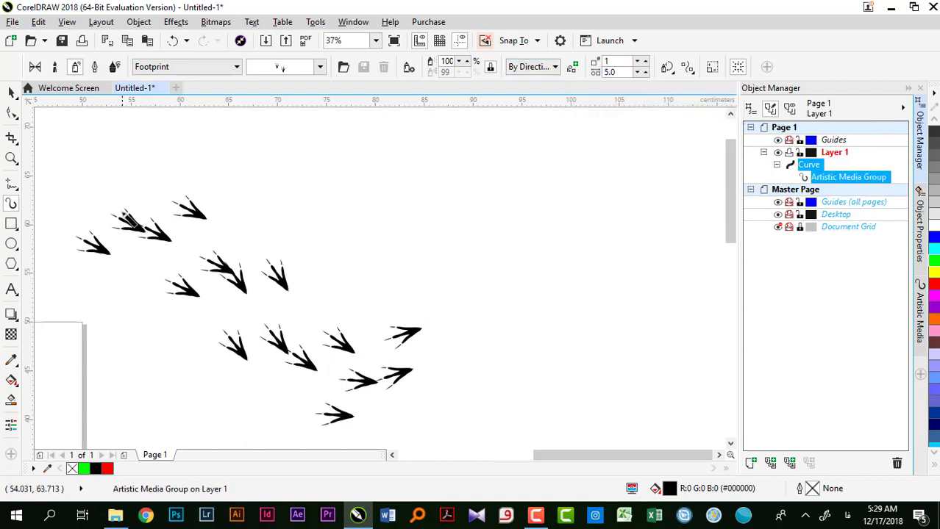
Step: Step the stroke's spray pattern through the paw prints and bare human footprints to the jelly beans
click(278, 68)
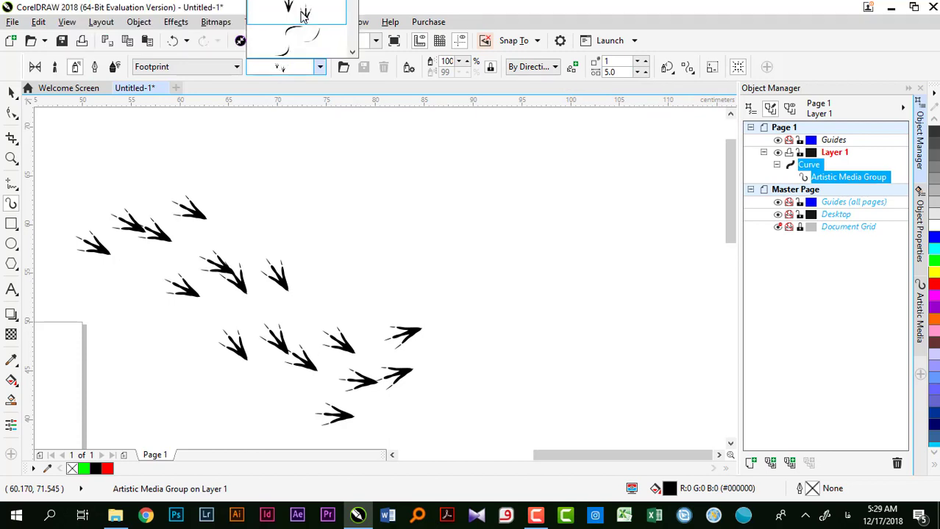
scroll(303, 16, down, 2)
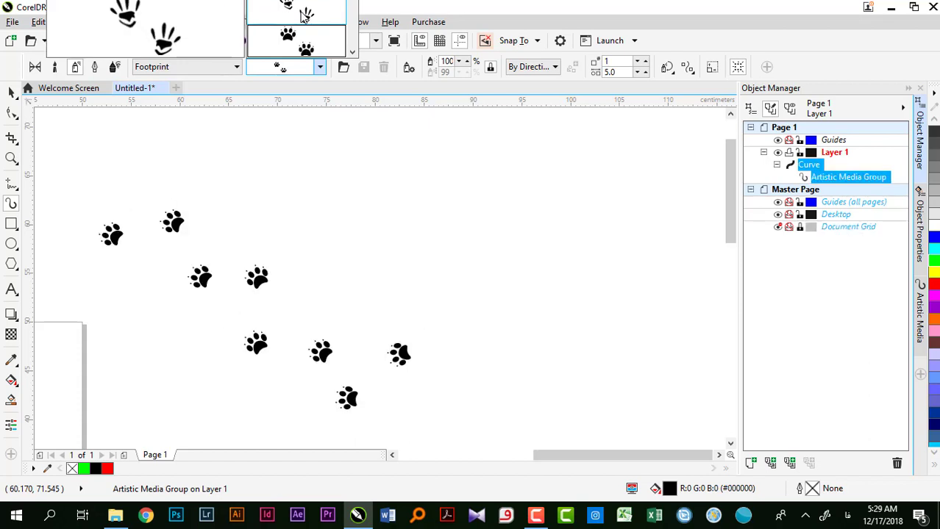
scroll(304, 17, down, 1)
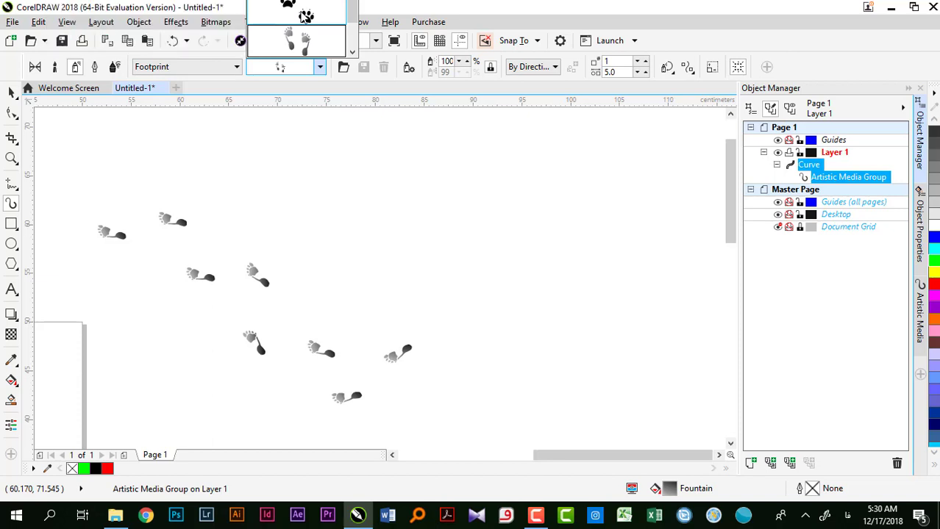
scroll(305, 16, down, 1)
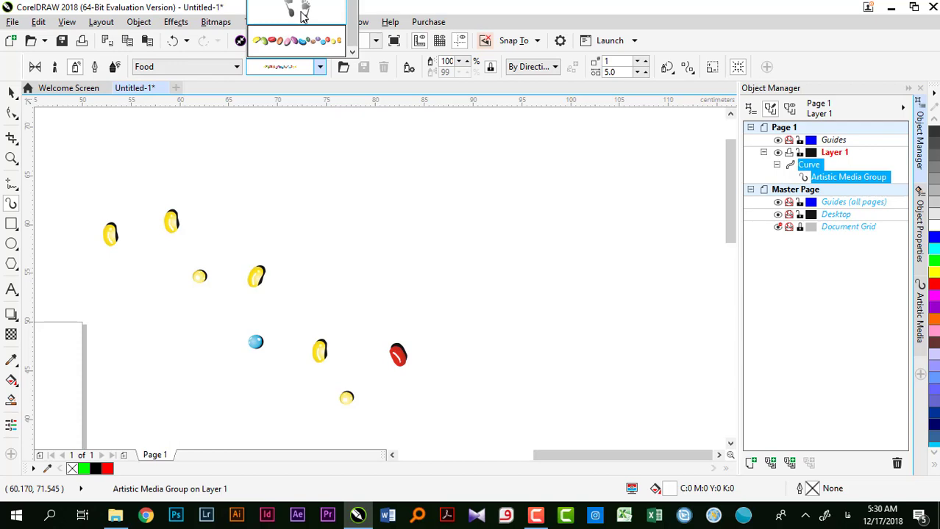
Step: Reopen CorelDRAW from the desktop in a maximized window and create a new blank document, closing tarh 1.cdr if it opens
key(super+d)
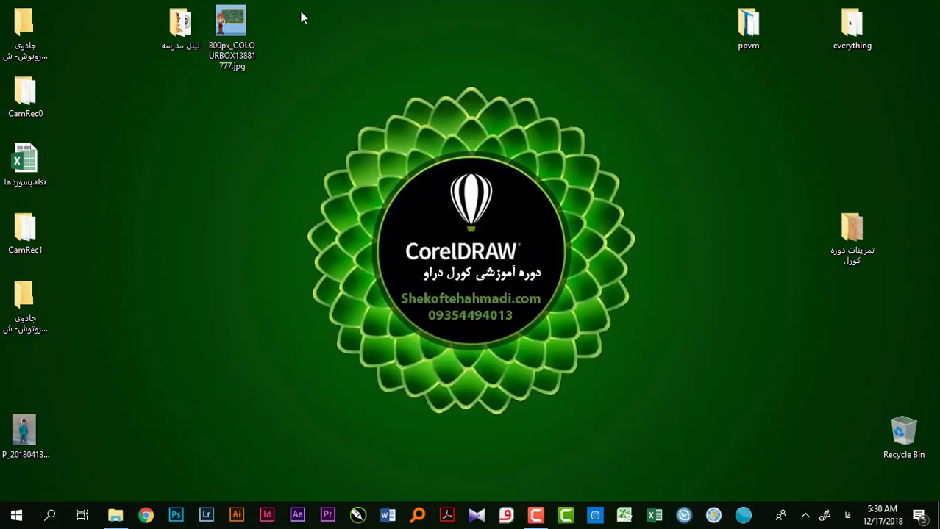
click(357, 514)
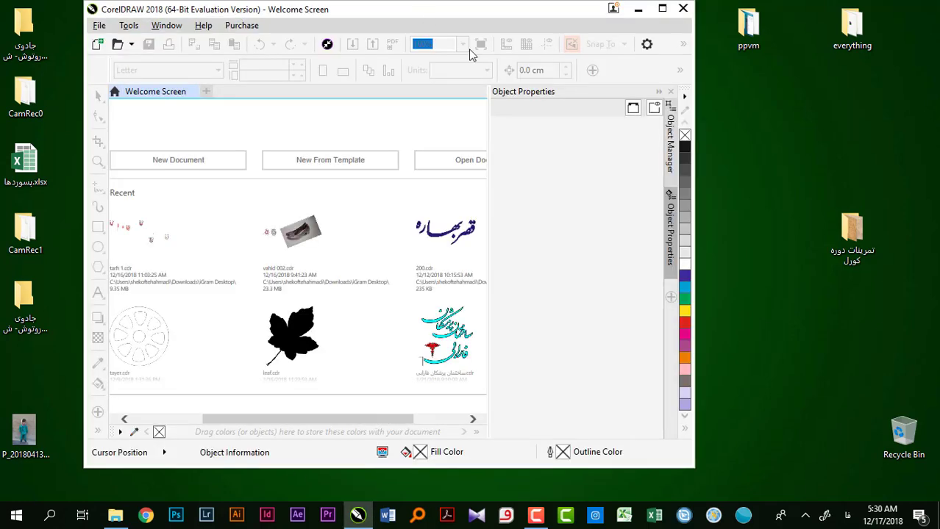
click(662, 9)
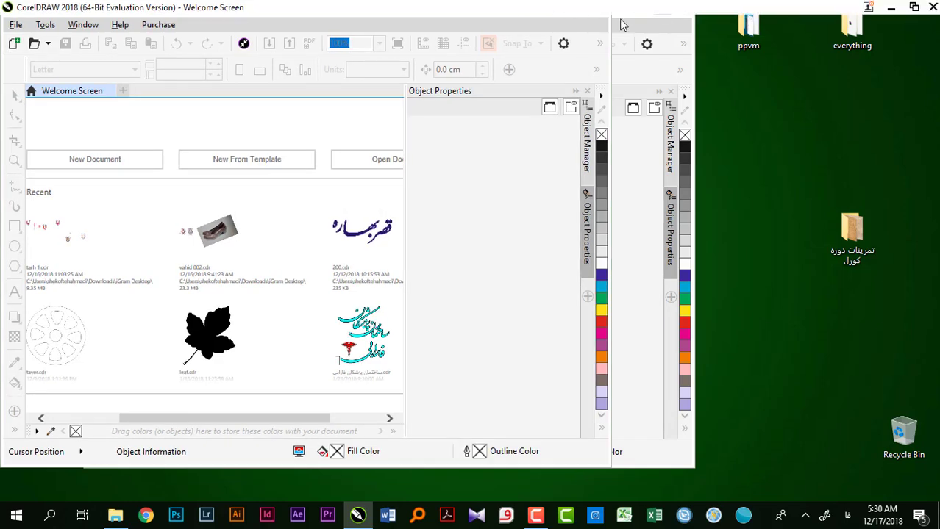
click(221, 233)
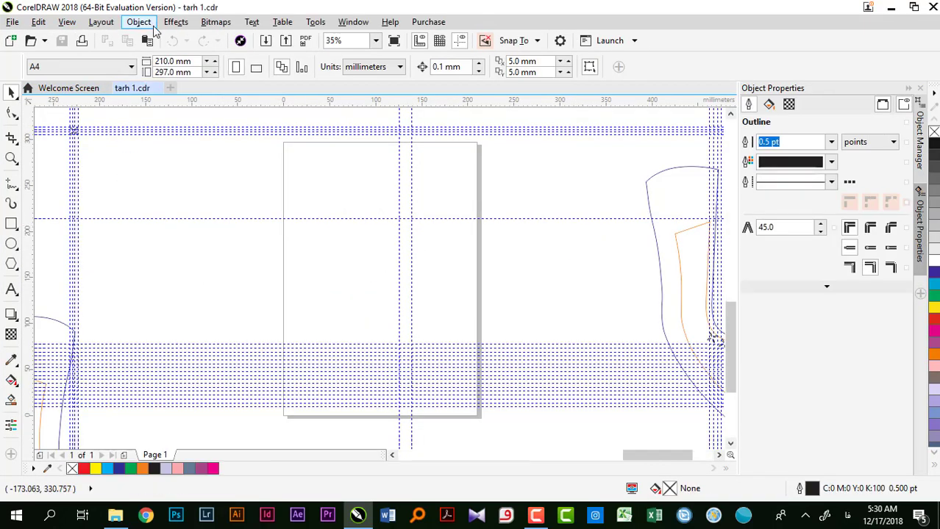
click(156, 88)
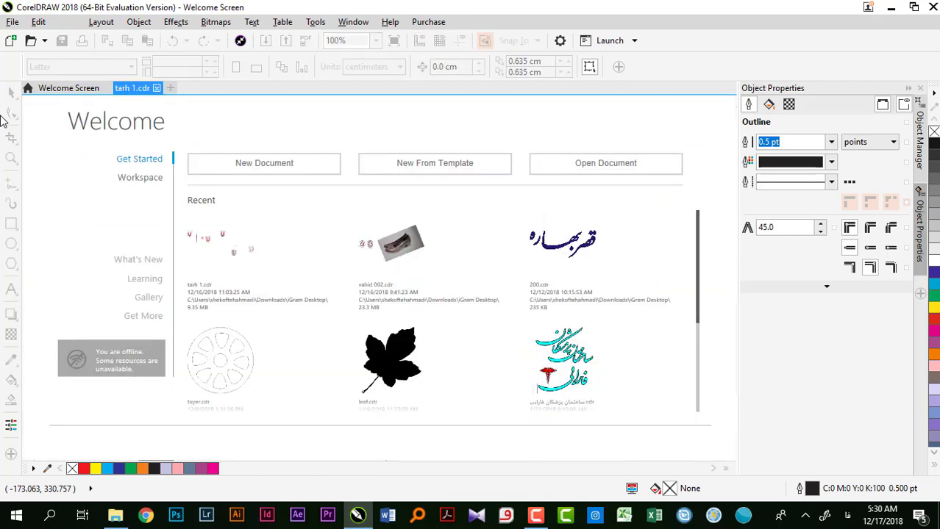
click(297, 171)
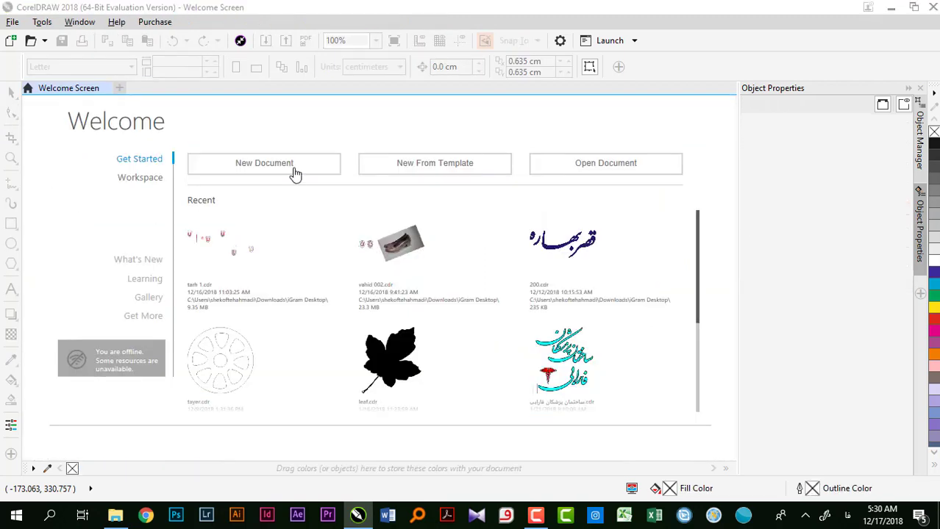
click(457, 399)
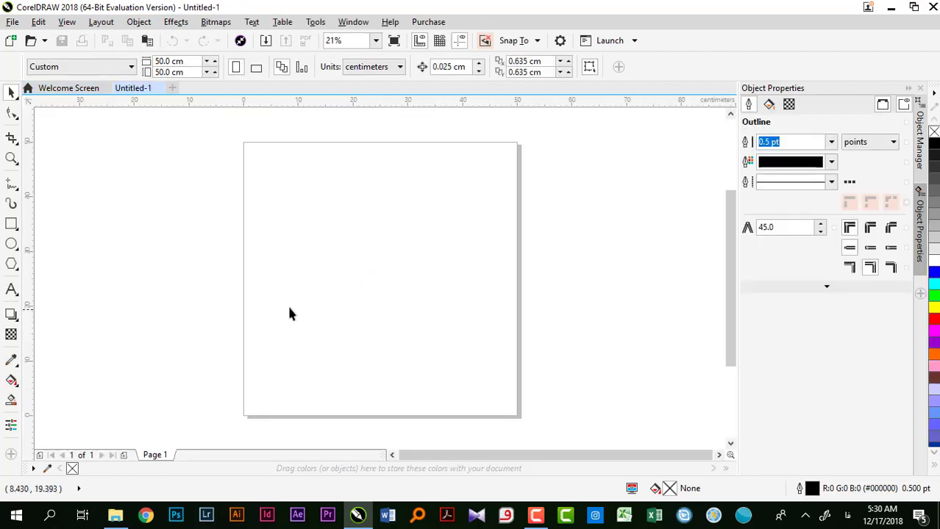
Step: Draw a wavy Artistic Media preset stroke sloping down across the middle of the page
click(10, 206)
mouse_move(287, 235)
mouse_down()
mouse_move(315, 216)
mouse_move(357, 230)
mouse_move(442, 290)
mouse_up()
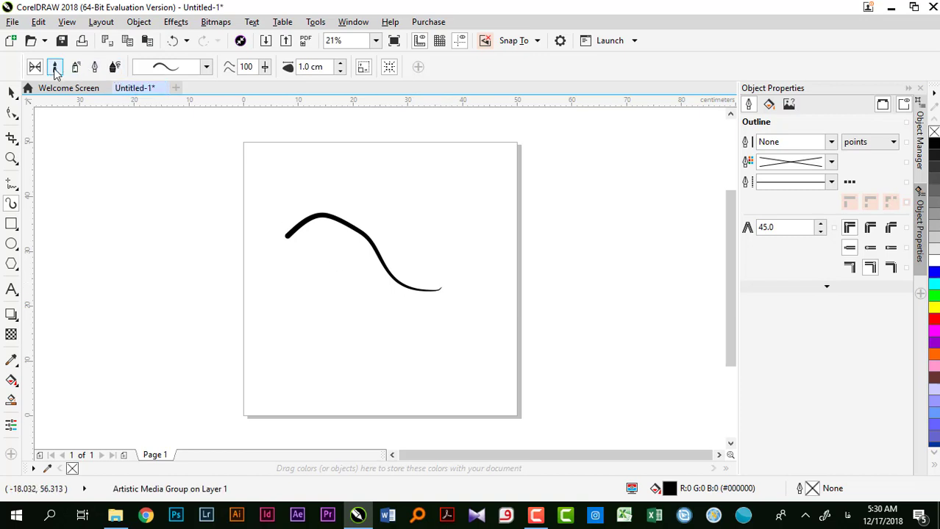
Step: Look at the Brush mode's categories, then switch Artistic Media to Sprayer mode with the Food category
click(55, 70)
click(183, 66)
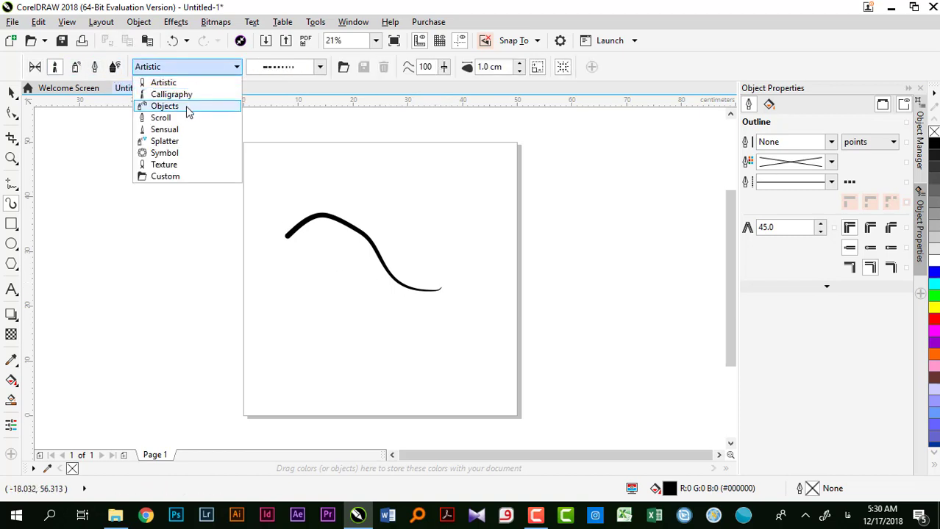
click(76, 67)
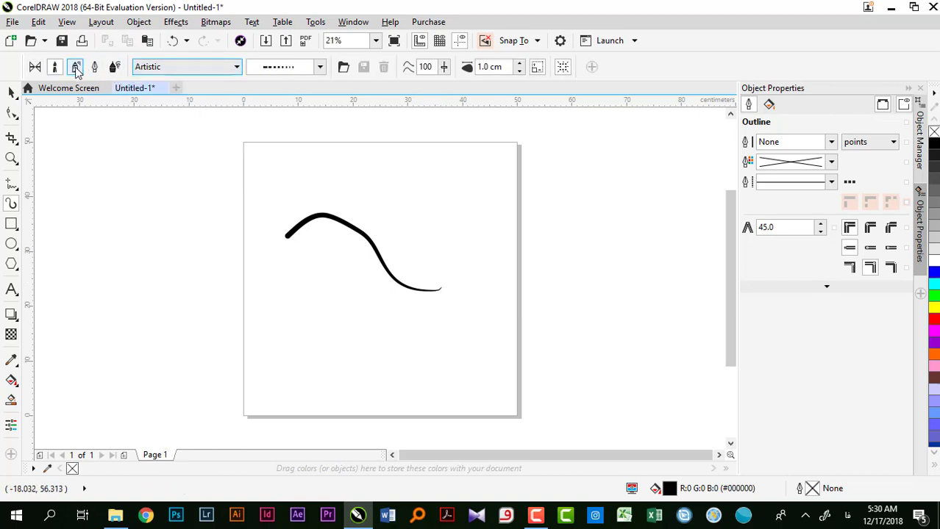
click(175, 67)
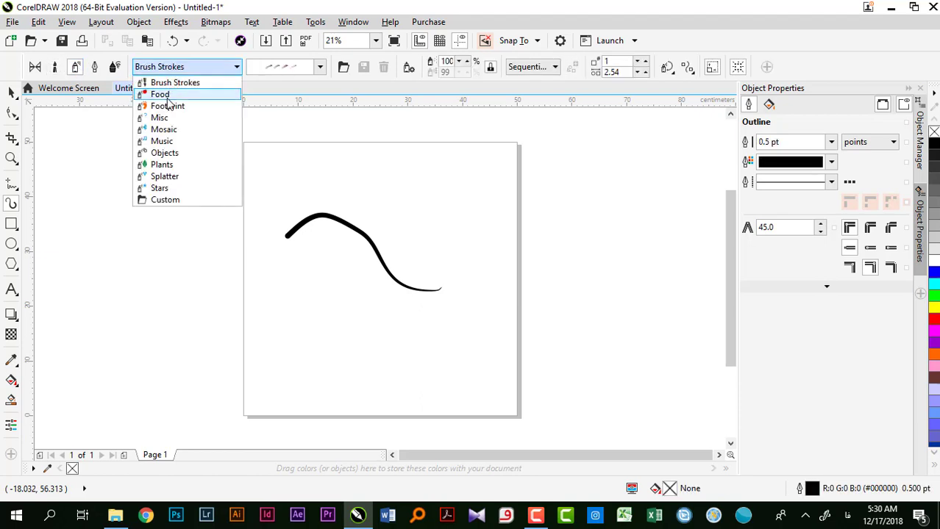
click(162, 92)
Step: Select the wavy stroke and try to apply the jelly bean pattern from the Food sprays to it
click(285, 68)
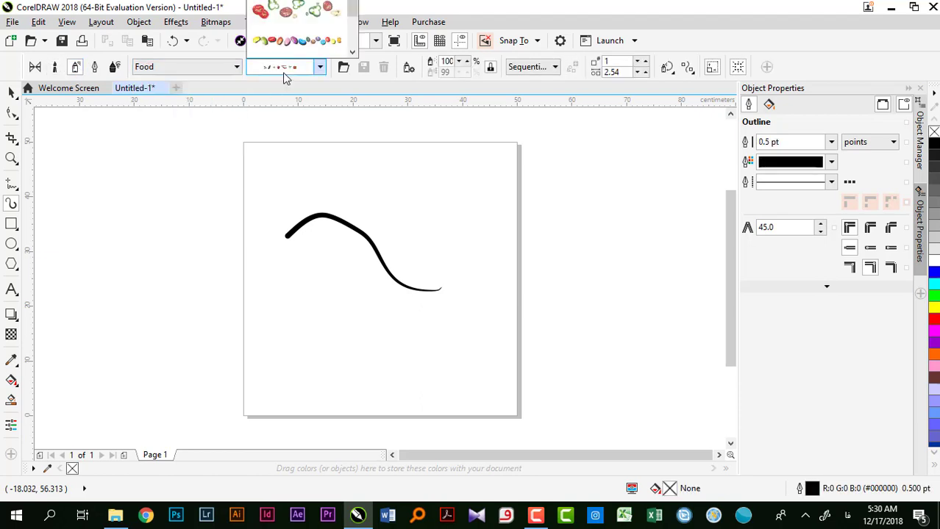
click(314, 222)
click(370, 241)
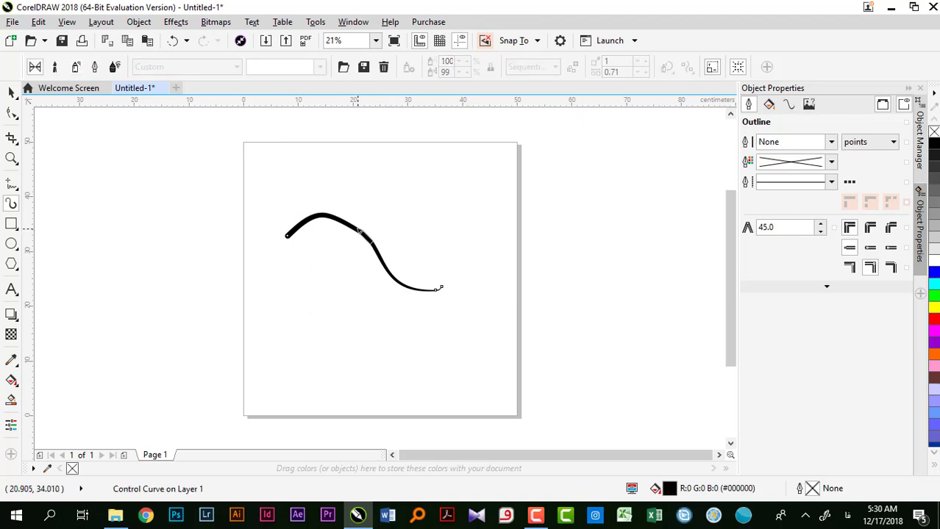
click(75, 67)
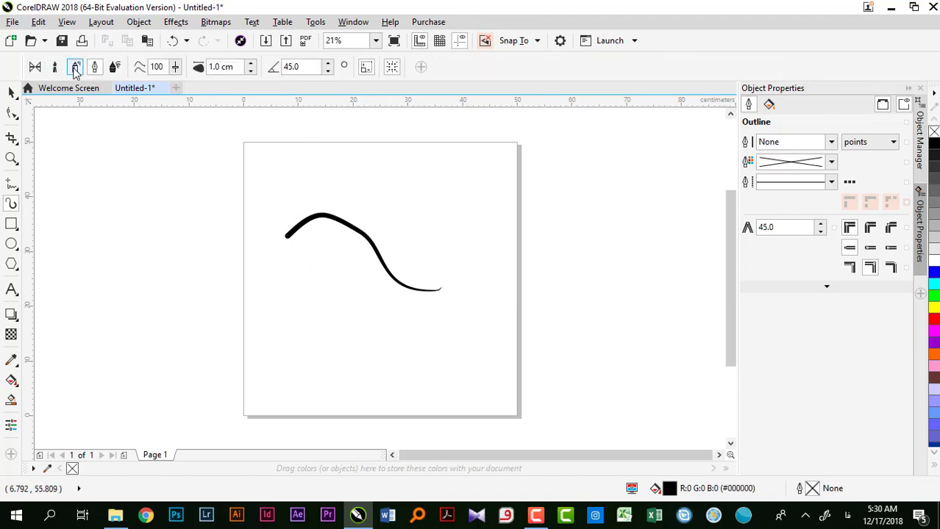
click(263, 71)
click(283, 36)
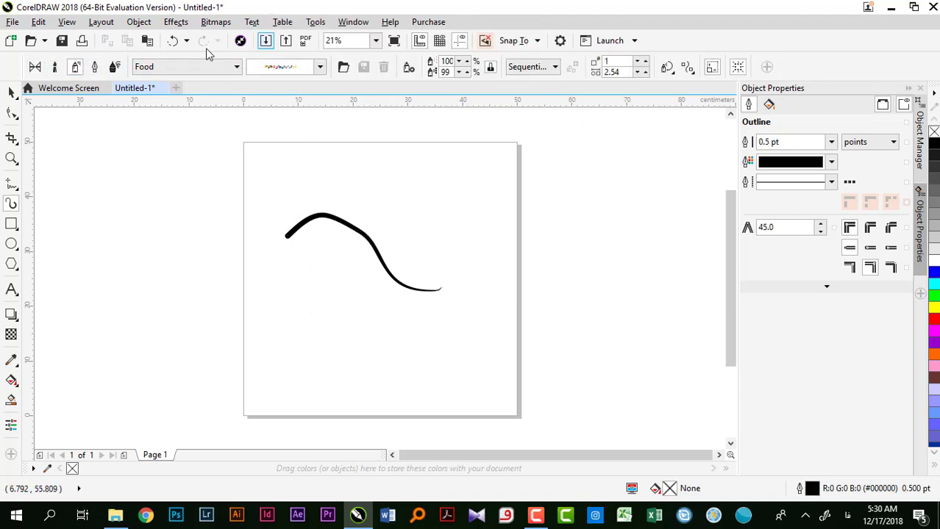
Step: Choose the sliced-vegetable pattern from the Sprayer's Food category and draw a wavy spray stroke above the black stroke
click(11, 92)
drag(193, 162, 491, 369)
key(i)
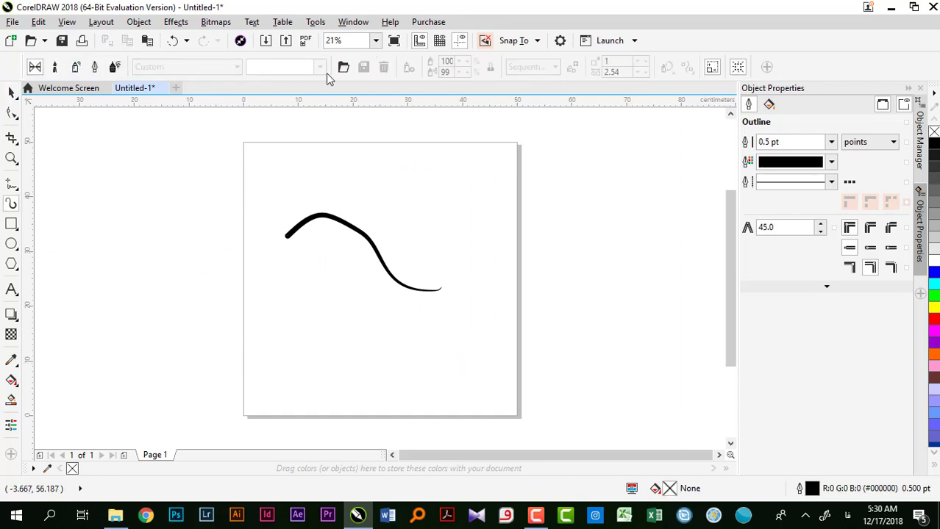
click(313, 218)
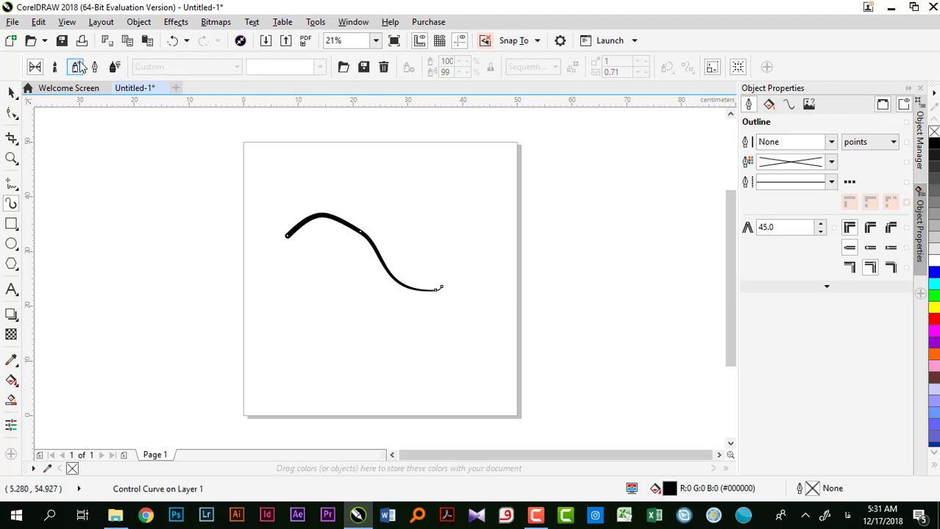
click(77, 66)
click(289, 68)
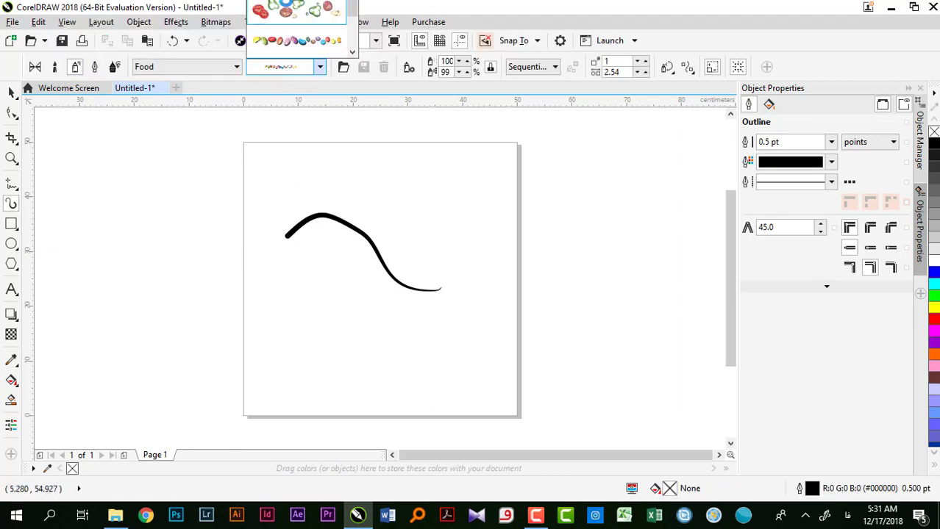
click(284, 16)
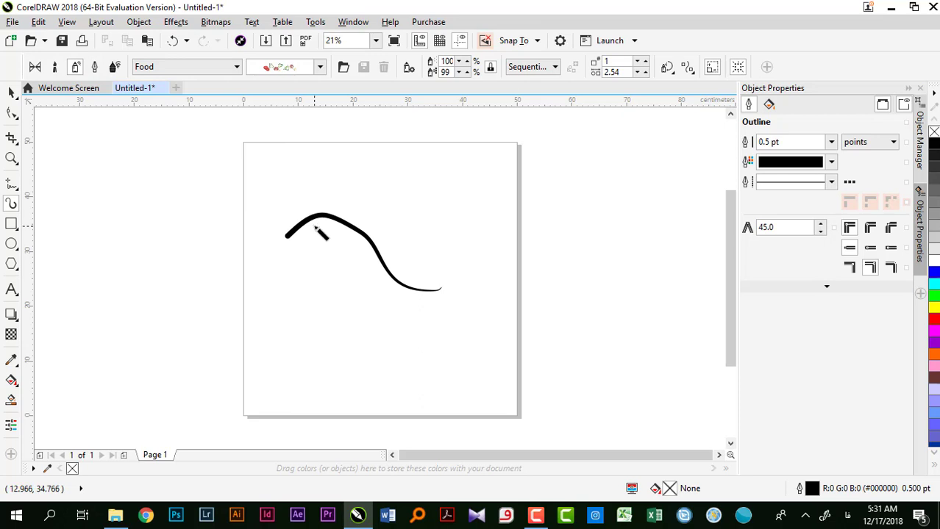
mouse_move(267, 152)
mouse_down()
mouse_move(357, 177)
mouse_move(462, 233)
mouse_up()
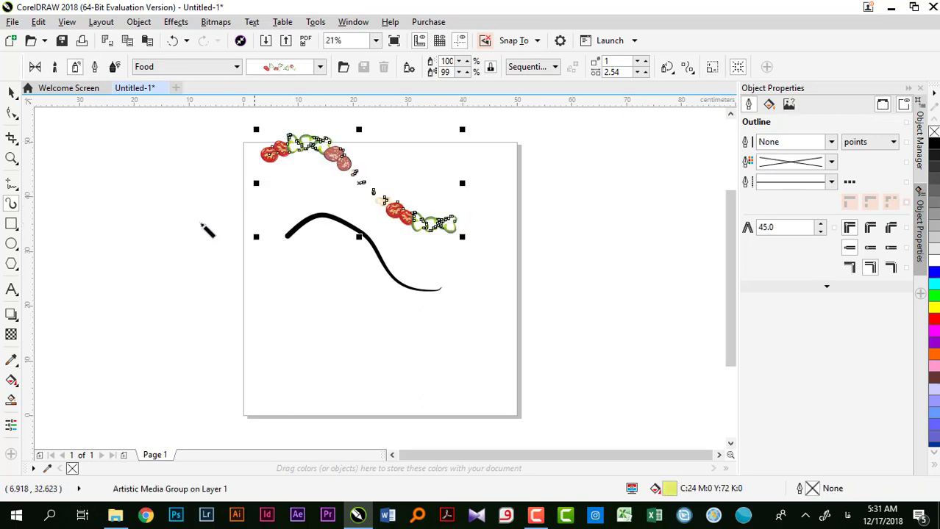
Step: Delete the black preset stroke and move the vegetable spray stroke down to the middle of the page
click(10, 92)
click(318, 215)
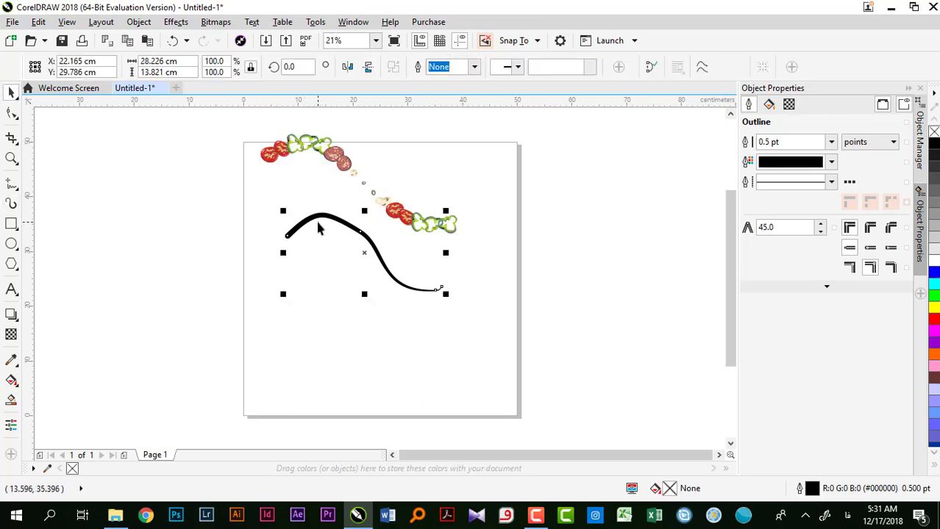
click(318, 215)
drag(332, 157, 334, 234)
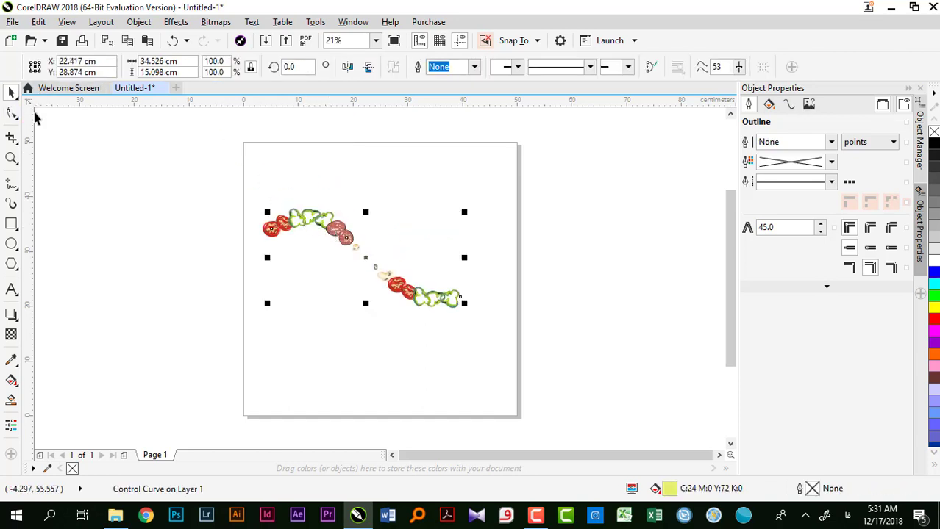
Step: Draw two rectangles above the vegetable spray stroke, the second one about 3.3 by 3.2 cm near the page's upper-left corner
click(13, 201)
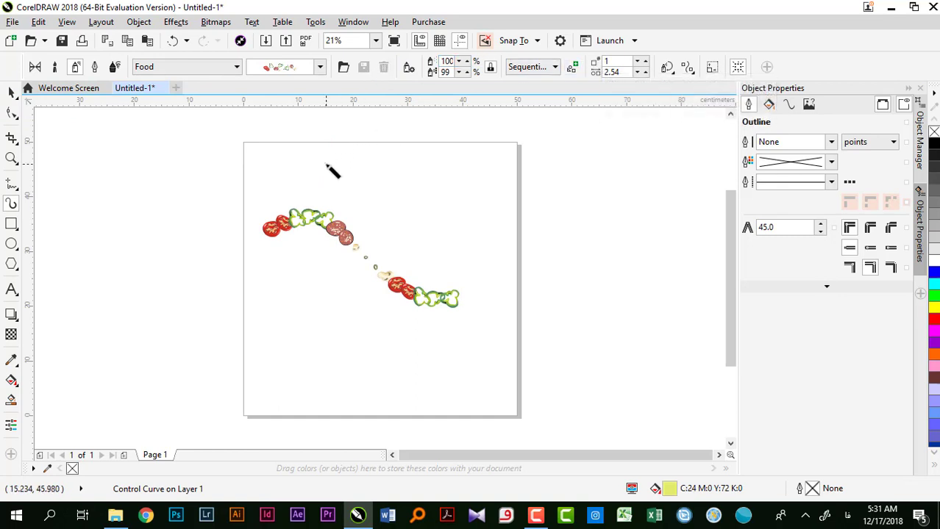
click(12, 224)
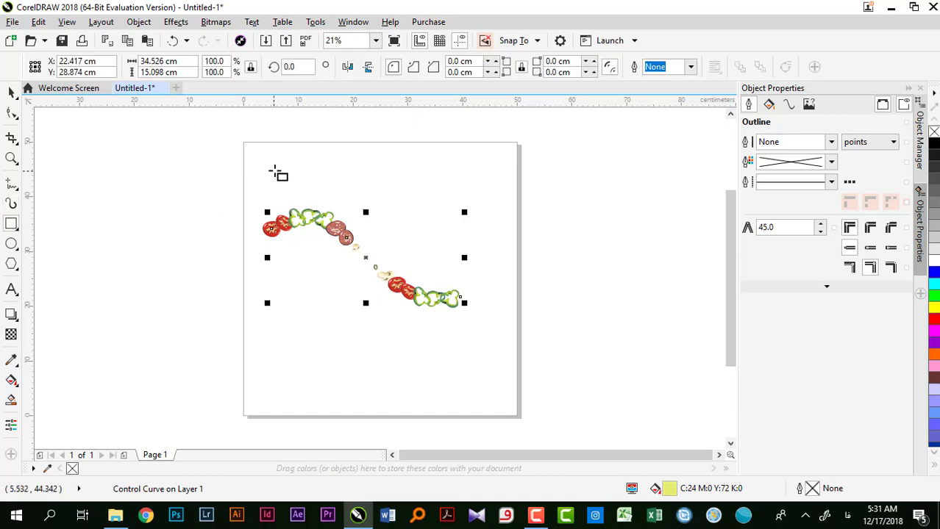
drag(271, 166, 314, 203)
drag(255, 154, 273, 172)
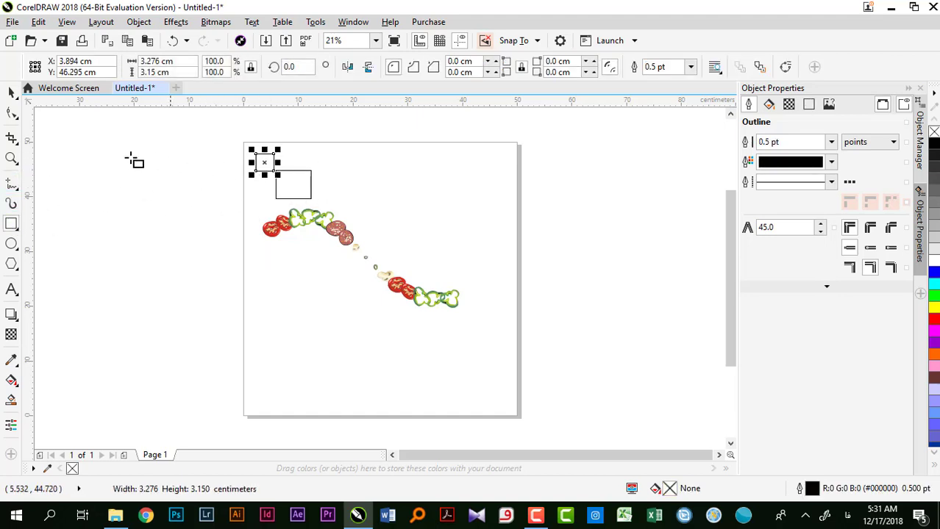
click(12, 204)
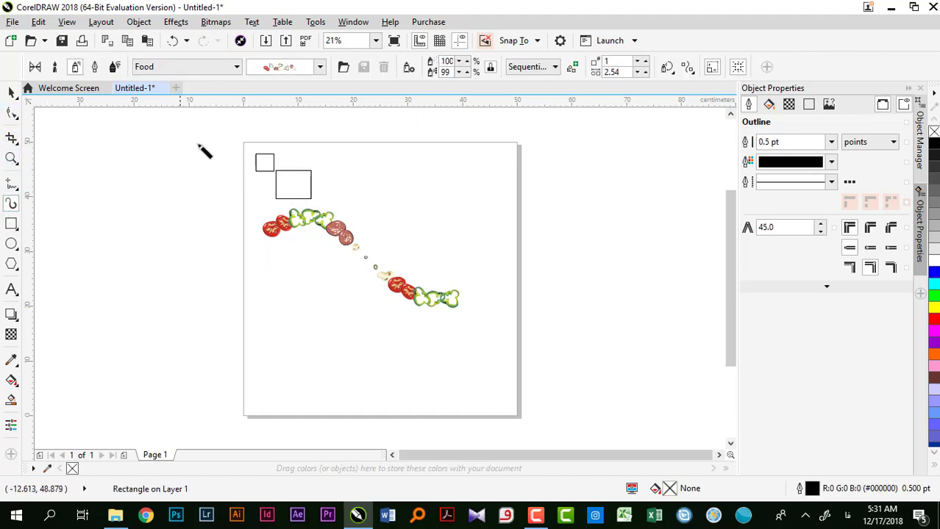
drag(228, 138, 317, 208)
key(ctrl+z)
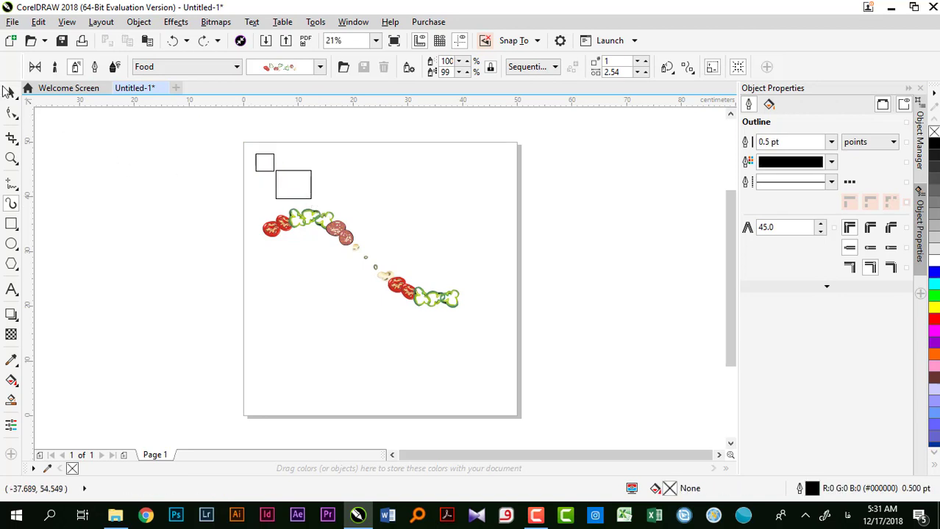
Step: Select both rectangles and look up the Add option among the Artistic Media tool's property bar controls
click(11, 92)
drag(212, 144, 320, 211)
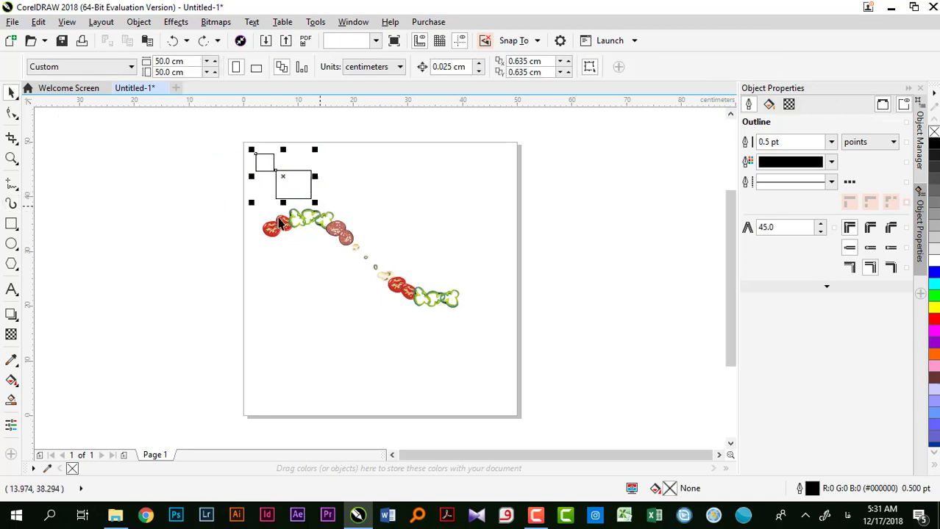
click(12, 205)
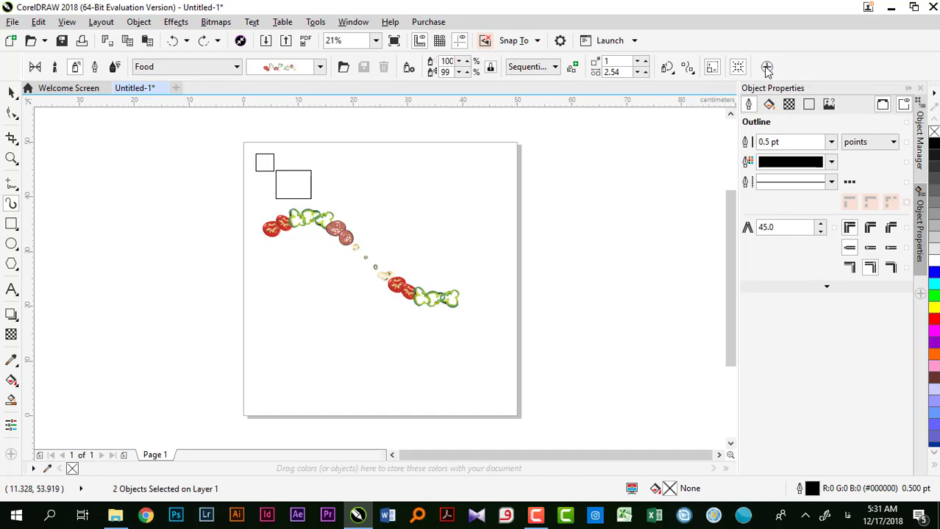
click(766, 68)
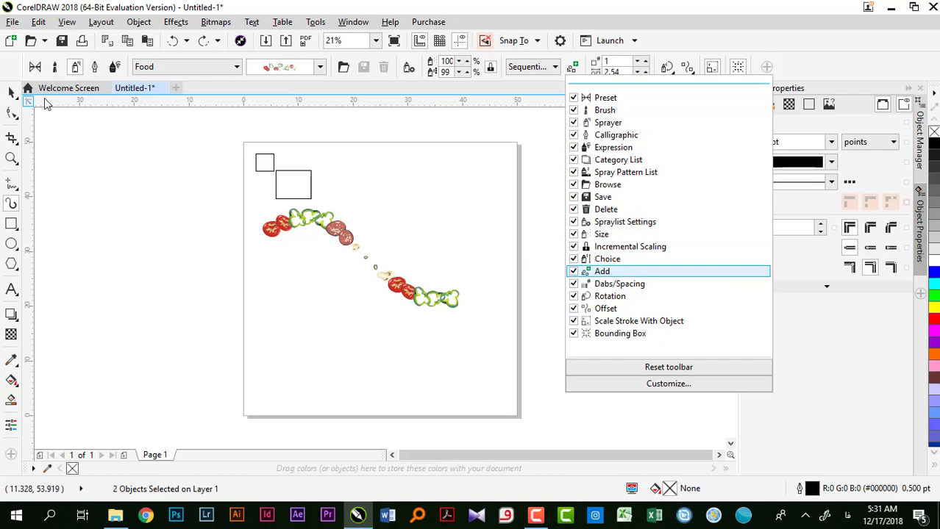
click(45, 103)
Step: Select the two rectangles and the vegetable spray stroke together and delete them
click(11, 91)
drag(191, 149, 494, 356)
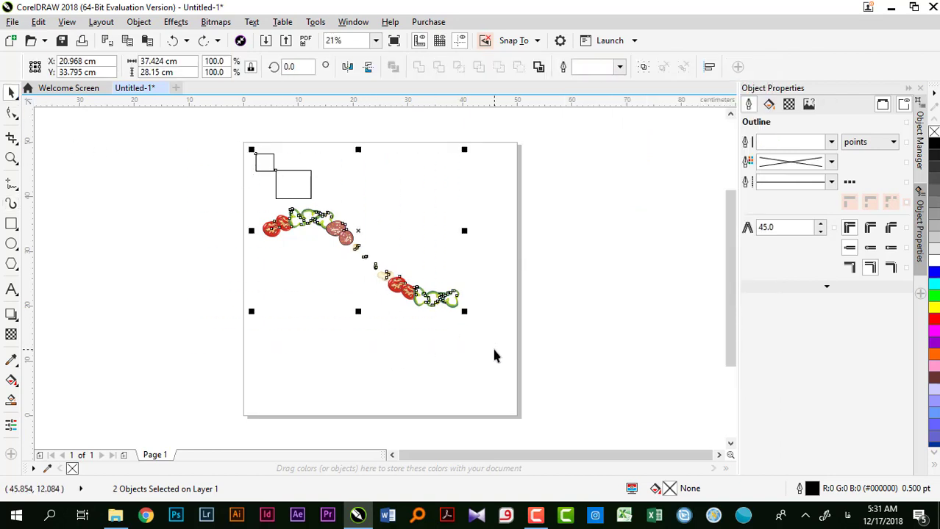
key(Delete)
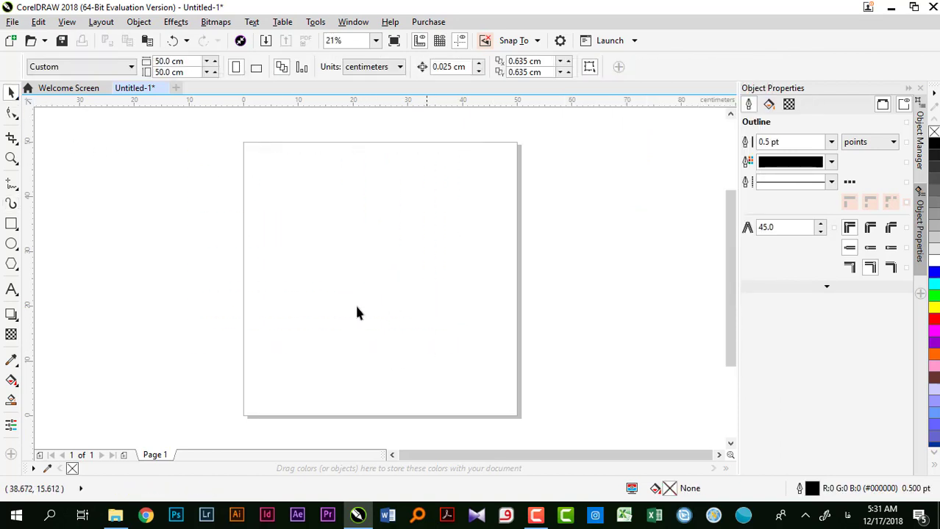
Step: Draw a bent stroke in the upper middle of the page with Artistic Media in Calligraphic mode
click(11, 204)
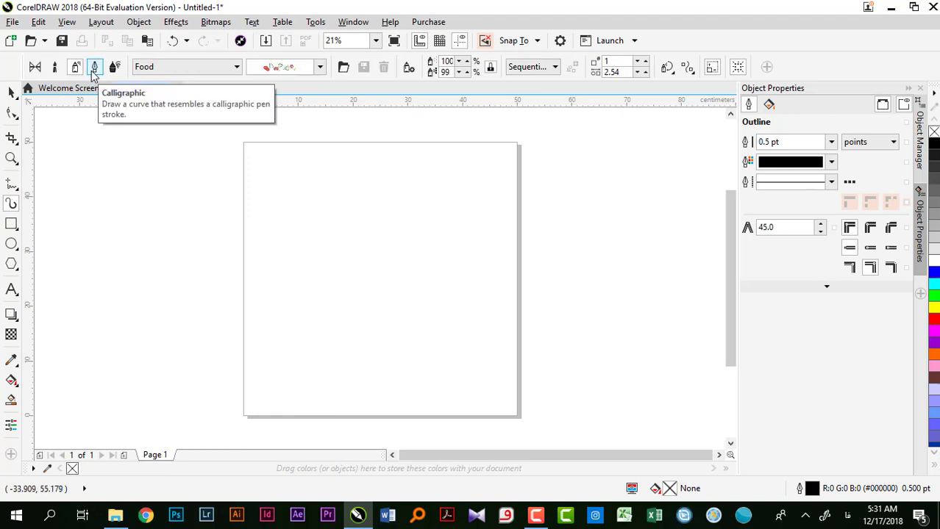
click(92, 73)
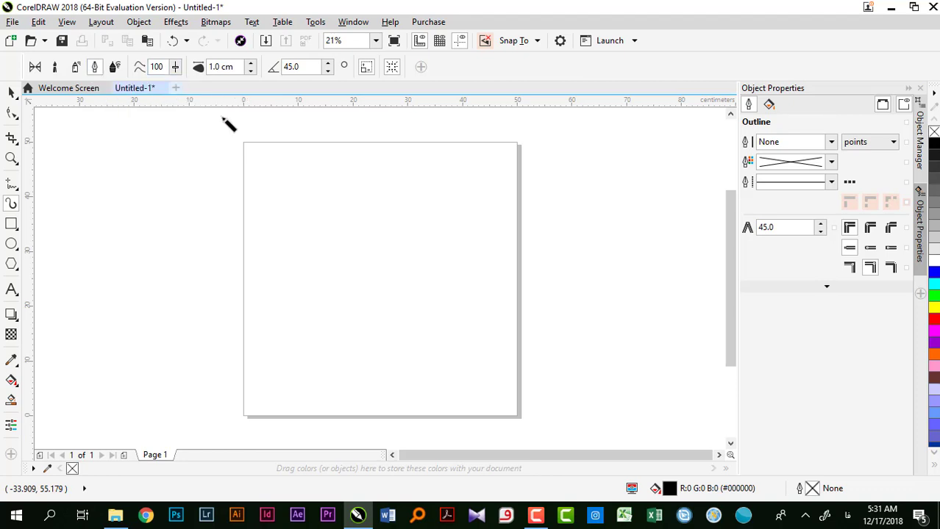
mouse_move(398, 176)
mouse_down()
mouse_move(421, 210)
mouse_move(371, 237)
mouse_up()
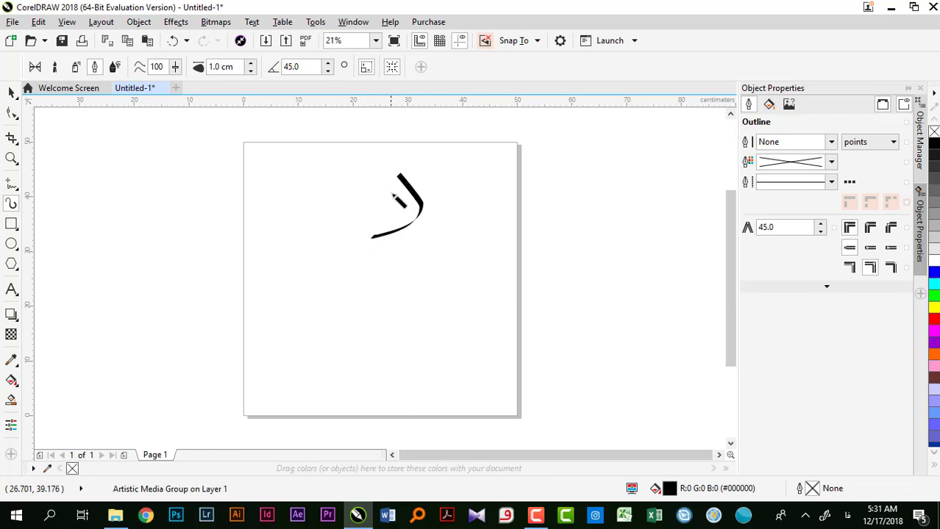
scroll(398, 200, up, 2)
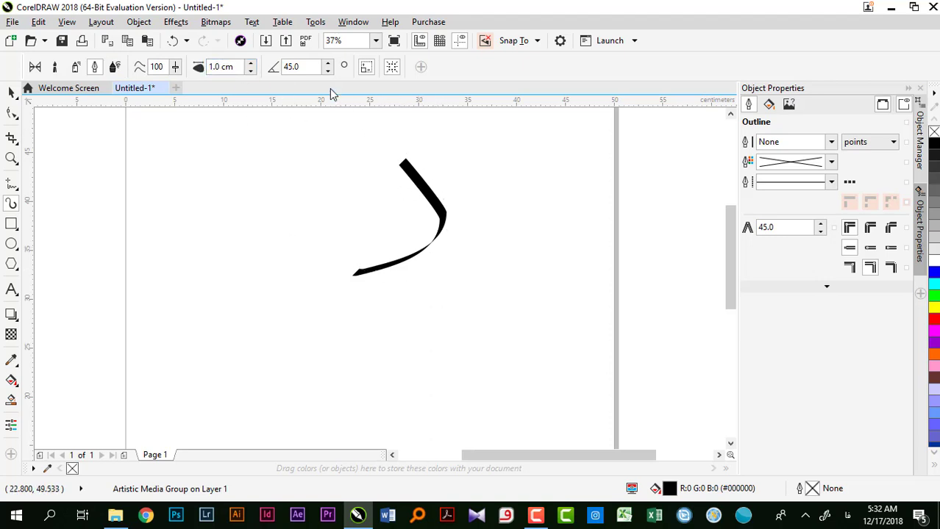
Step: Set the calligraphic stroke's width to 2.0 cm and its calligraphic angle to 60°
drag(313, 67, 345, 72)
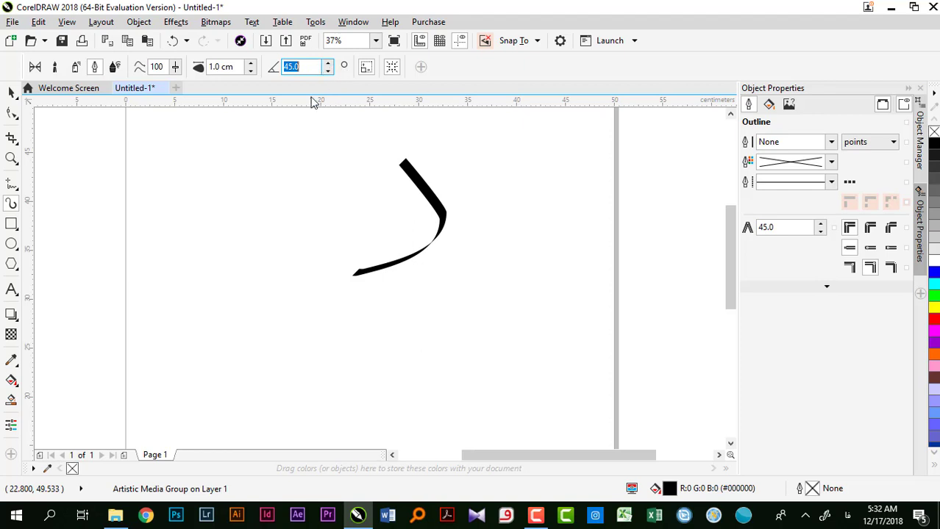
drag(210, 67, 233, 67)
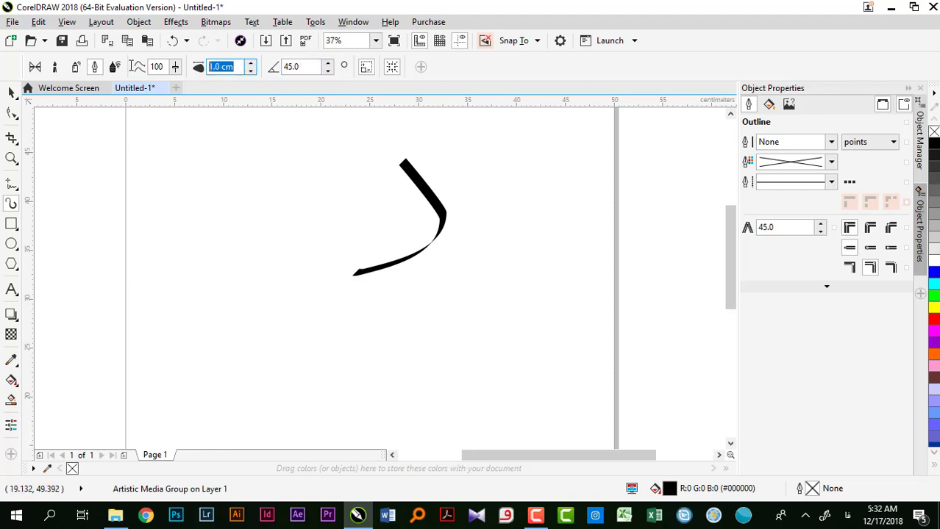
text(2.0 cm)
key(Return)
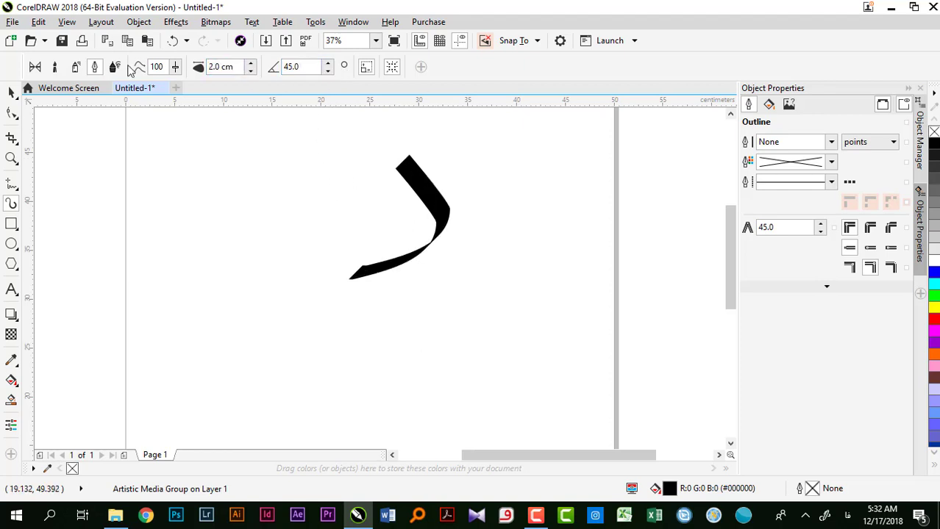
drag(284, 67, 303, 67)
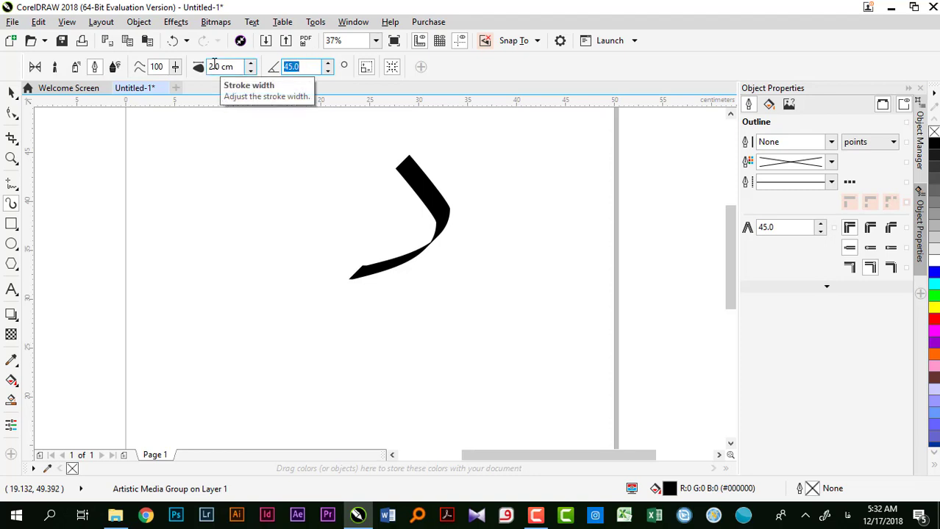
text(60)
key(Return)
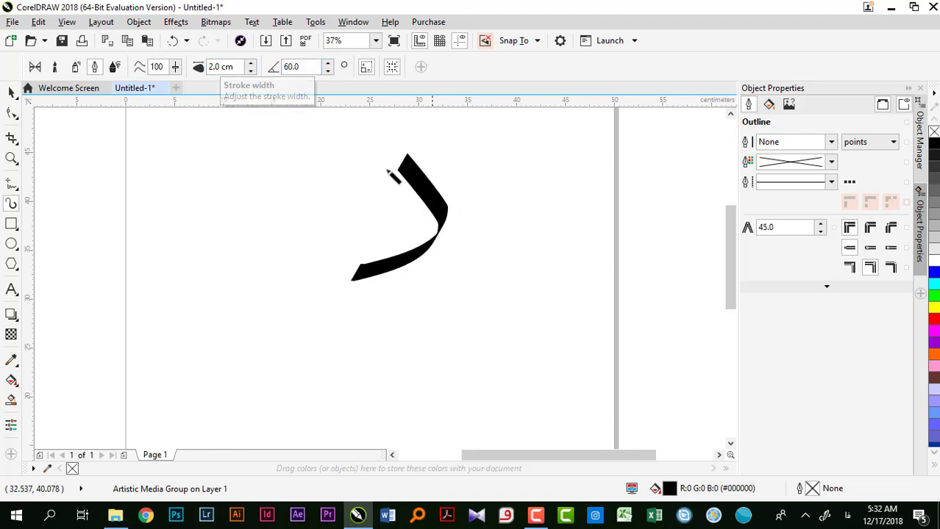
Step: Write freehand Persian-style letter strokes with the calligraphic pen beside the first stroke and above the page
mouse_move(248, 147)
mouse_down()
mouse_move(275, 190)
mouse_move(276, 232)
mouse_move(230, 294)
mouse_up()
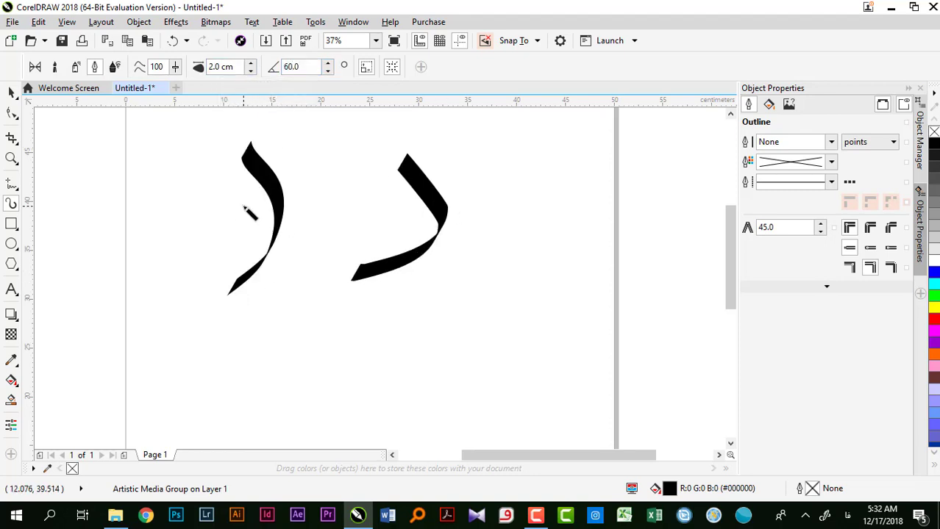
drag(245, 200, 140, 308)
mouse_move(155, 206)
mouse_down()
mouse_move(165, 208)
mouse_move(144, 211)
mouse_move(96, 278)
mouse_move(120, 364)
mouse_up()
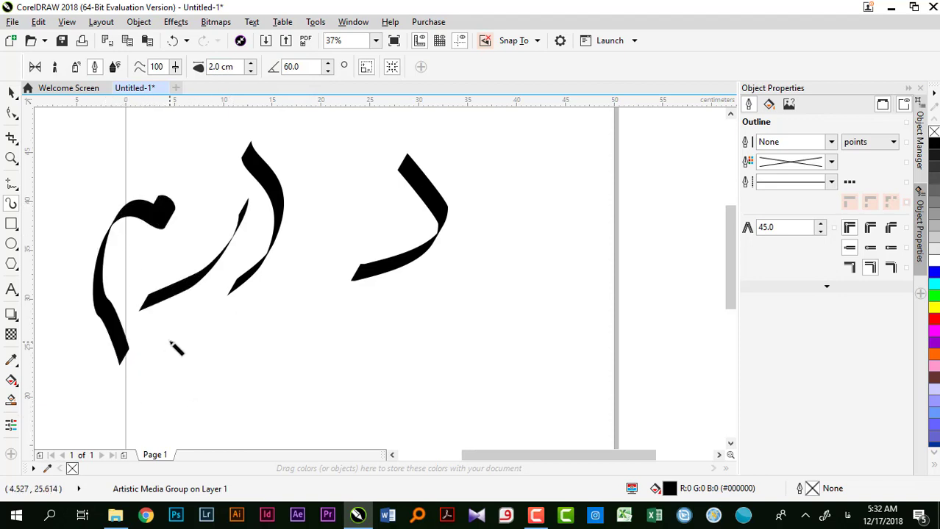
scroll(177, 349, down, 2)
mouse_move(175, 179)
mouse_down()
mouse_move(179, 190)
mouse_move(169, 192)
mouse_move(157, 180)
mouse_move(184, 140)
mouse_move(147, 164)
mouse_move(103, 220)
mouse_move(119, 250)
mouse_up()
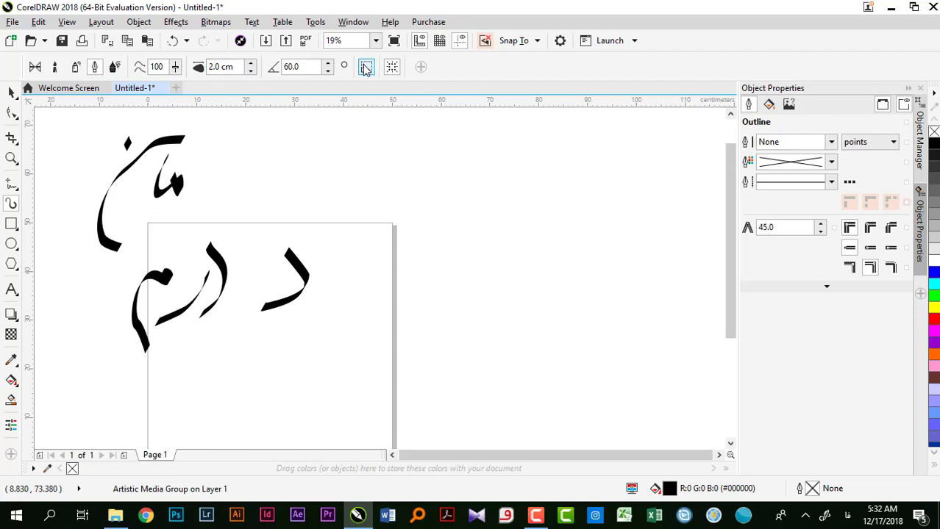
Step: Switch Artistic Media to Expression mode and draw two freehand strokes sloping down across the page's right side
click(115, 67)
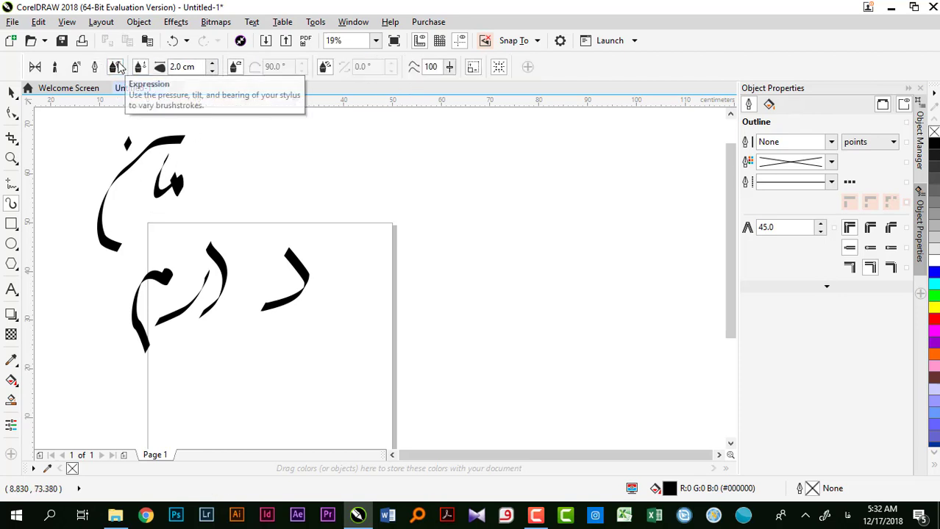
mouse_move(292, 144)
mouse_down()
mouse_move(358, 160)
mouse_move(431, 224)
mouse_up()
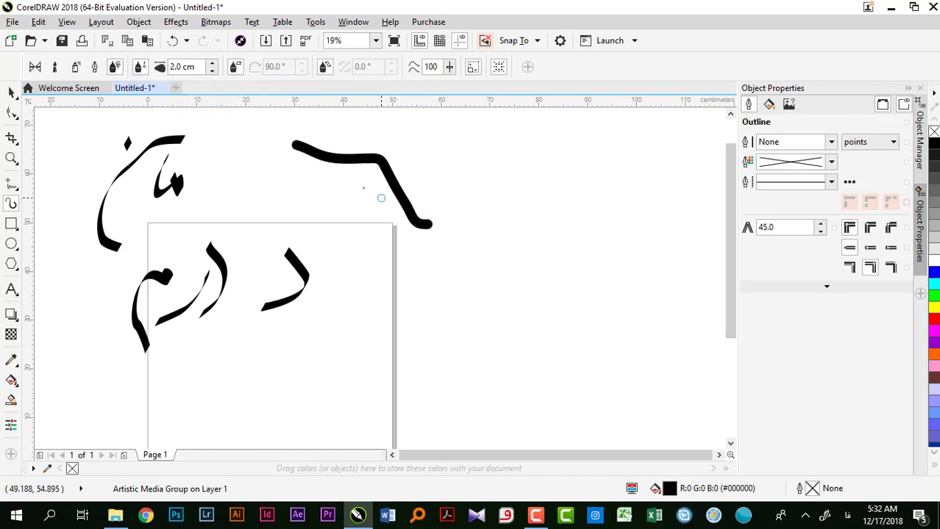
mouse_move(296, 170)
mouse_down()
mouse_move(377, 262)
mouse_move(482, 322)
mouse_move(500, 375)
mouse_up()
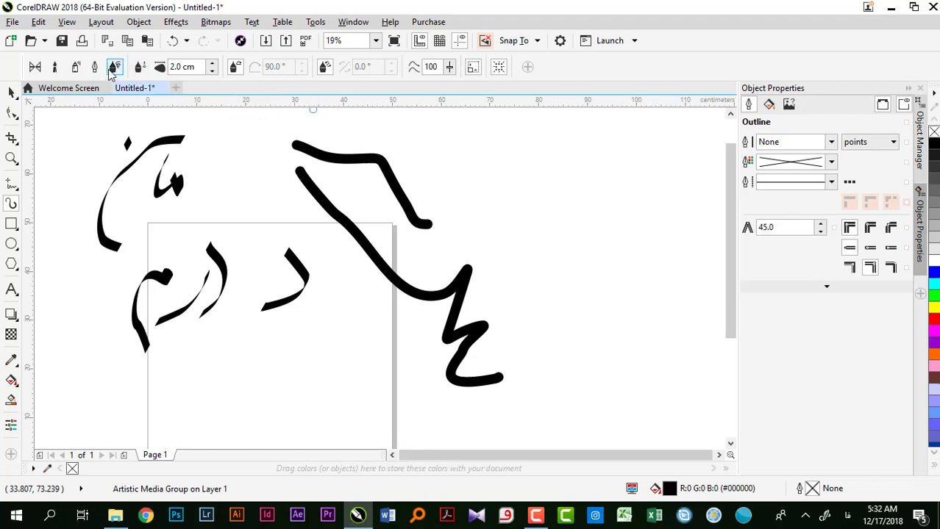
Step: Toggle the Expression mode's pen pressure option and draw two more strokes above and beside the earlier ones
click(140, 67)
mouse_move(344, 121)
mouse_down()
mouse_move(470, 163)
mouse_move(505, 160)
mouse_move(559, 207)
mouse_move(571, 239)
mouse_move(513, 271)
mouse_up()
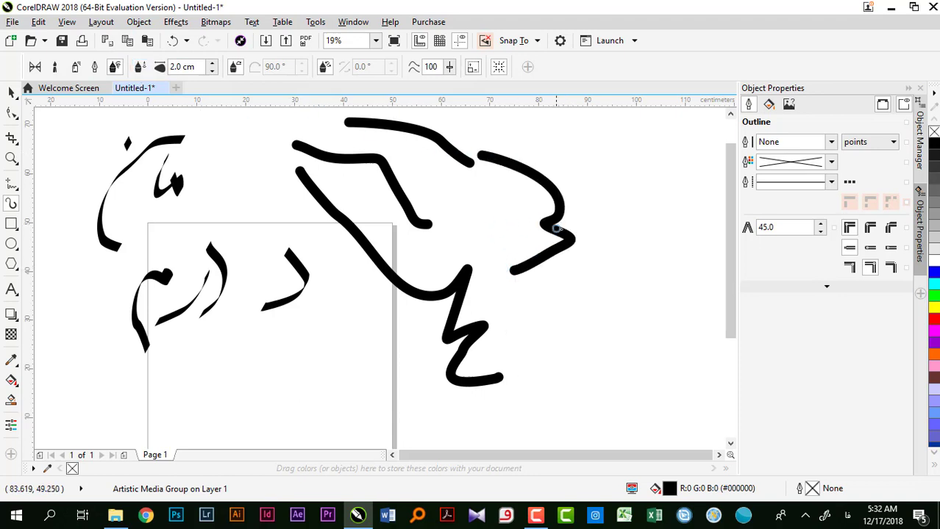
Step: Select all the calligraphic and expression strokes in the document and delete them
scroll(412, 232, down, 1)
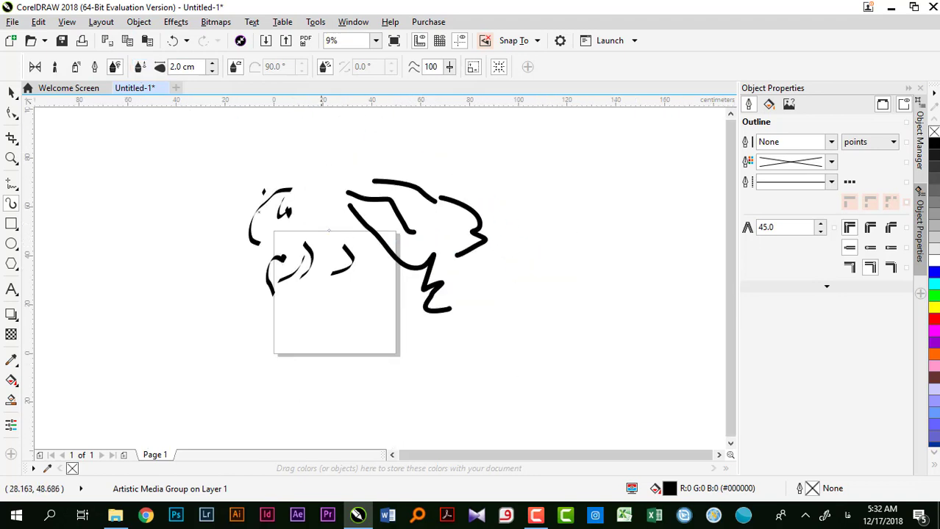
click(11, 92)
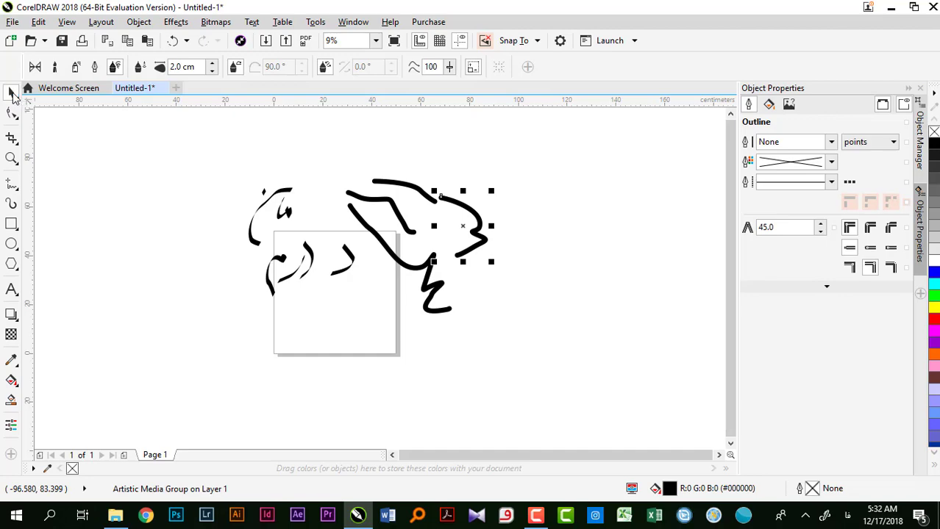
double_click(12, 93)
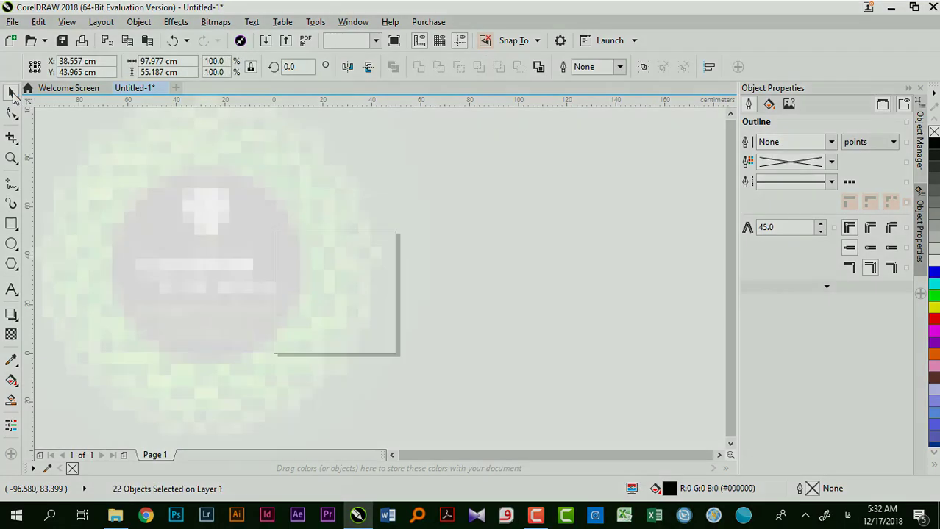